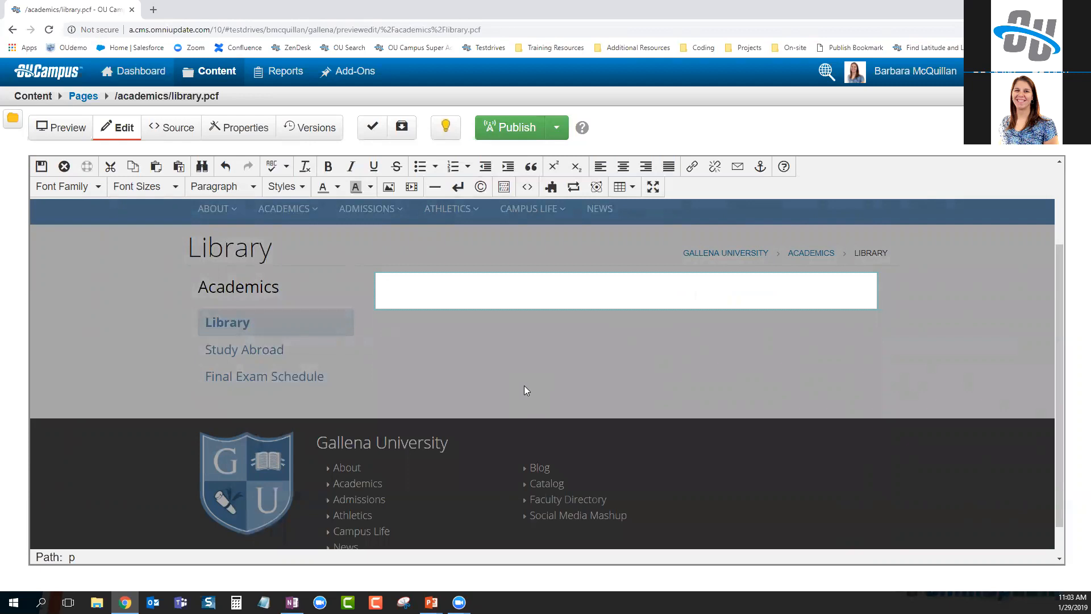
Start inserting a component into the Library page's content area and choose Student Spotlight
{"action": "left_click", "coordinate": [599, 194]}
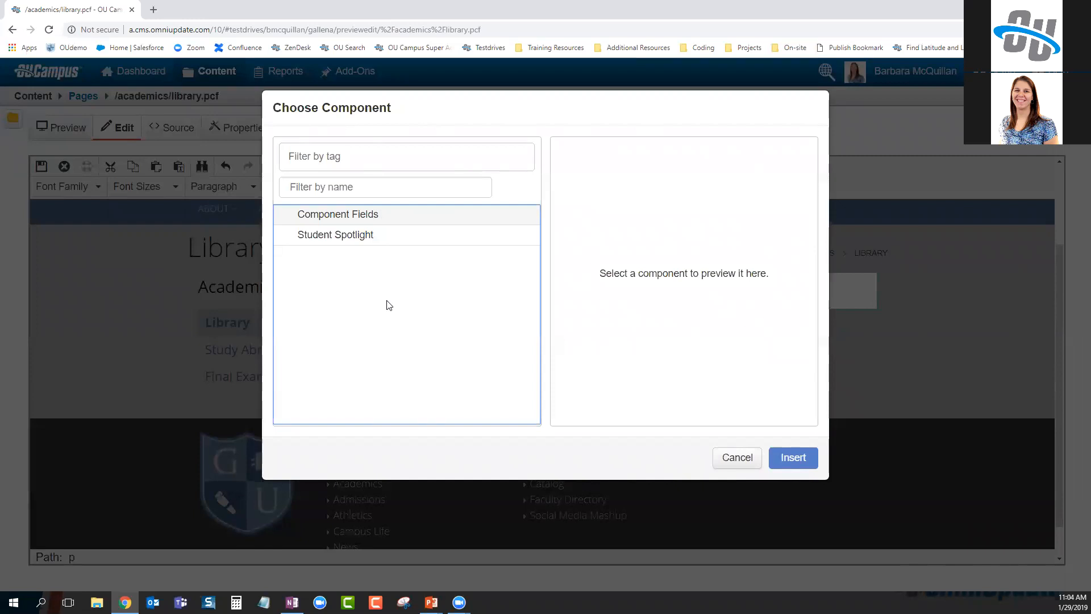
{"action": "left_click", "coordinate": [308, 156]}
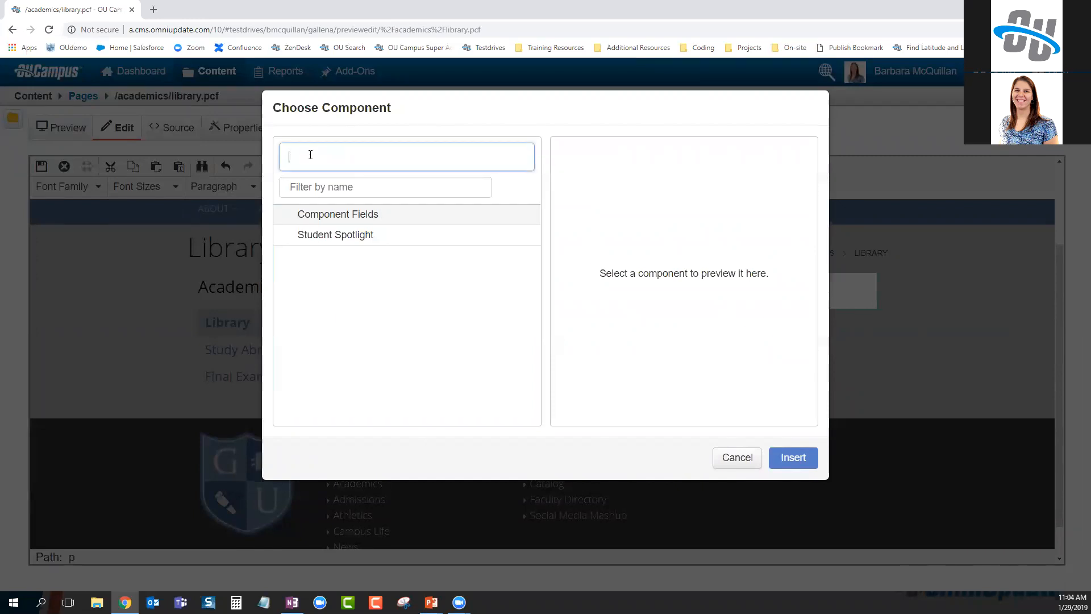
{"action": "left_click", "coordinate": [407, 360]}
{"action": "left_click", "coordinate": [345, 190]}
{"action": "left_click", "coordinate": [393, 306]}
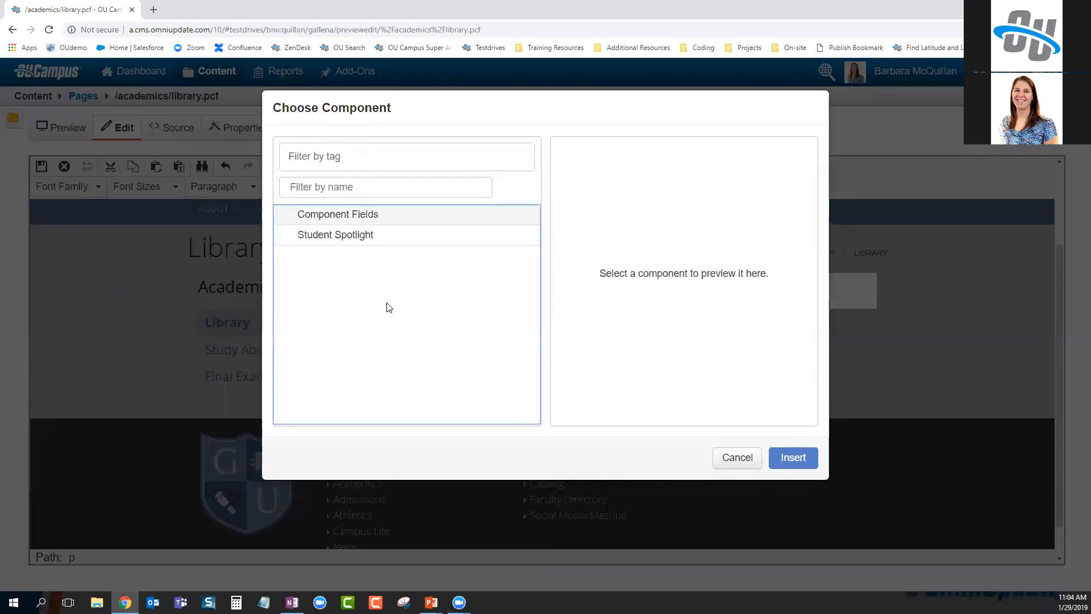
{"action": "left_click", "coordinate": [339, 236]}
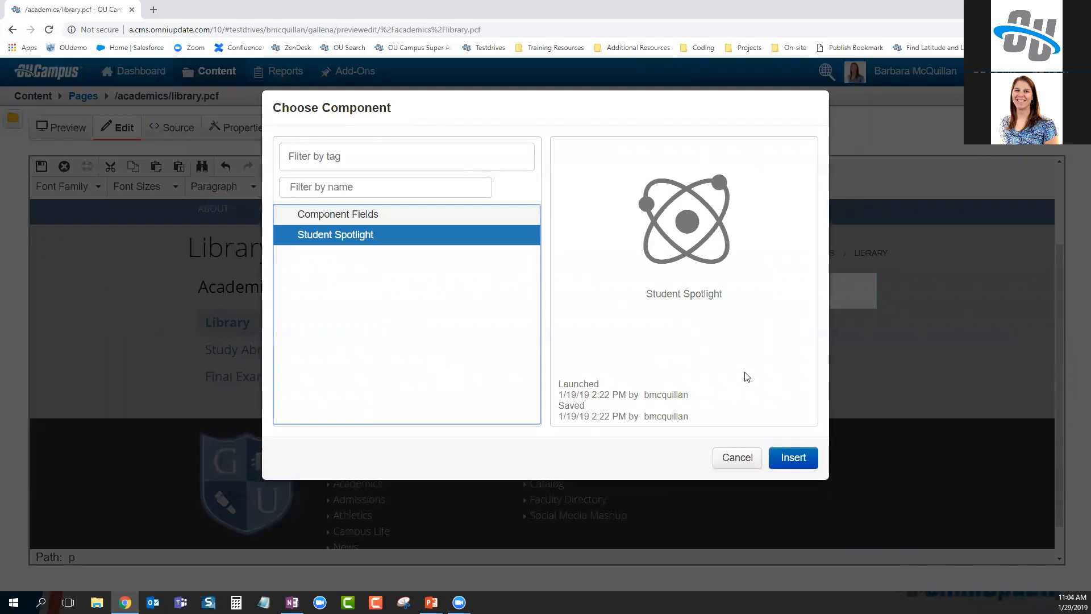
Insert the Student Spotlight with the student's name, major Education, year 2019 and an inspirational statement
{"action": "left_click", "coordinate": [798, 463]}
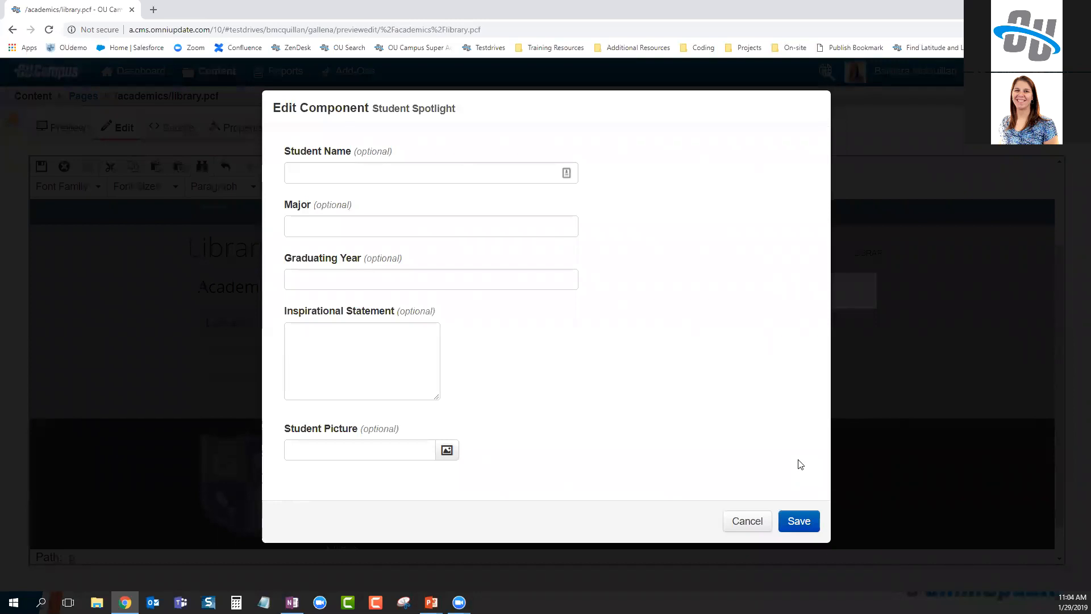
{"action": "left_click_drag", "start_coordinate": [372, 108], "coordinate": [467, 116]}
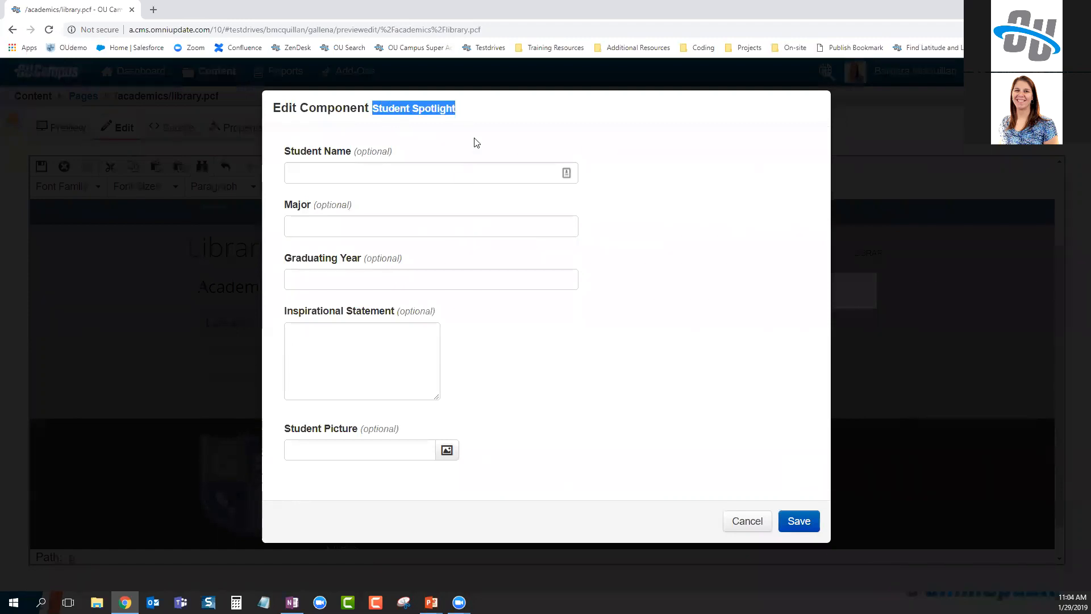
{"action": "left_click", "coordinate": [458, 172]}
{"action": "key", "text": "Tab"}
{"action": "type", "text": "Education"}
{"action": "key", "text": "Tab"}
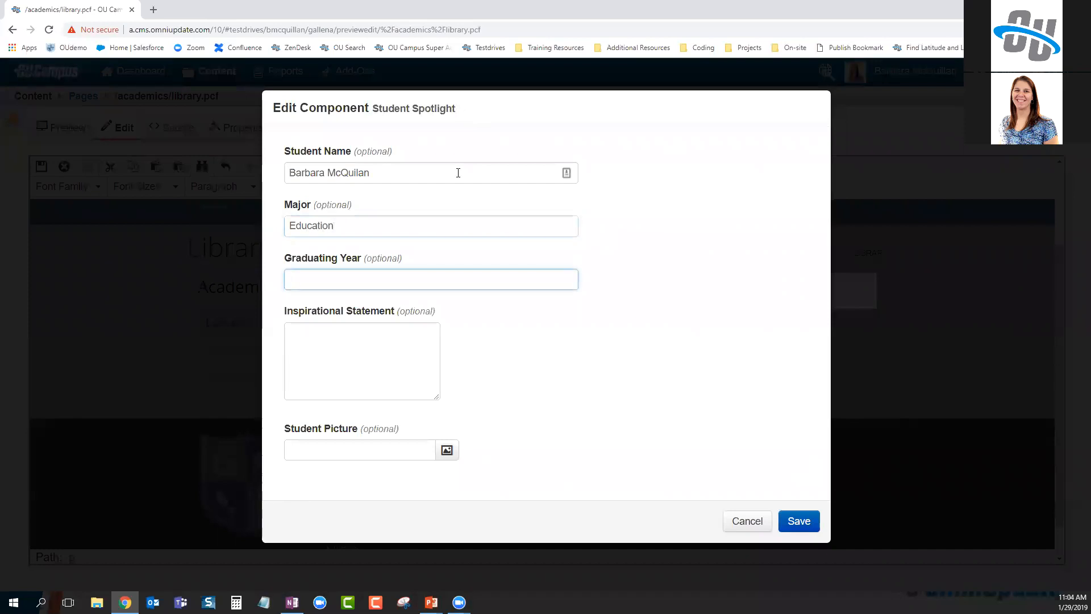
{"action": "type", "text": "2019"}
{"action": "left_click", "coordinate": [323, 333]}
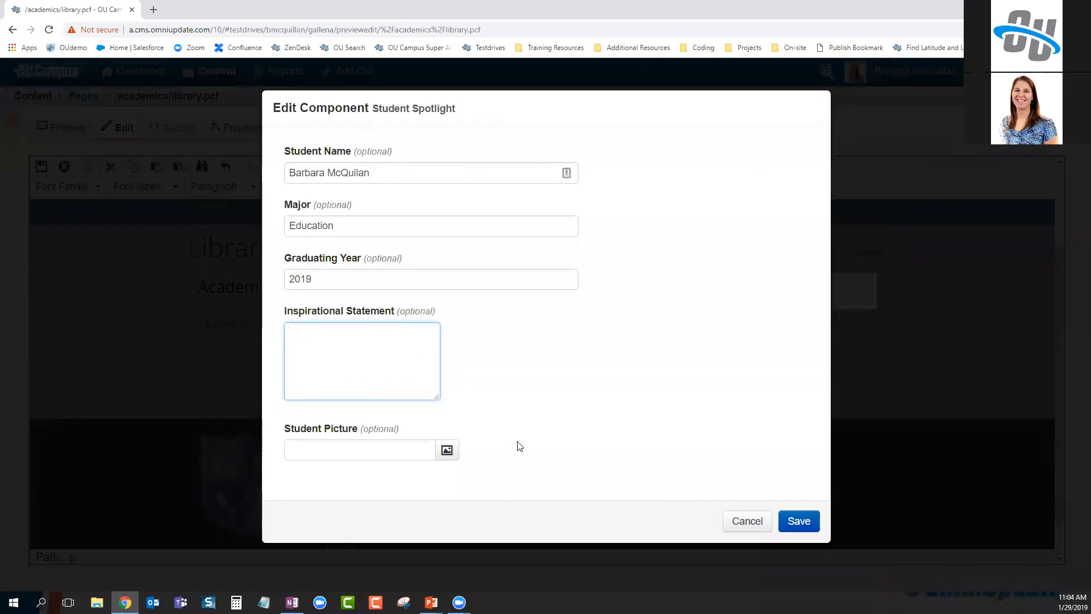
{"action": "type", "text": "This is the inspiration that"}
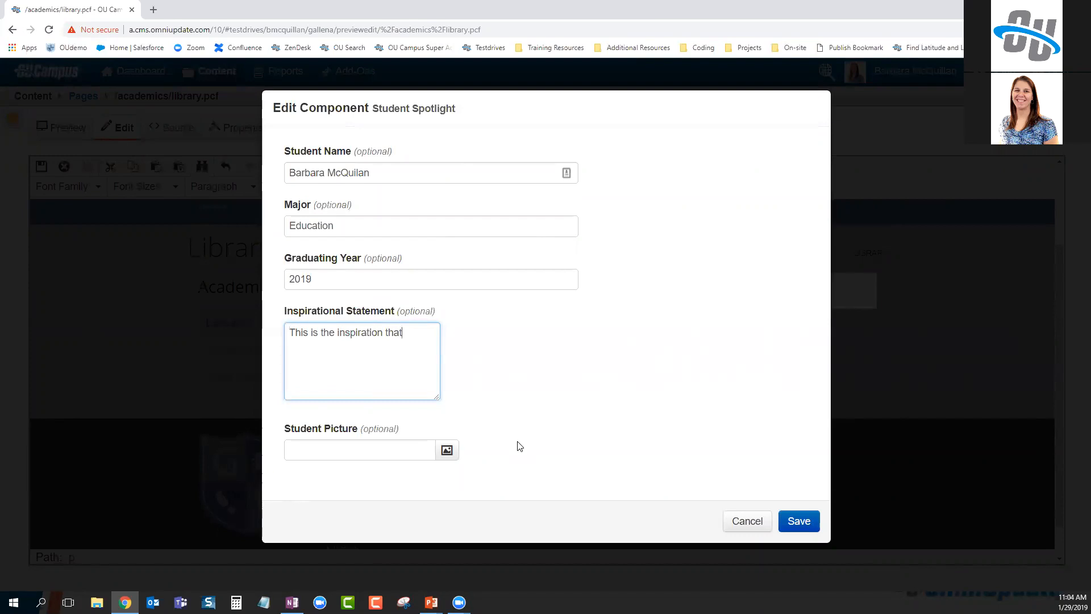
{"action": "type", "text": " brought me to where I am today..."}
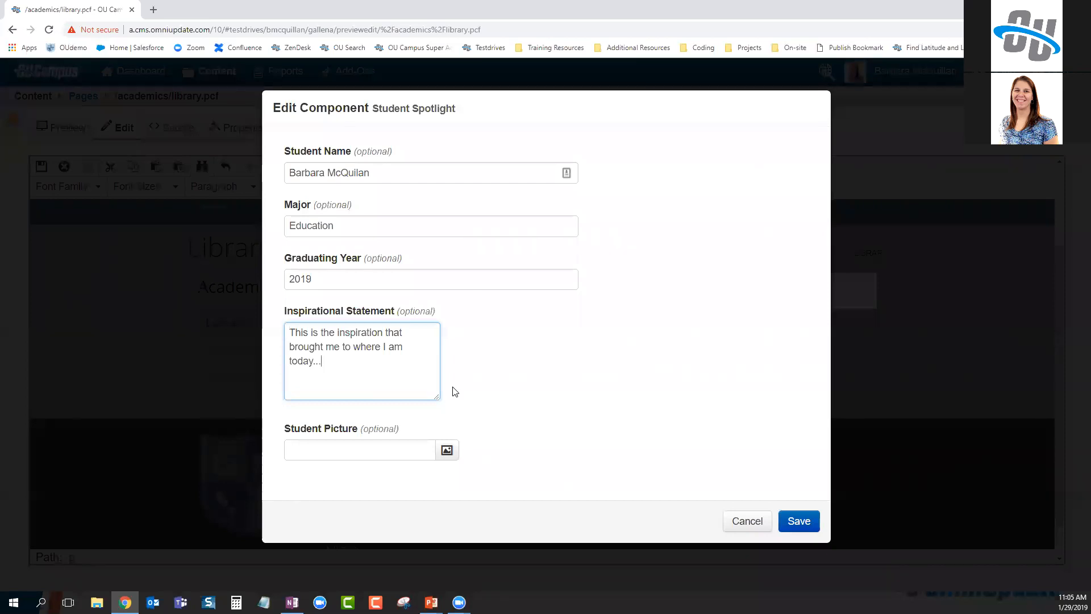
Choose the student's photo from the students images folder as the Student Picture
{"action": "left_click", "coordinate": [447, 451]}
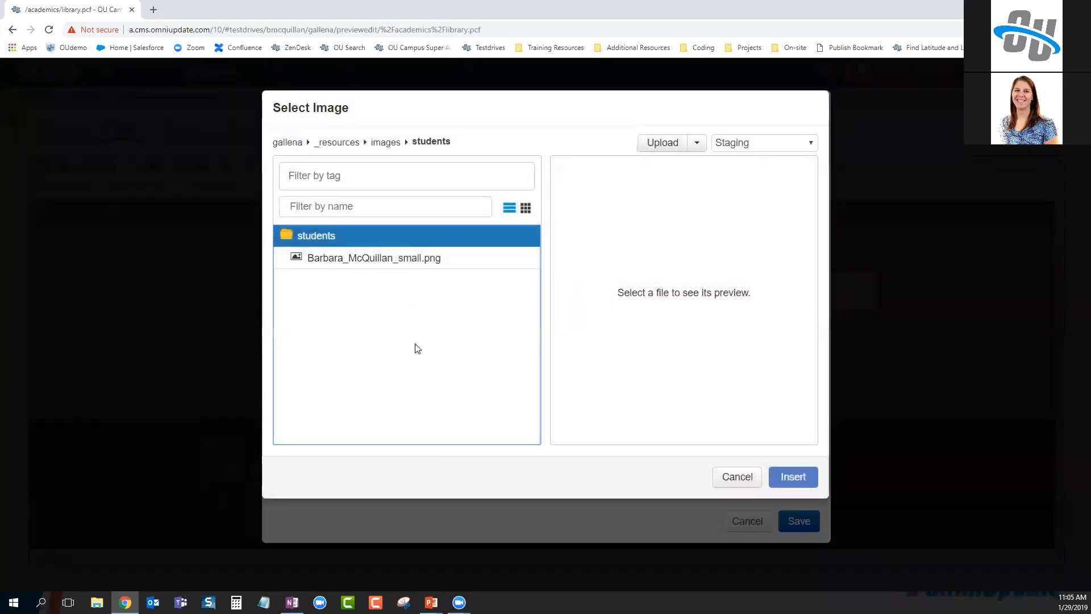
{"action": "left_click_drag", "start_coordinate": [462, 141], "coordinate": [343, 139]}
{"action": "left_click", "coordinate": [501, 146]}
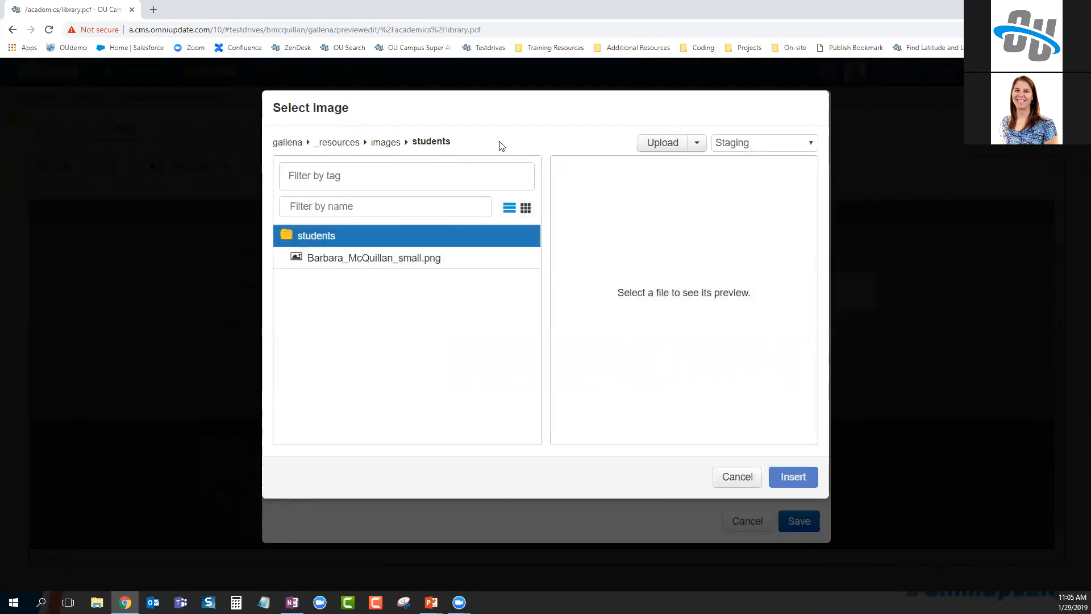
{"action": "left_click", "coordinate": [377, 259]}
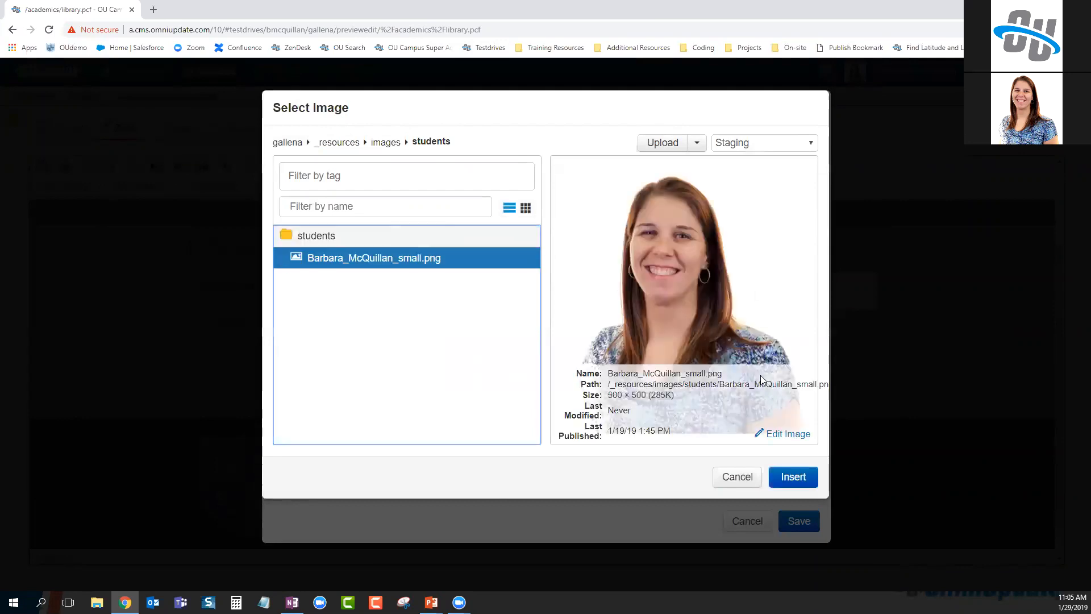
{"action": "left_click", "coordinate": [794, 477]}
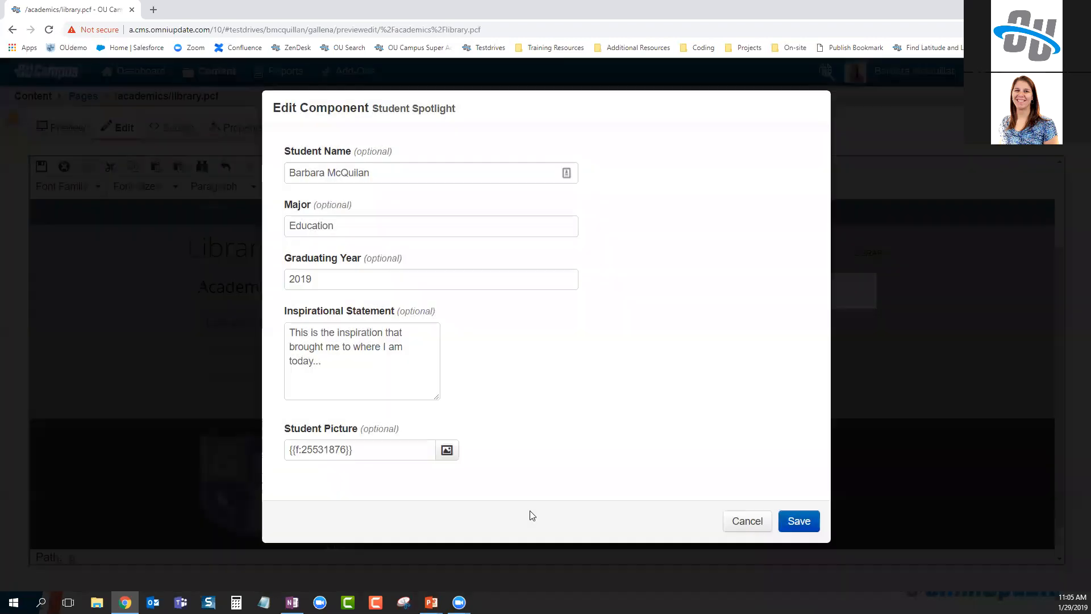
Save the spotlight onto the Library page, review it, and select its portrait image
{"action": "left_click", "coordinate": [577, 475]}
{"action": "left_click", "coordinate": [801, 527]}
{"action": "scroll", "coordinate": [807, 480], "scroll_direction": "down", "scroll_amount": 1}
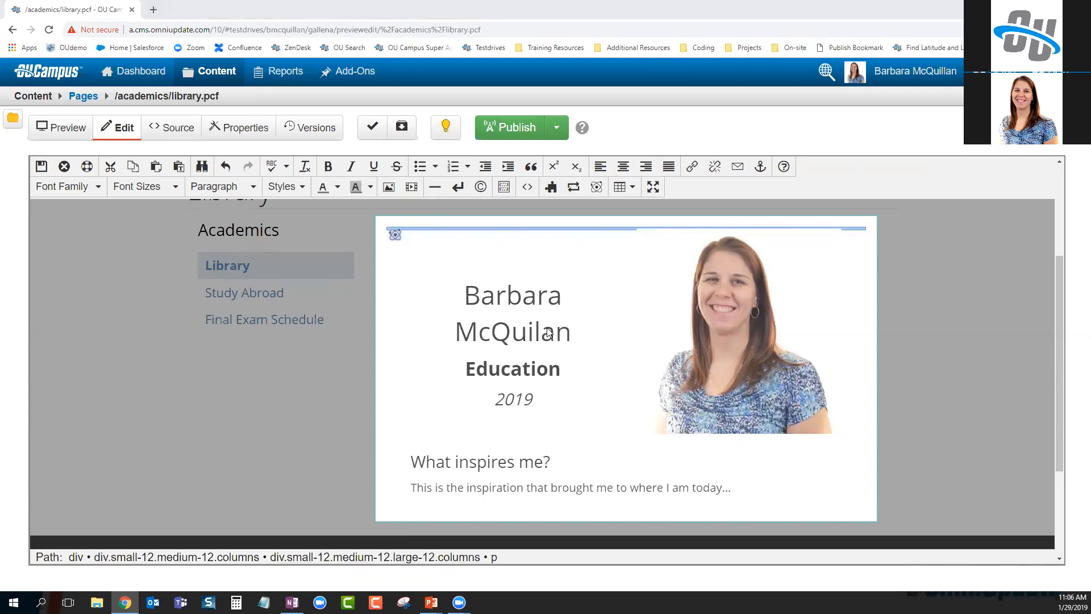
{"action": "left_click", "coordinate": [639, 279]}
{"action": "scroll", "coordinate": [627, 299], "scroll_direction": "up", "scroll_amount": 2}
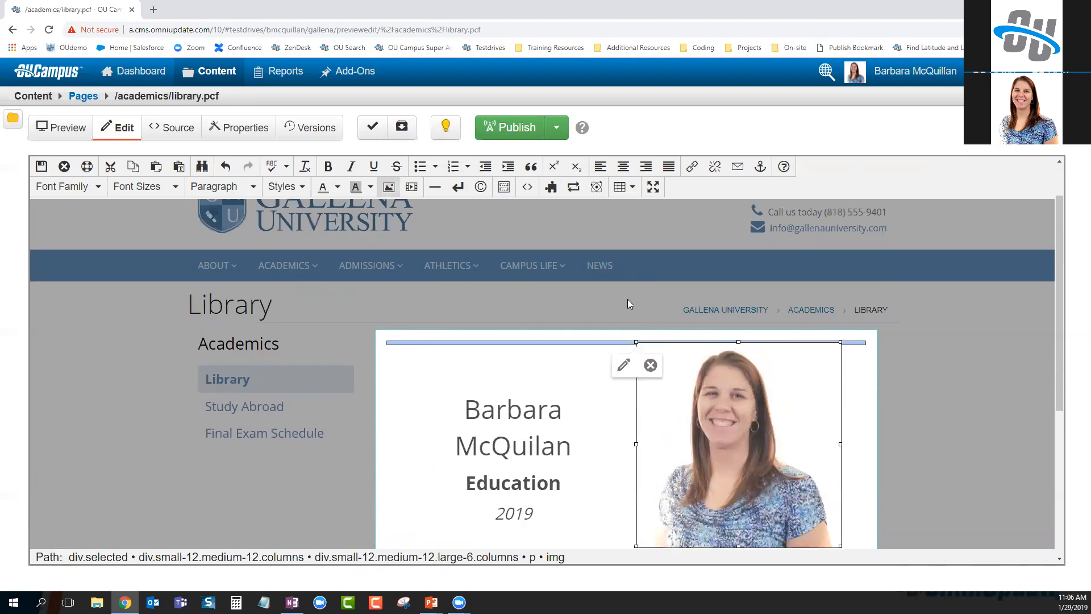
Add the missing 'l' to the student's surname, save the spotlight, and save library.pcf
{"action": "left_click", "coordinate": [623, 371]}
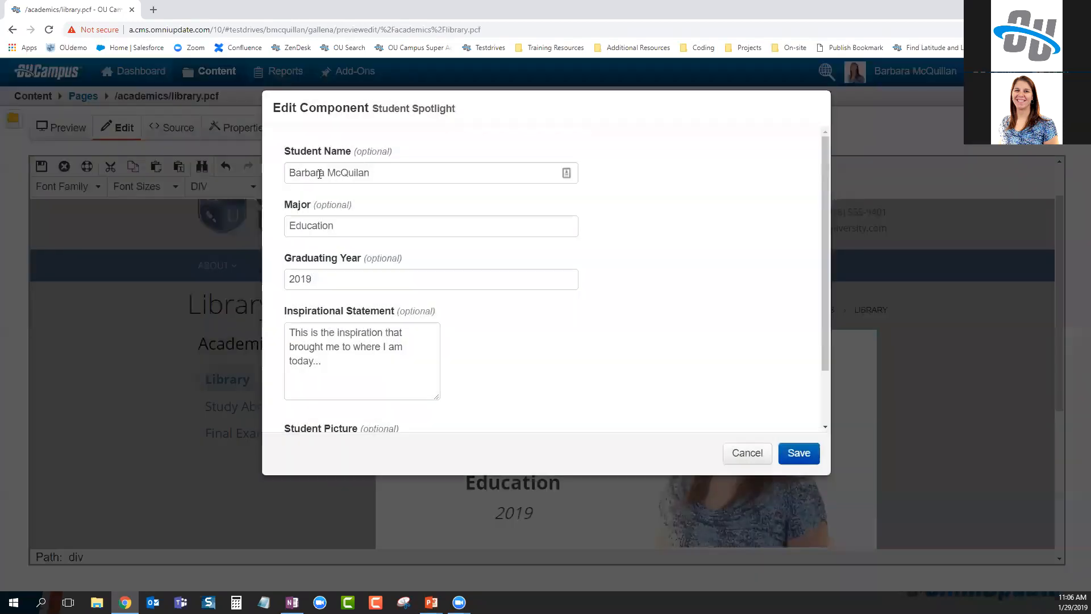
{"action": "type", "text": "l"}
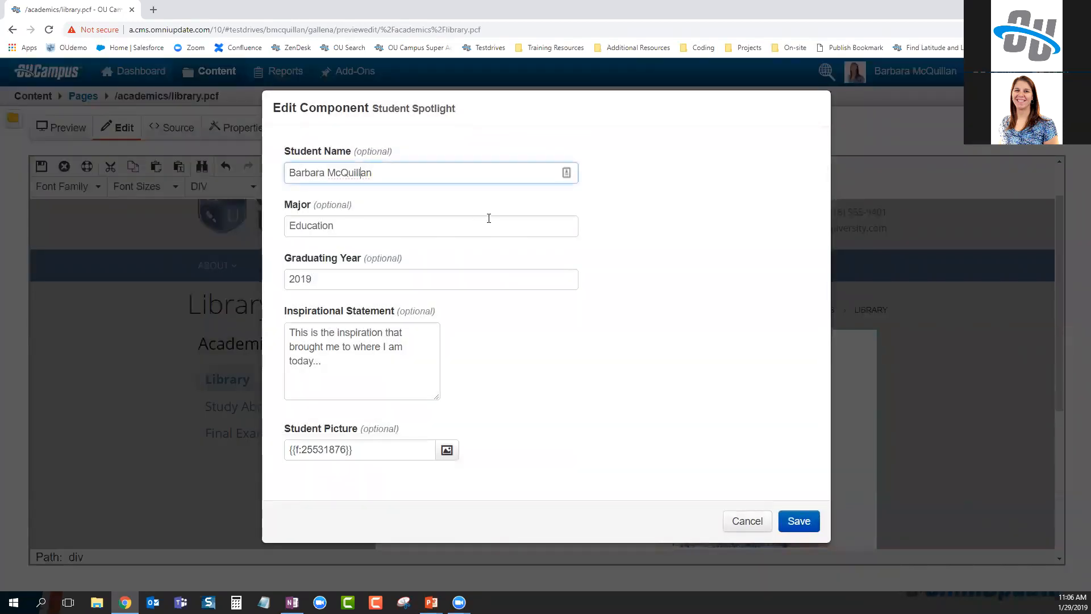
{"action": "left_click", "coordinate": [798, 521]}
{"action": "scroll", "coordinate": [740, 476], "scroll_direction": "down", "scroll_amount": 2}
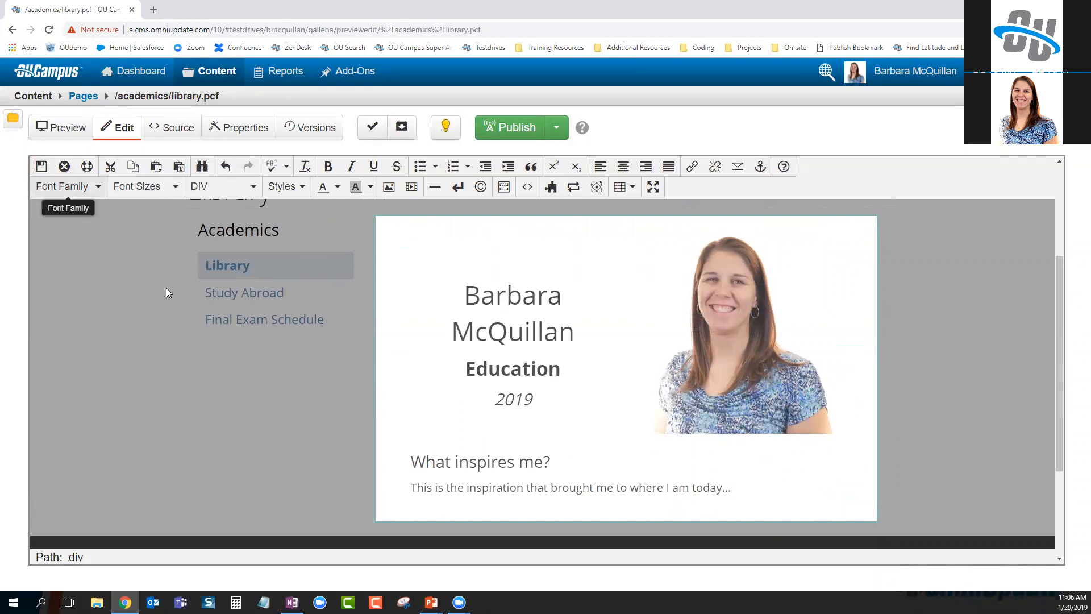
{"action": "key", "text": "ctrl+s"}
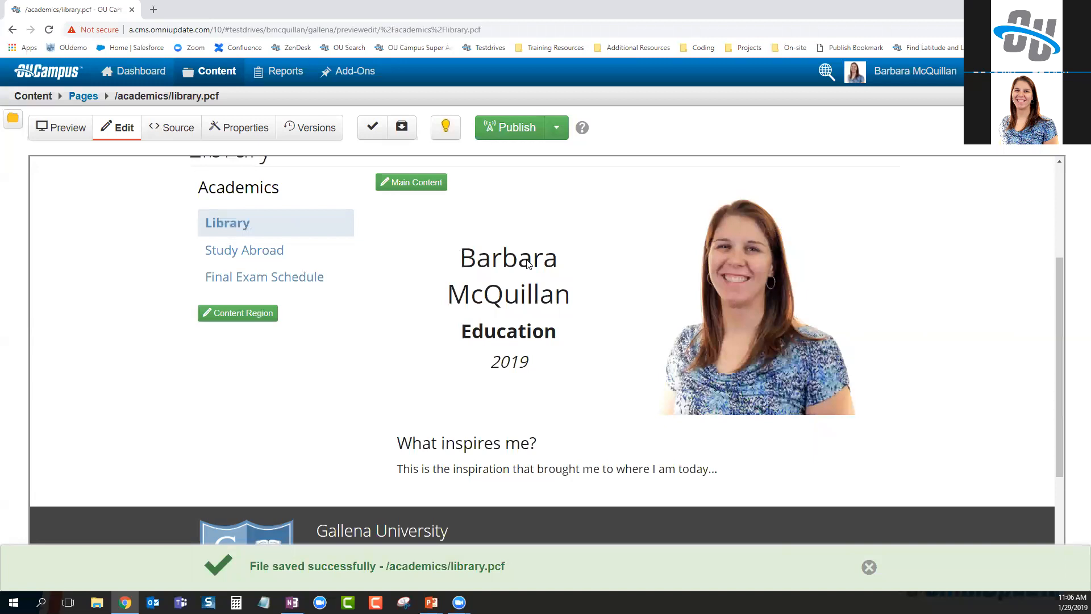
{"action": "left_click_drag", "start_coordinate": [460, 266], "coordinate": [584, 304]}
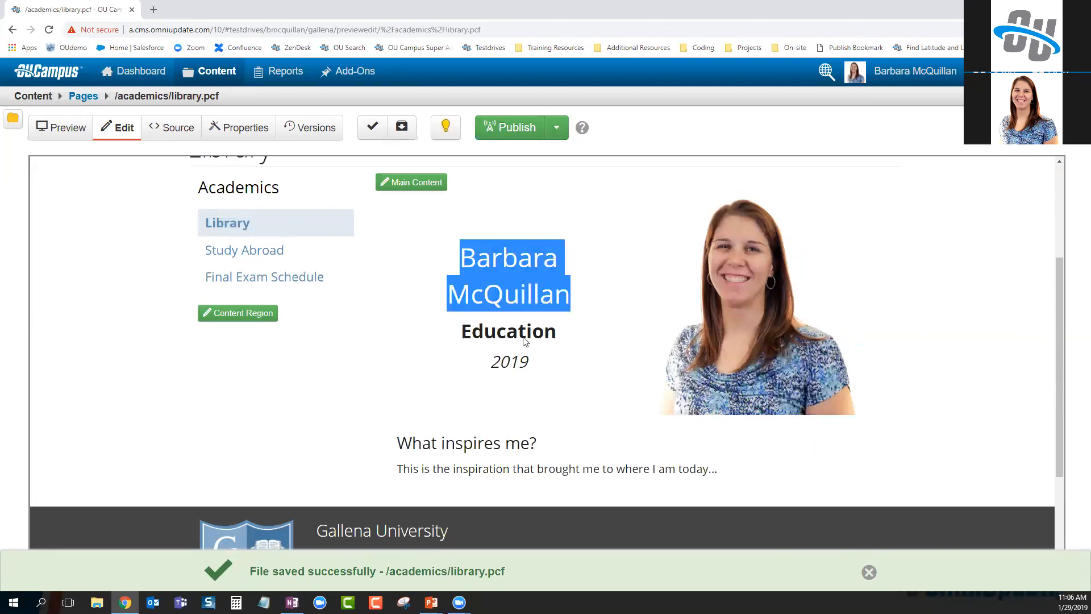
Open the Content > Components list in a new tab and open Student Spotlight
{"action": "left_click", "coordinate": [500, 334]}
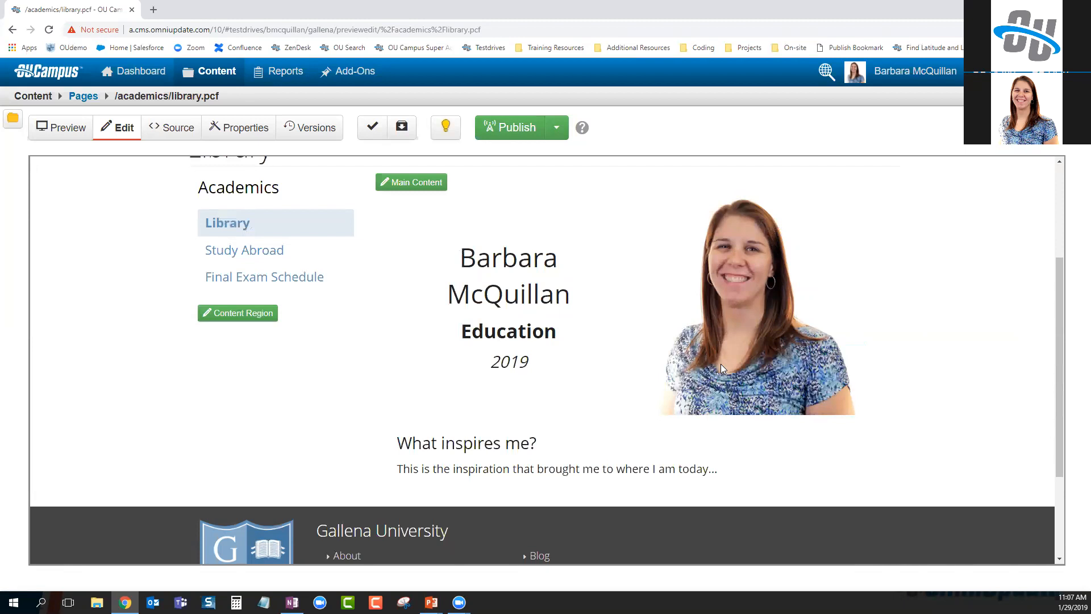
{"action": "mouse_move", "coordinate": [215, 71]}
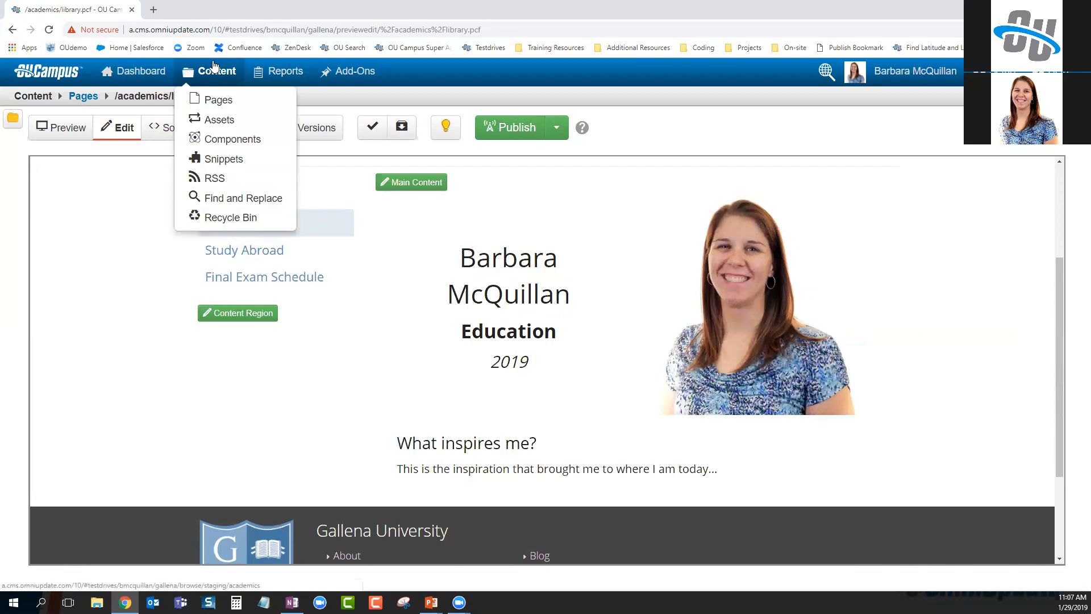
{"action": "right_click", "coordinate": [245, 139]}
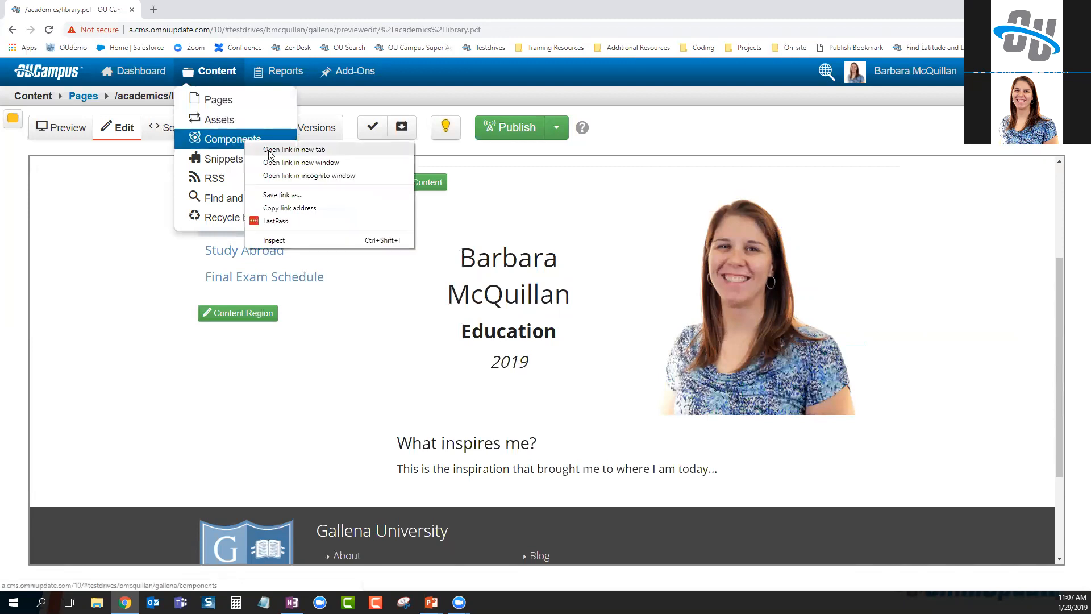
{"action": "left_click", "coordinate": [274, 152]}
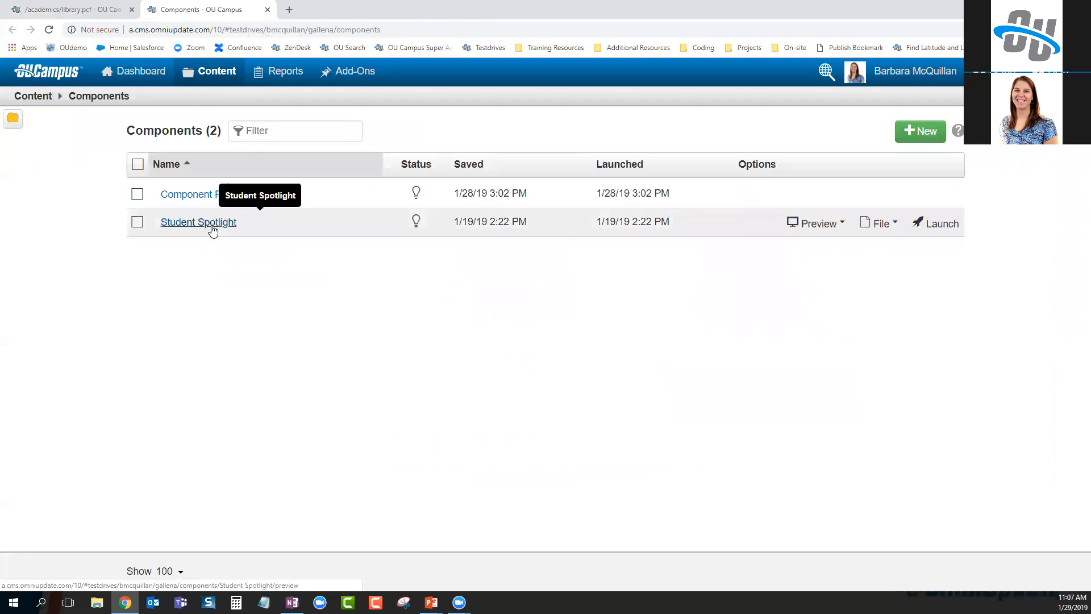
{"action": "left_click", "coordinate": [212, 227]}
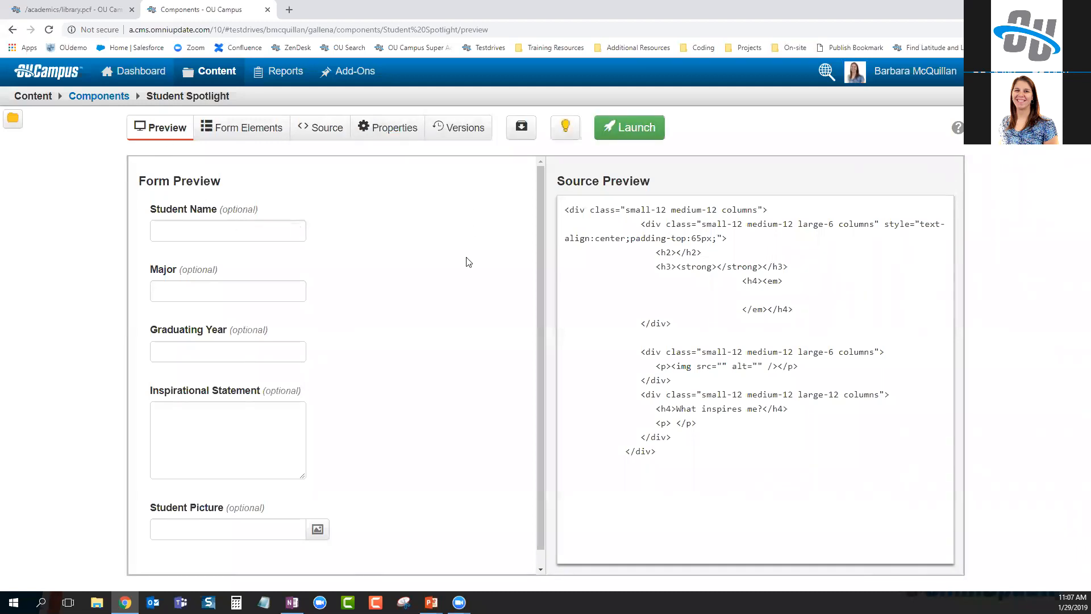
Add a required Short Text form element labelled 'Please provide alt text for the image'
{"action": "left_click", "coordinate": [235, 128]}
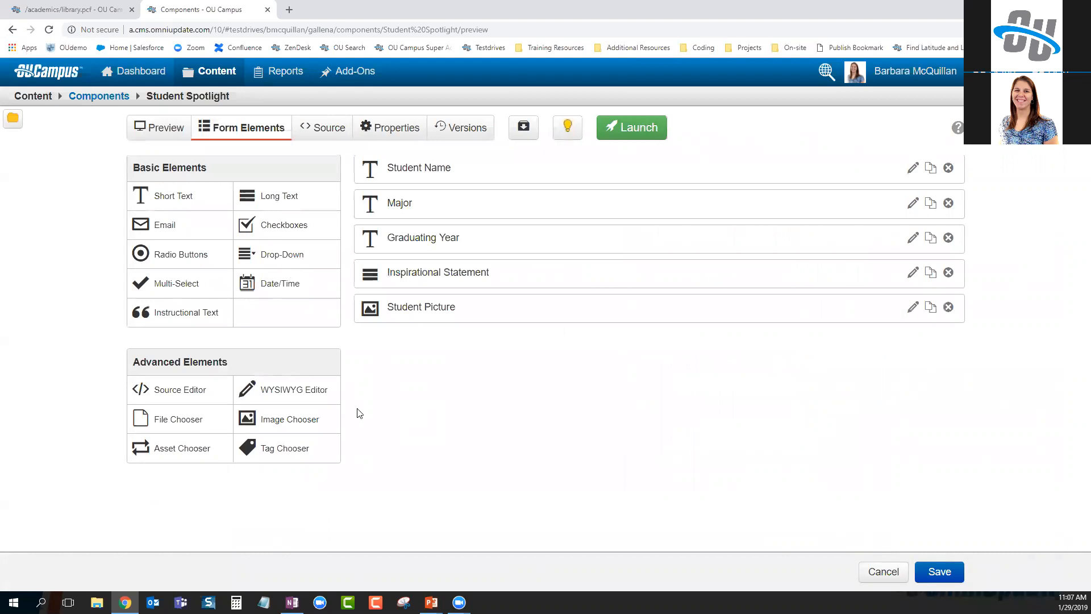
{"action": "left_click_drag", "start_coordinate": [214, 200], "coordinate": [492, 350]}
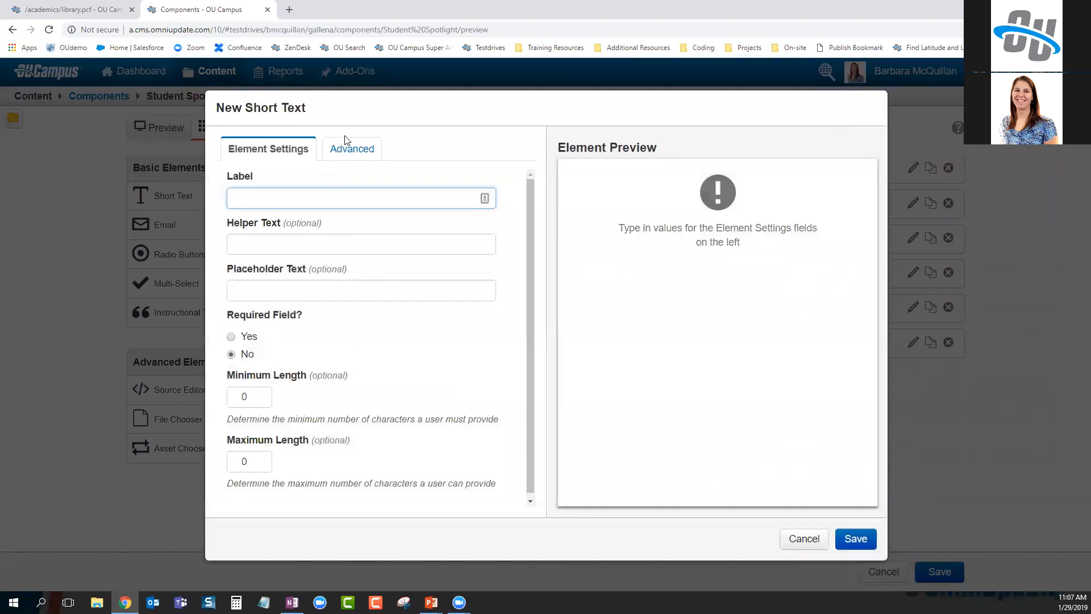
{"action": "type", "text": "Please provicde a lt text for th"}
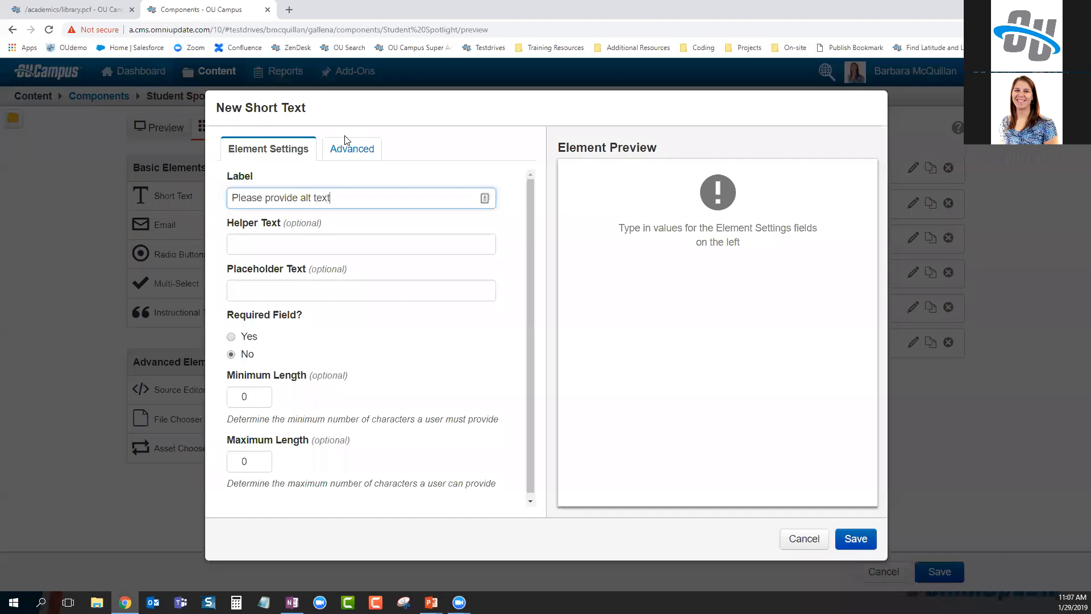
{"action": "type", "text": "e image"}
{"action": "left_click", "coordinate": [236, 341]}
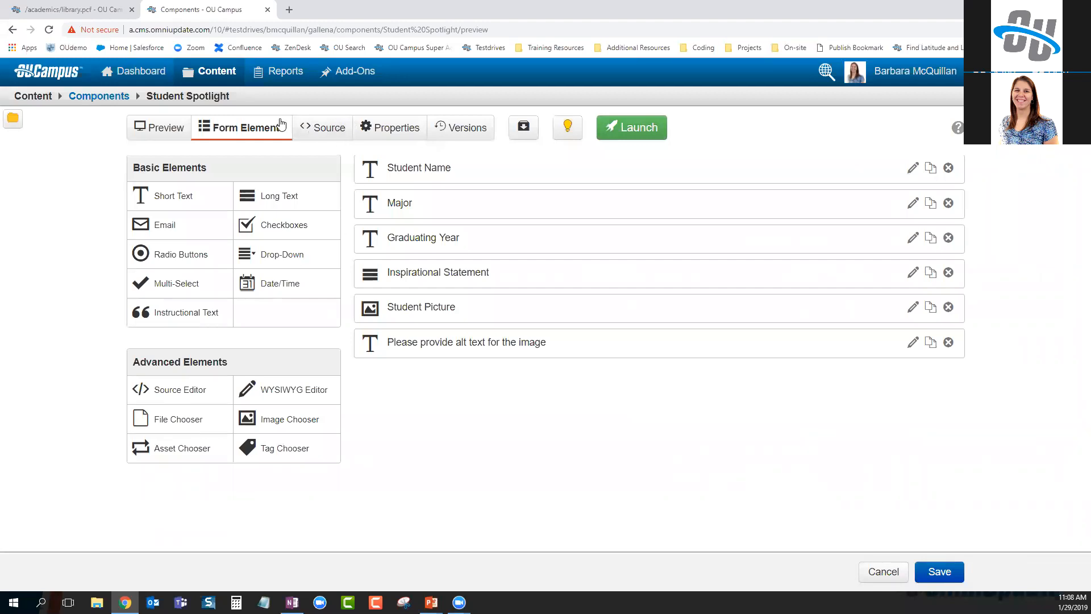
In the component source, replace the image alt's Student Name placeholder with the alt text field
{"action": "left_click", "coordinate": [323, 134]}
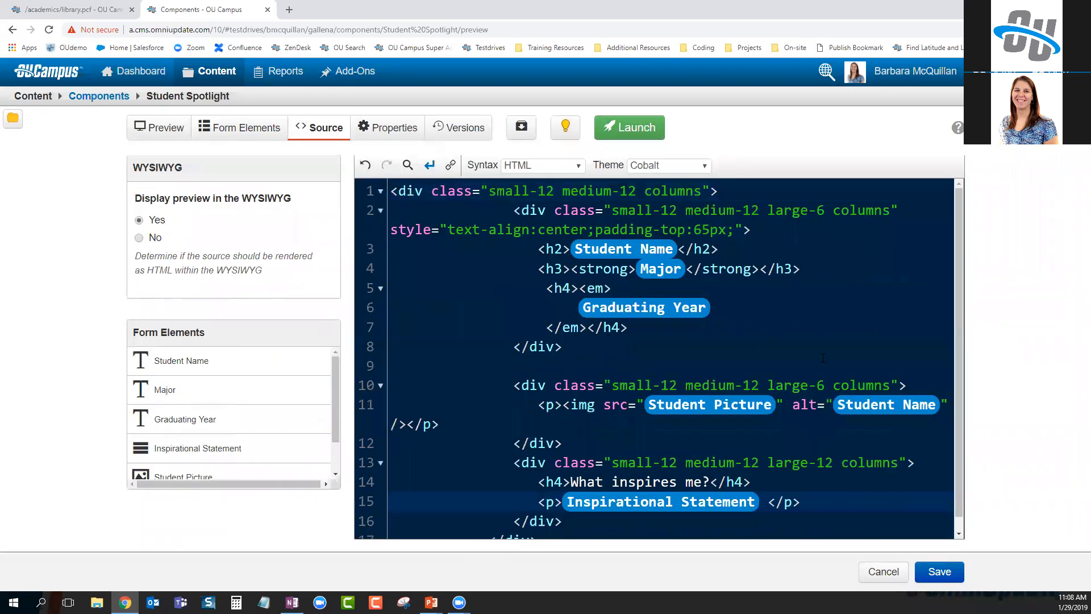
{"action": "scroll", "coordinate": [822, 358], "scroll_direction": "down", "scroll_amount": 1}
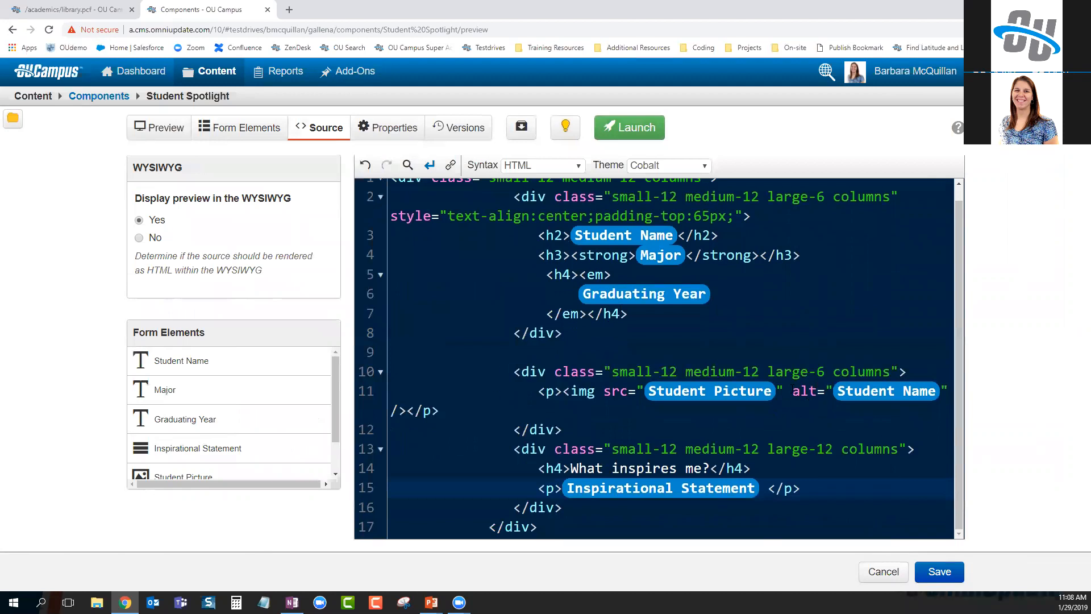
{"action": "left_click_drag", "start_coordinate": [794, 392], "coordinate": [946, 392]}
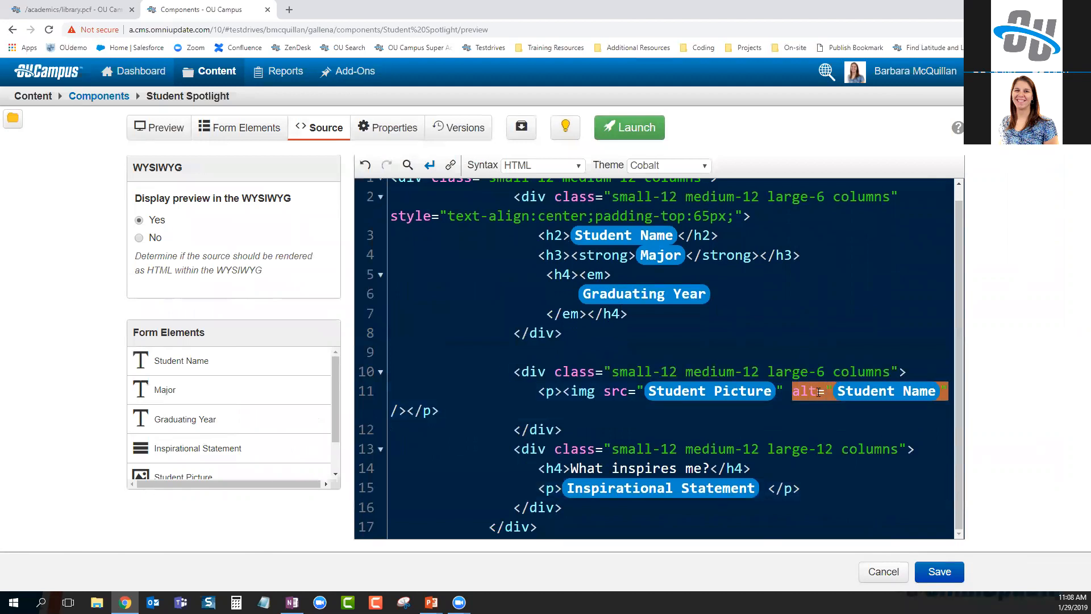
{"action": "left_click", "coordinate": [817, 427]}
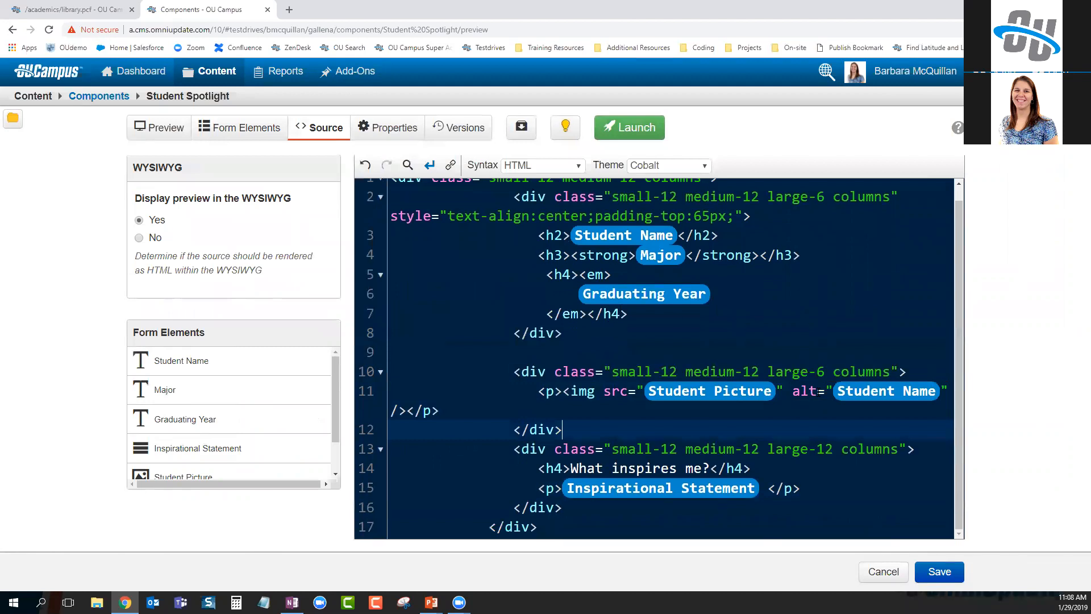
{"action": "left_click", "coordinate": [818, 392]}
{"action": "key", "text": "BackSpace"}
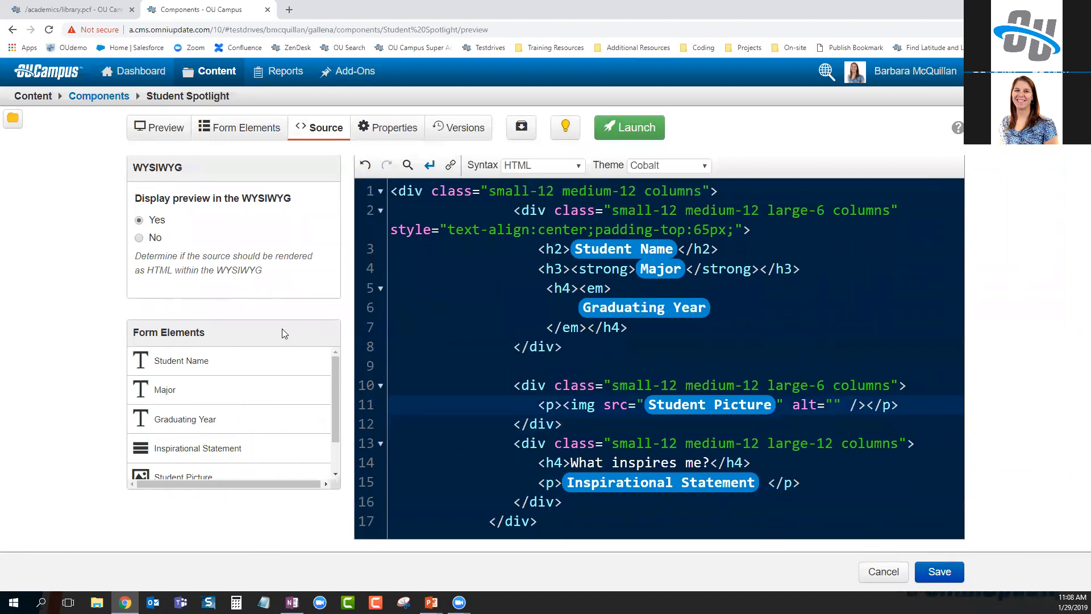
{"action": "scroll", "coordinate": [275, 439], "scroll_direction": "down", "scroll_amount": 1}
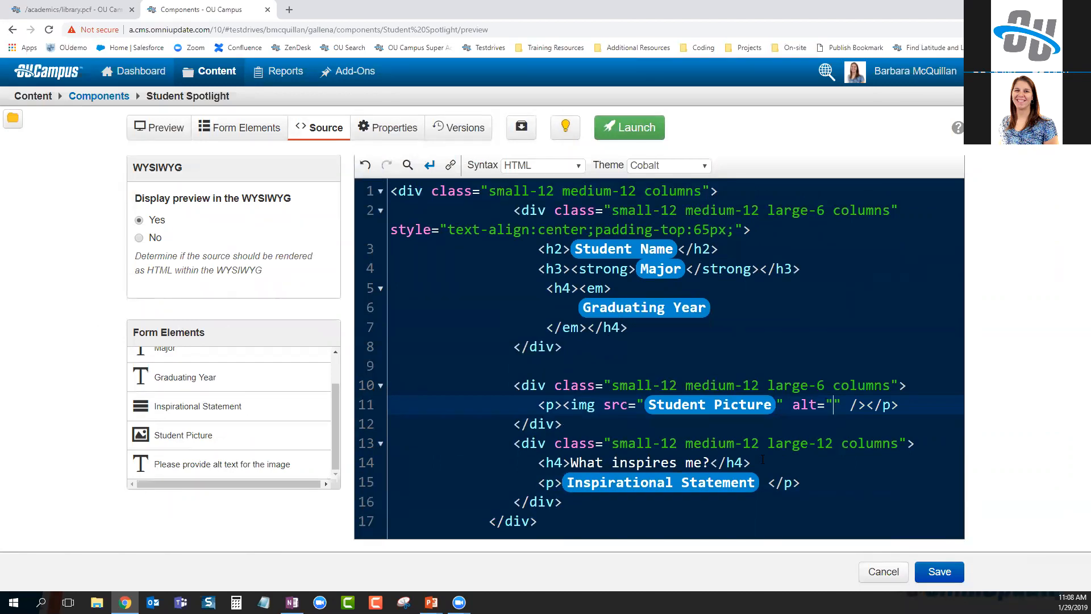
{"action": "left_click", "coordinate": [199, 467]}
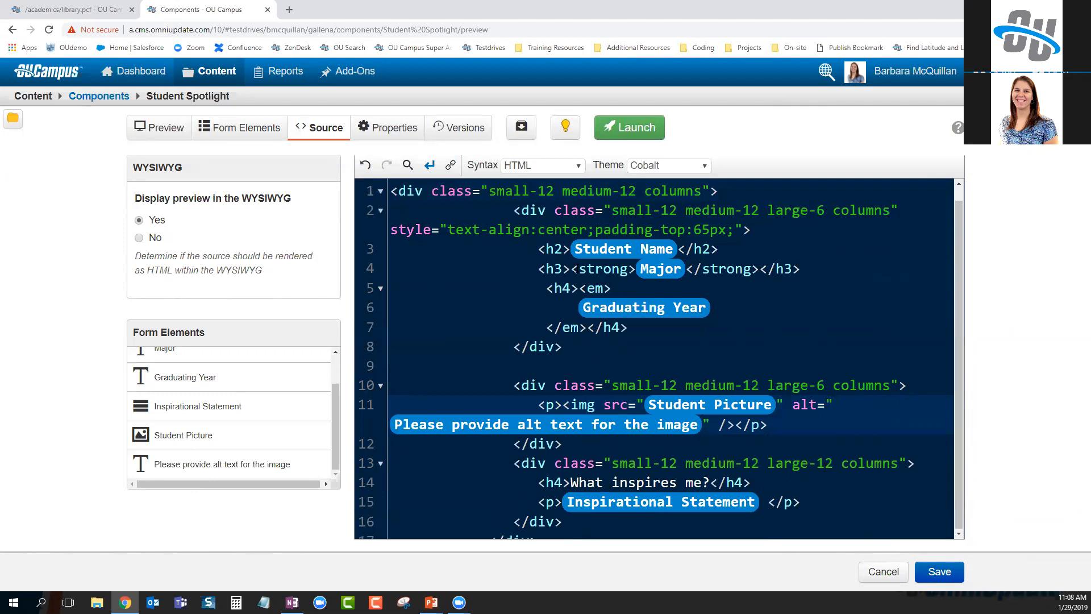
Inspect the bold Education and italic 2019 formatting on the live Library page
{"action": "left_click", "coordinate": [79, 10]}
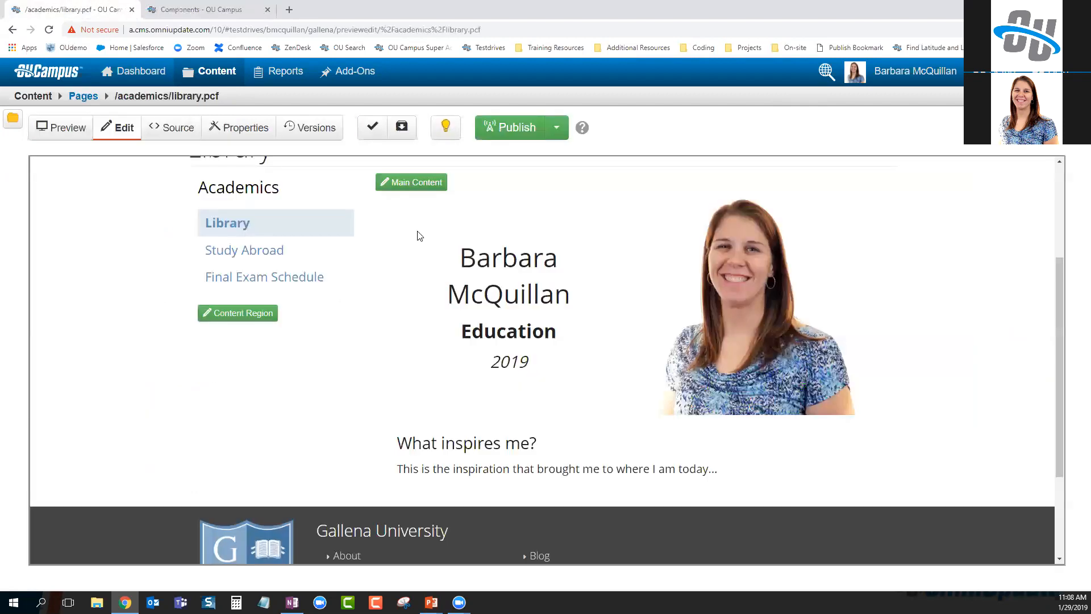
{"action": "left_click_drag", "start_coordinate": [464, 332], "coordinate": [558, 333]}
{"action": "left_click", "coordinate": [493, 359]}
{"action": "left_click_drag", "start_coordinate": [493, 363], "coordinate": [528, 365]}
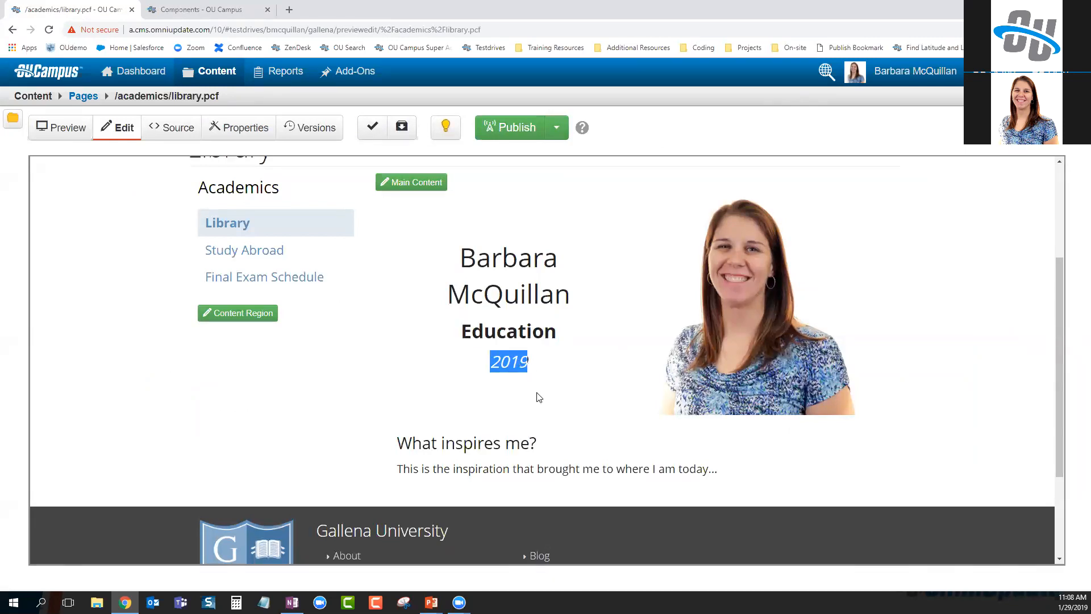
Delete the strong and em tags around Major and Graduating Year, then save the component
{"action": "left_click", "coordinate": [172, 10]}
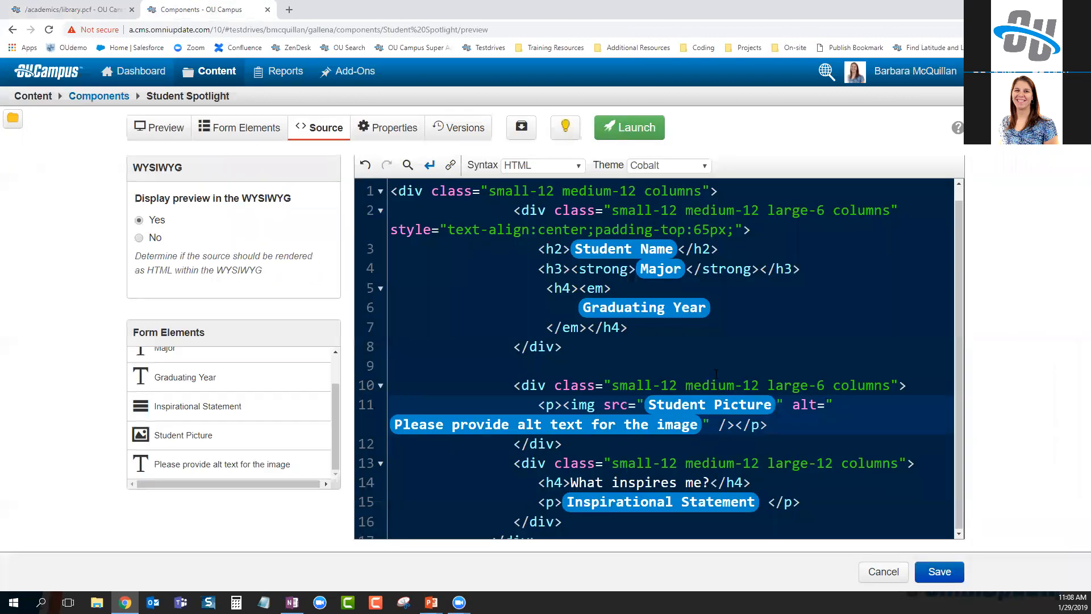
{"action": "left_click", "coordinate": [630, 322]}
{"action": "left_click_drag", "start_coordinate": [571, 269], "coordinate": [694, 274]}
{"action": "key", "text": "Delete"}
{"action": "key", "text": "Delete"}
{"action": "left_click_drag", "start_coordinate": [579, 288], "coordinate": [612, 288]}
{"action": "key", "text": "Delete"}
{"action": "left_click_drag", "start_coordinate": [546, 327], "coordinate": [586, 328]}
{"action": "key", "text": "Delete"}
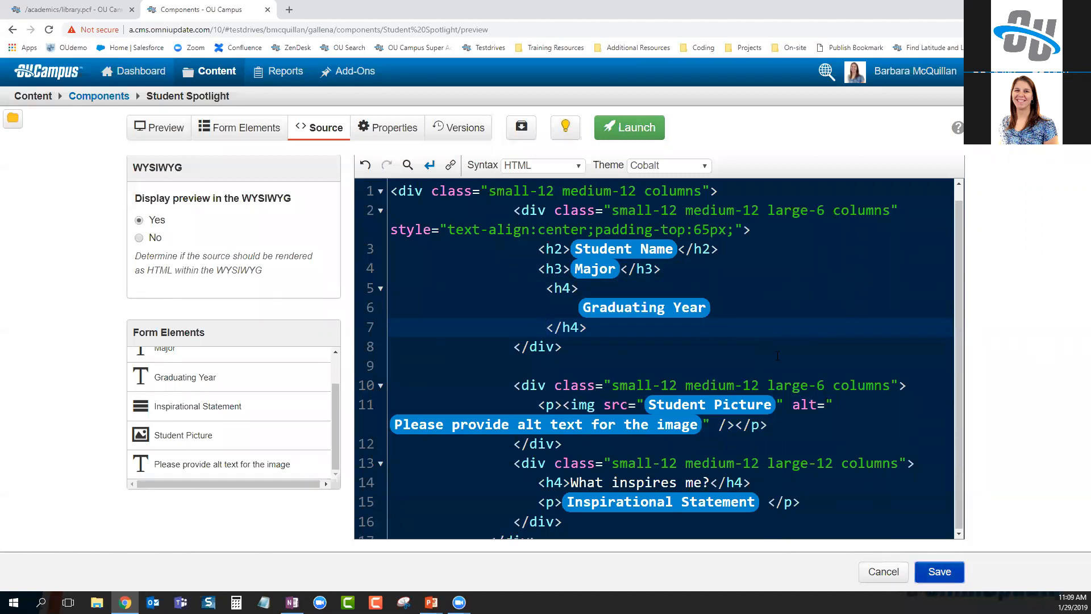
{"action": "key", "text": "ctrl+s"}
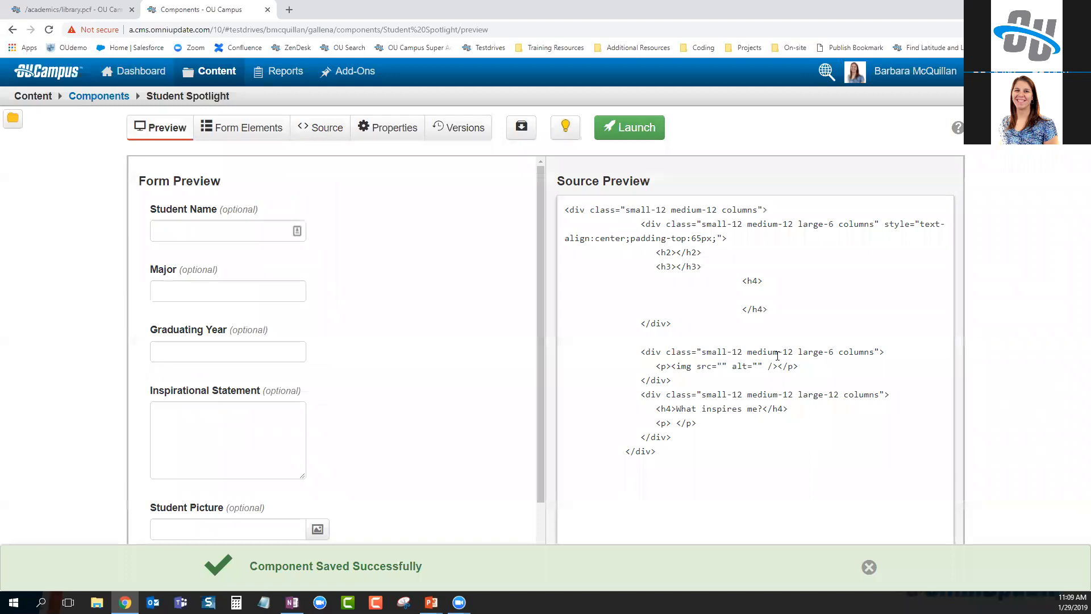
{"action": "left_click", "coordinate": [869, 567]}
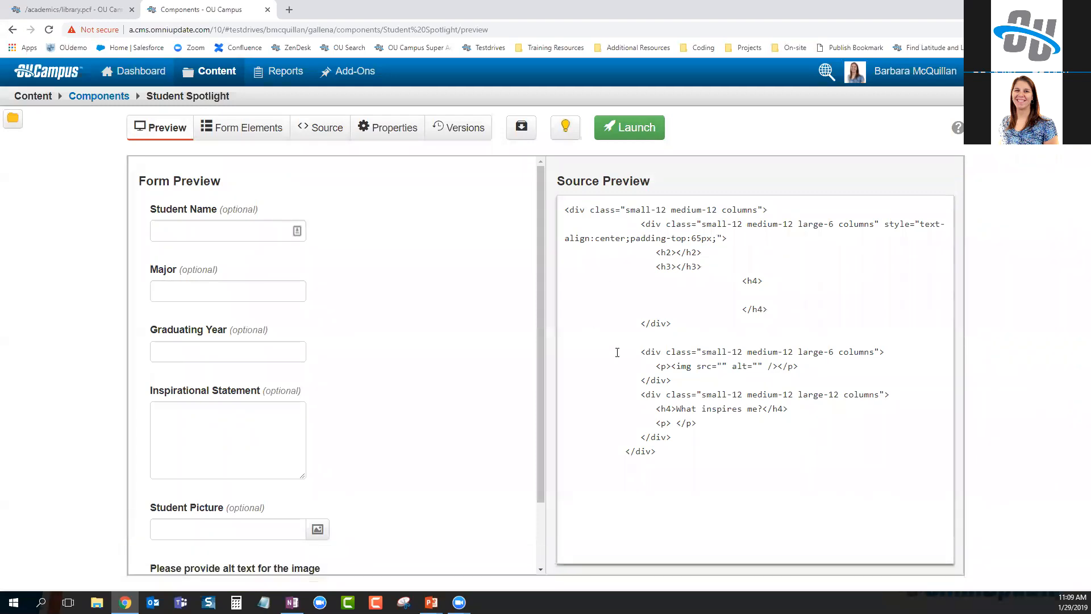
Launch Student Spotlight with the note 'Added the alt text field and changed the text display in code'
{"action": "left_click", "coordinate": [636, 129]}
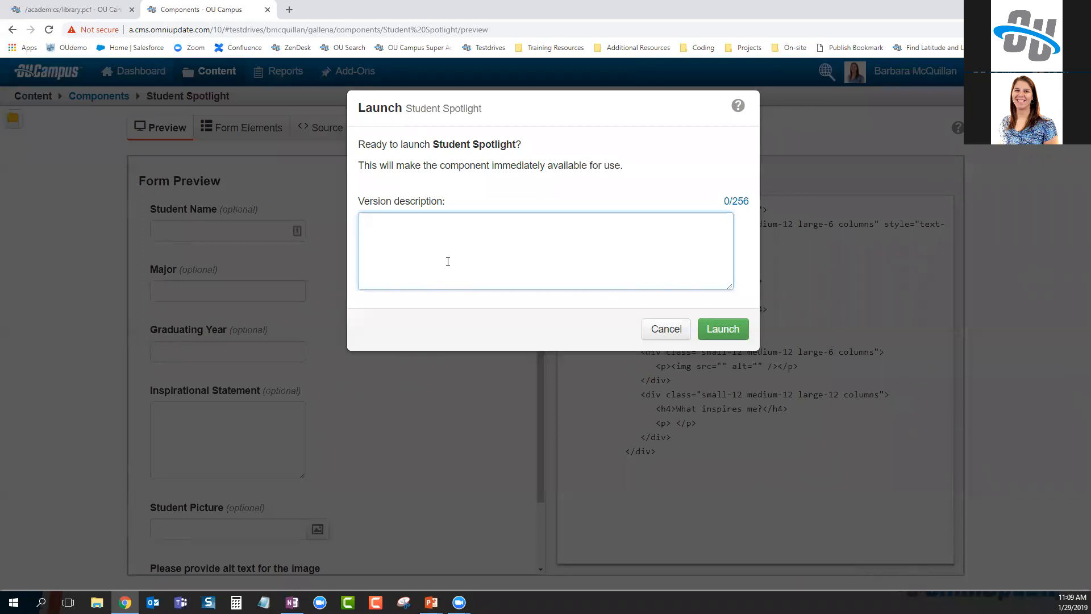
{"action": "type", "text": "Added the alt text field and changed the text d"}
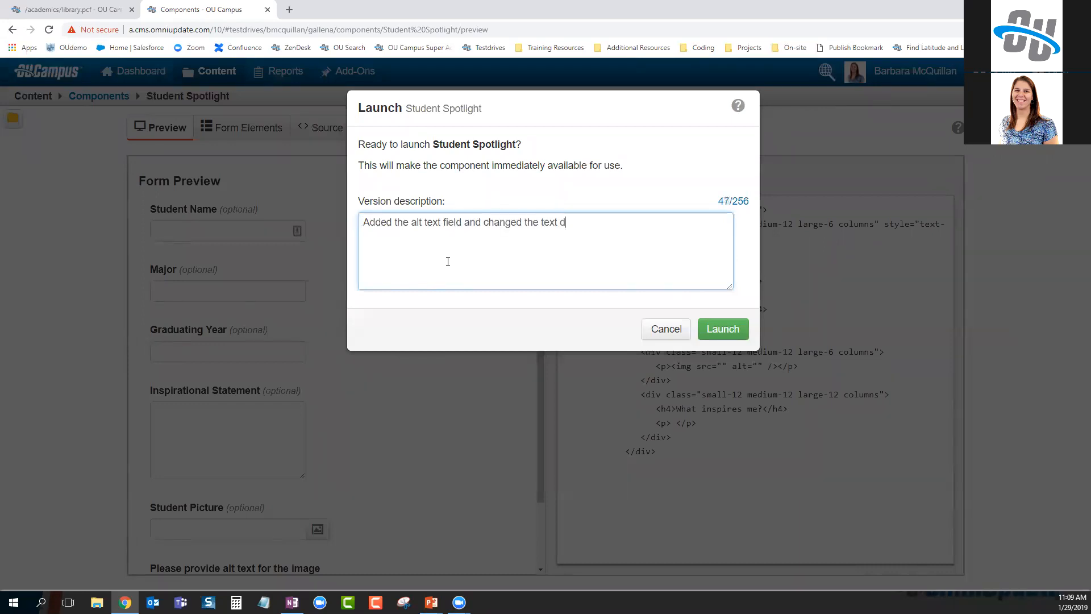
{"action": "type", "text": "isplay in code"}
{"action": "left_click", "coordinate": [730, 335]}
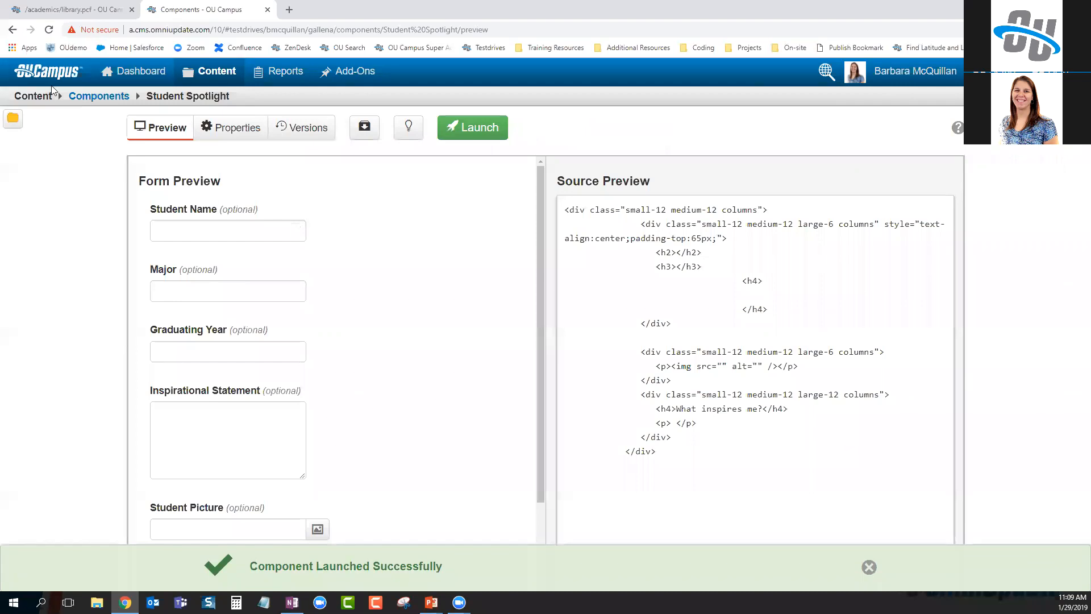
Return to library.pcf, reload it, and open its main content region for editing
{"action": "left_click", "coordinate": [54, 6]}
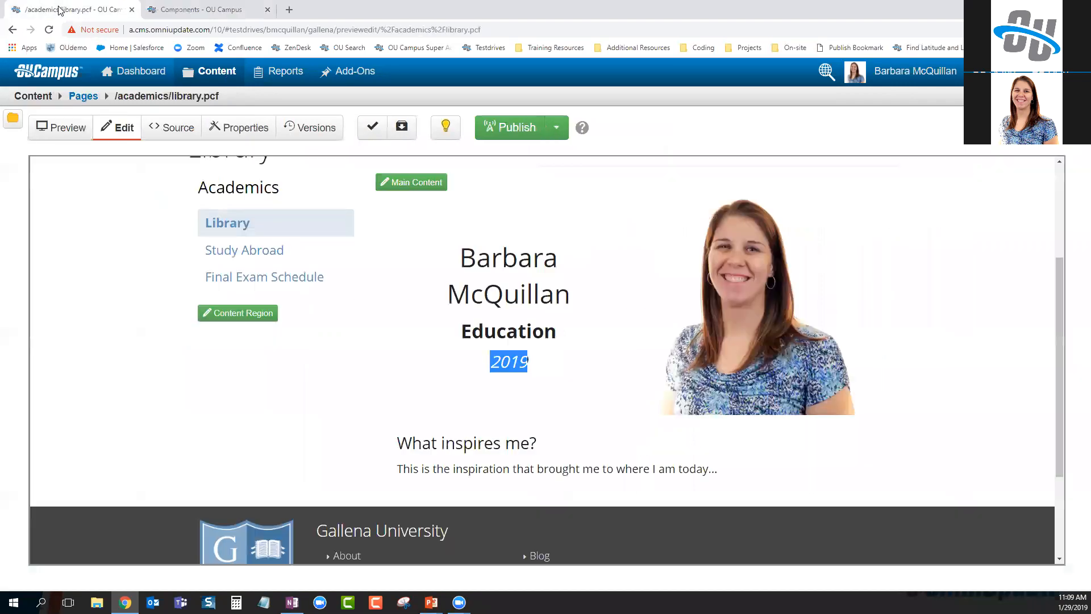
{"action": "left_click", "coordinate": [49, 30]}
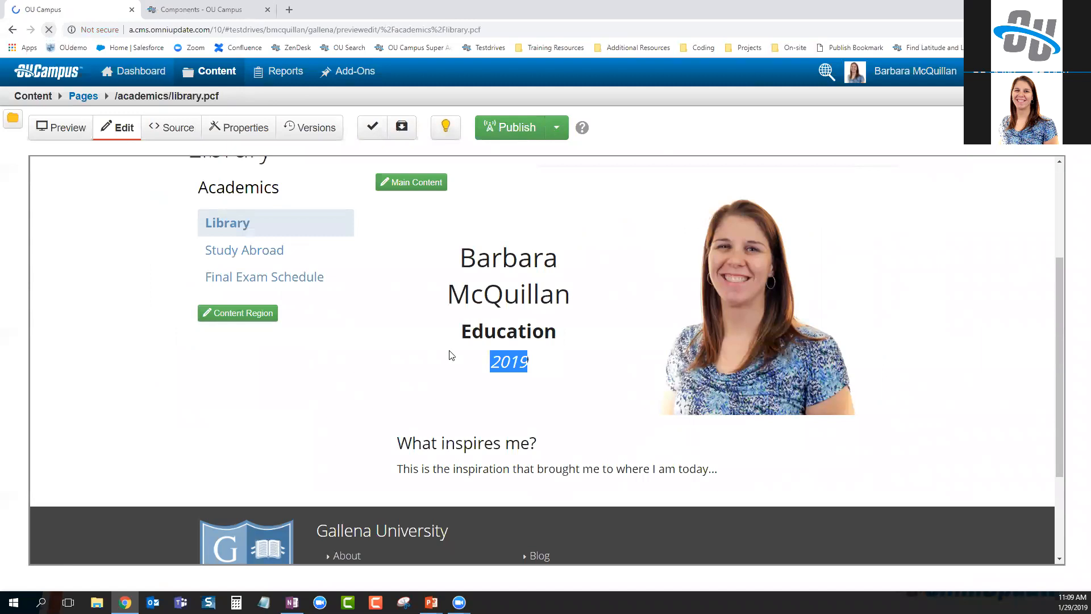
{"action": "scroll", "coordinate": [619, 401], "scroll_direction": "down", "scroll_amount": 2}
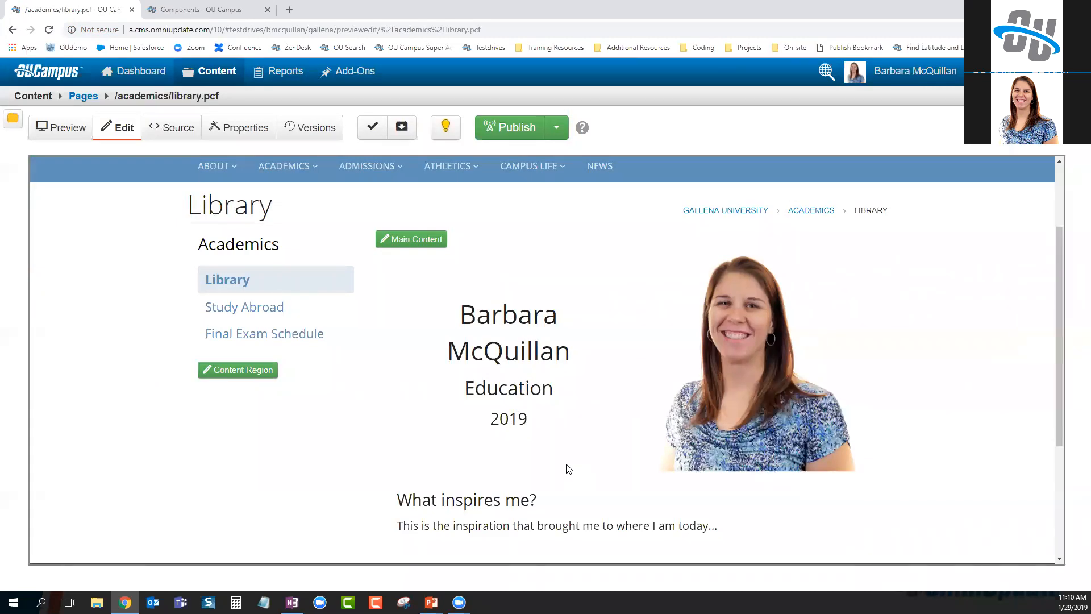
{"action": "left_click", "coordinate": [408, 237]}
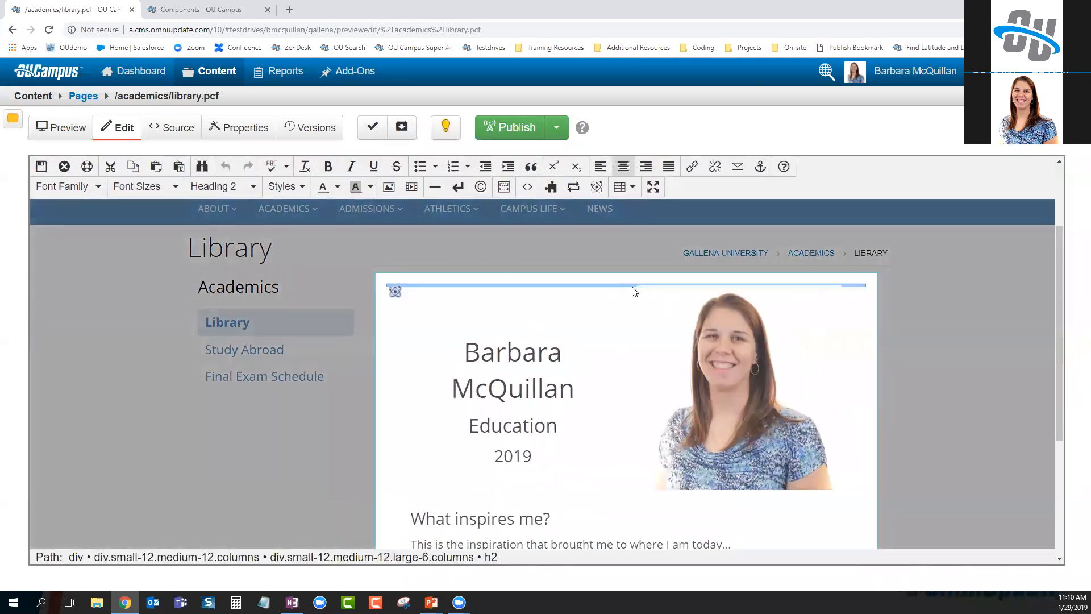
Enter alt text describing the student's portrait for the spotlight photo, then save and exit the page
{"action": "left_click", "coordinate": [632, 292]}
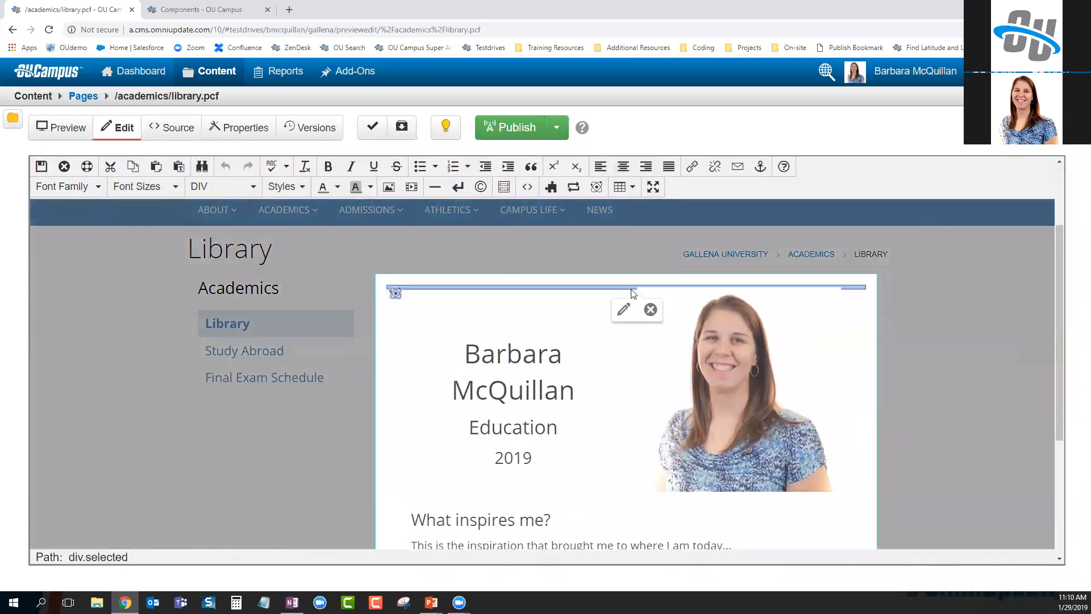
{"action": "scroll", "coordinate": [631, 289], "scroll_direction": "up", "scroll_amount": 1}
{"action": "left_click", "coordinate": [622, 366]}
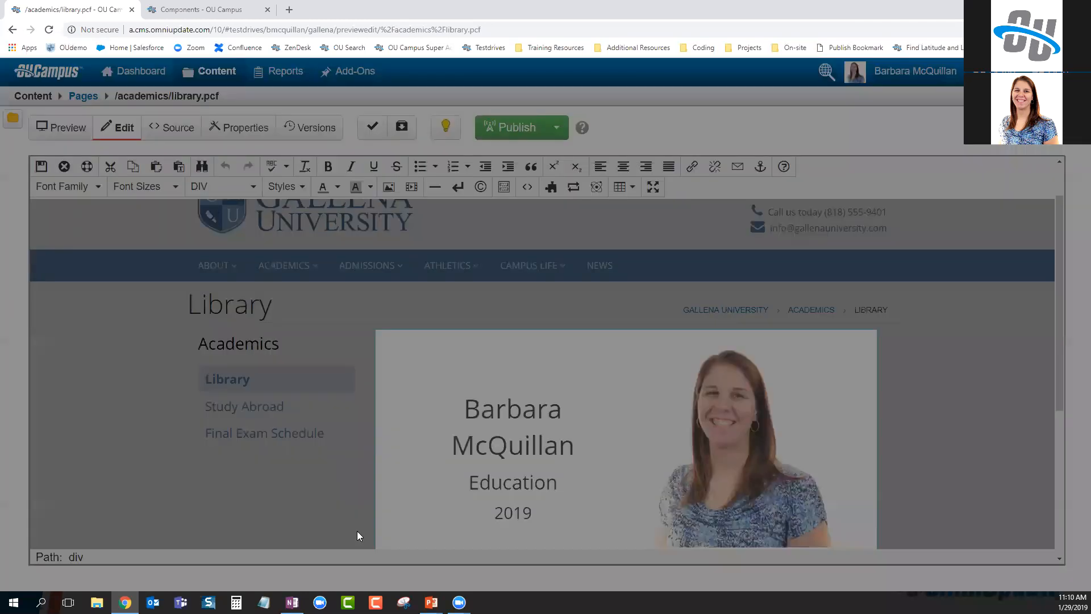
{"action": "left_click", "coordinate": [335, 507]}
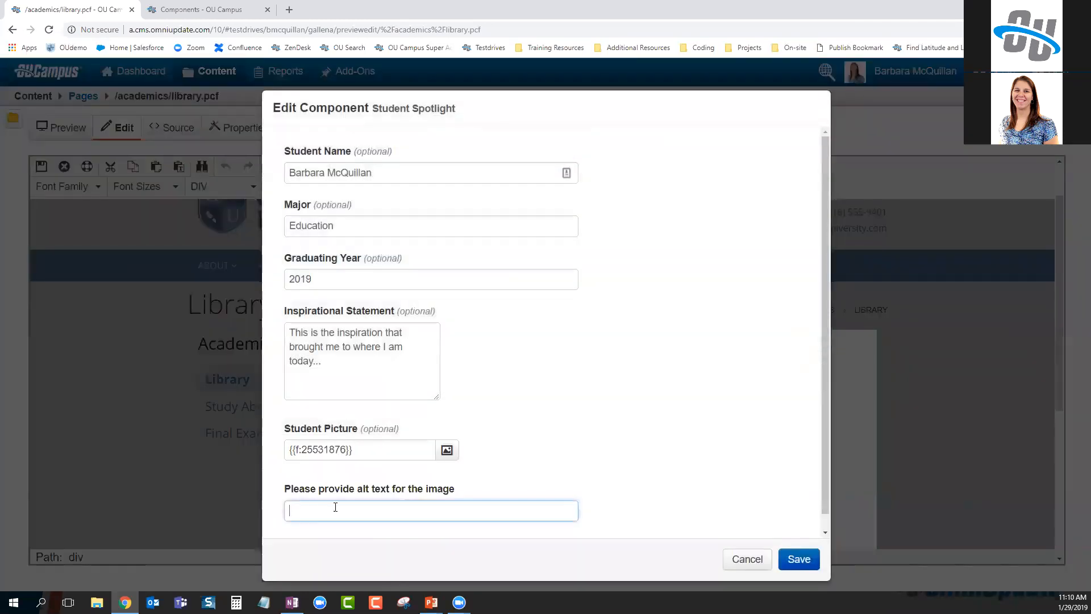
{"action": "left_click", "coordinate": [609, 504]}
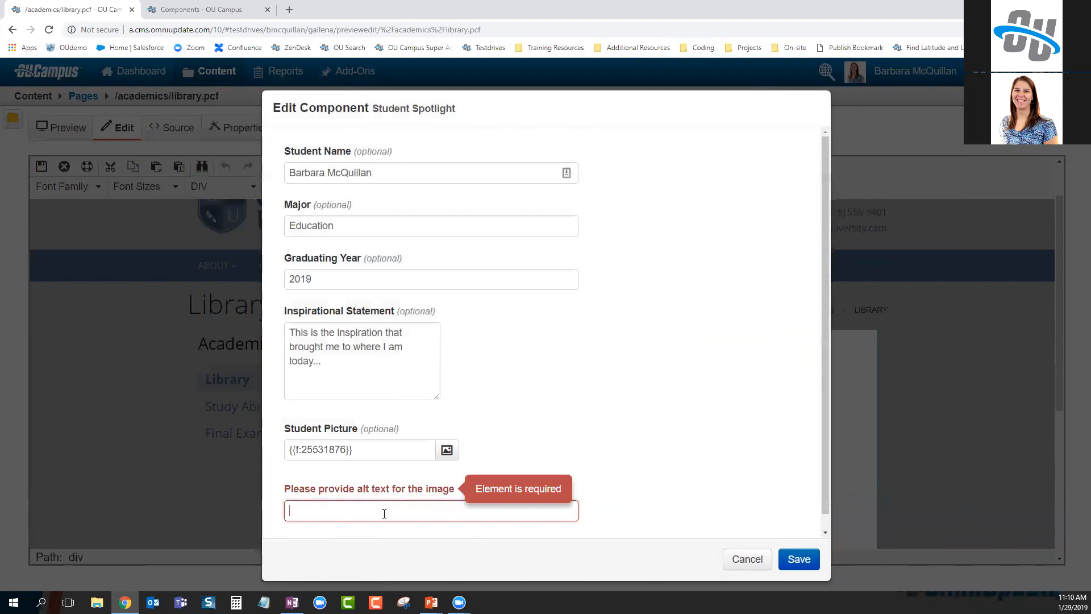
{"action": "type", "text": "Port"}
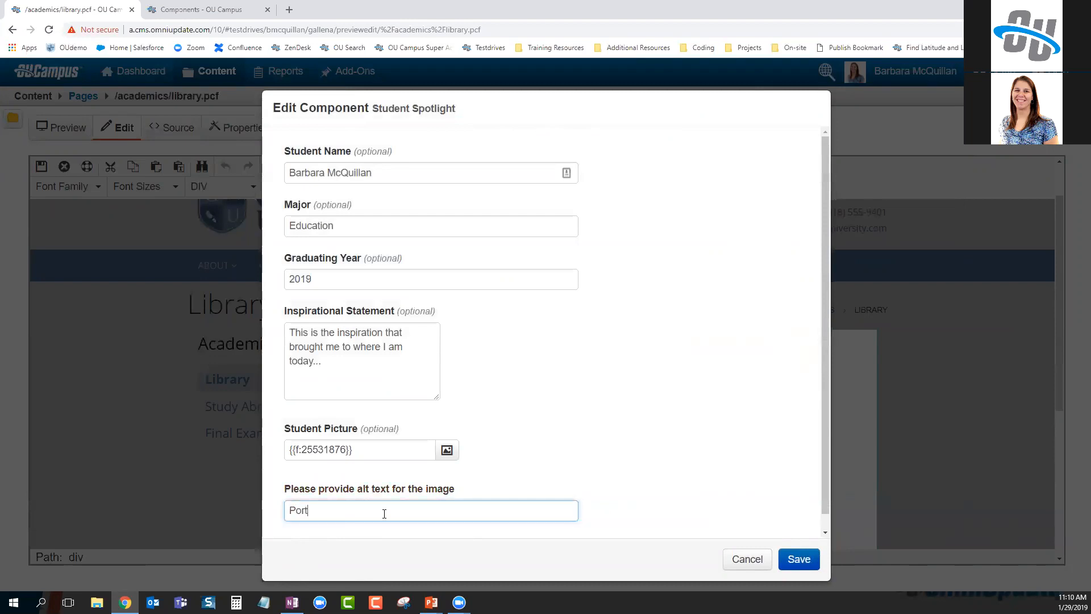
{"action": "type", "text": "rait of Barbara"}
{"action": "left_click", "coordinate": [800, 558]}
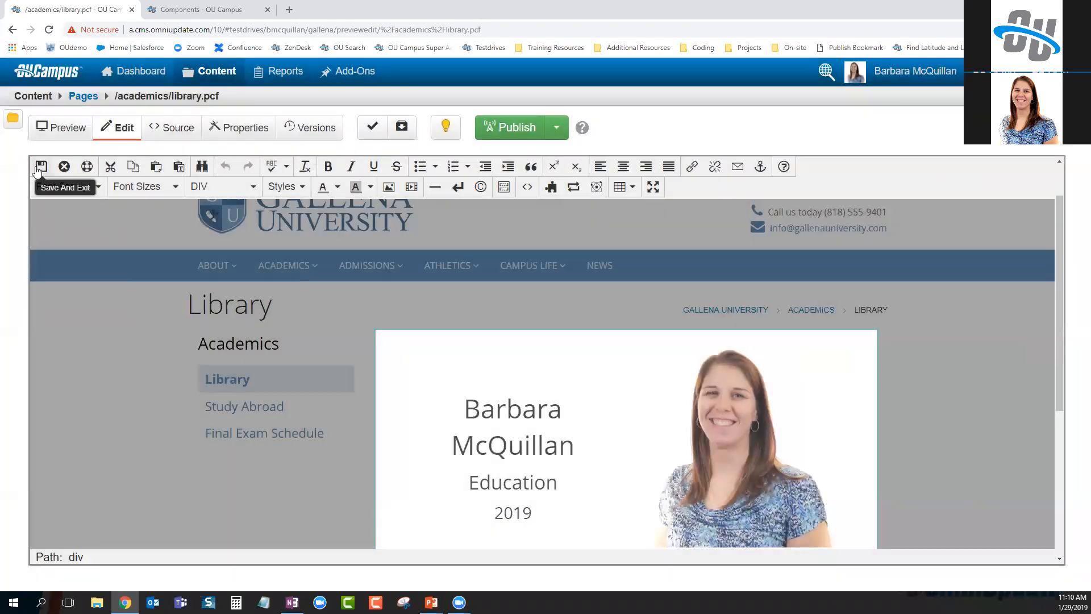
{"action": "left_click", "coordinate": [41, 166]}
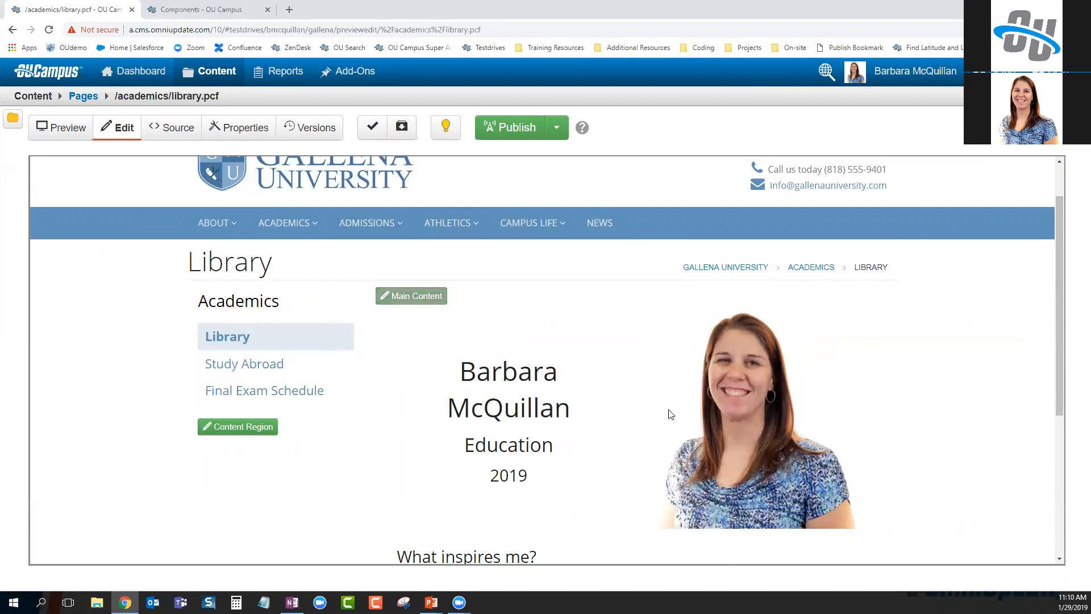
Delete the profile card's contents and remove the leftover component block
{"action": "scroll", "coordinate": [682, 409], "scroll_direction": "down", "scroll_amount": 5}
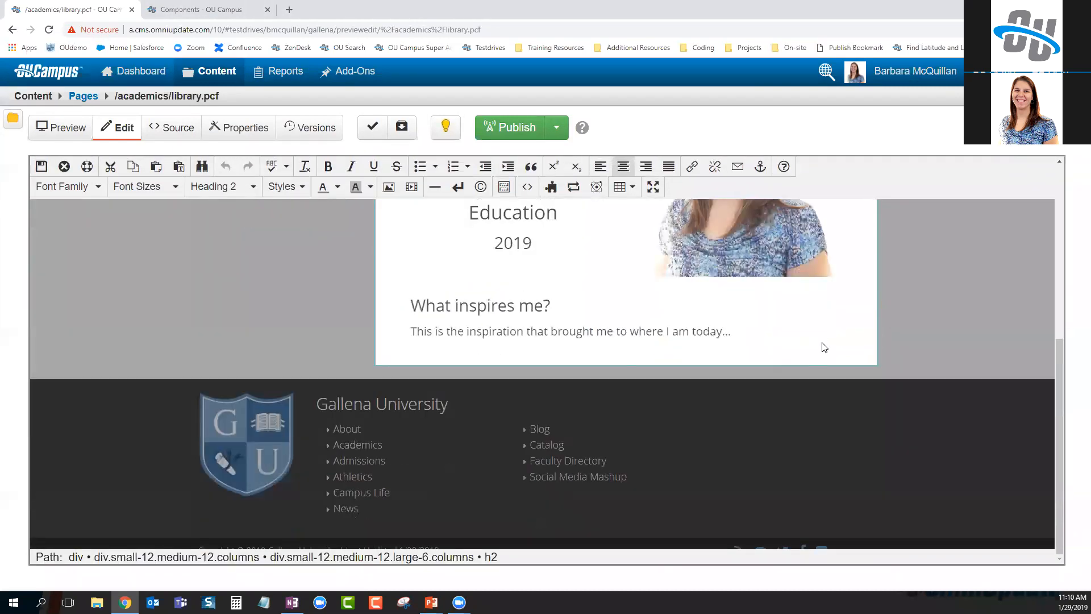
{"action": "scroll", "coordinate": [824, 347], "scroll_direction": "up", "scroll_amount": 5}
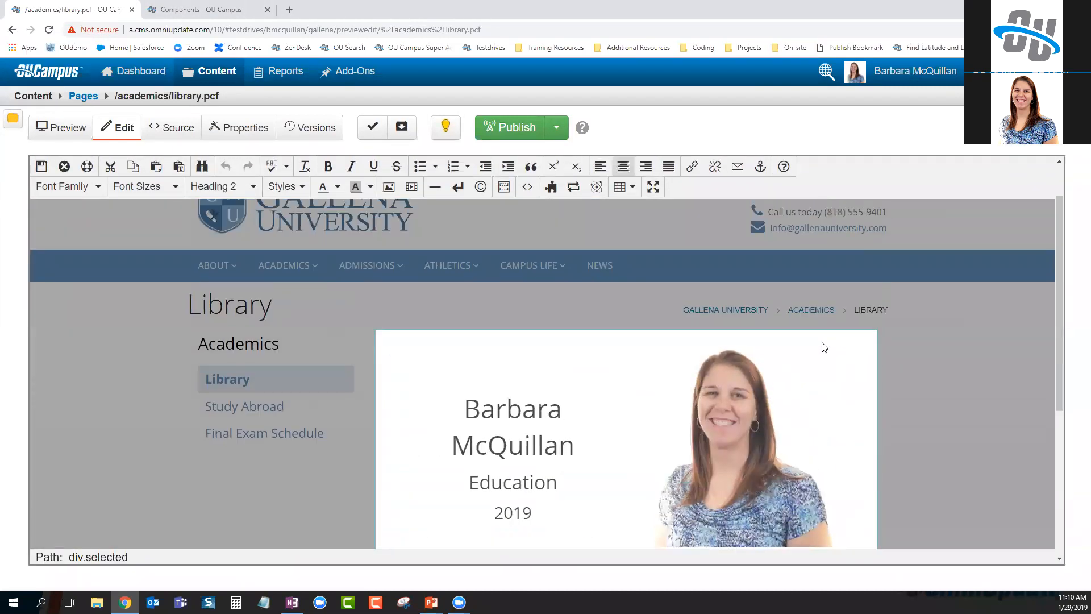
{"action": "key", "text": "Delete"}
{"action": "key", "text": "ctrl+a"}
{"action": "left_click", "coordinate": [635, 344]}
{"action": "left_click", "coordinate": [650, 365]}
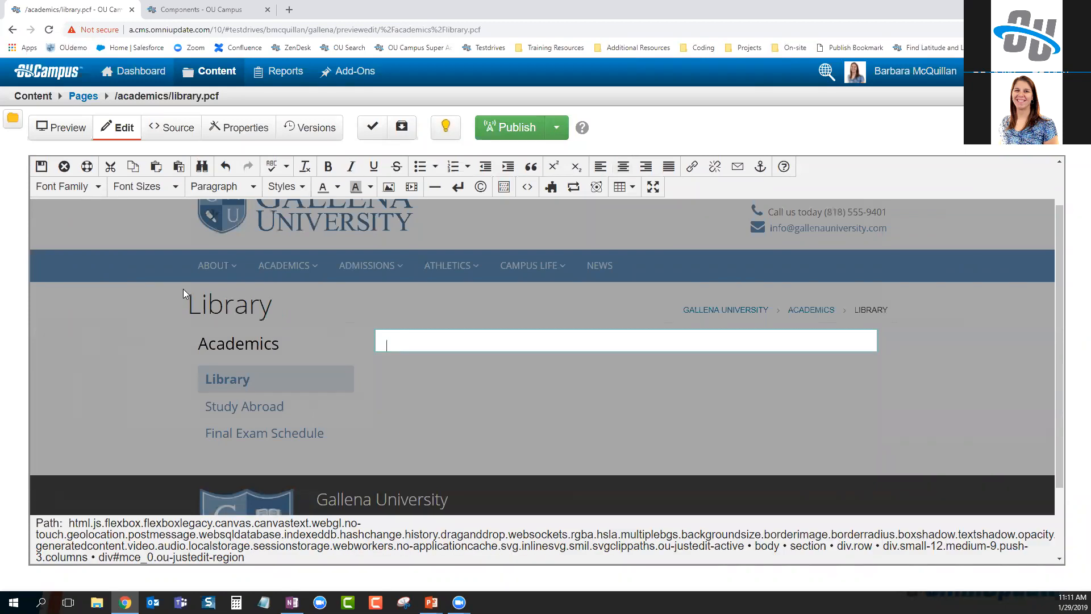
Reload the page discarding changes, reopen main content, and choose Student Spotlight to insert
{"action": "left_click", "coordinate": [49, 30]}
{"action": "left_click", "coordinate": [598, 93]}
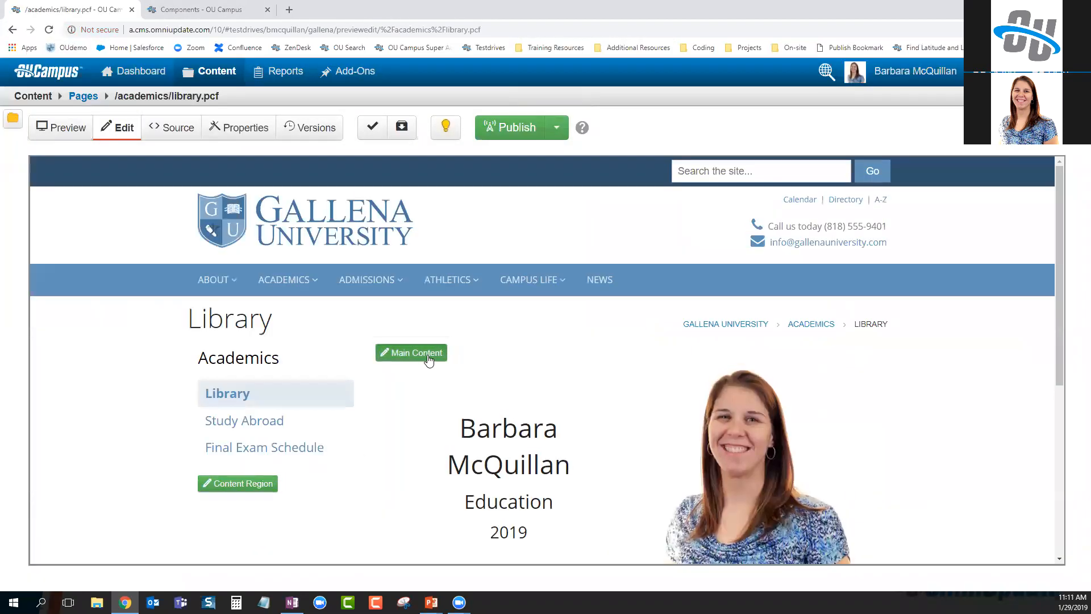
{"action": "left_click", "coordinate": [425, 350]}
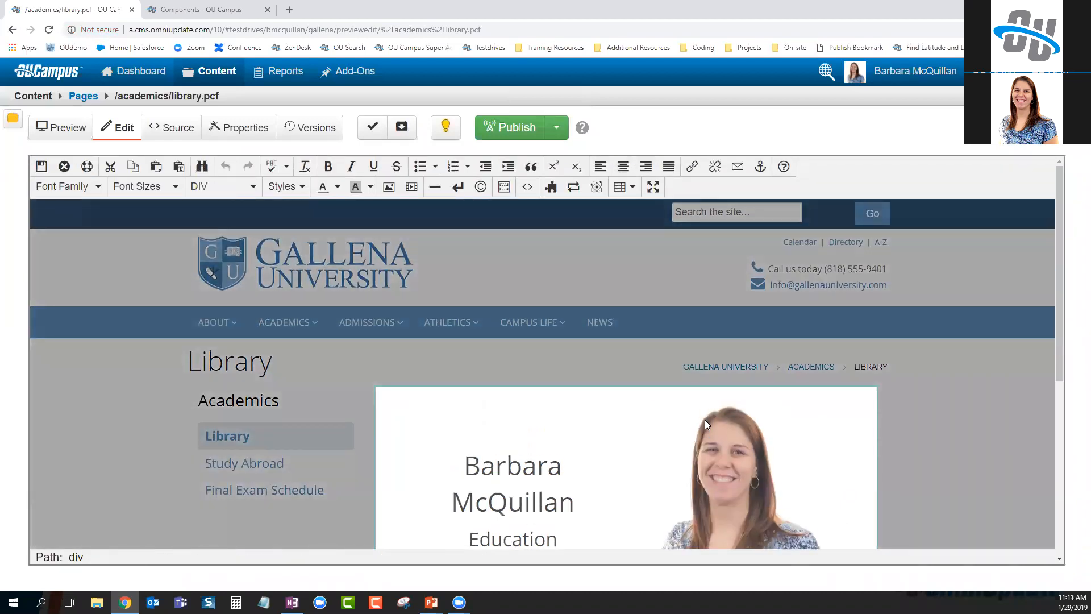
{"action": "scroll", "coordinate": [705, 424], "scroll_direction": "down", "scroll_amount": 5}
{"action": "scroll", "coordinate": [705, 424], "scroll_direction": "up", "scroll_amount": 2}
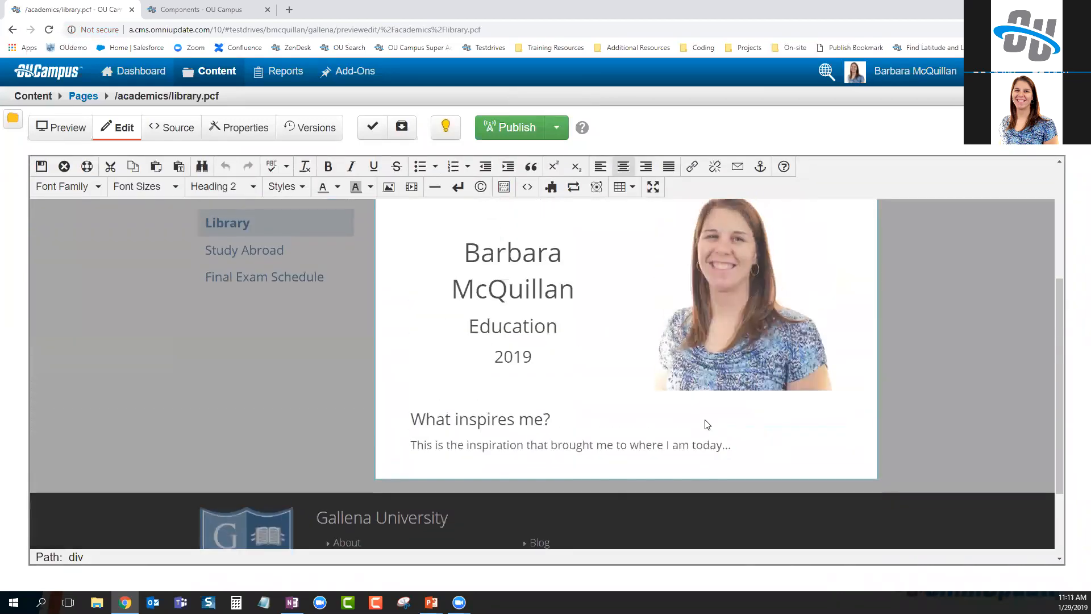
{"action": "left_click", "coordinate": [550, 187]}
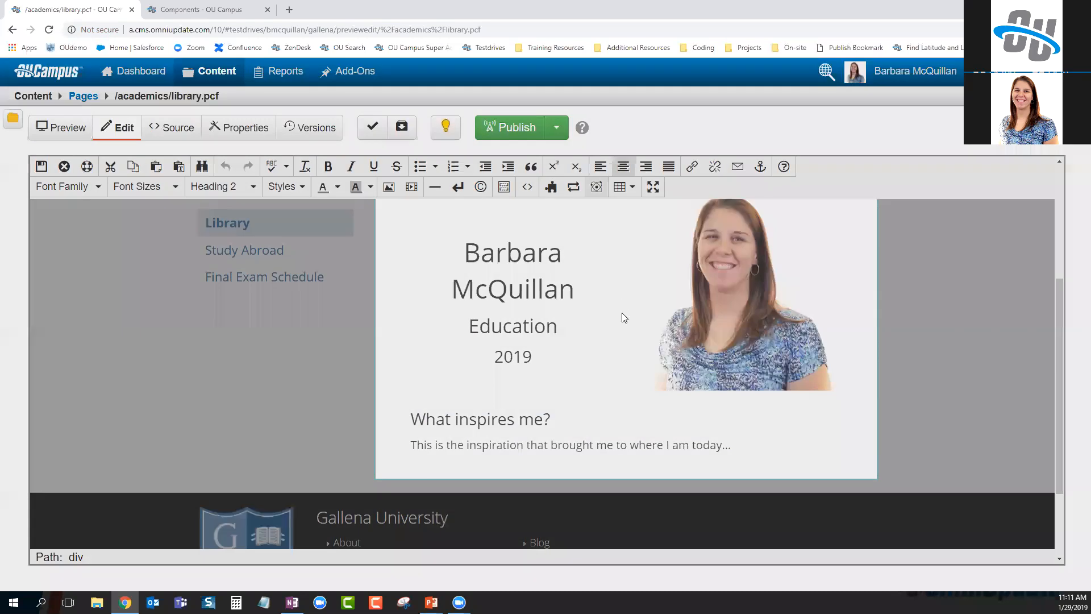
{"action": "left_click", "coordinate": [335, 235]}
Insert a Student Spotlight with name 'Another Person', major Philosophy and year 1792
{"action": "left_click", "coordinate": [794, 457]}
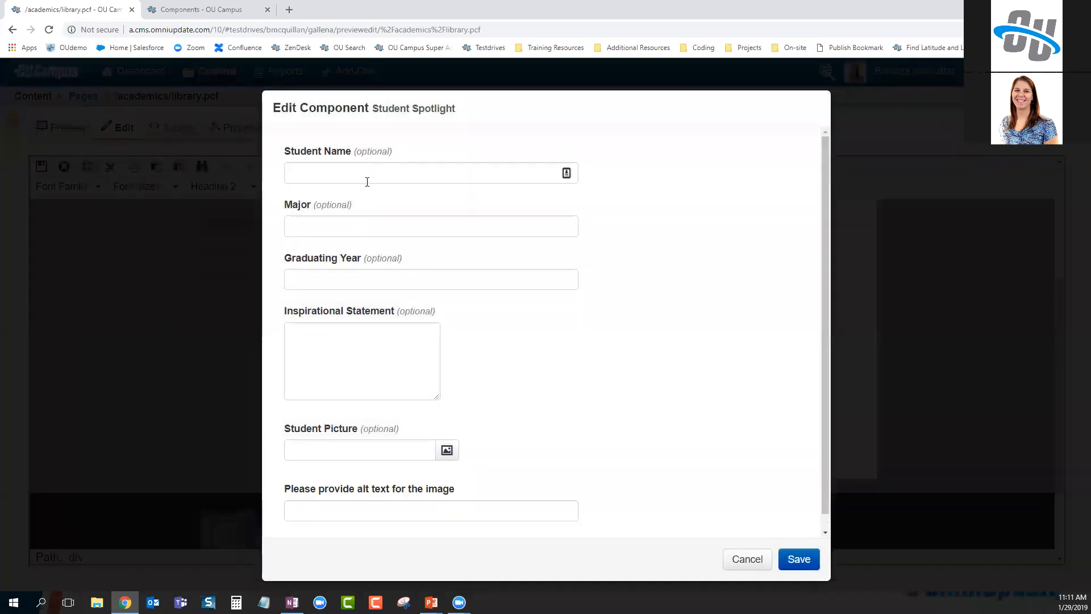
{"action": "left_click", "coordinate": [367, 176]}
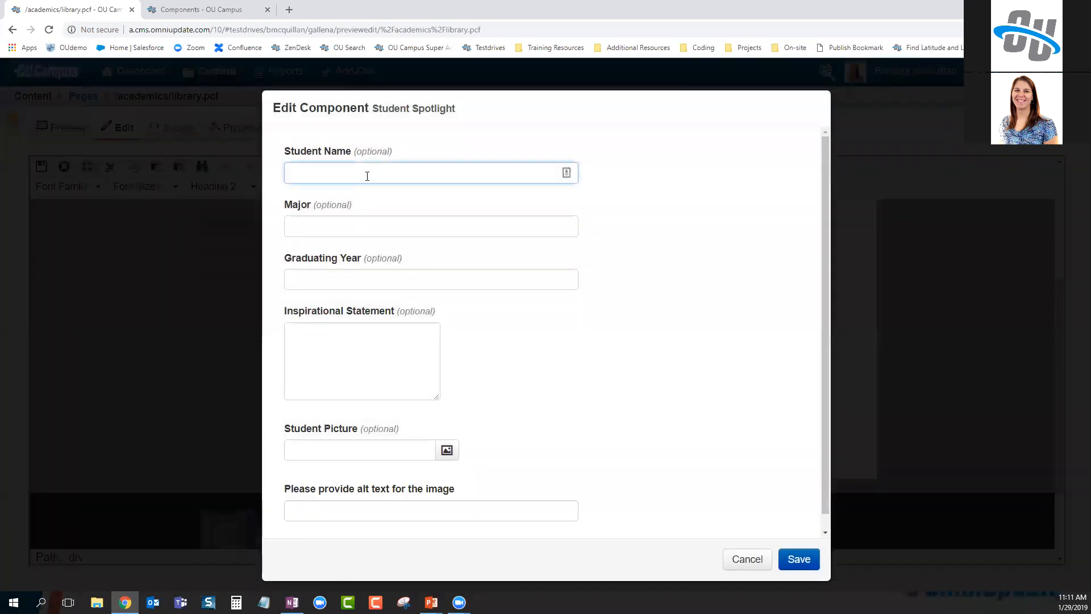
{"action": "type", "text": "Anoth"}
{"action": "key", "text": "BackSpace"}
{"action": "key", "text": "BackSpace"}
{"action": "type", "text": "other Person"}
{"action": "key", "text": "Tab"}
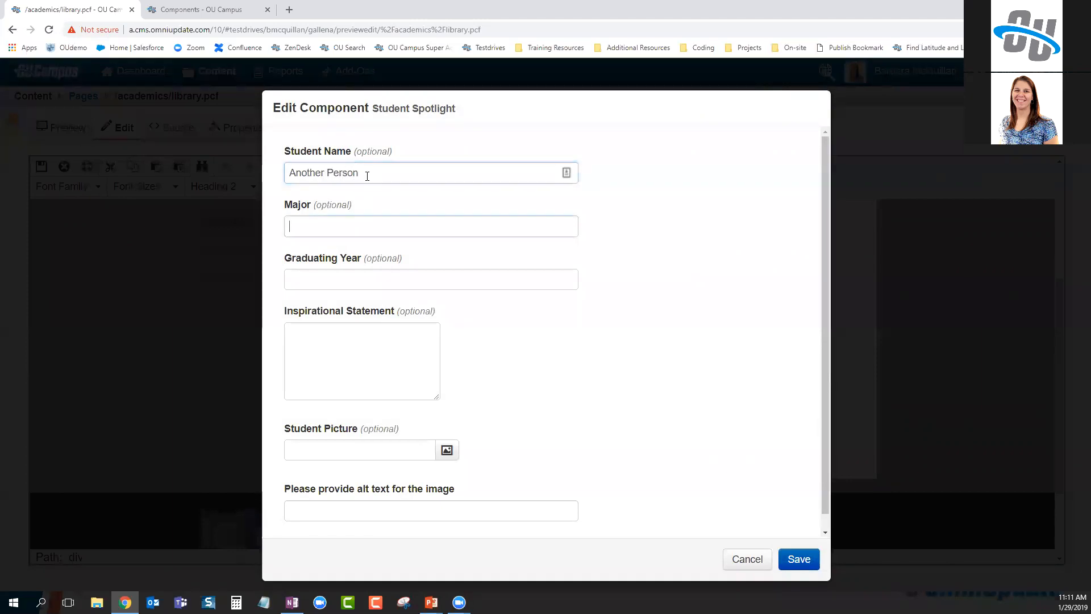
{"action": "type", "text": "Philosophy"}
{"action": "key", "text": "Tab"}
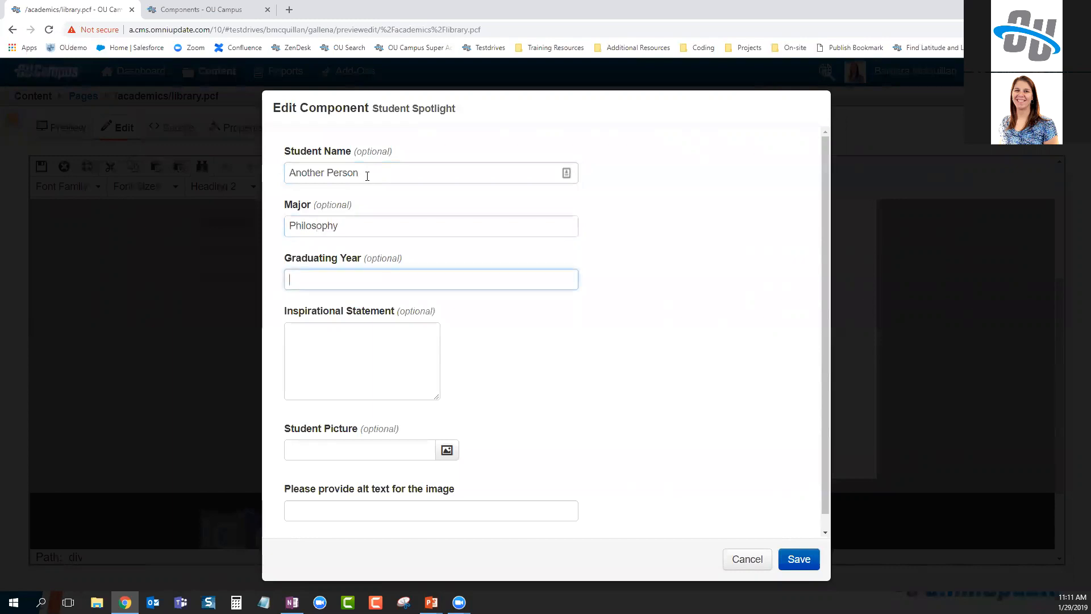
{"action": "type", "text": "1792"}
Fill in the image alt text field for the new spotlight
{"action": "left_click", "coordinate": [373, 513]}
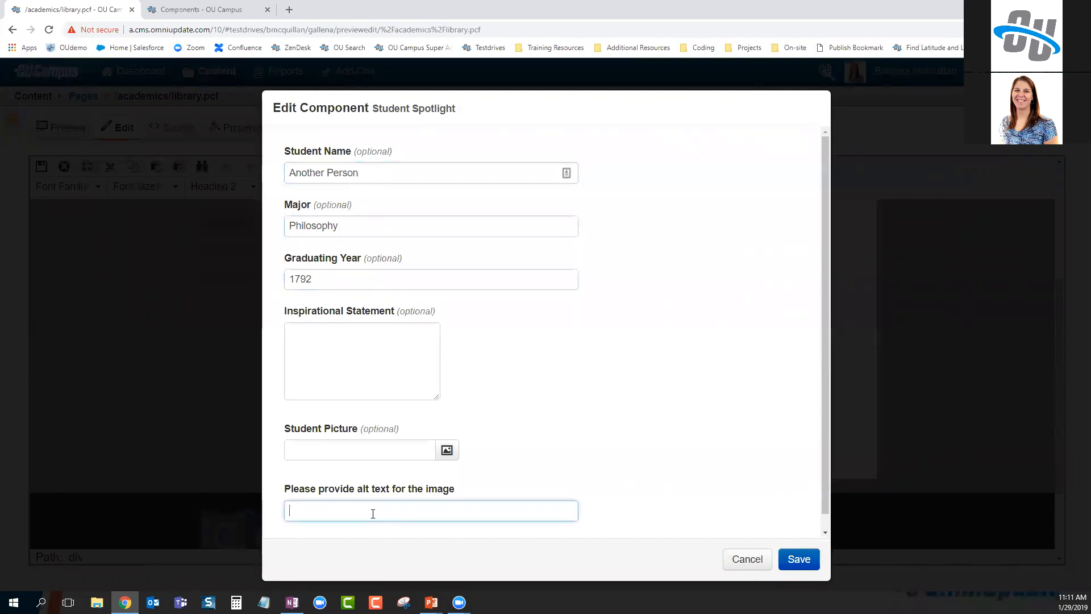
{"action": "type", "text": "Alt text on image"}
Pick the student photo as Student Picture, save the component, and save and exit the page
{"action": "left_click", "coordinate": [446, 450]}
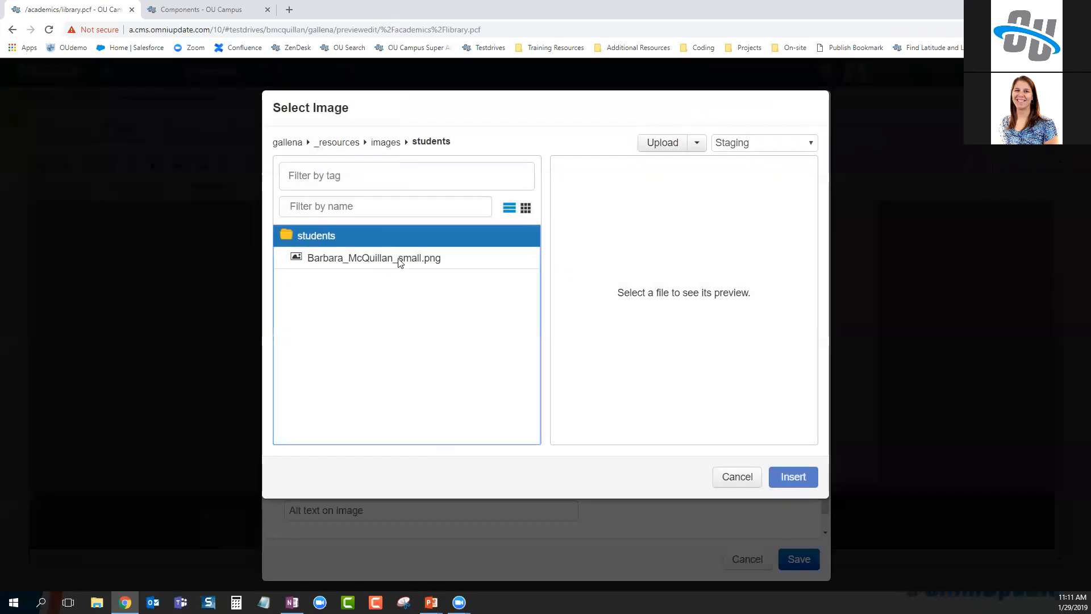
{"action": "left_click", "coordinate": [399, 258]}
{"action": "left_click", "coordinate": [794, 477]}
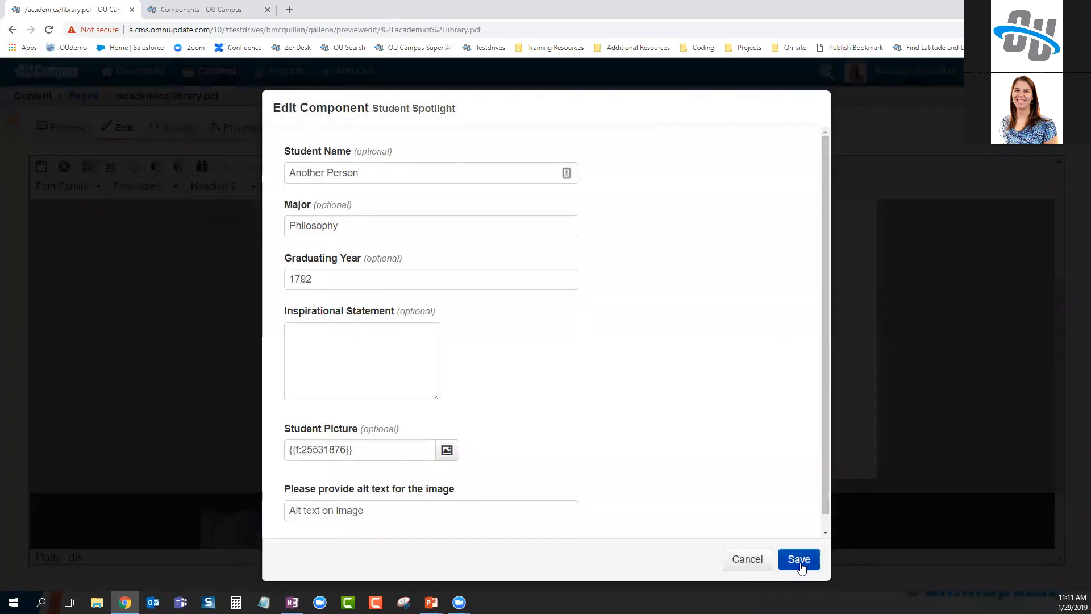
{"action": "left_click", "coordinate": [799, 559]}
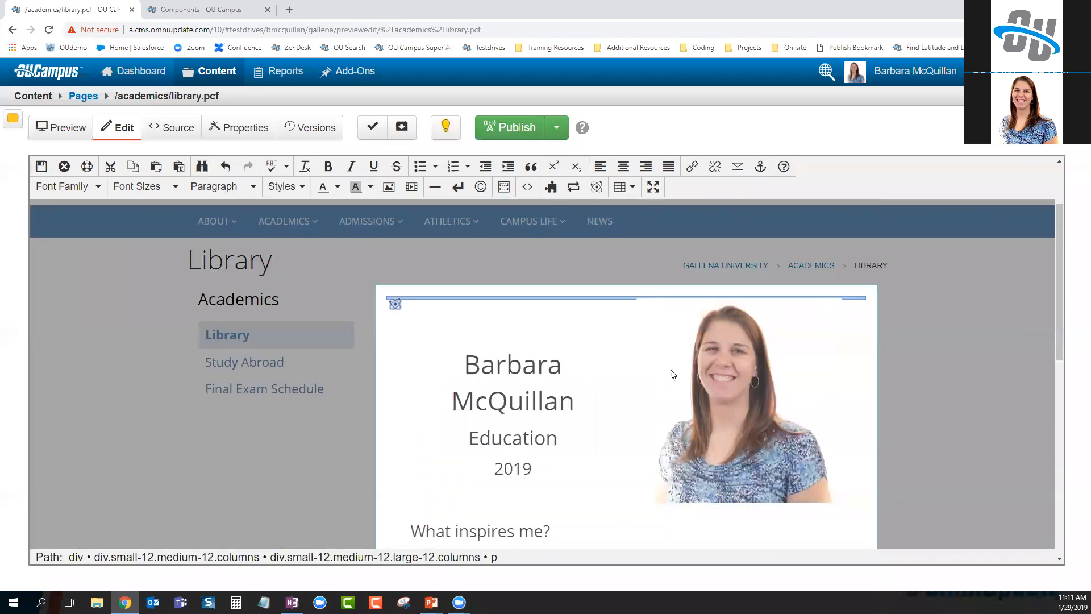
{"action": "left_click", "coordinate": [41, 166]}
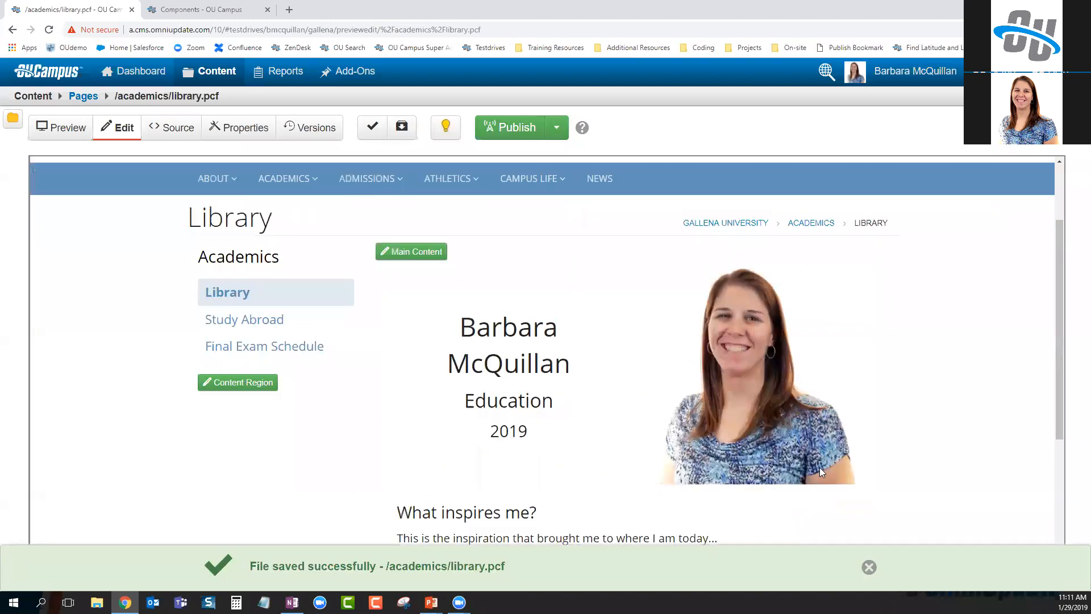
Check the new spotlight on the library page, then view the Student Spotlight form fields
{"action": "scroll", "coordinate": [765, 419], "scroll_direction": "down", "scroll_amount": 8}
{"action": "scroll", "coordinate": [754, 465], "scroll_direction": "up", "scroll_amount": 5}
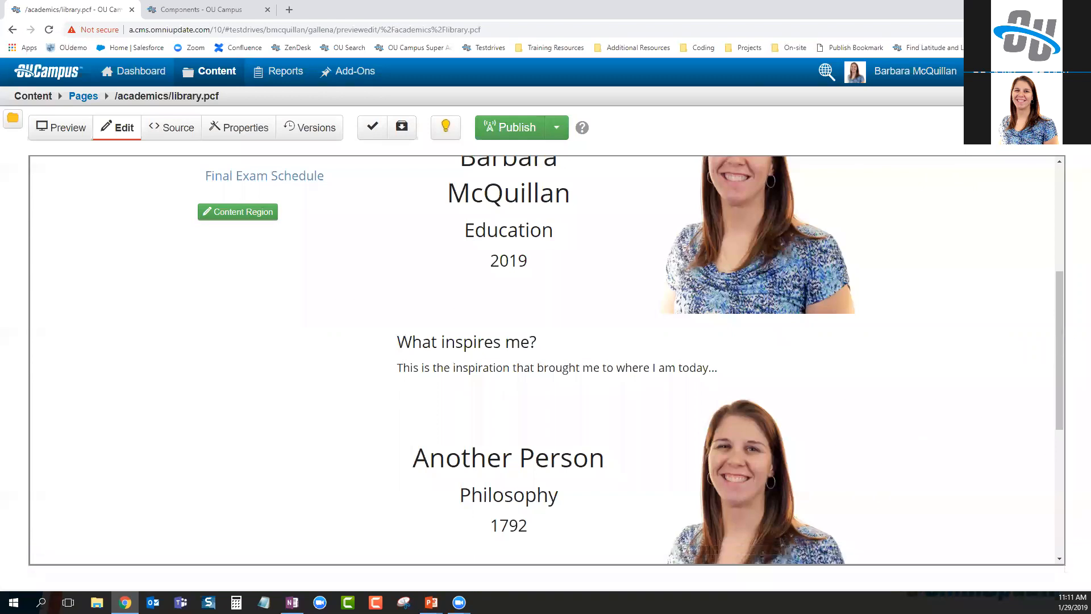
{"action": "left_click", "coordinate": [208, 9]}
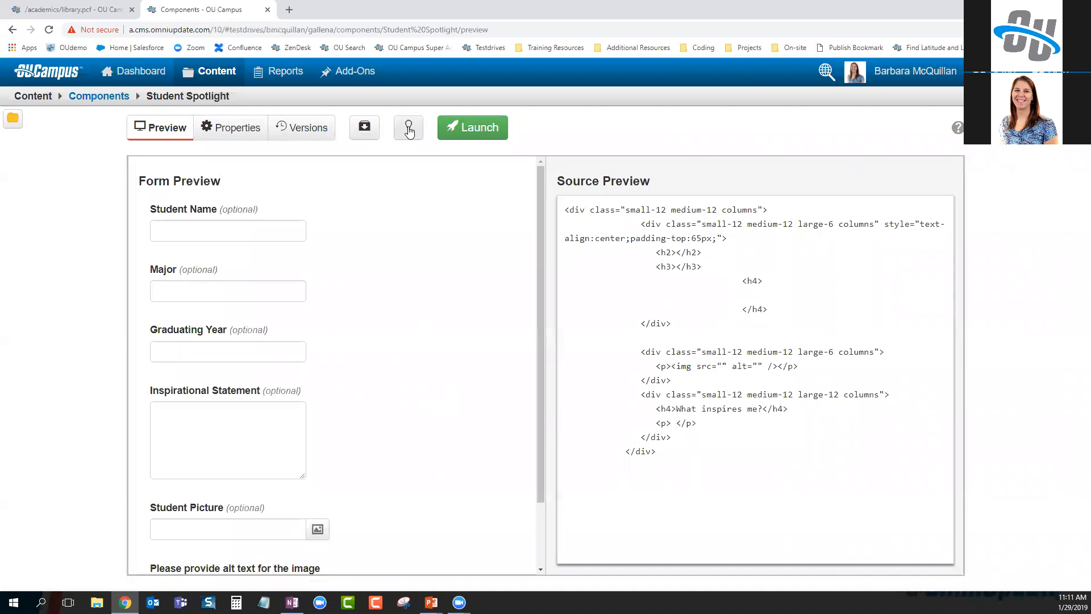
{"action": "left_click", "coordinate": [254, 134]}
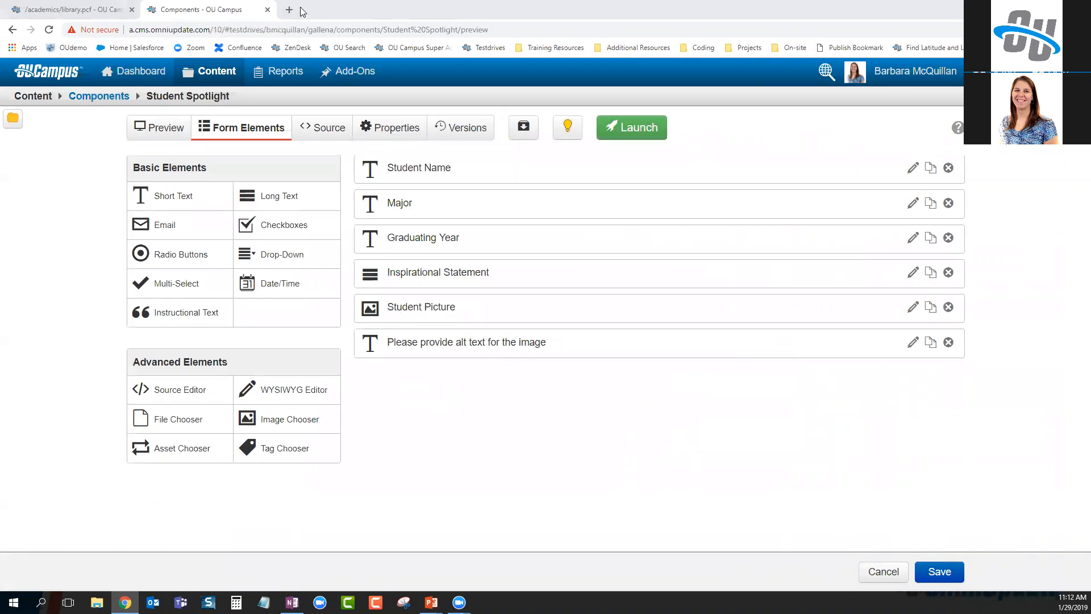
Recheck the library page, then open the Student Spotlight component's HTML source
{"action": "left_click", "coordinate": [74, 9]}
{"action": "scroll", "coordinate": [772, 513], "scroll_direction": "up", "scroll_amount": 2}
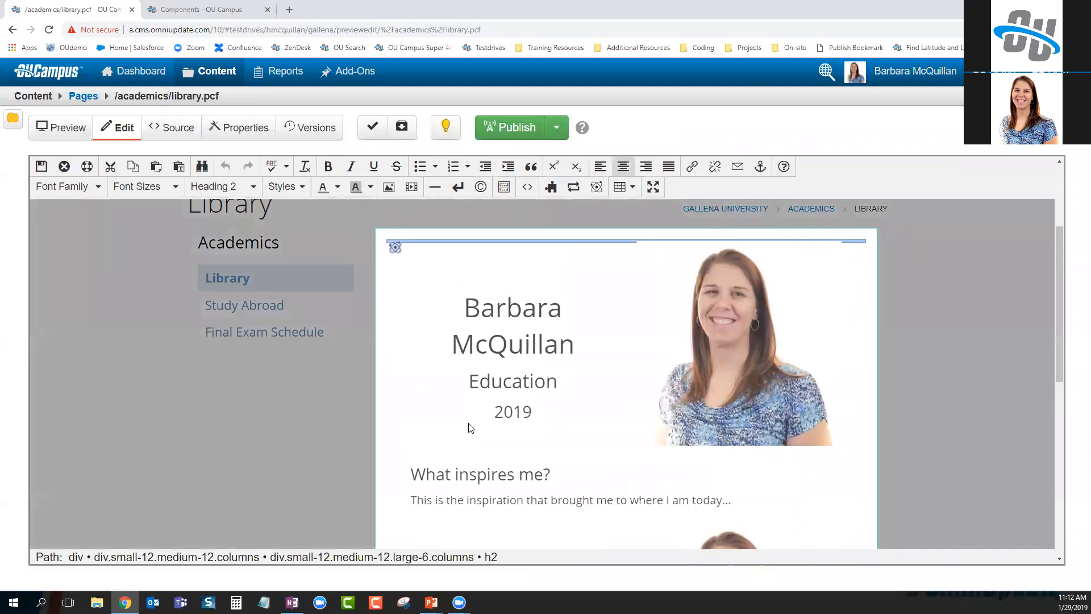
{"action": "scroll", "coordinate": [709, 458], "scroll_direction": "down", "scroll_amount": 1}
{"action": "scroll", "coordinate": [716, 471], "scroll_direction": "down", "scroll_amount": 2}
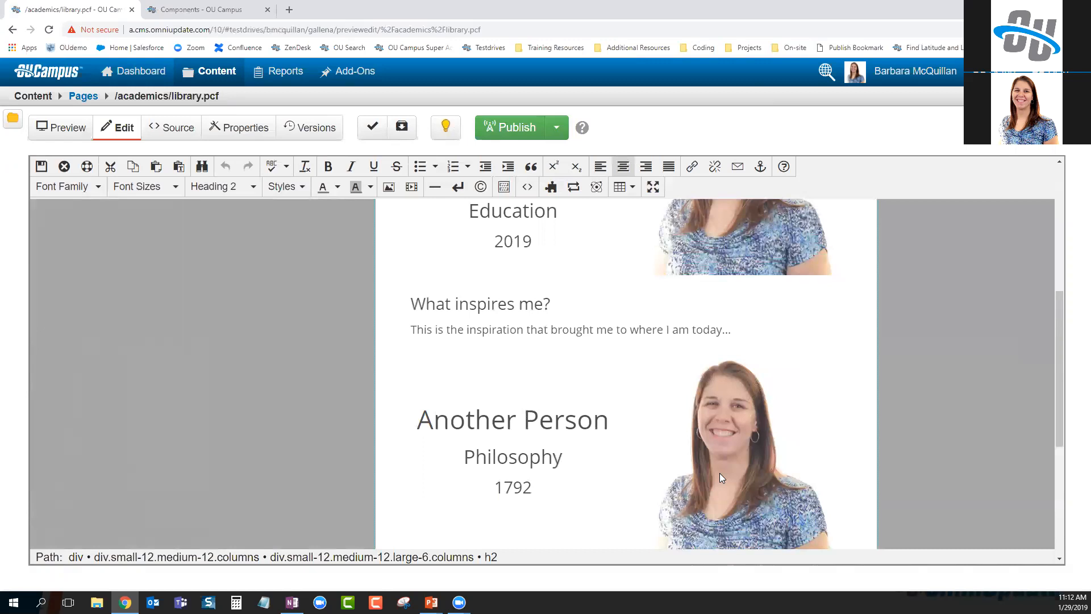
{"action": "left_click", "coordinate": [193, 10]}
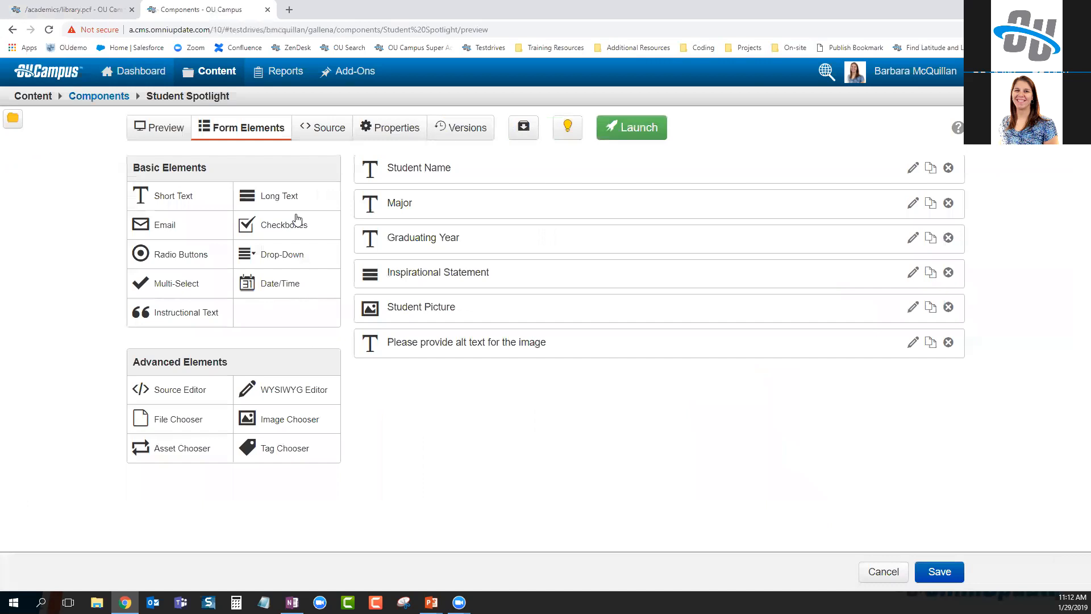
{"action": "left_click", "coordinate": [324, 131]}
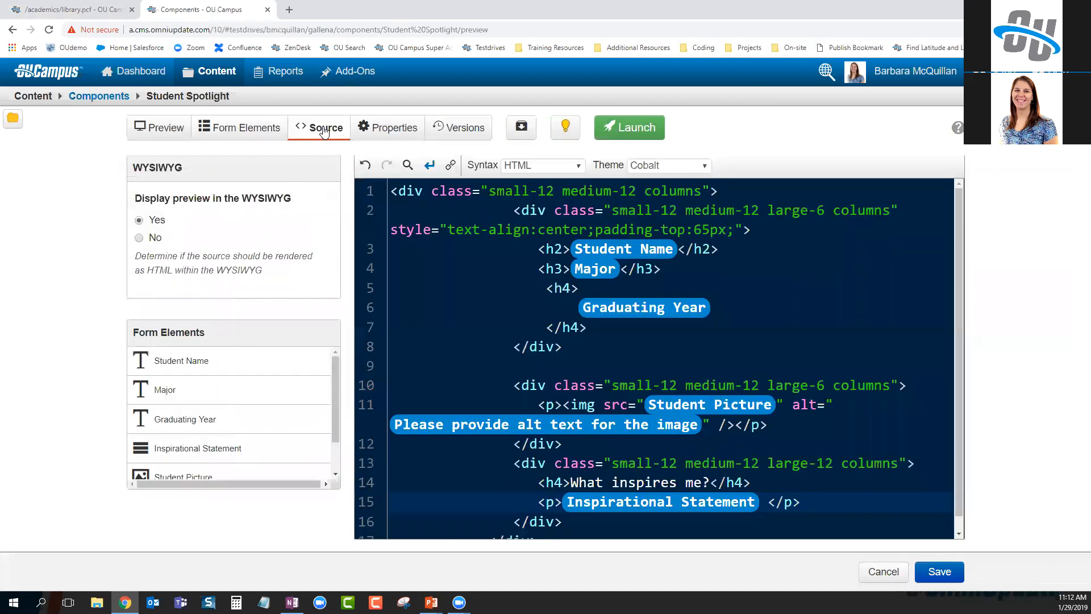
Set Display preview in the WYSIWYG to No and save the component
{"action": "left_click_drag", "start_coordinate": [134, 199], "coordinate": [295, 198]}
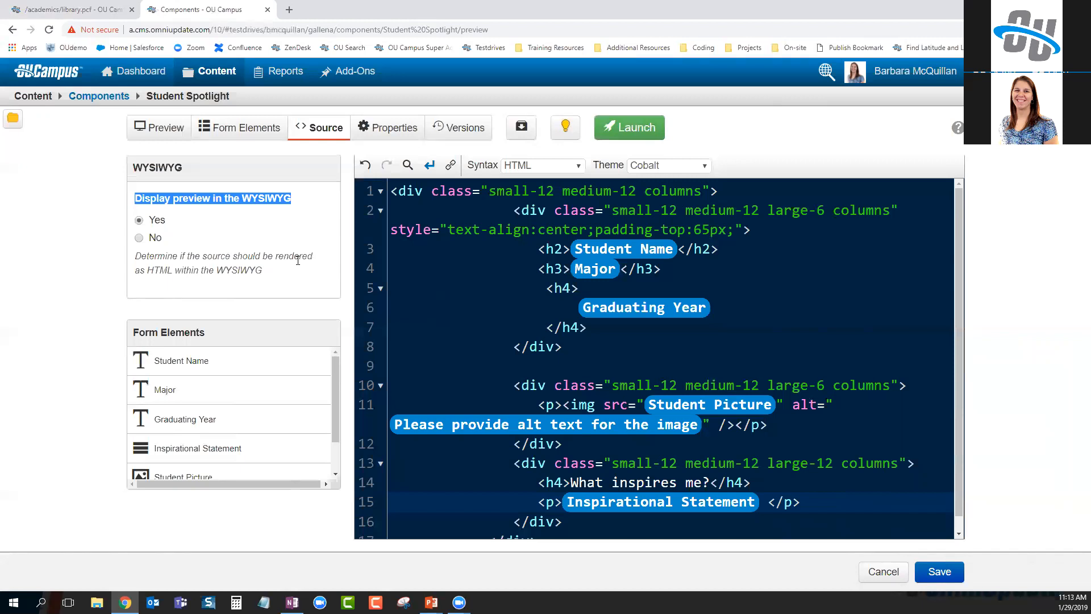
{"action": "left_click", "coordinate": [139, 237]}
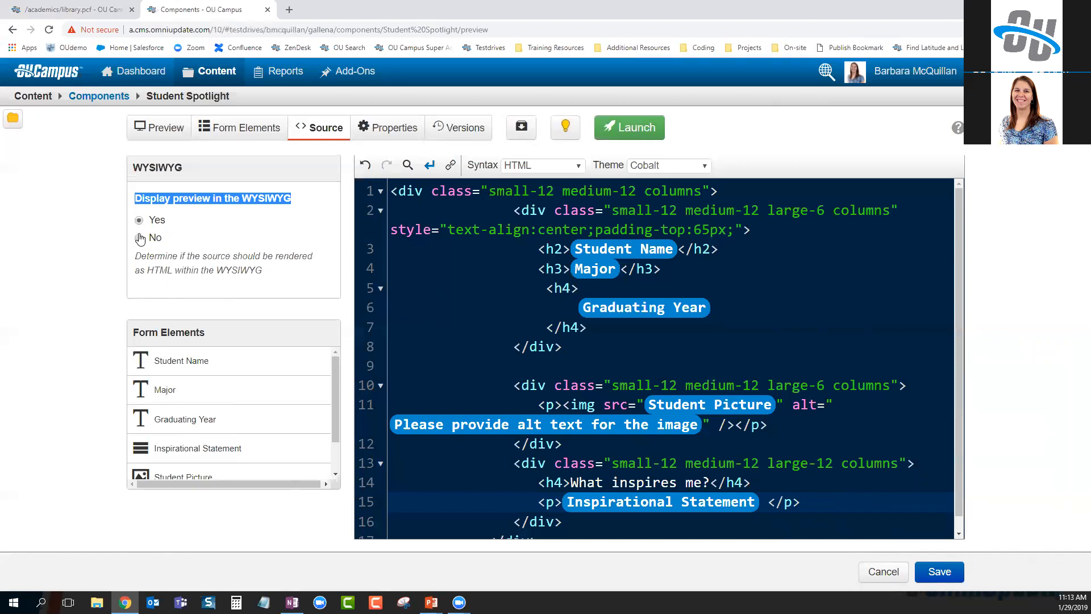
{"action": "left_click", "coordinate": [938, 572]}
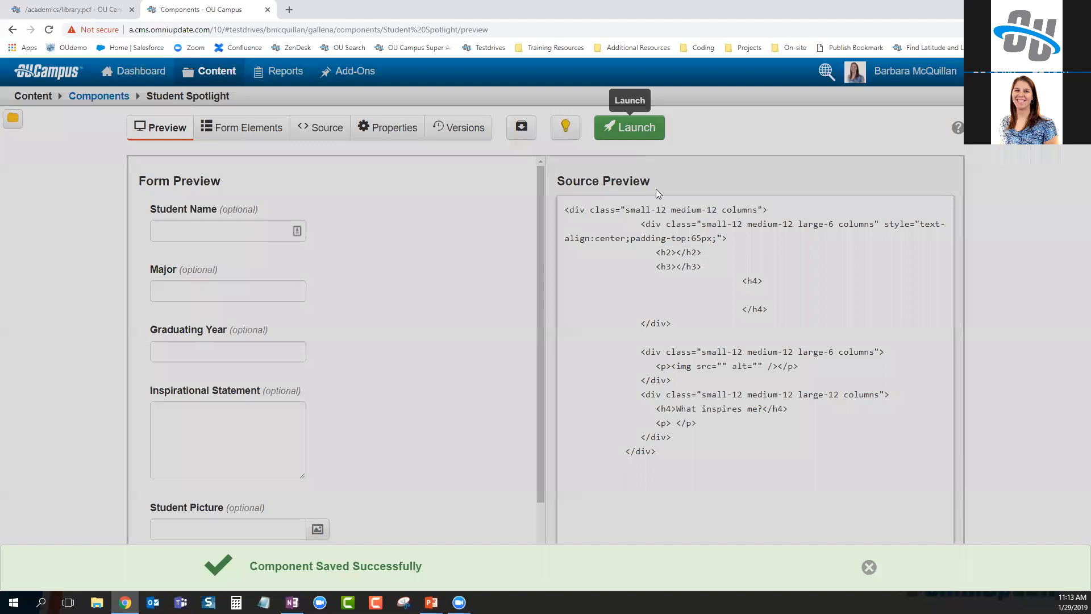
Launch the new component version with the note 'removed WYSIWYG preview'
{"action": "left_click", "coordinate": [629, 127]}
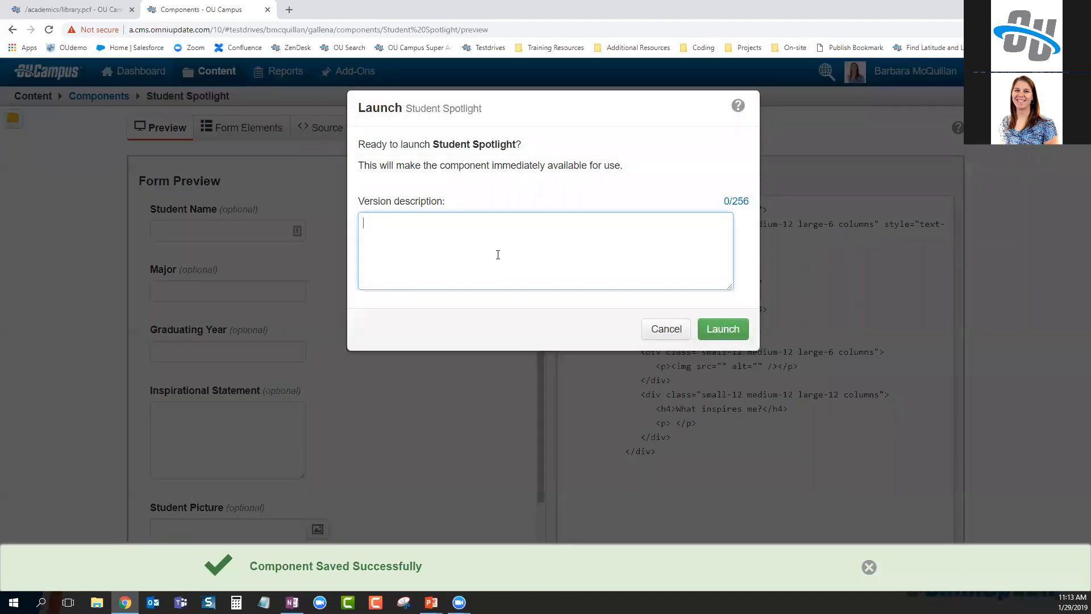
{"action": "type", "text": "removed WYSIWYG "}
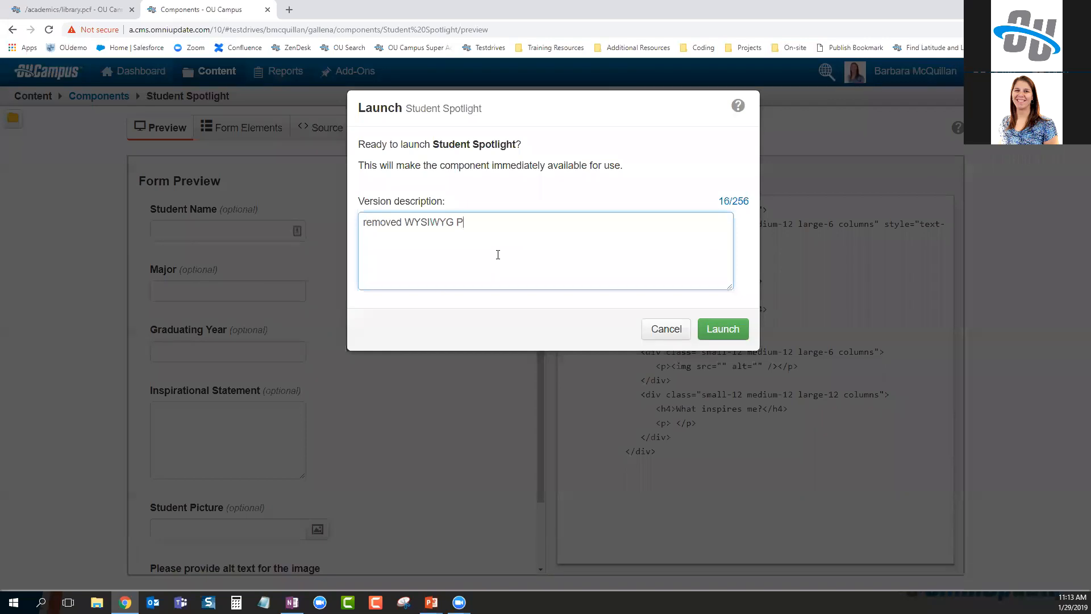
{"action": "type", "text": "preview"}
{"action": "left_click", "coordinate": [717, 327]}
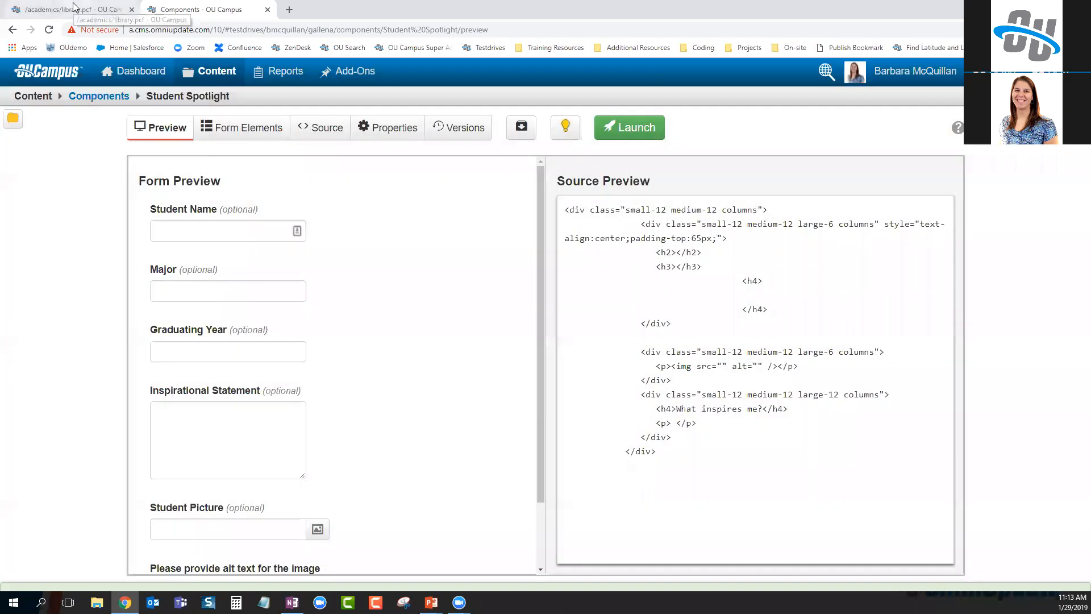
Reload the library page, inspect both Student Spotlight components, then open the Components list
{"action": "left_click", "coordinate": [73, 7]}
{"action": "left_click", "coordinate": [49, 30]}
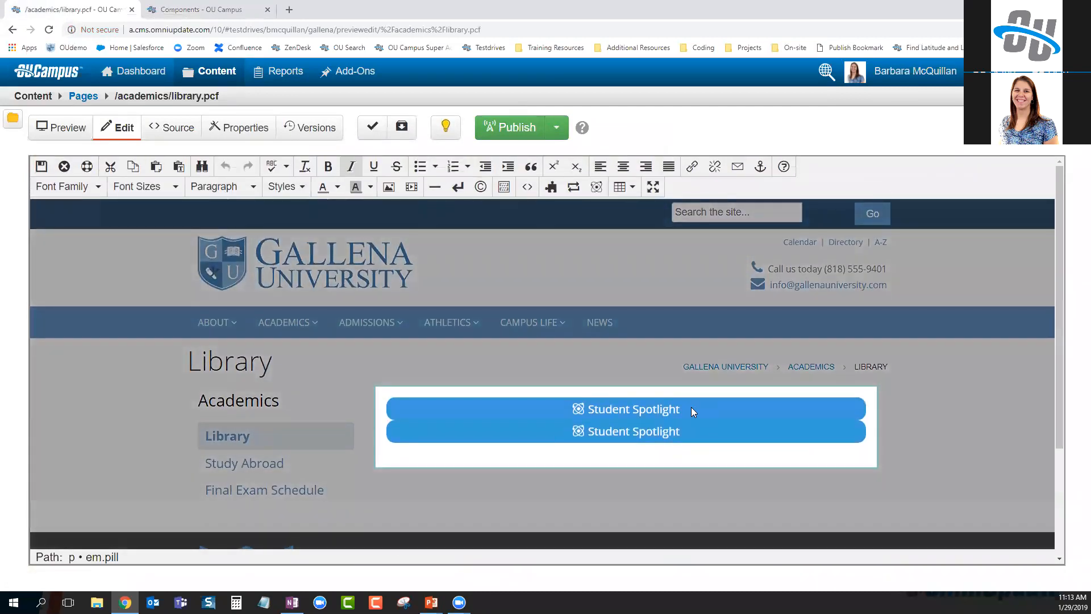
{"action": "left_click", "coordinate": [691, 407]}
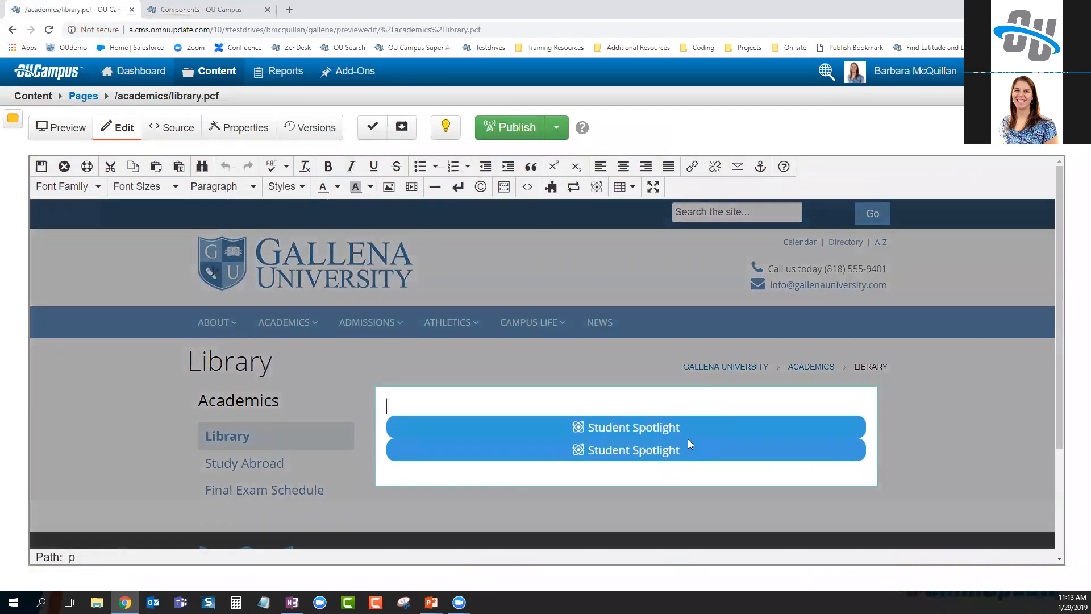
{"action": "left_click", "coordinate": [654, 429]}
{"action": "left_click", "coordinate": [699, 355]}
{"action": "left_click", "coordinate": [698, 355]}
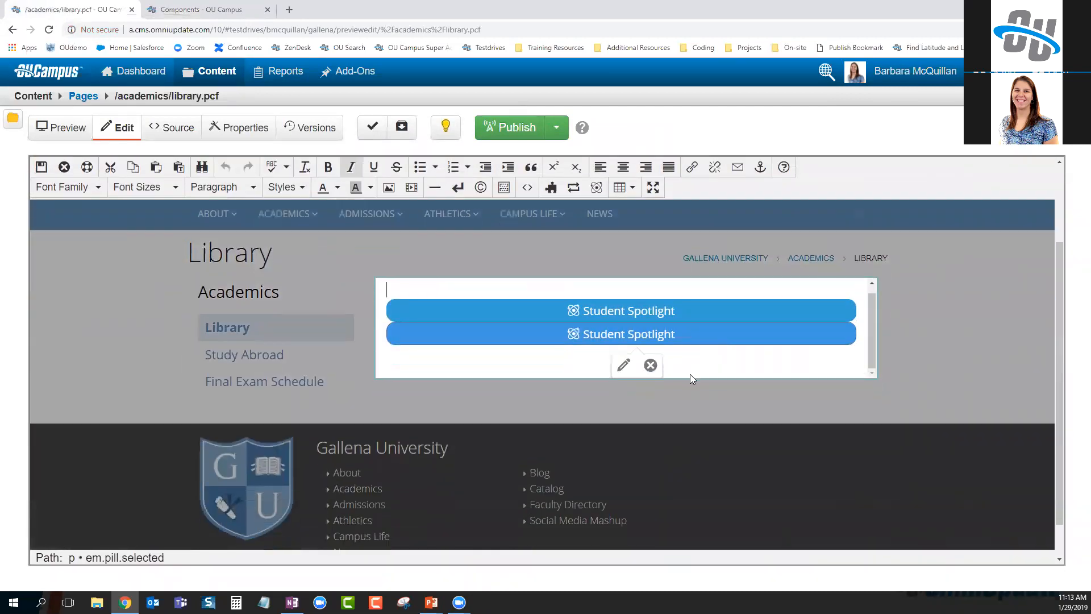
{"action": "left_click", "coordinate": [692, 367]}
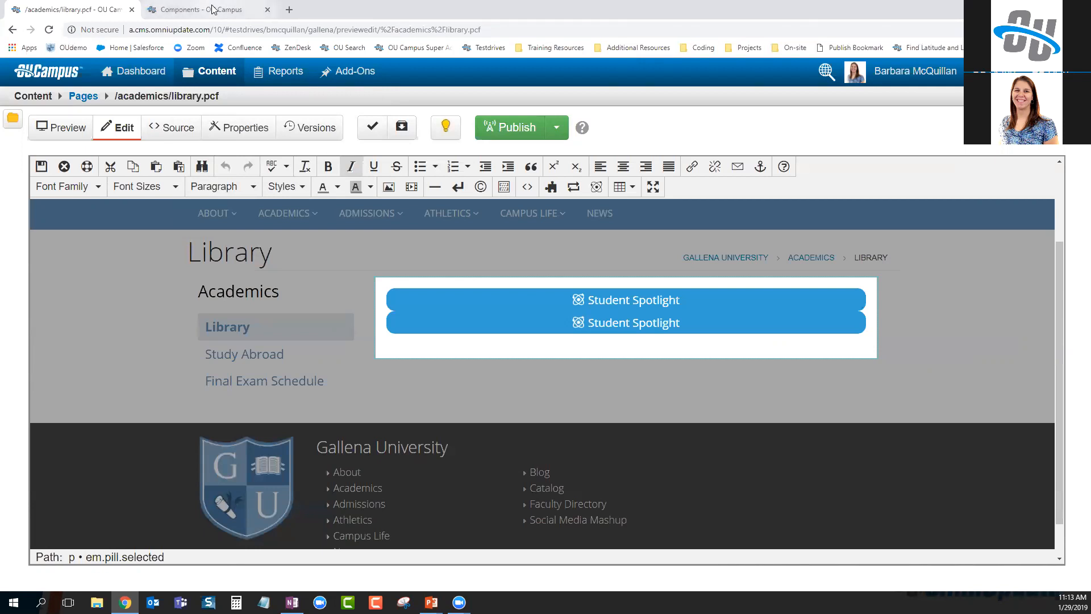
{"action": "left_click", "coordinate": [170, 10]}
{"action": "left_click", "coordinate": [98, 96]}
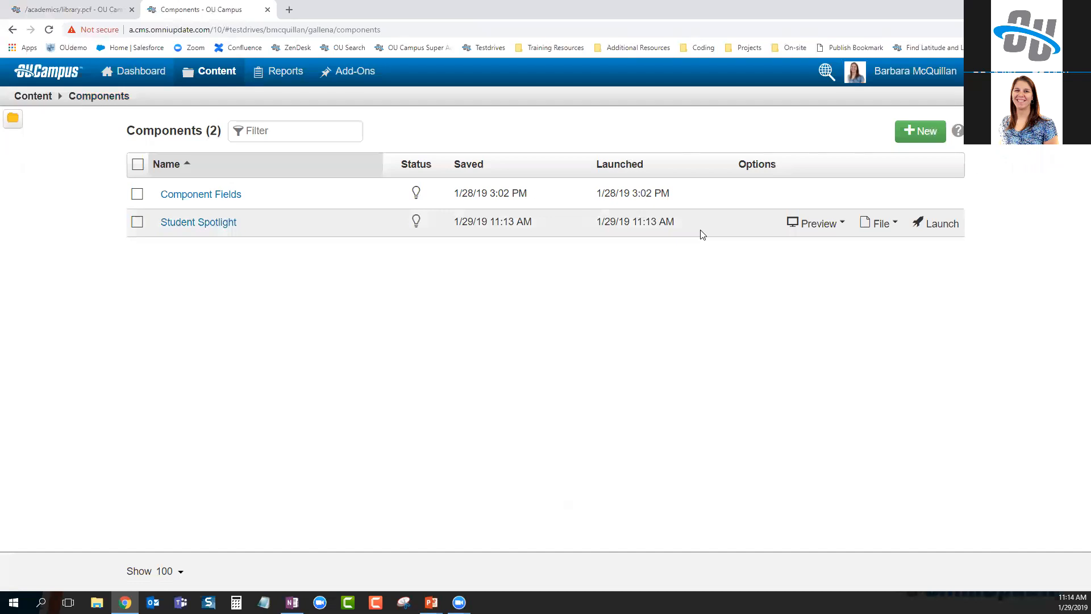
Leave the Components list and return to the /academics/library.pcf editor
{"action": "mouse_move", "coordinate": [880, 223]}
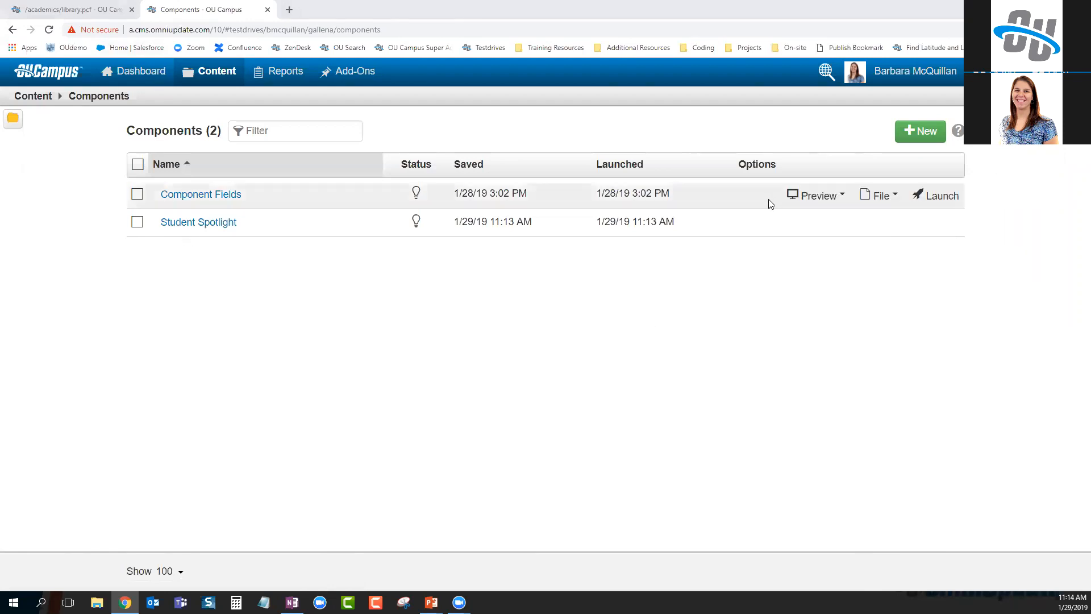
{"action": "left_click", "coordinate": [80, 10]}
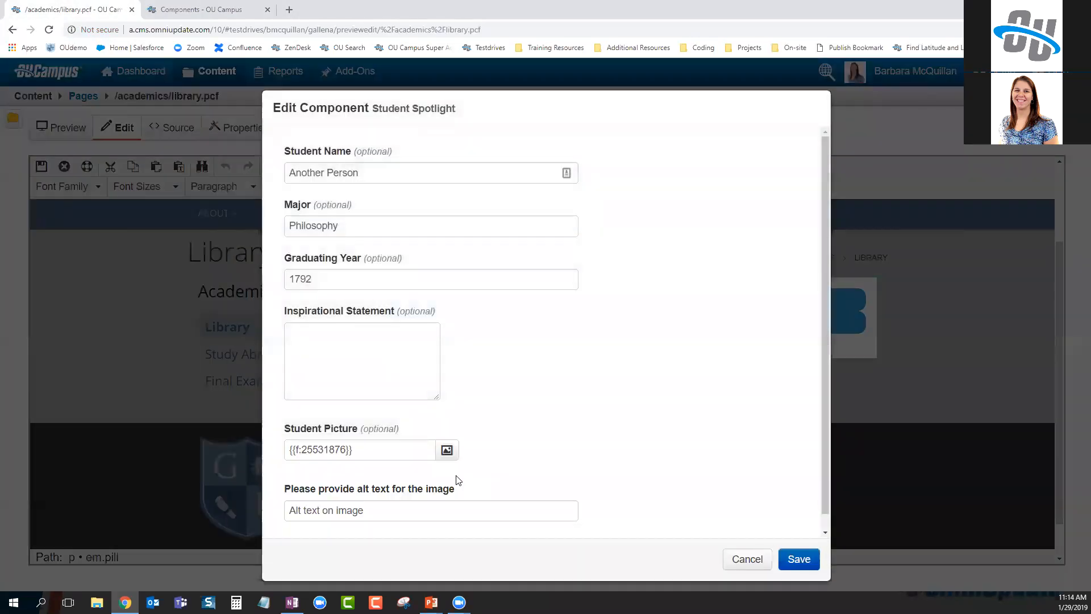
Open the Student Picture image chooser to browse the students images folder
{"action": "left_click", "coordinate": [446, 450]}
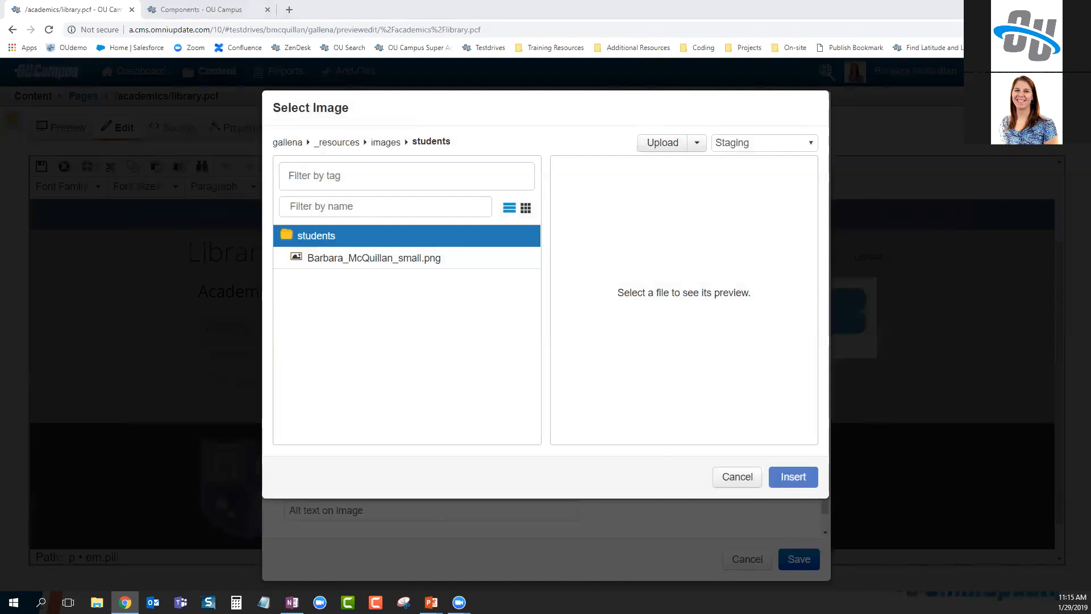
Inspect Student Spotlight's source, the Graduating Year placeholder and line 10 column classes, then reopen Form Elements
{"action": "left_click", "coordinate": [199, 9]}
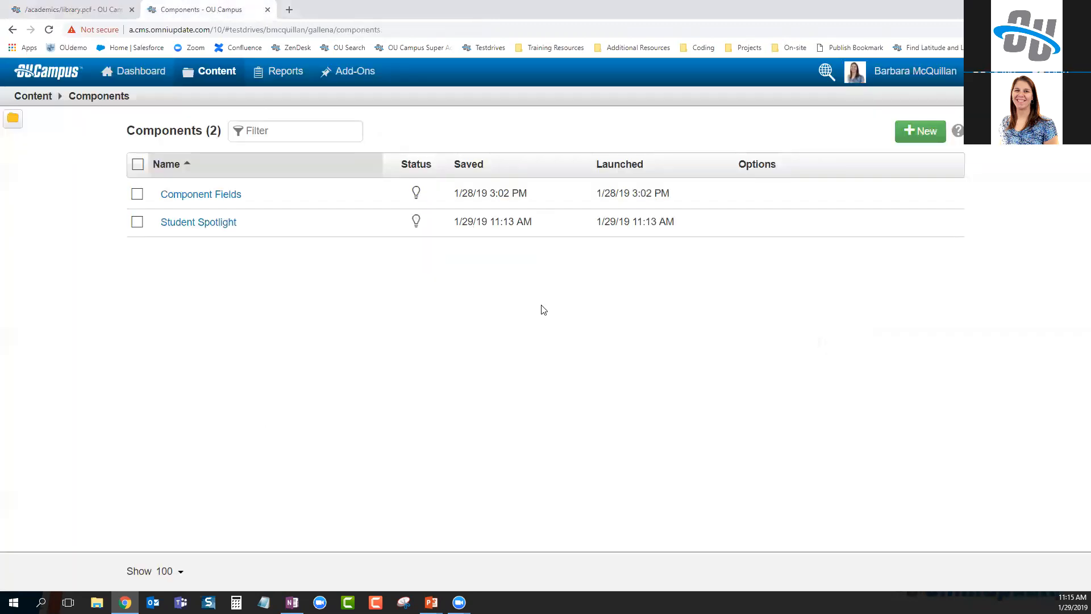
{"action": "left_click", "coordinate": [196, 222]}
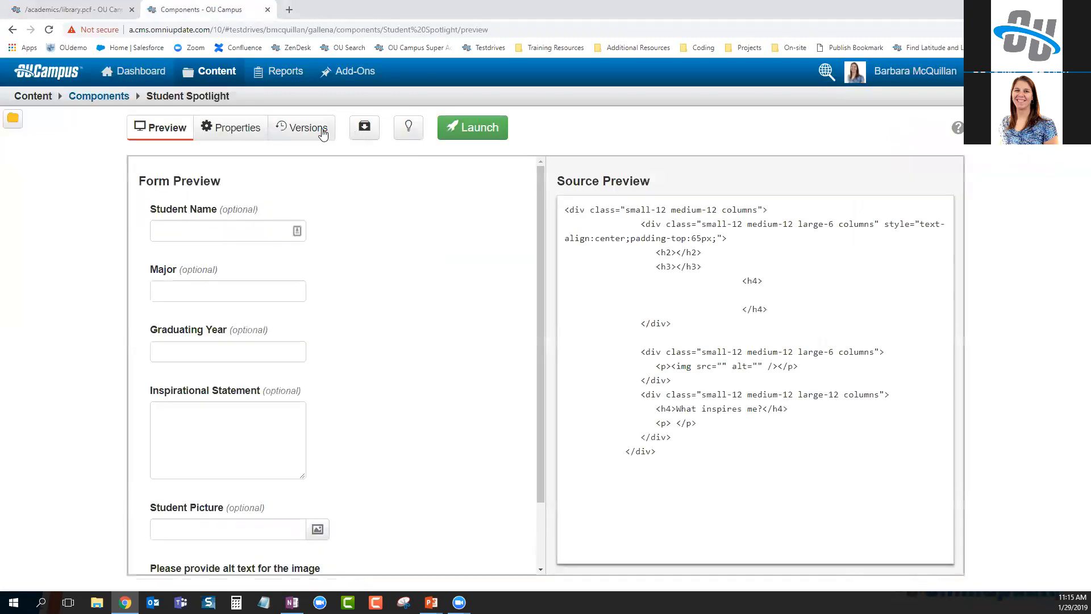
{"action": "left_click", "coordinate": [318, 127]}
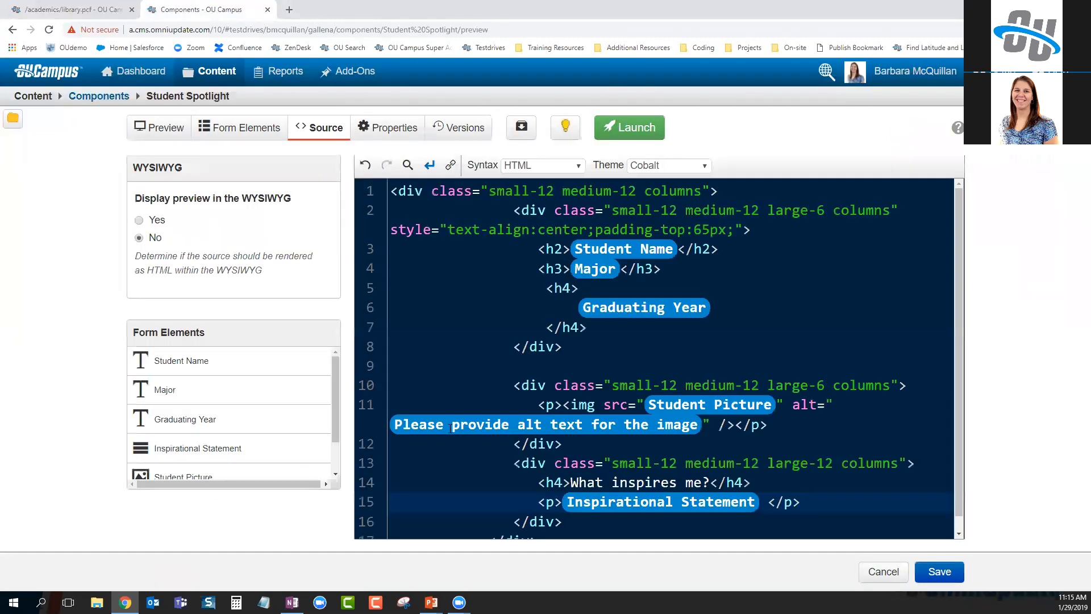
{"action": "left_click", "coordinate": [773, 310]}
{"action": "key", "text": "shift+Left"}
{"action": "key", "text": "shift+Left"}
{"action": "key", "text": "shift+Left"}
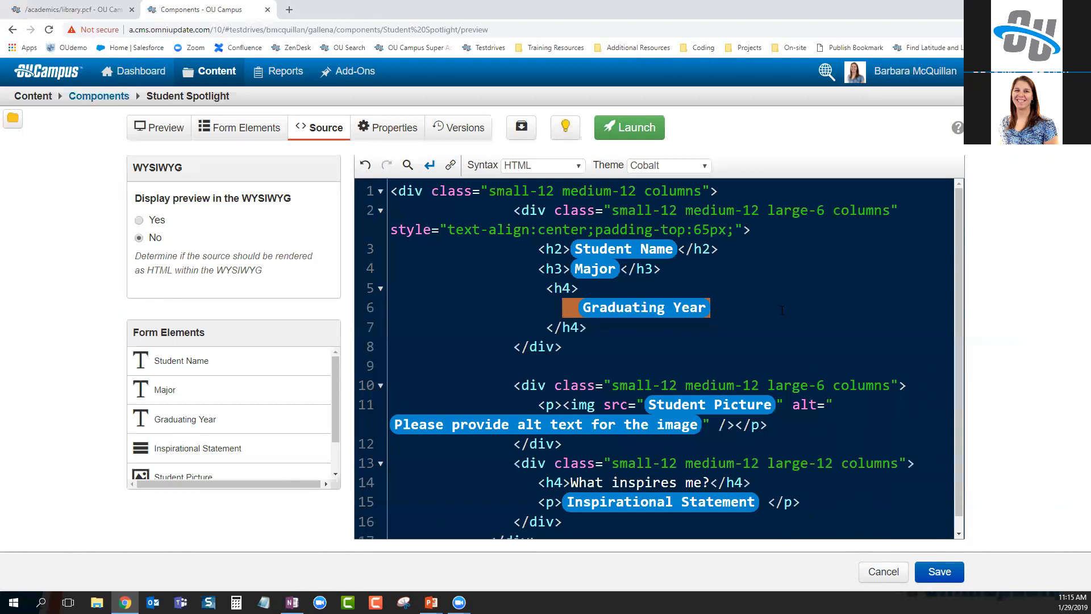
{"action": "left_click", "coordinate": [780, 310]}
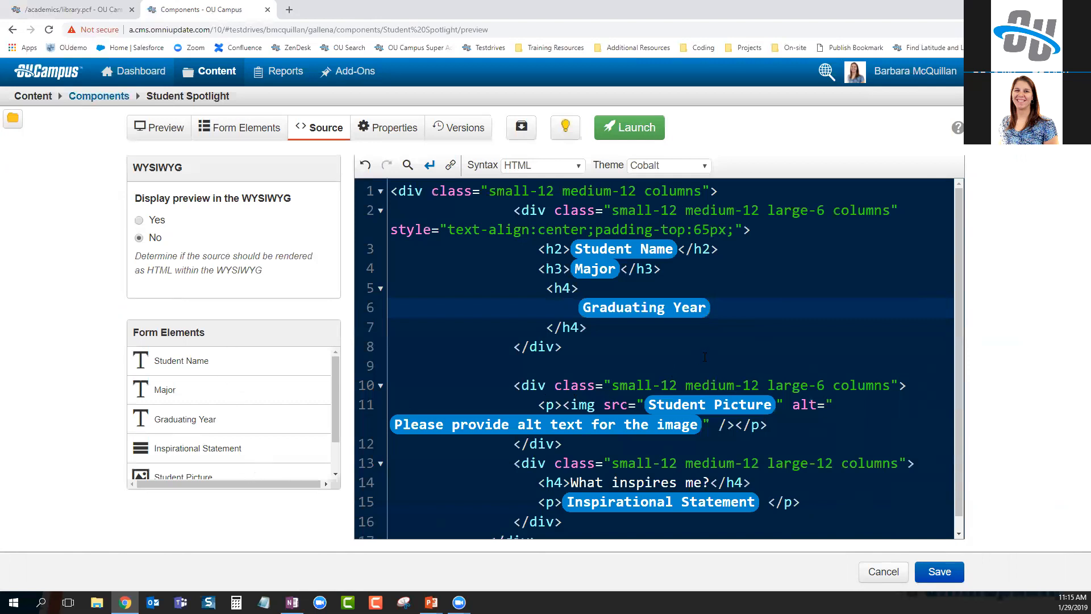
{"action": "left_click_drag", "start_coordinate": [612, 385], "coordinate": [889, 386]}
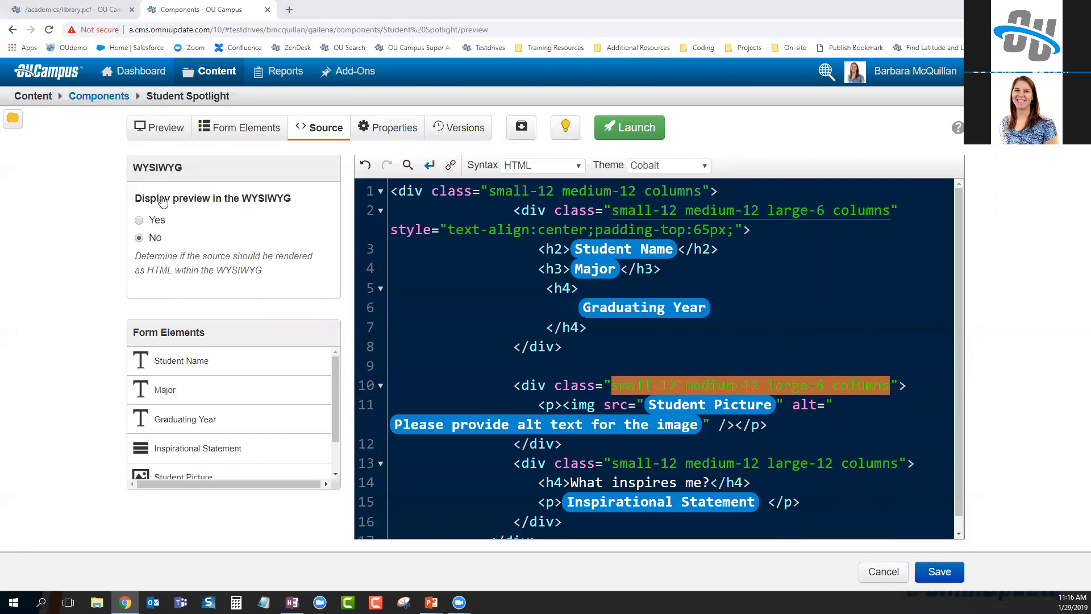
{"action": "left_click", "coordinate": [241, 127]}
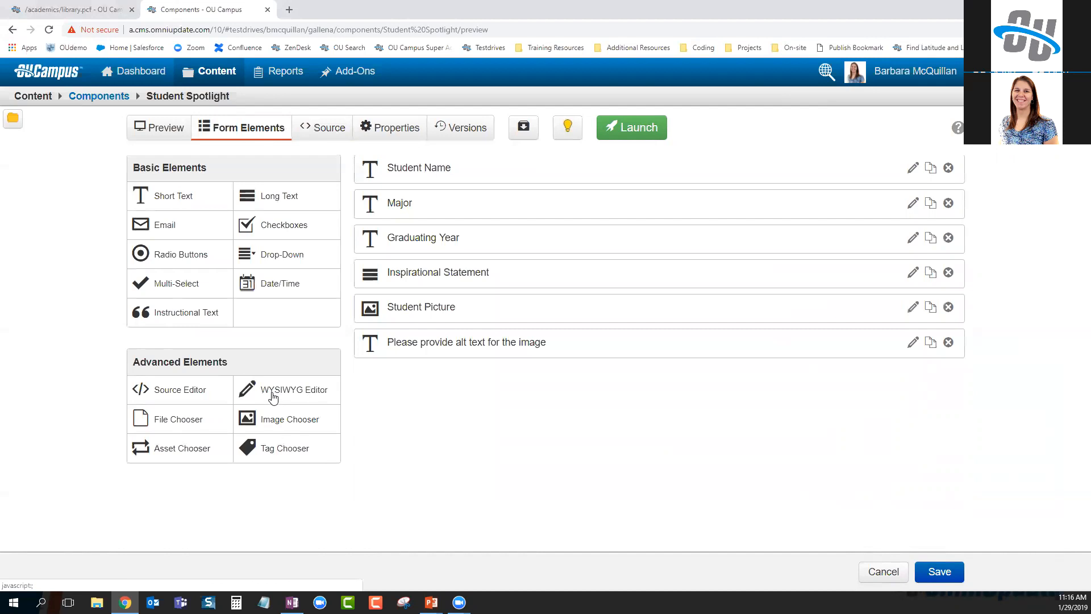
{"action": "left_click_drag", "start_coordinate": [307, 399], "coordinate": [496, 376]}
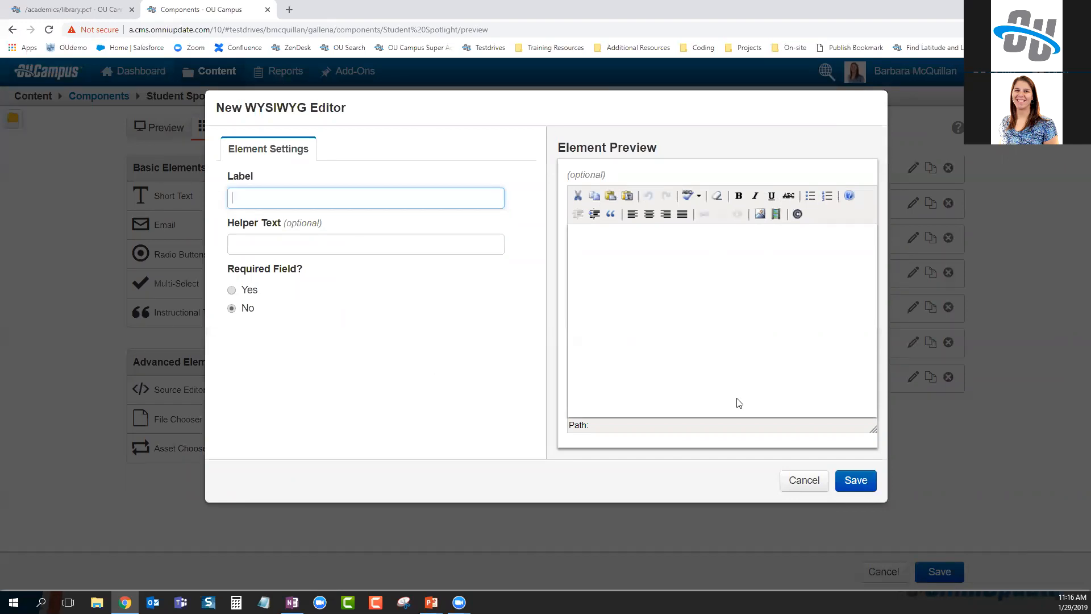
{"action": "left_click", "coordinate": [800, 481]}
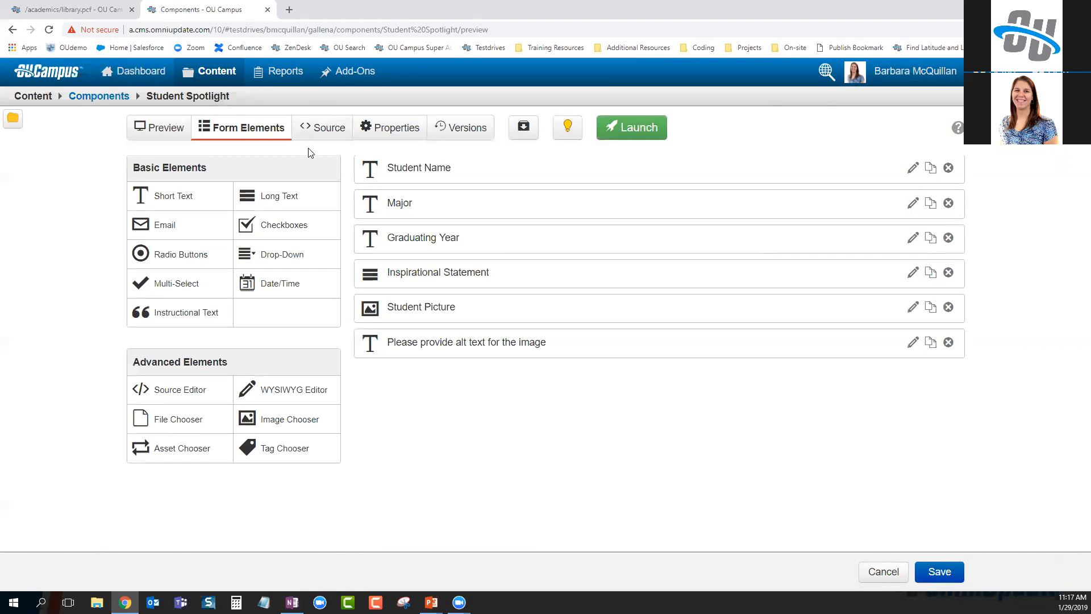
Return to the Components list and open Content > Snippets in a new browser tab
{"action": "left_click", "coordinate": [102, 97]}
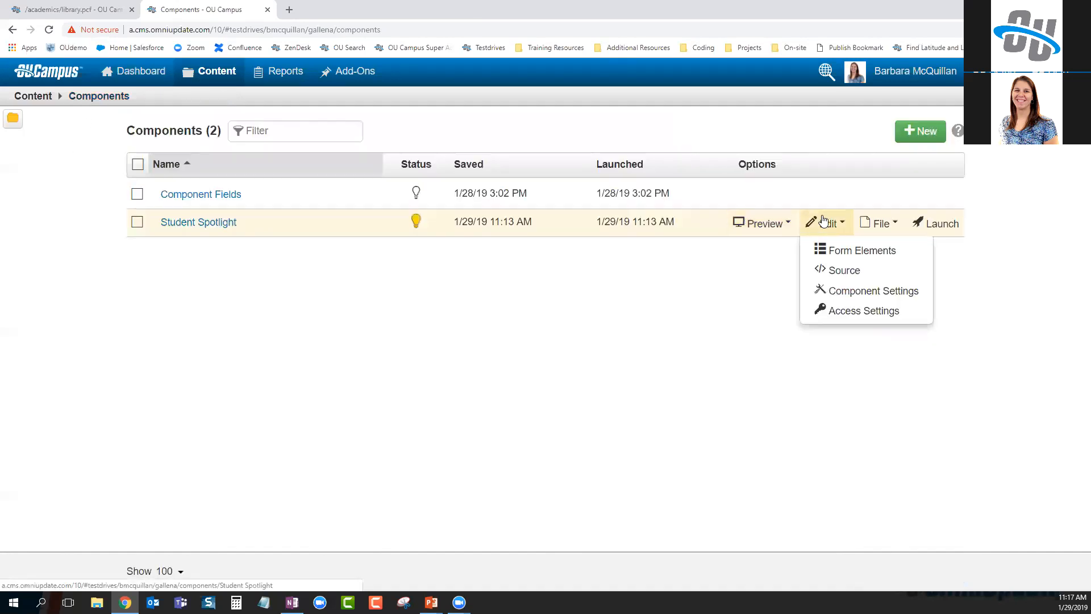
{"action": "mouse_move", "coordinate": [823, 220]}
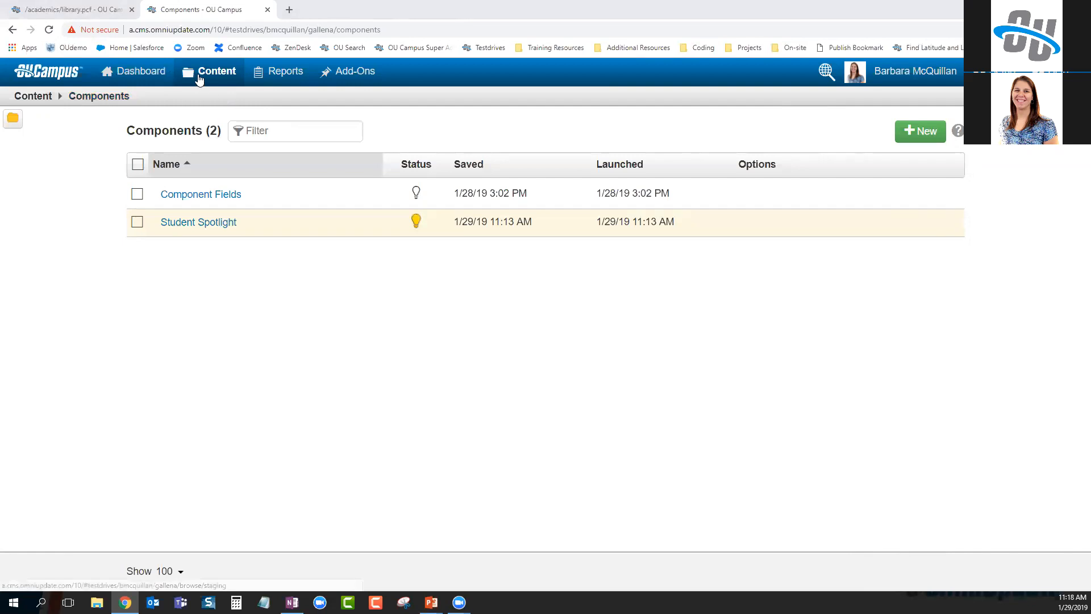
{"action": "mouse_move", "coordinate": [210, 71]}
{"action": "right_click", "coordinate": [224, 159]}
{"action": "left_click", "coordinate": [250, 166]}
{"action": "left_click", "coordinate": [330, 7]}
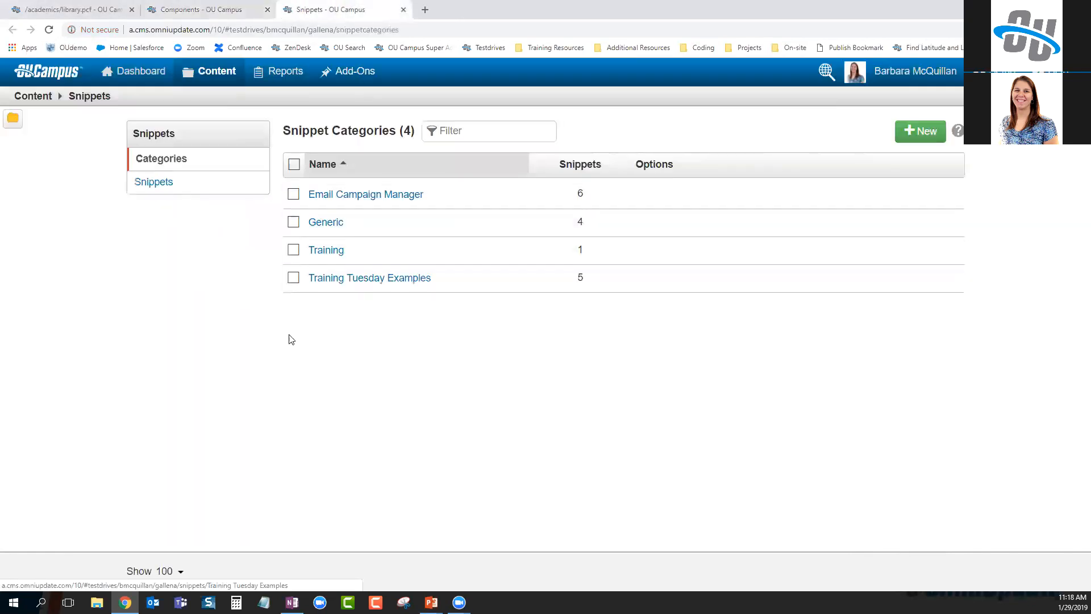
Open Training Tuesday Examples > Two Columns and highlight the ou-two-columns class in its table source
{"action": "left_click", "coordinate": [371, 282]}
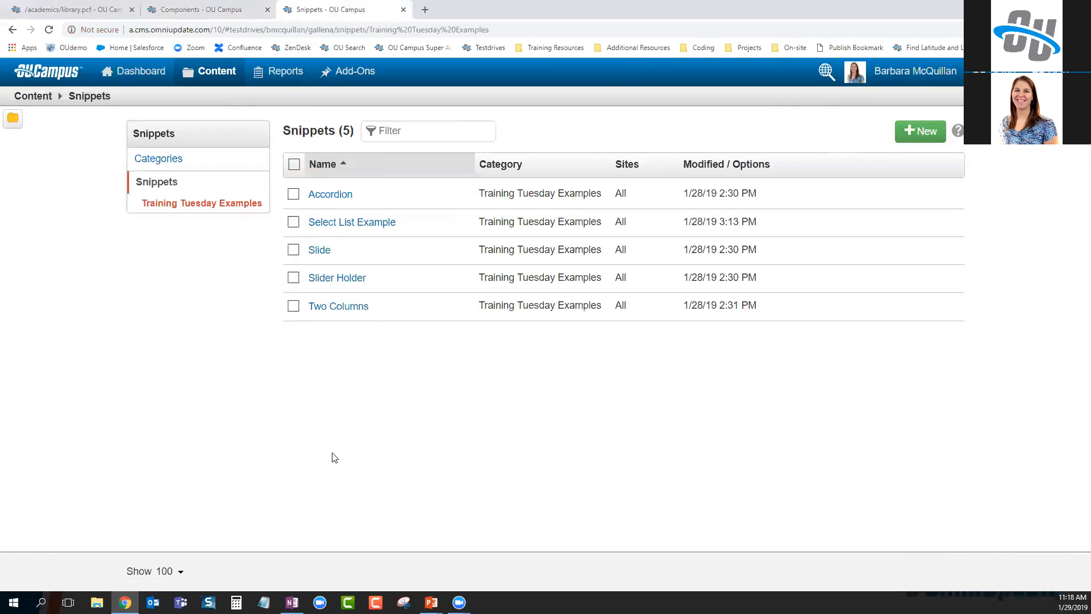
{"action": "left_click", "coordinate": [332, 308]}
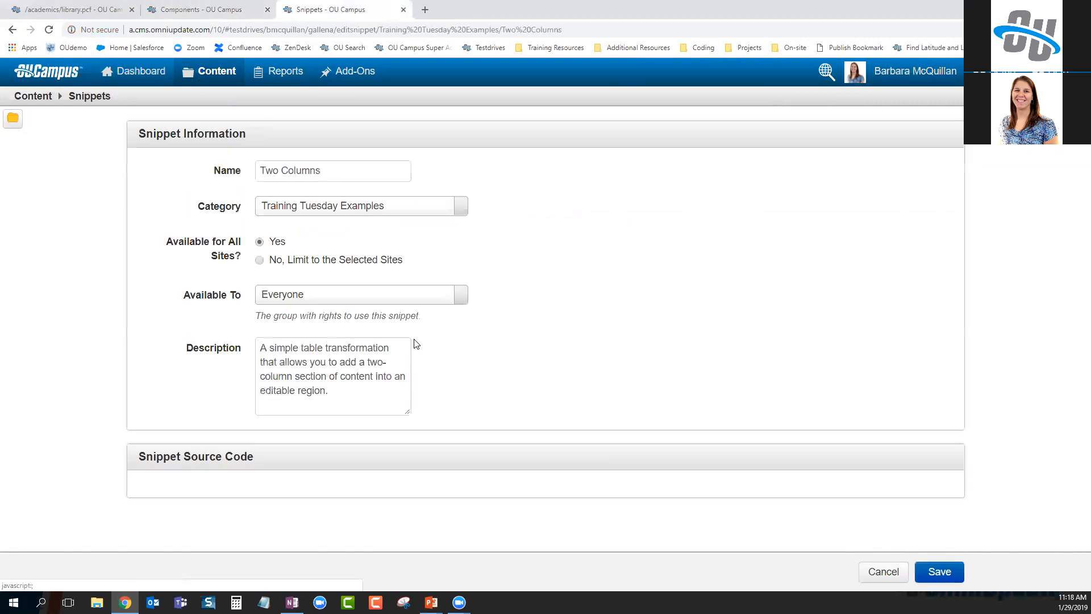
{"action": "scroll", "coordinate": [527, 352], "scroll_direction": "down", "scroll_amount": 5}
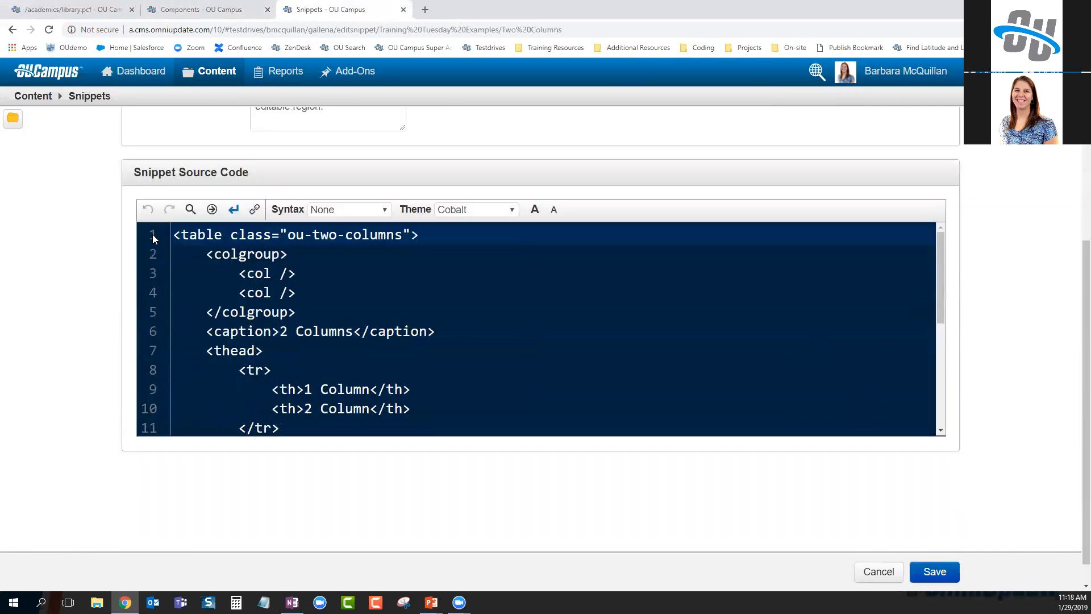
{"action": "left_click_drag", "start_coordinate": [173, 235], "coordinate": [435, 241]}
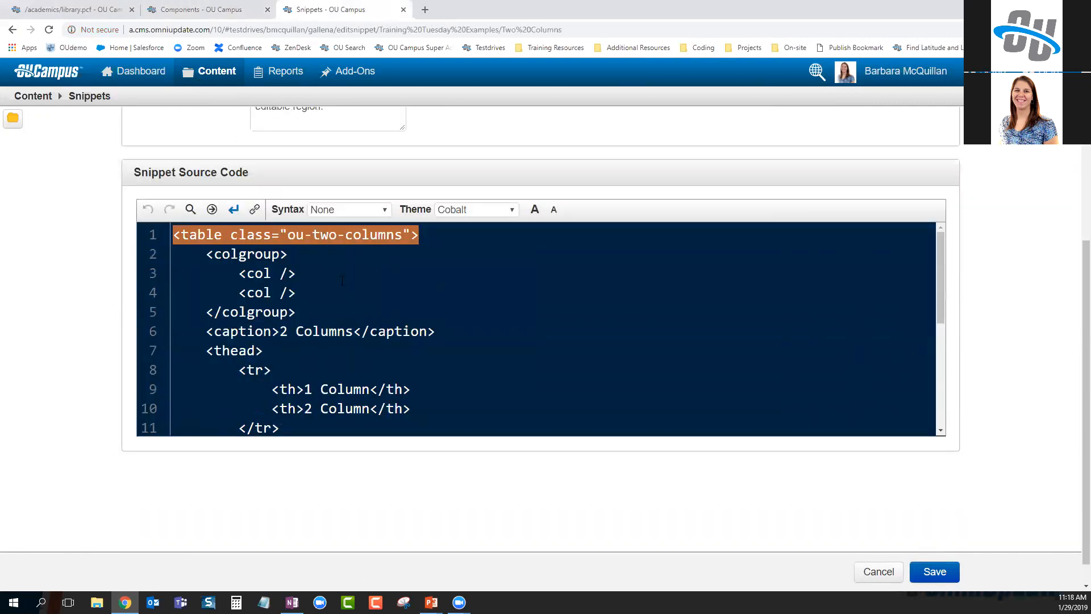
{"action": "left_click_drag", "start_coordinate": [288, 237], "coordinate": [402, 236]}
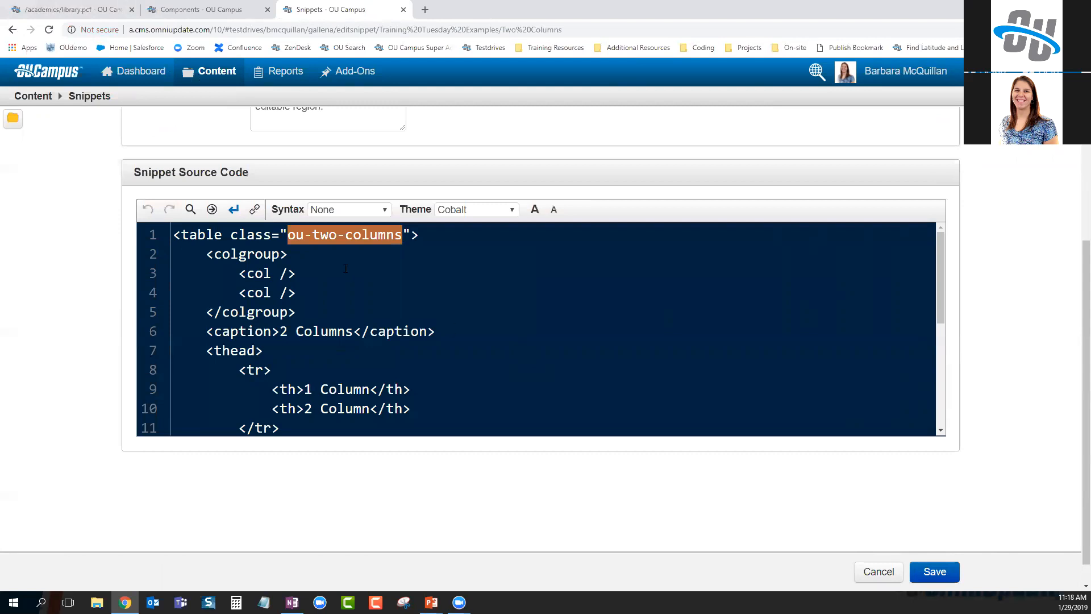
{"action": "scroll", "coordinate": [345, 269], "scroll_direction": "down", "scroll_amount": 5}
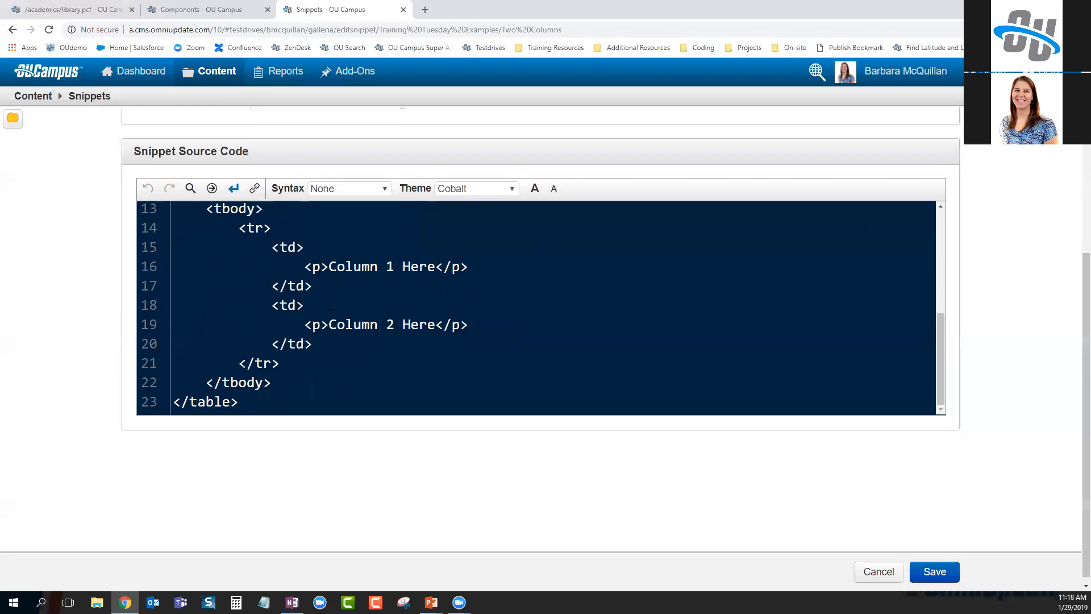
{"action": "scroll", "coordinate": [330, 313], "scroll_direction": "up", "scroll_amount": 5}
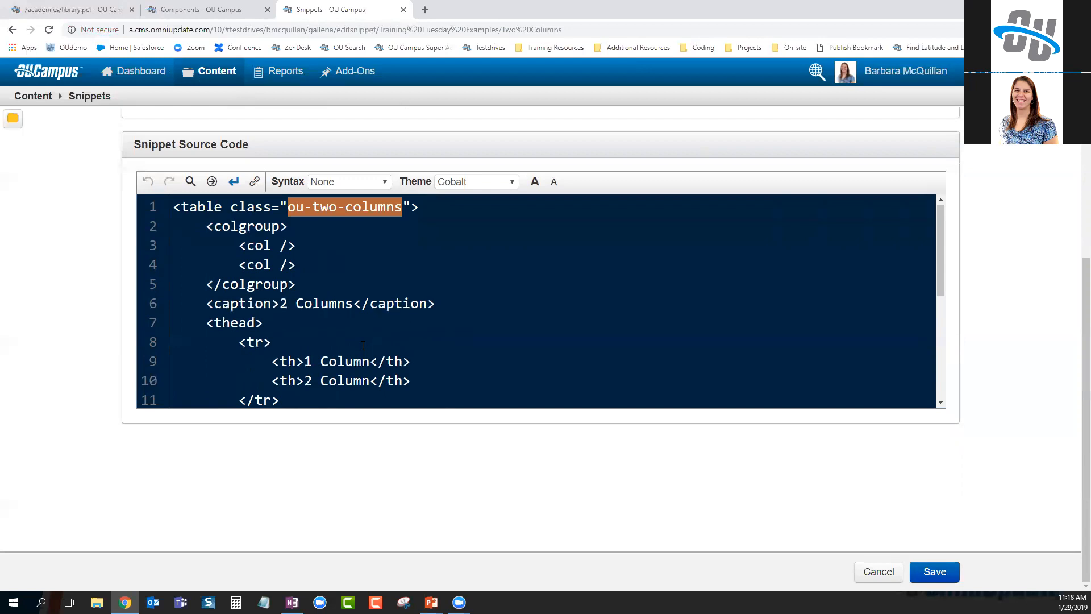
{"action": "left_click", "coordinate": [368, 334]}
{"action": "left_click", "coordinate": [181, 10]}
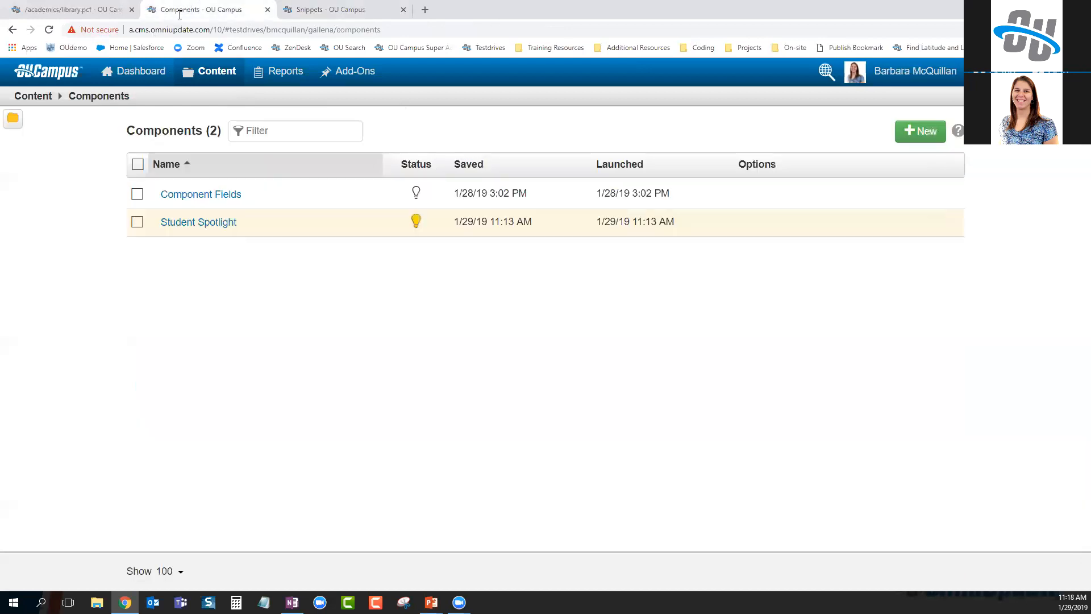
{"action": "left_click", "coordinate": [229, 223]}
{"action": "left_click", "coordinate": [317, 127]}
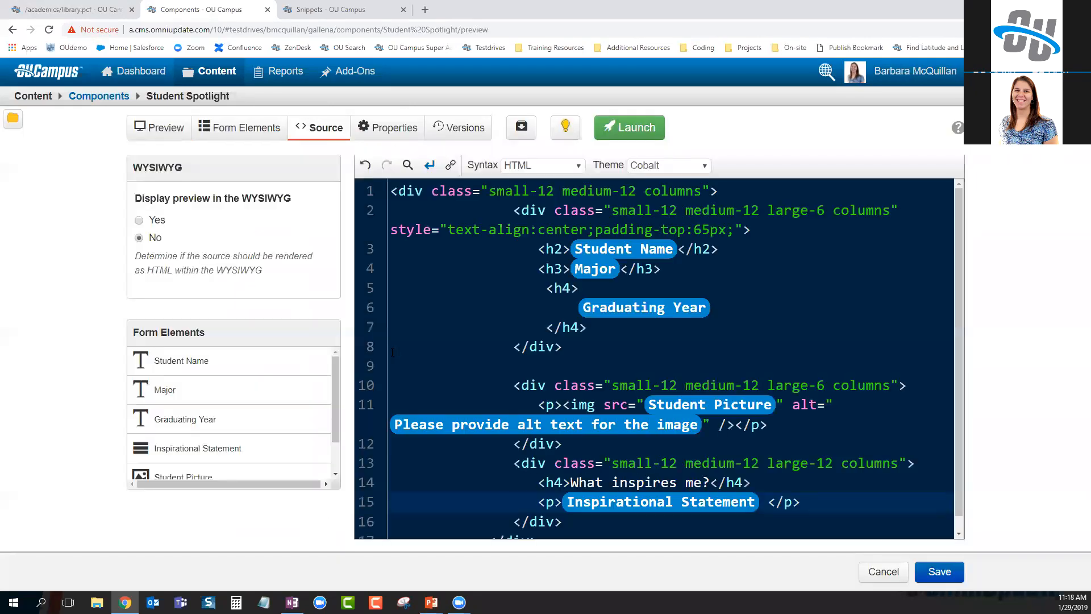
{"action": "left_click", "coordinate": [555, 165]}
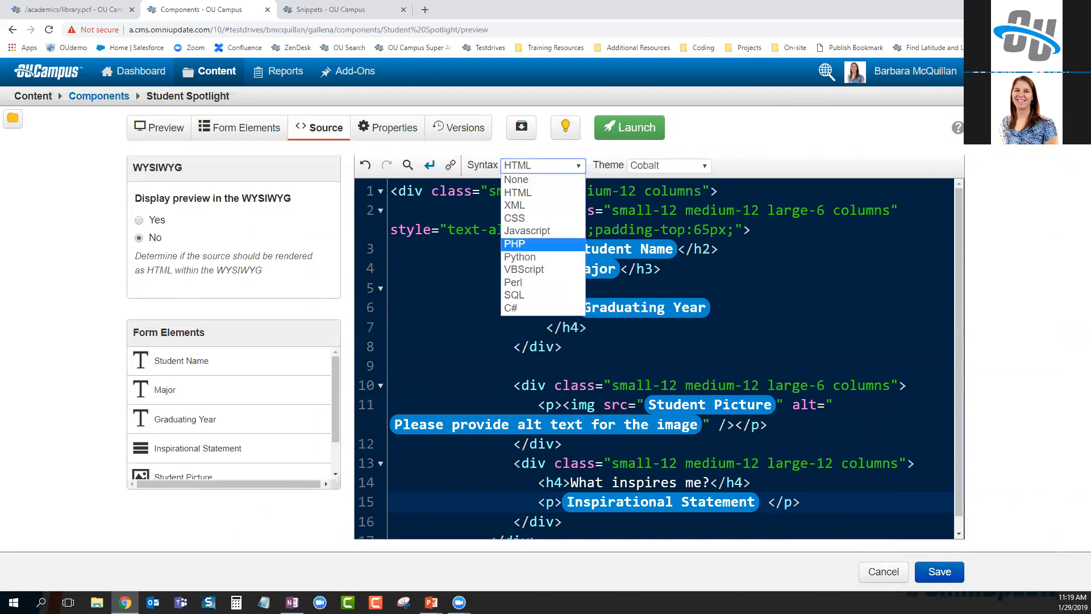
{"action": "key", "text": "Escape"}
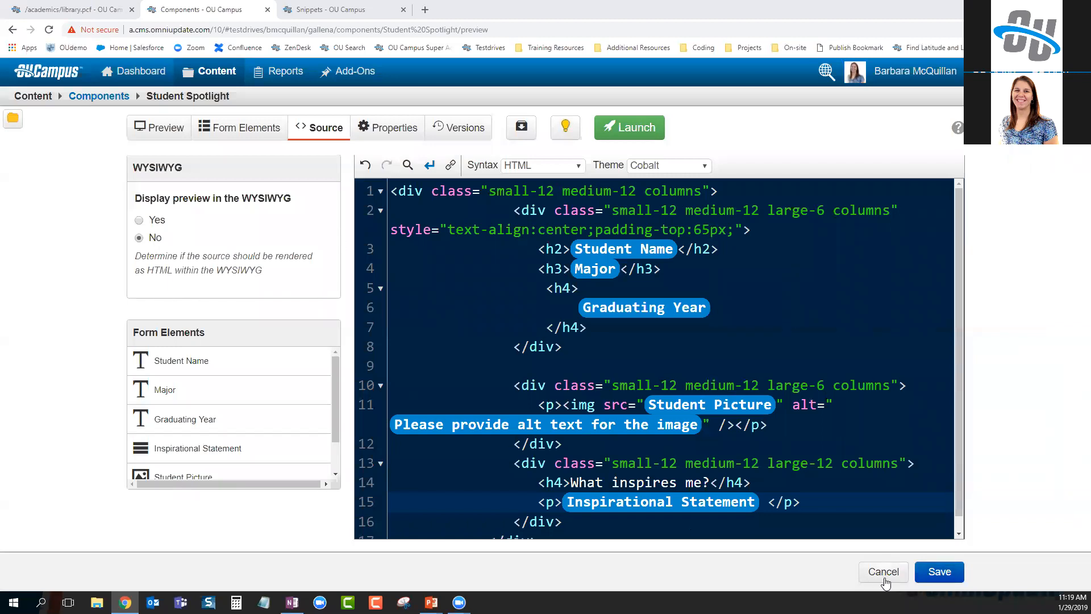
Add a Radio Buttons field to Student Spotlight, with 'Radio Button' as its default option
{"action": "left_click", "coordinate": [220, 124]}
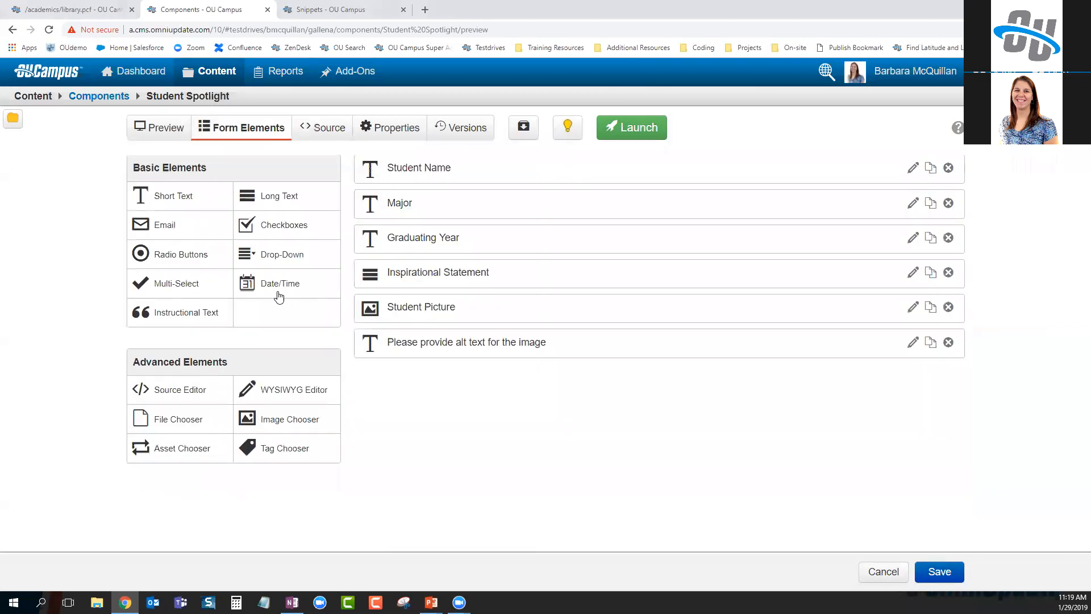
{"action": "left_click_drag", "start_coordinate": [175, 255], "coordinate": [500, 378]}
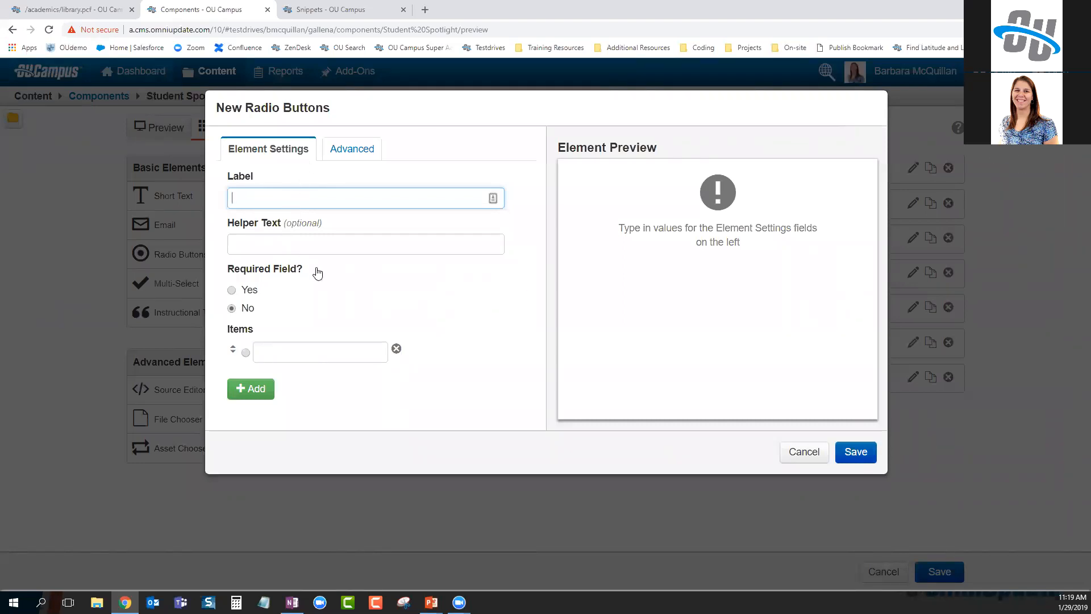
{"action": "type", "text": "Radio Button"}
{"action": "left_click", "coordinate": [316, 343]}
{"action": "type", "text": "Radio Button"}
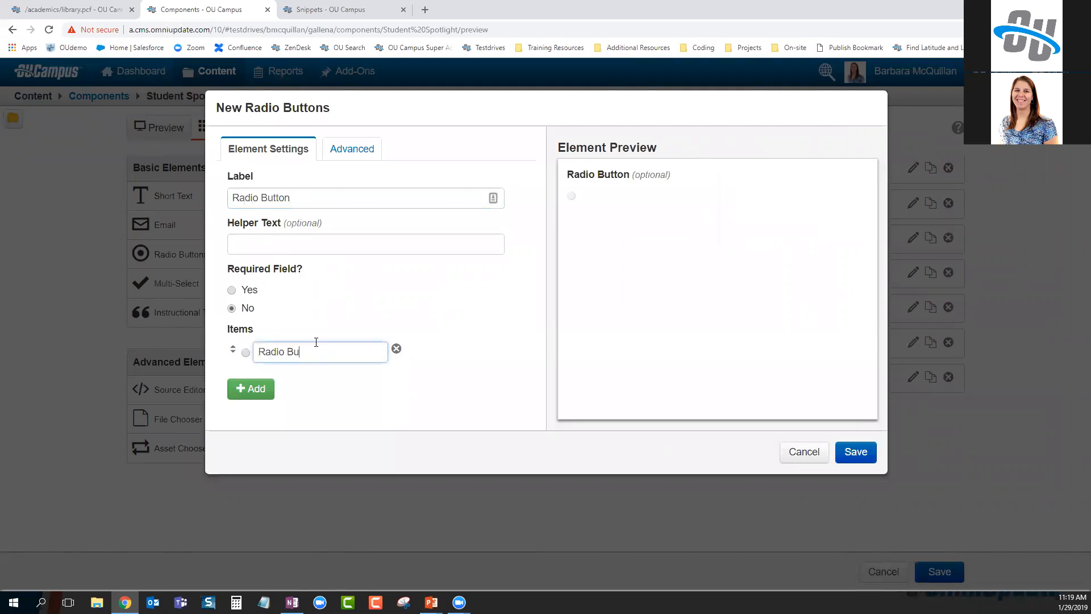
{"action": "left_click", "coordinate": [246, 352]}
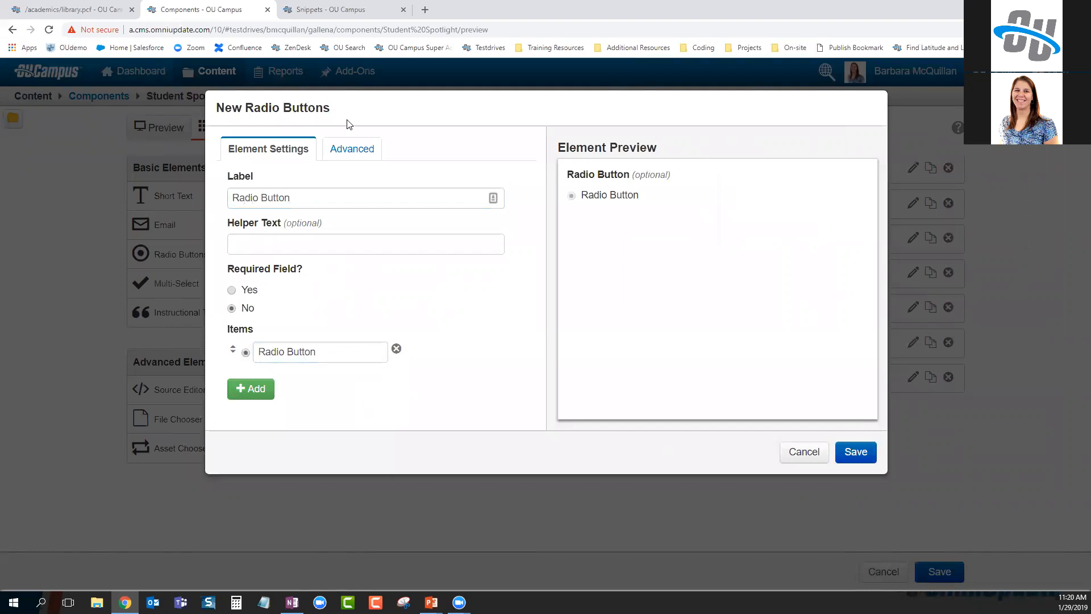
Review the field's Advanced settings, then cancel the new radio field without saving
{"action": "left_click", "coordinate": [351, 148]}
{"action": "left_click", "coordinate": [265, 148]}
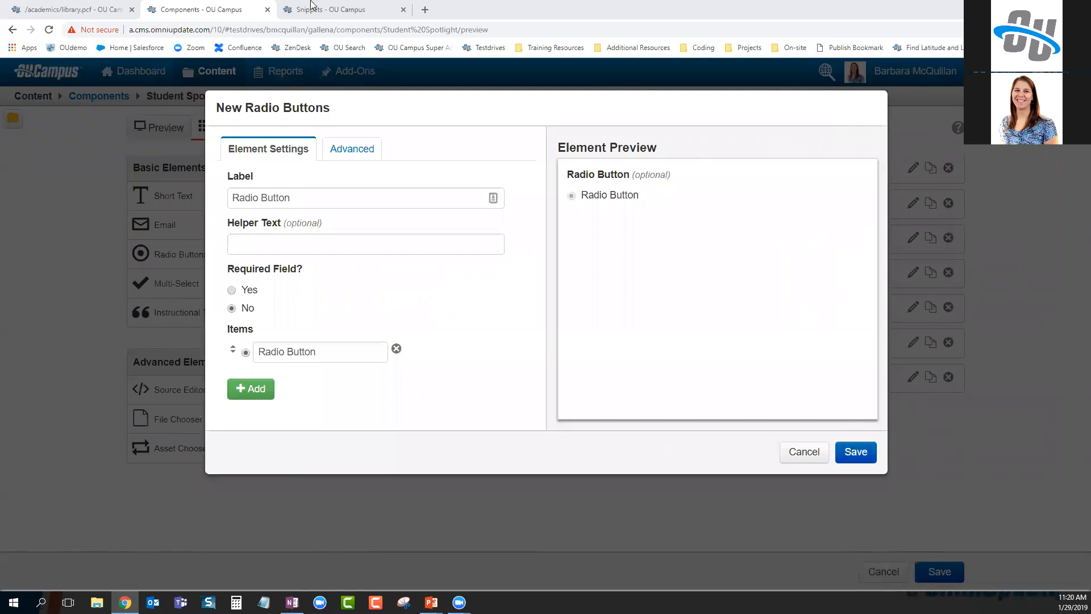
{"action": "left_click", "coordinate": [803, 453]}
{"action": "left_click", "coordinate": [85, 9]}
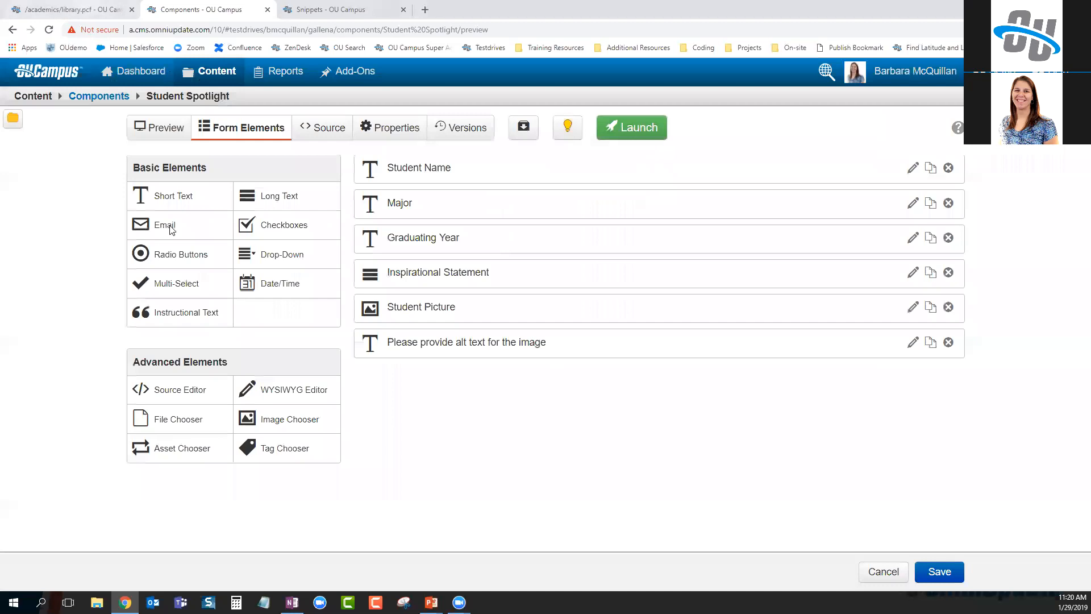
Save the Library page and publish it with the version note 'added two components'
{"action": "left_click", "coordinate": [746, 559]}
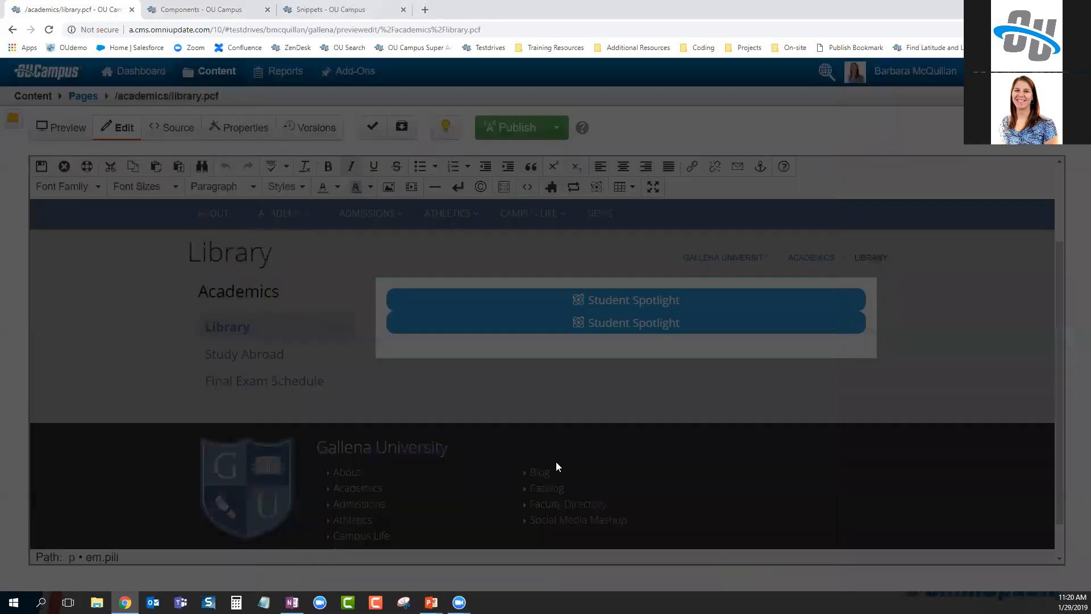
{"action": "left_click", "coordinate": [39, 168]}
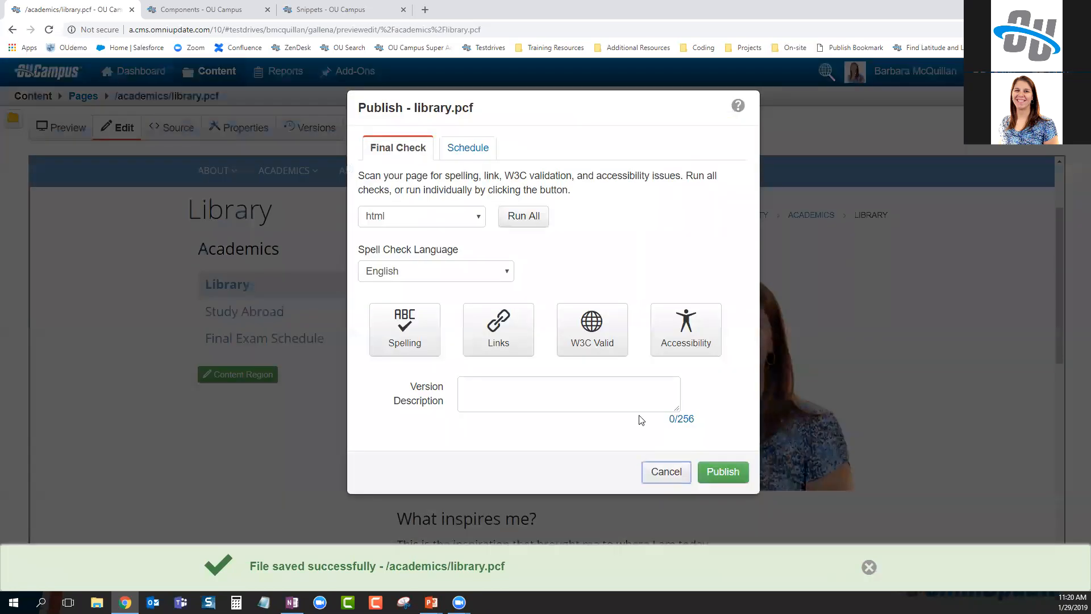
{"action": "type", "text": "added "}
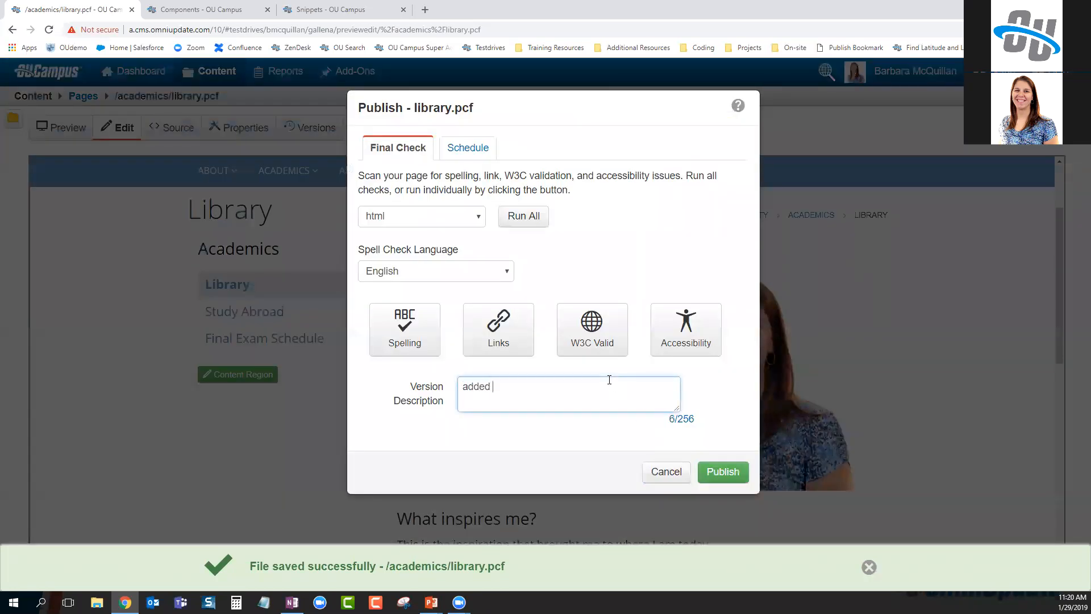
{"action": "type", "text": "two components"}
{"action": "left_click", "coordinate": [720, 472]}
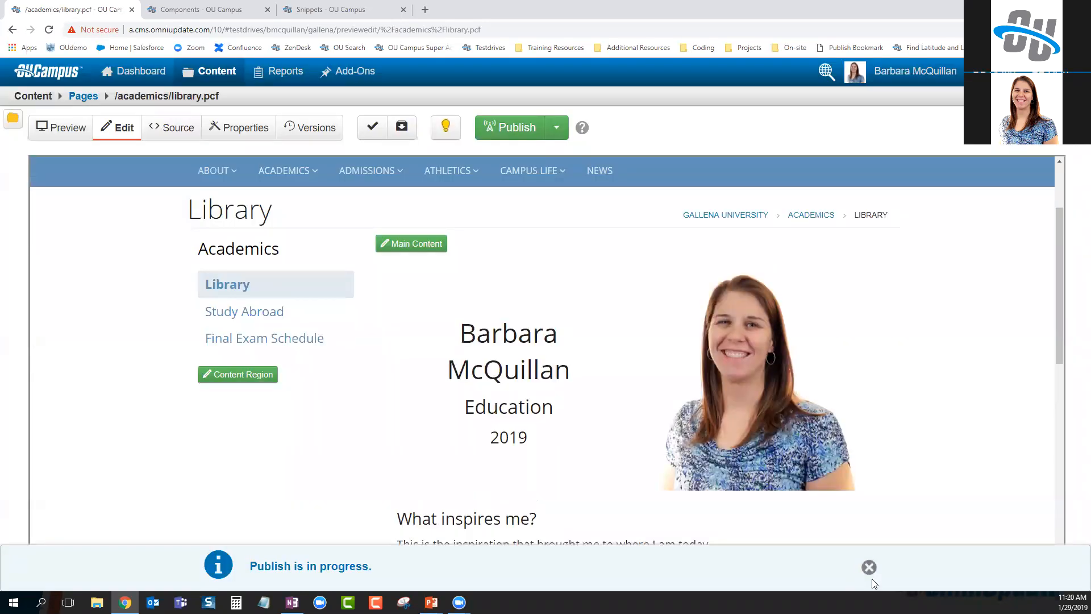
Check both spotlights on the live Library page, then go back to the Student Spotlight component
{"action": "left_click", "coordinate": [303, 575]}
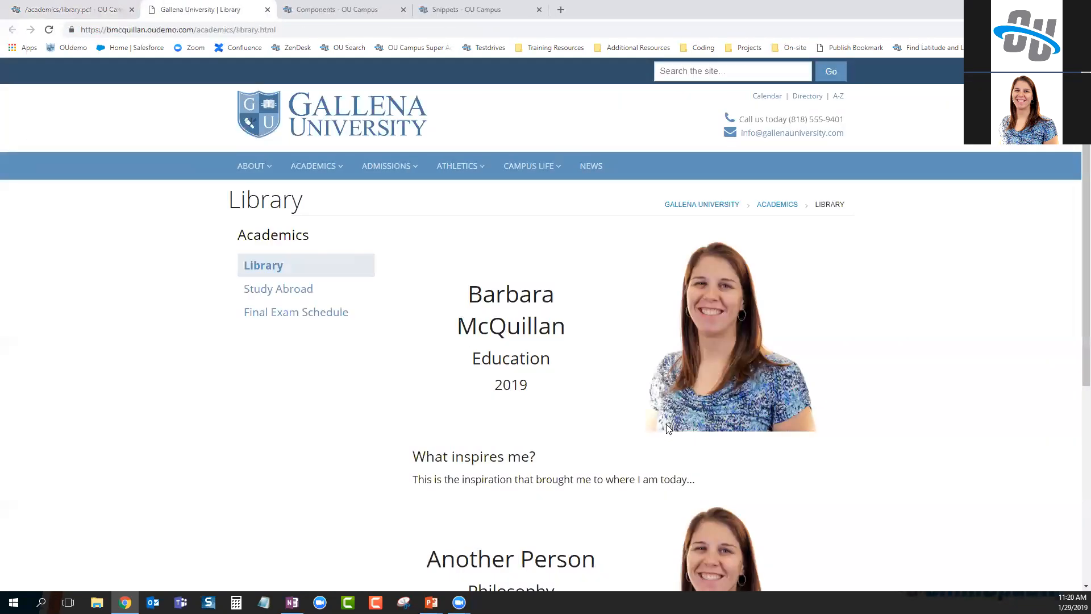
{"action": "scroll", "coordinate": [587, 418], "scroll_direction": "down", "scroll_amount": 1}
{"action": "scroll", "coordinate": [587, 418], "scroll_direction": "down", "scroll_amount": 3}
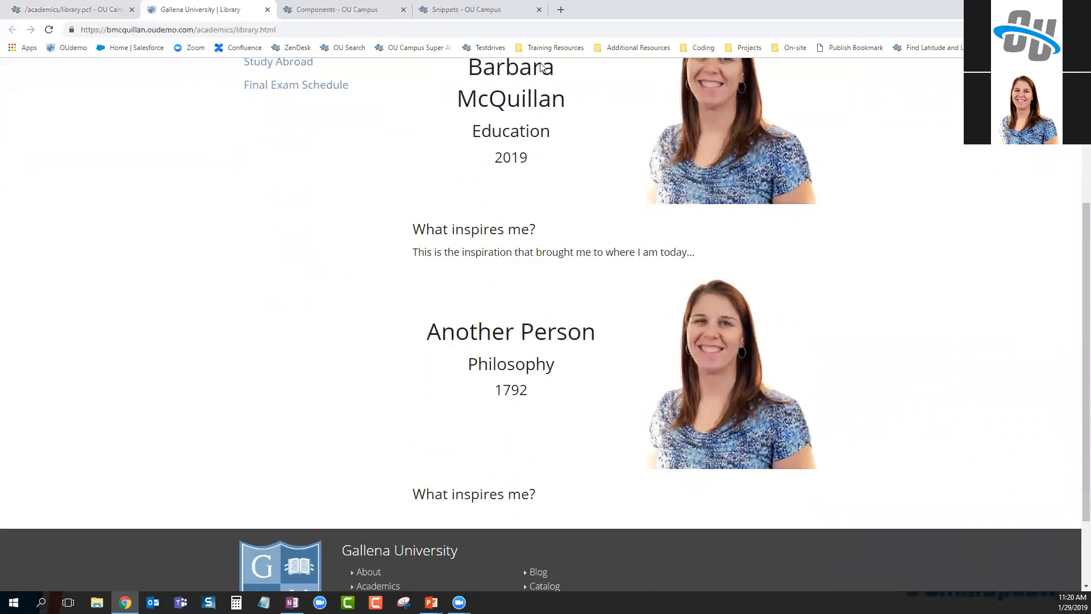
{"action": "scroll", "coordinate": [570, 447], "scroll_direction": "up", "scroll_amount": 5}
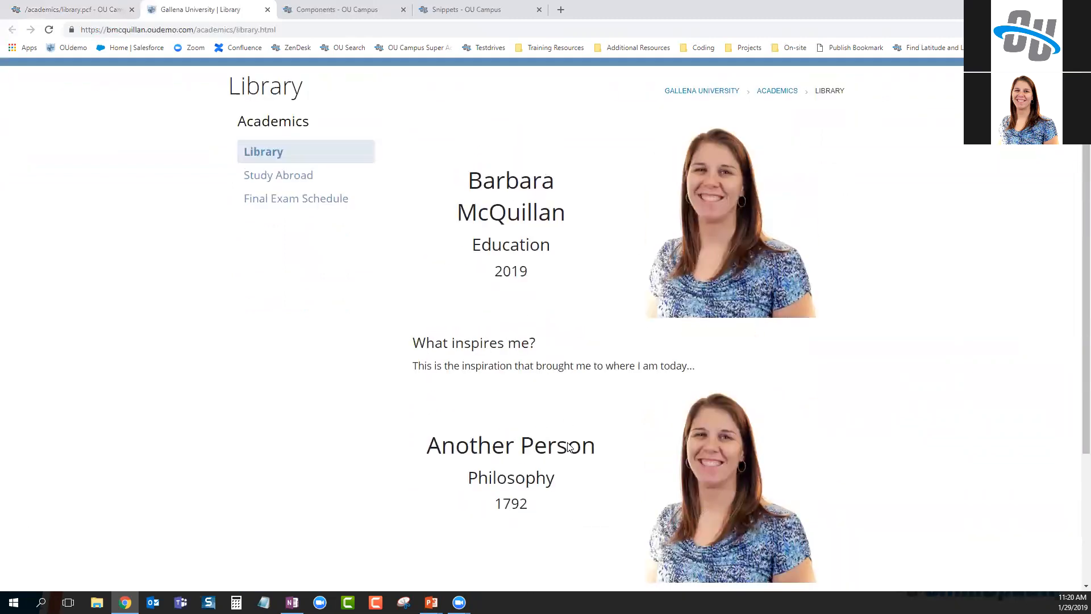
{"action": "left_click", "coordinate": [74, 11]}
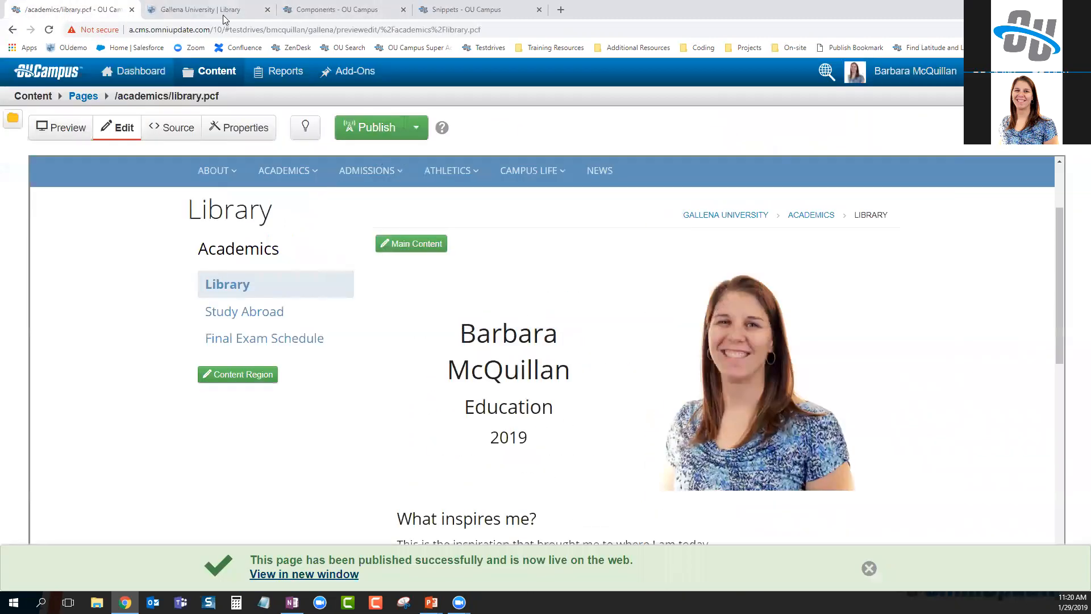
{"action": "left_click", "coordinate": [326, 10]}
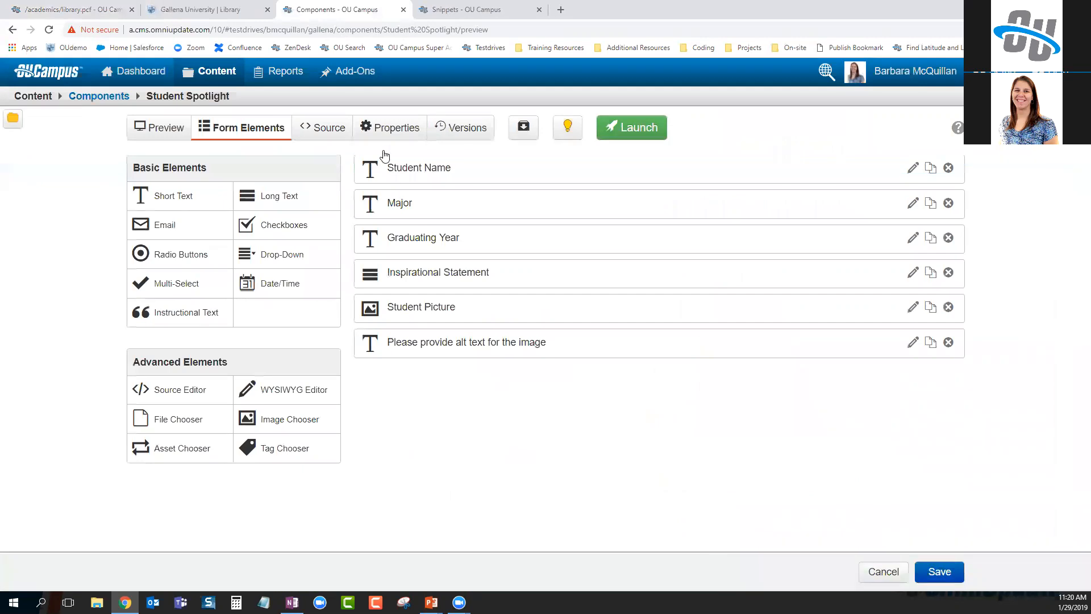
In the component's HTML source, wrap the Major placeholder in <strong></strong> tags
{"action": "left_click", "coordinate": [316, 128]}
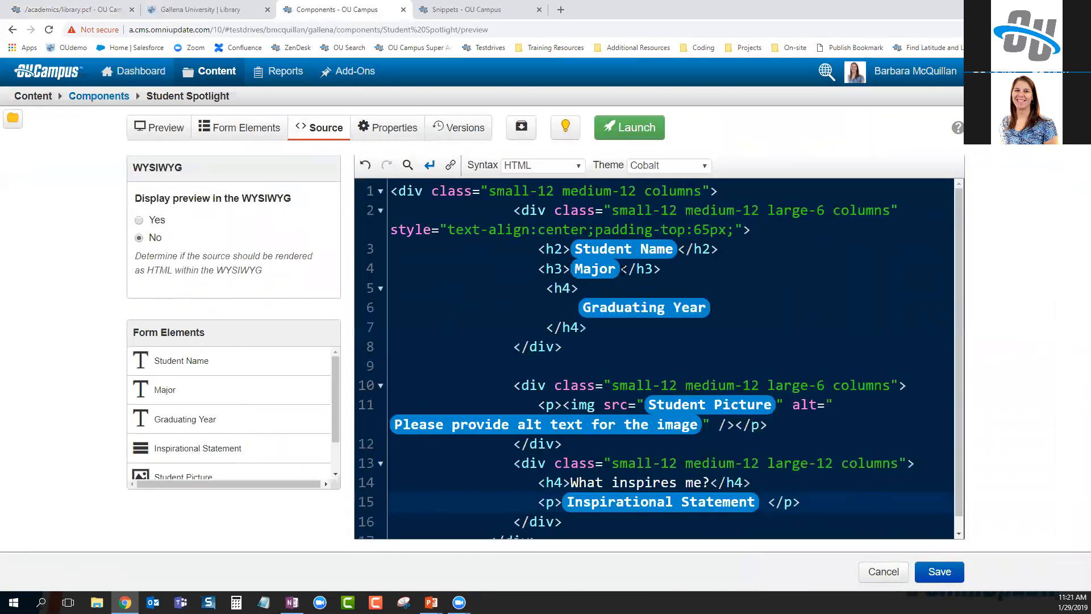
{"action": "left_click", "coordinate": [563, 268]}
{"action": "left_click", "coordinate": [573, 269]}
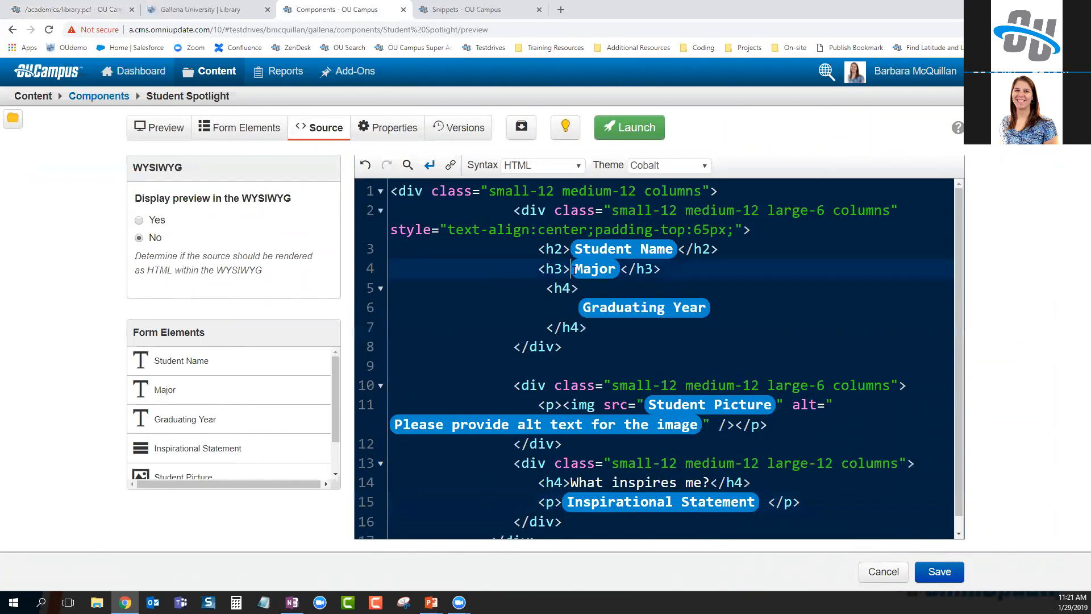
{"action": "type", "text": "<strong></strong"}
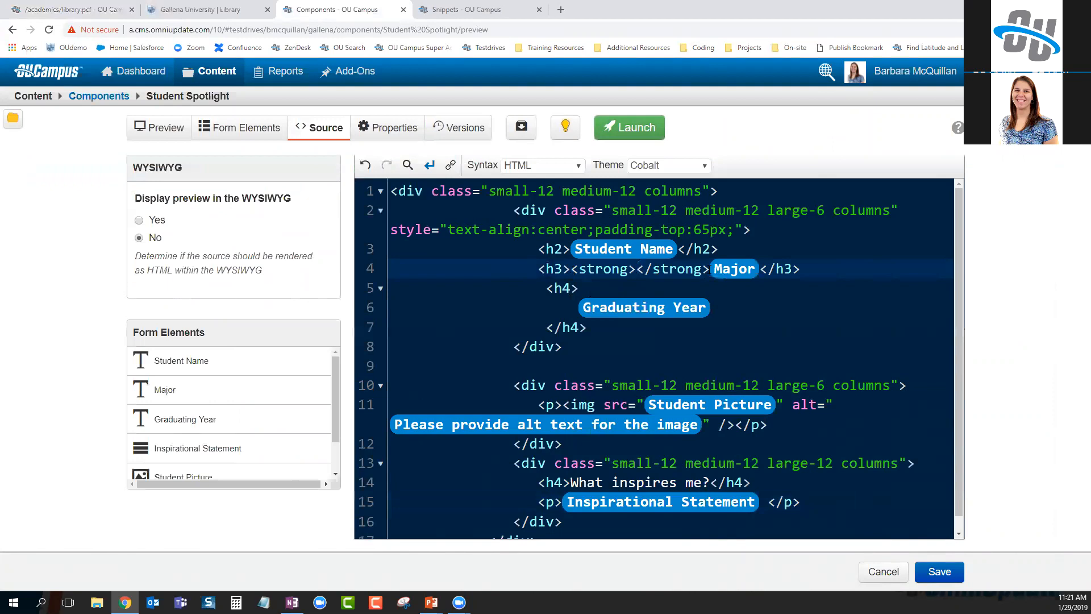
{"action": "left_click", "coordinate": [711, 269], "text": "shift"}
{"action": "key", "text": "ctrl+x"}
{"action": "key", "text": "Right"}
{"action": "key", "text": "ctrl+v"}
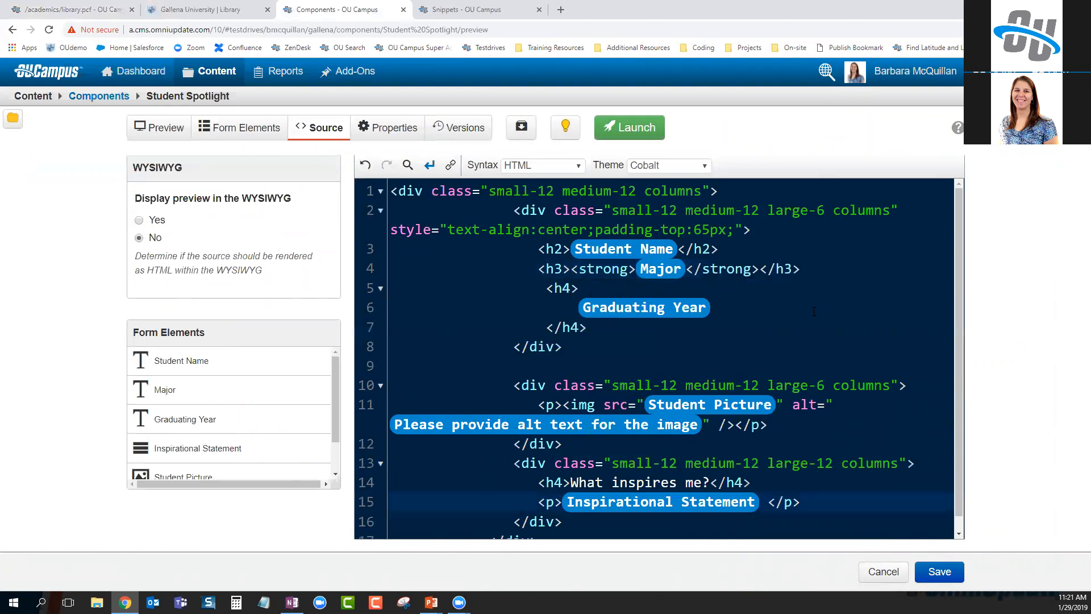
Save the component and launch it with the note 'major switched back to blue'
{"action": "key", "text": "ctrl+s"}
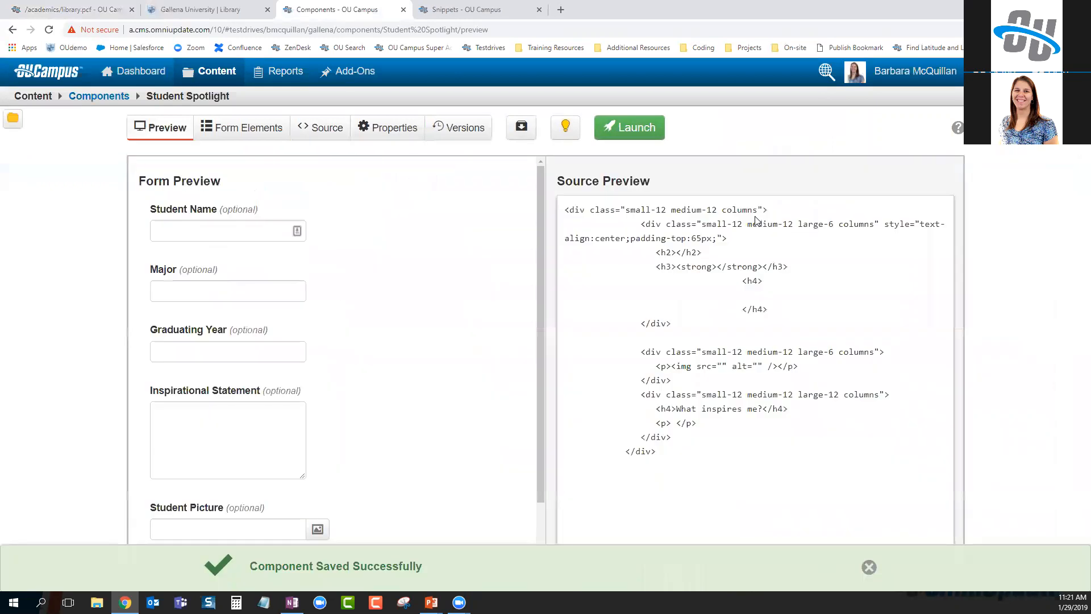
{"action": "left_click", "coordinate": [630, 129]}
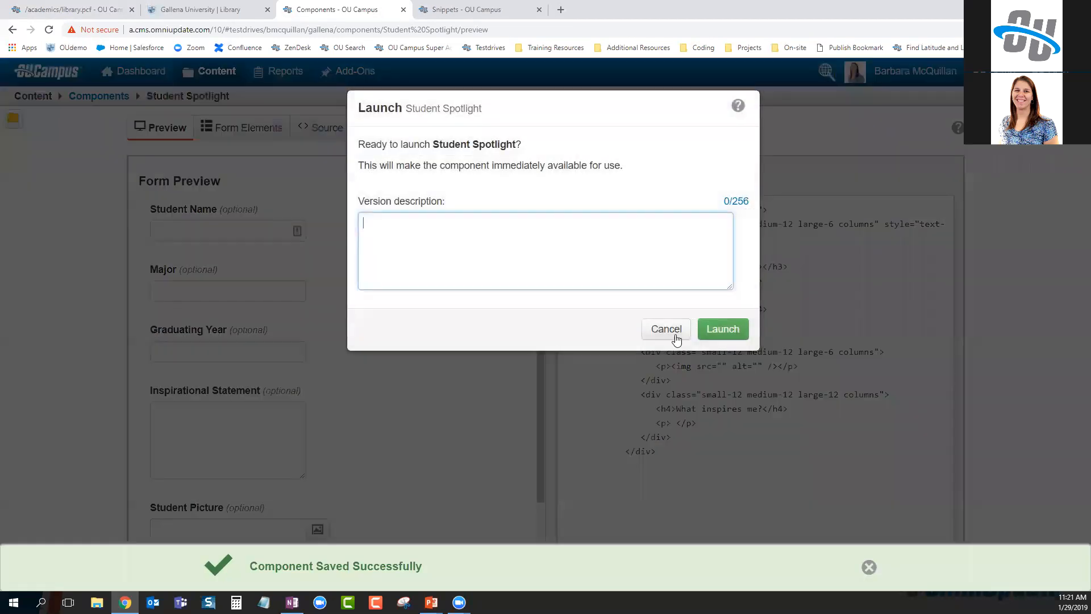
{"action": "type", "text": "major switched back"}
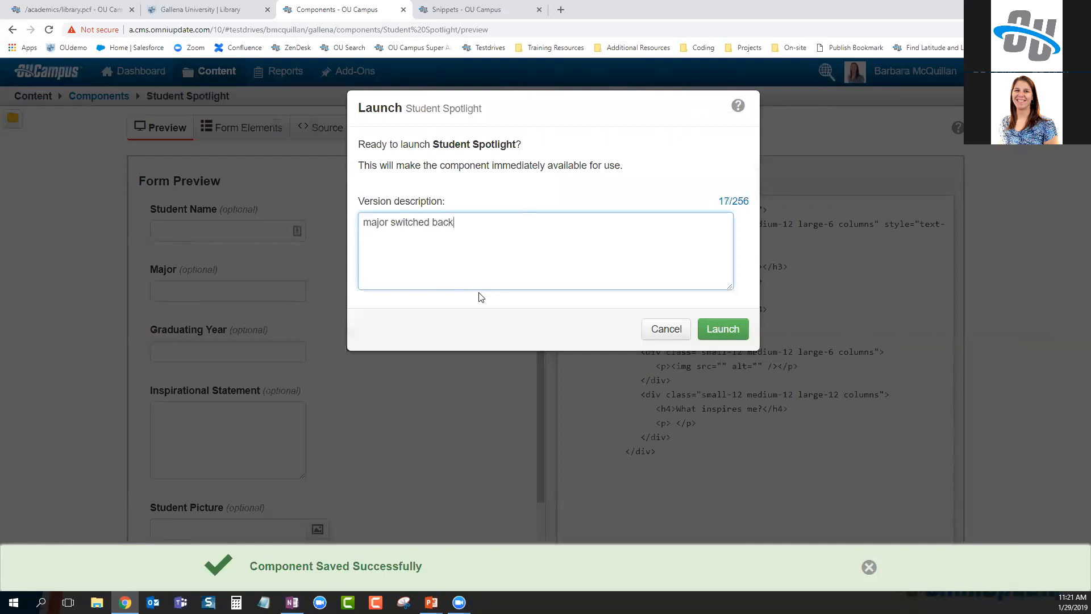
{"action": "type", "text": " to blue"}
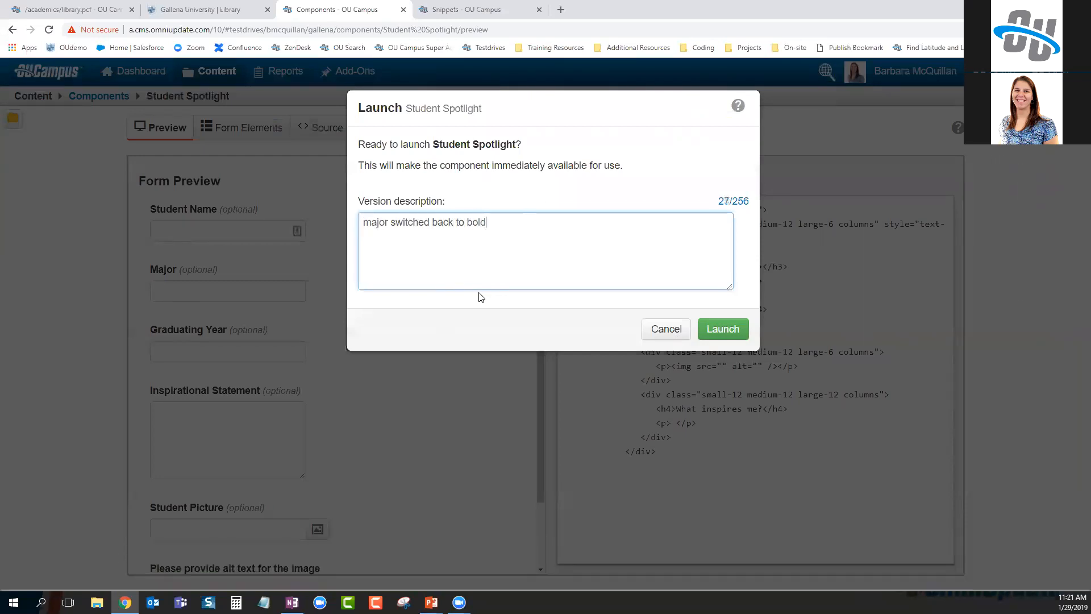
{"action": "left_click", "coordinate": [723, 330]}
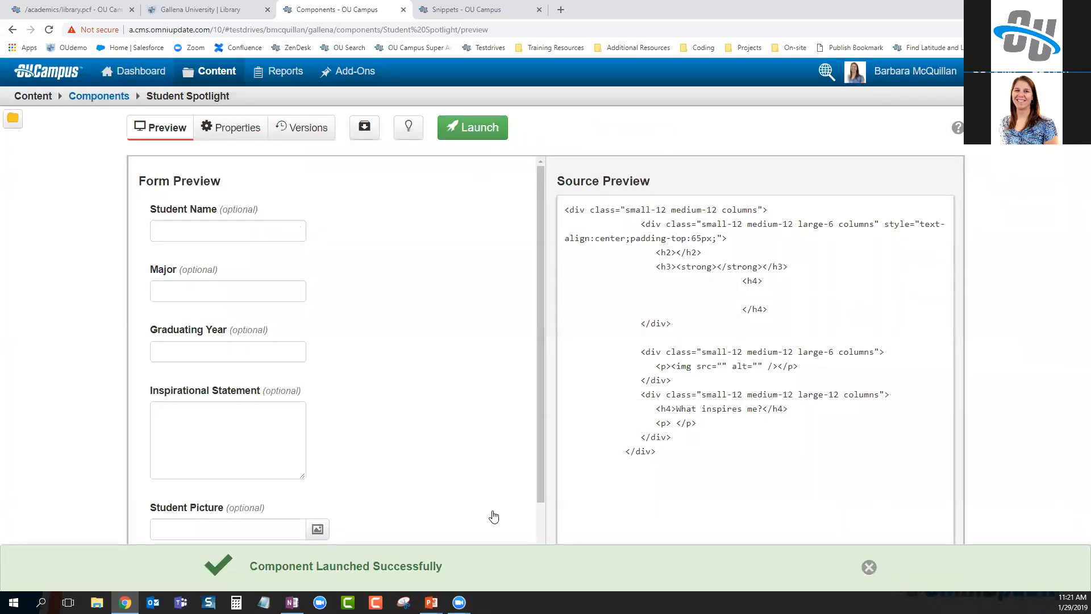
Reload the Library page editor and compare the Education and Philosophy majors against the live page
{"action": "left_click", "coordinate": [88, 7]}
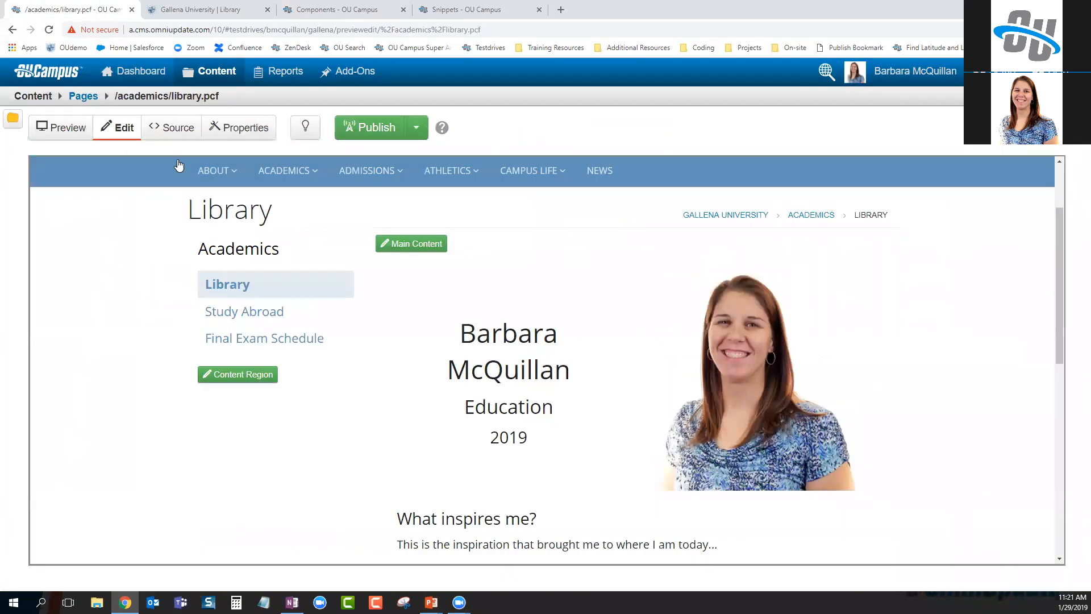
{"action": "left_click", "coordinate": [49, 29]}
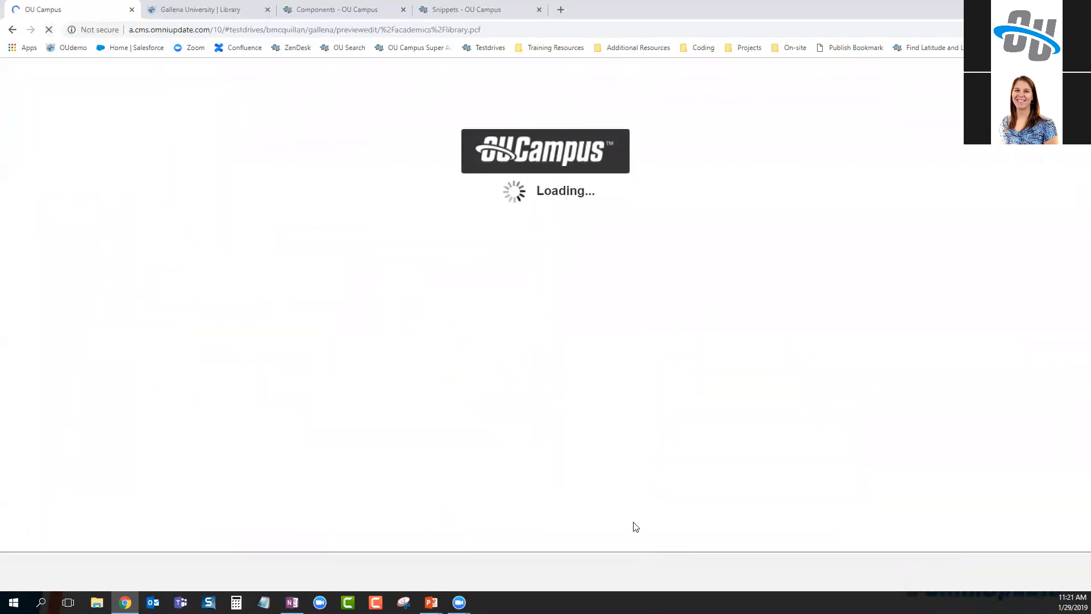
{"action": "scroll", "coordinate": [497, 397], "scroll_direction": "down", "scroll_amount": 5}
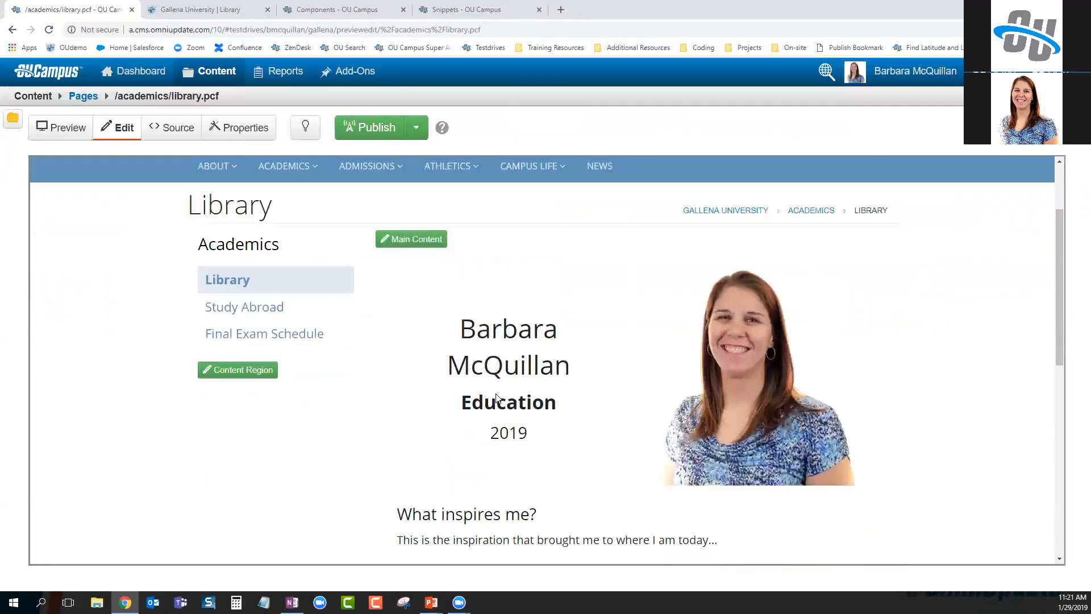
{"action": "left_click", "coordinate": [202, 9]}
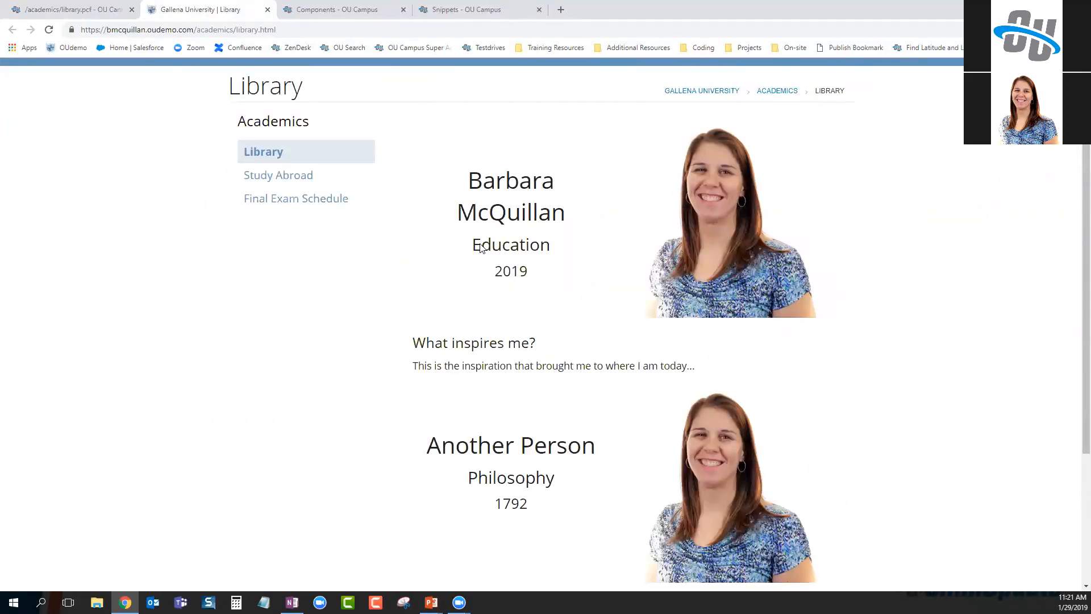
{"action": "left_click_drag", "start_coordinate": [482, 245], "coordinate": [540, 246]}
{"action": "left_click_drag", "start_coordinate": [472, 486], "coordinate": [576, 489]}
{"action": "left_click", "coordinate": [579, 492]}
{"action": "left_click", "coordinate": [77, 10]}
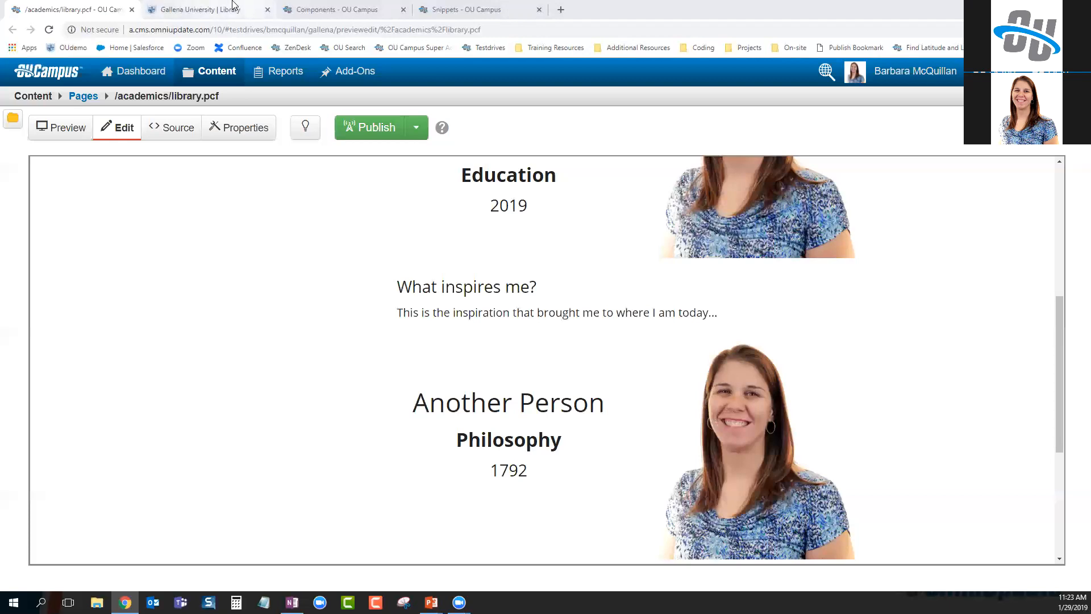
Check out Student Spotlight, try limiting it to the gallena site, then restore account-wide availability
{"action": "left_click", "coordinate": [349, 16]}
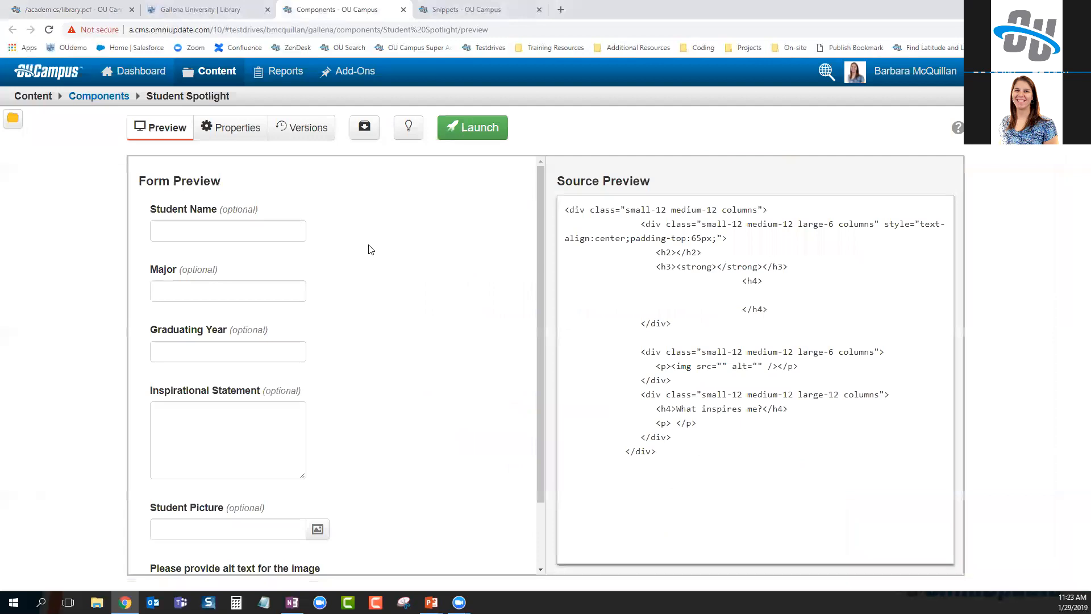
{"action": "left_click", "coordinate": [410, 132]}
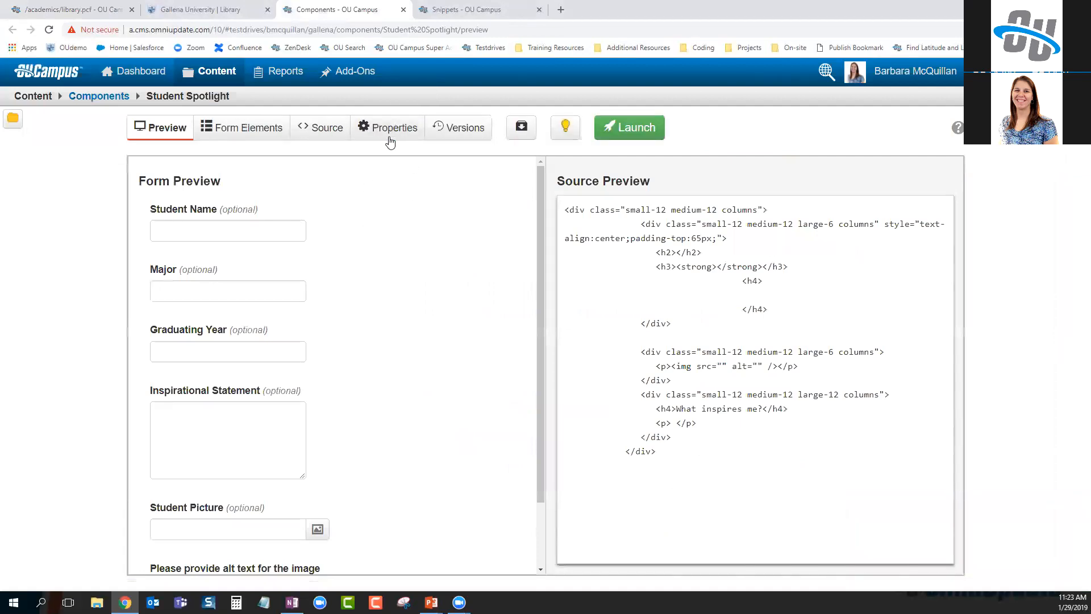
{"action": "left_click", "coordinate": [387, 133]}
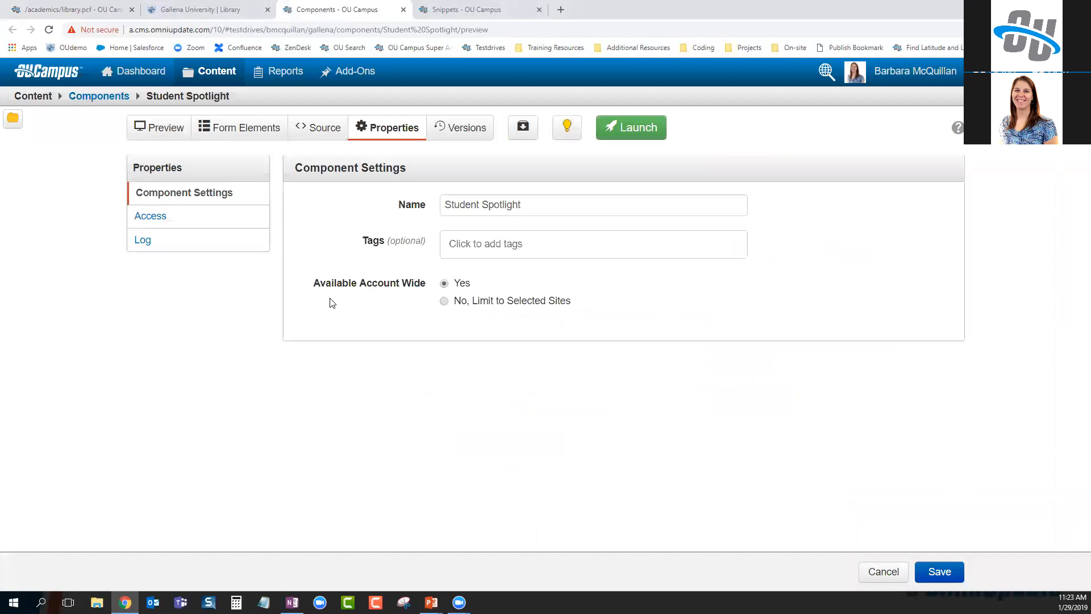
{"action": "left_click_drag", "start_coordinate": [314, 291], "coordinate": [429, 287]}
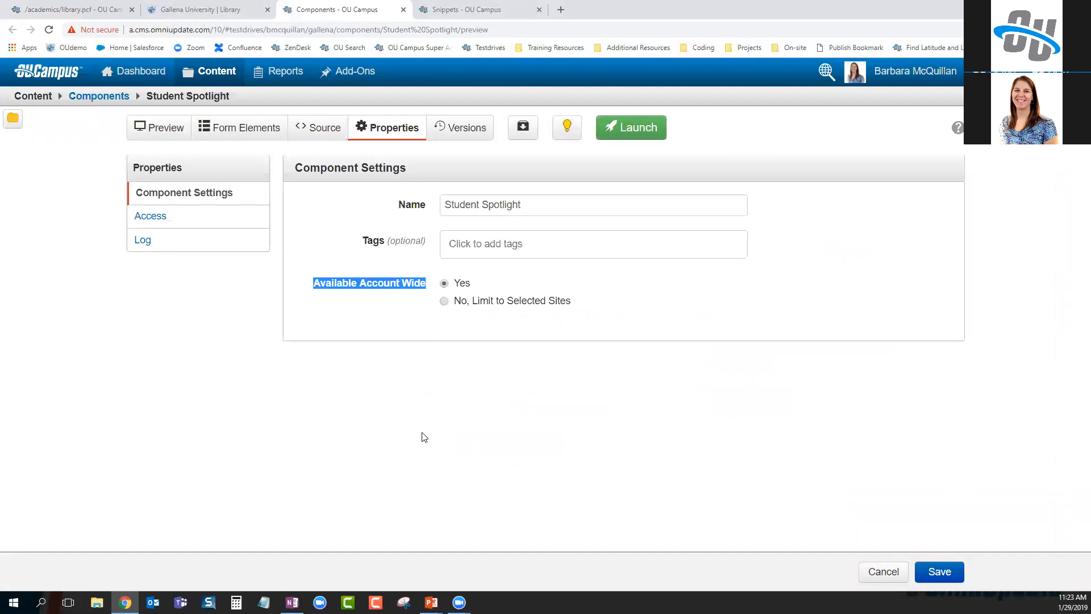
{"action": "left_click", "coordinate": [445, 301]}
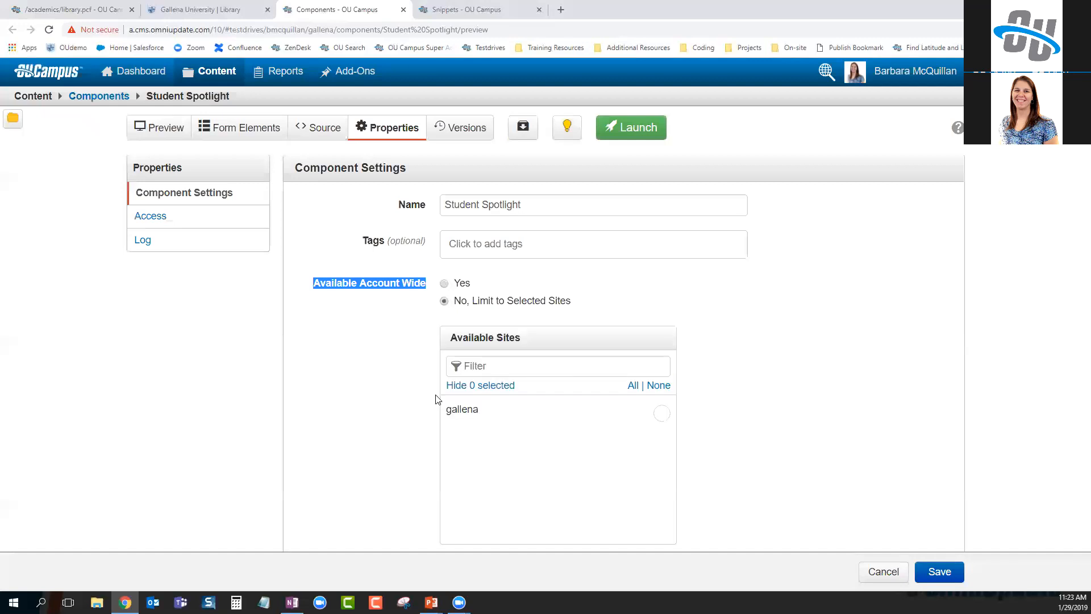
{"action": "left_click", "coordinate": [666, 415]}
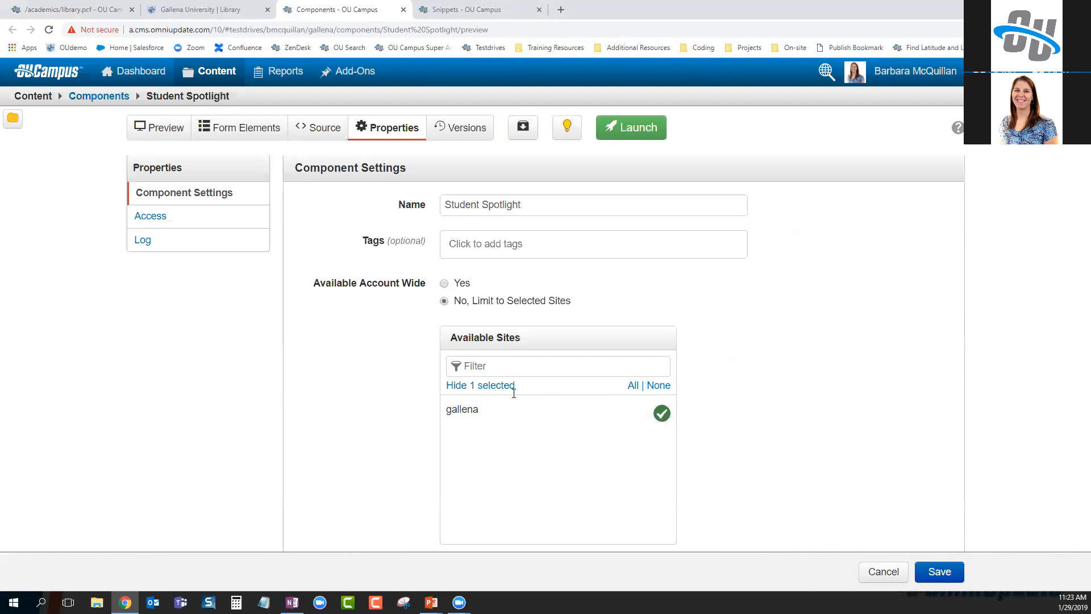
{"action": "left_click", "coordinate": [444, 283]}
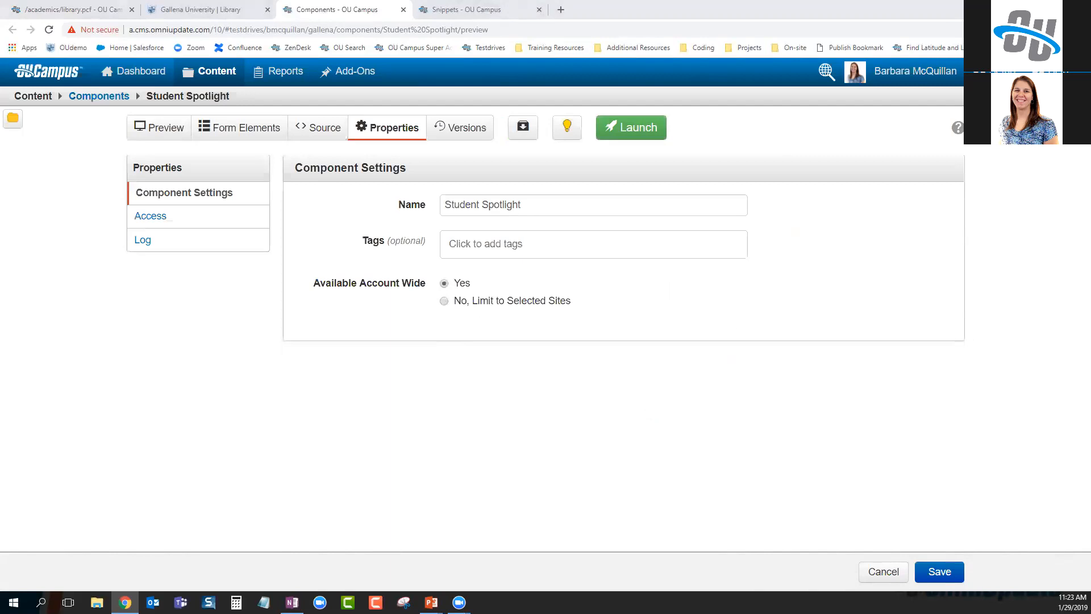
Open the Library page source and highlight the first component entry's year 2019, student name and Education major
{"action": "left_click", "coordinate": [62, 8]}
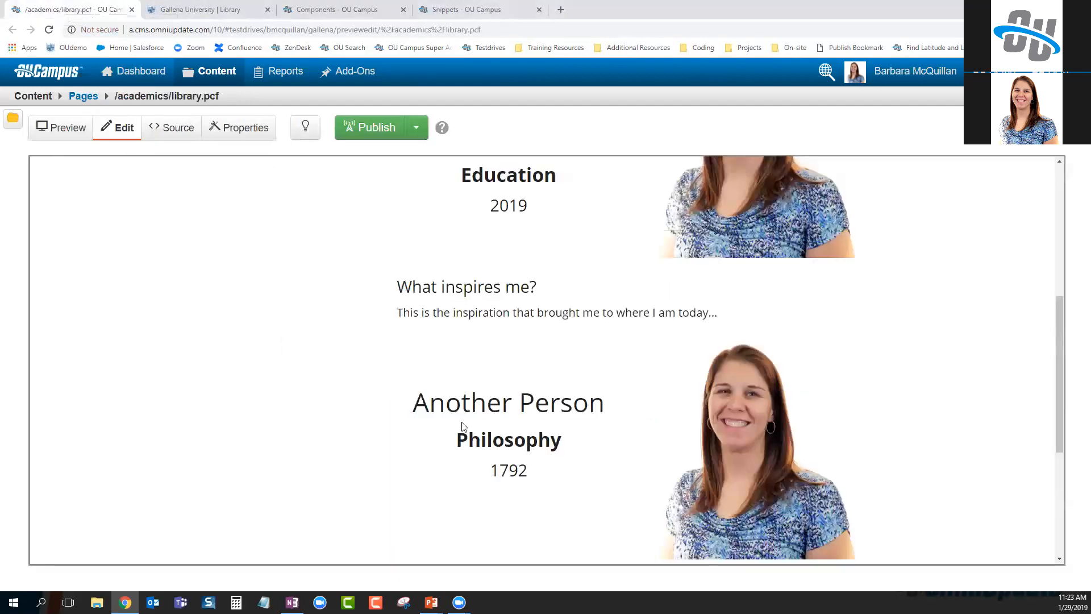
{"action": "left_click", "coordinate": [171, 131]}
{"action": "scroll", "coordinate": [596, 358], "scroll_direction": "down", "scroll_amount": 20}
{"action": "scroll", "coordinate": [596, 358], "scroll_direction": "down", "scroll_amount": 6}
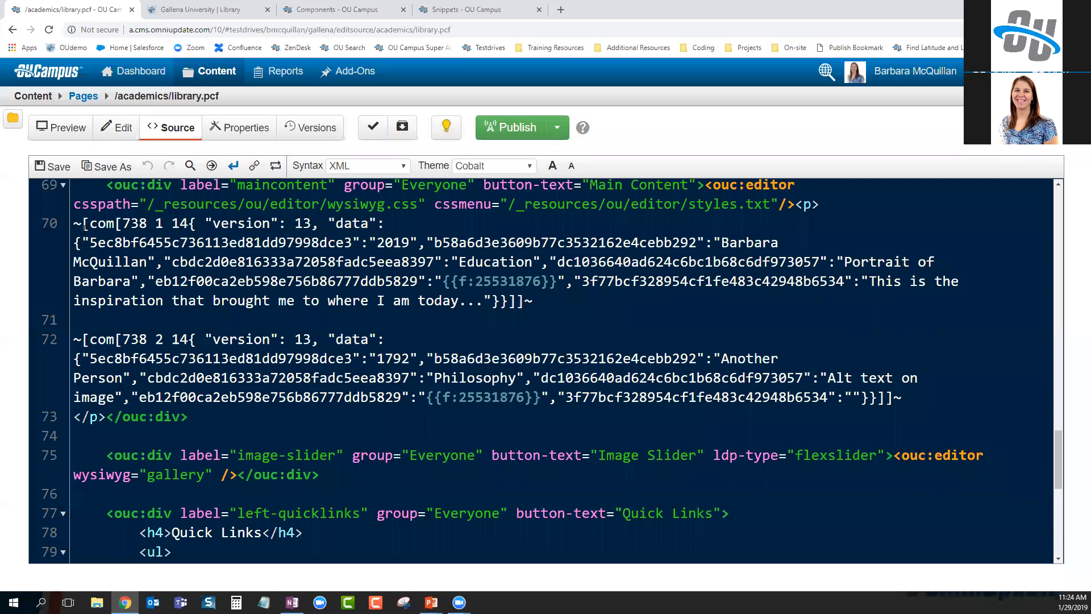
{"action": "left_click_drag", "start_coordinate": [74, 225], "coordinate": [314, 228]}
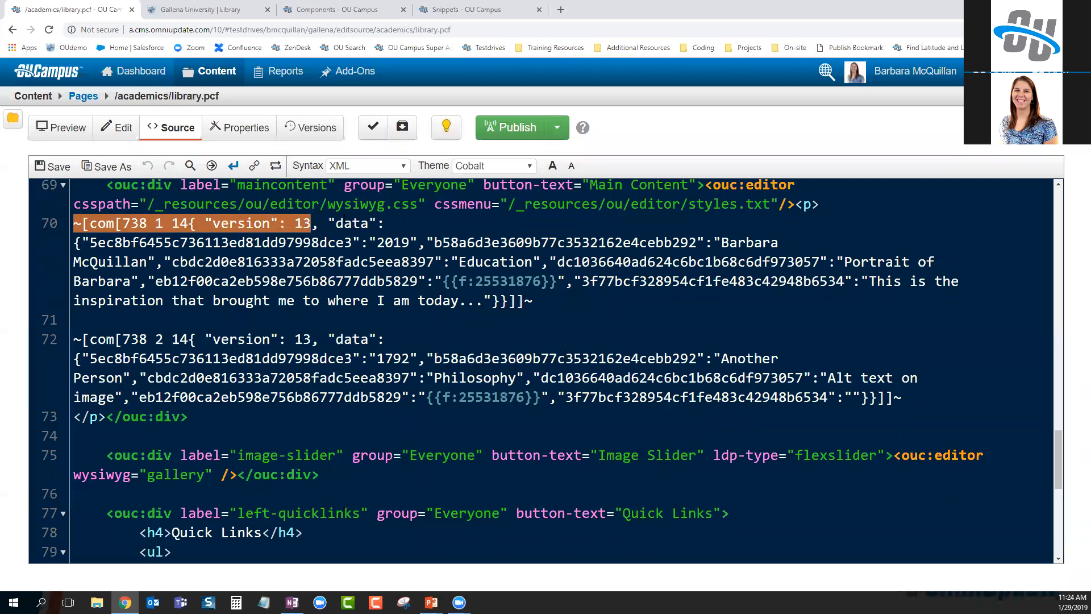
{"action": "double_click", "coordinate": [387, 243]}
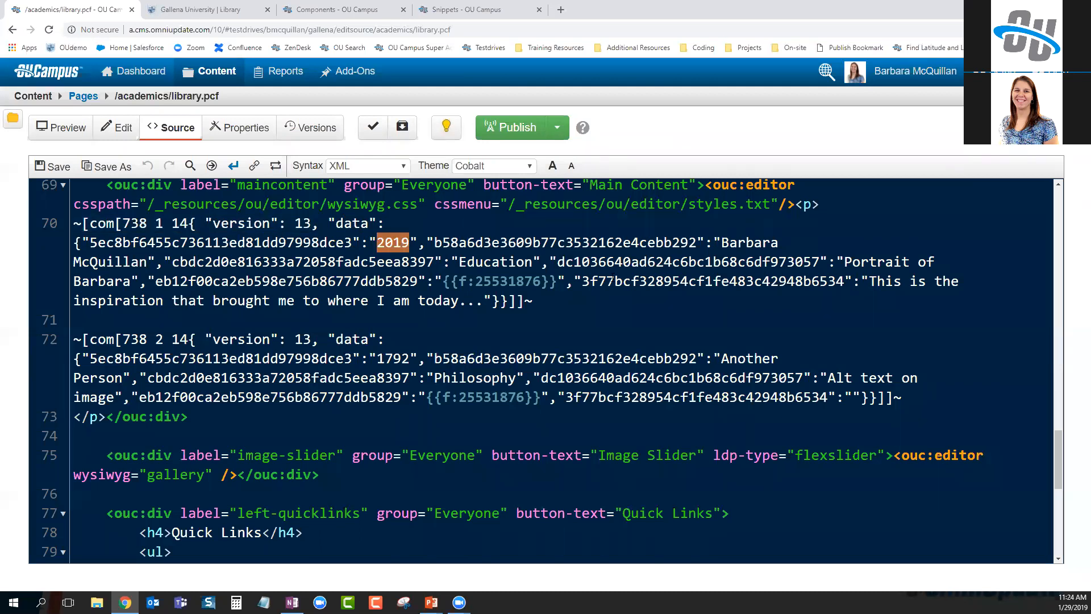
{"action": "left_click_drag", "start_coordinate": [721, 242], "coordinate": [148, 261]}
{"action": "double_click", "coordinate": [495, 261]}
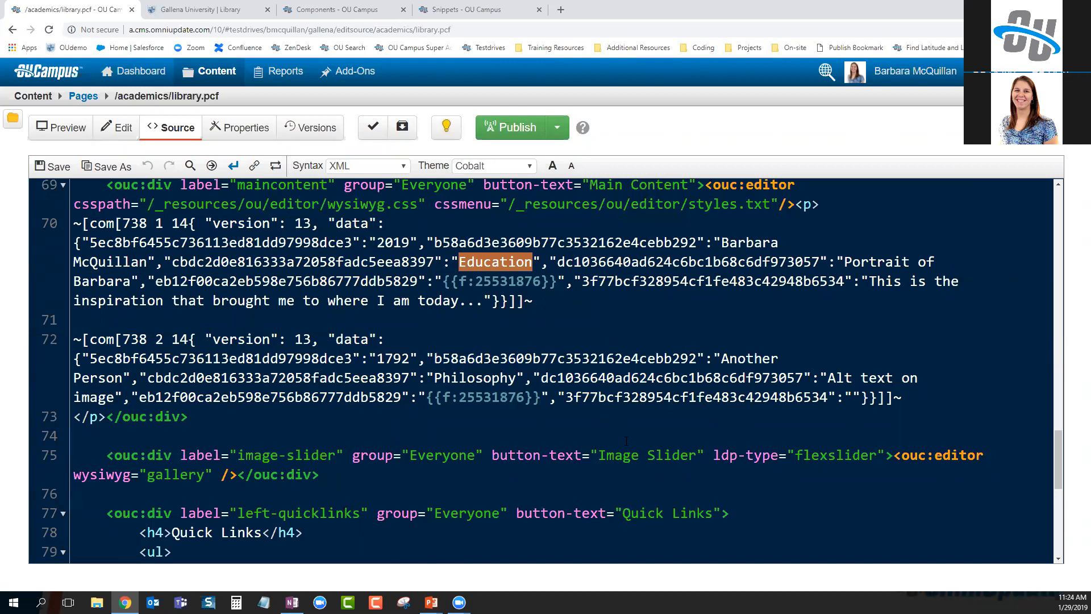
{"action": "left_click", "coordinate": [700, 329]}
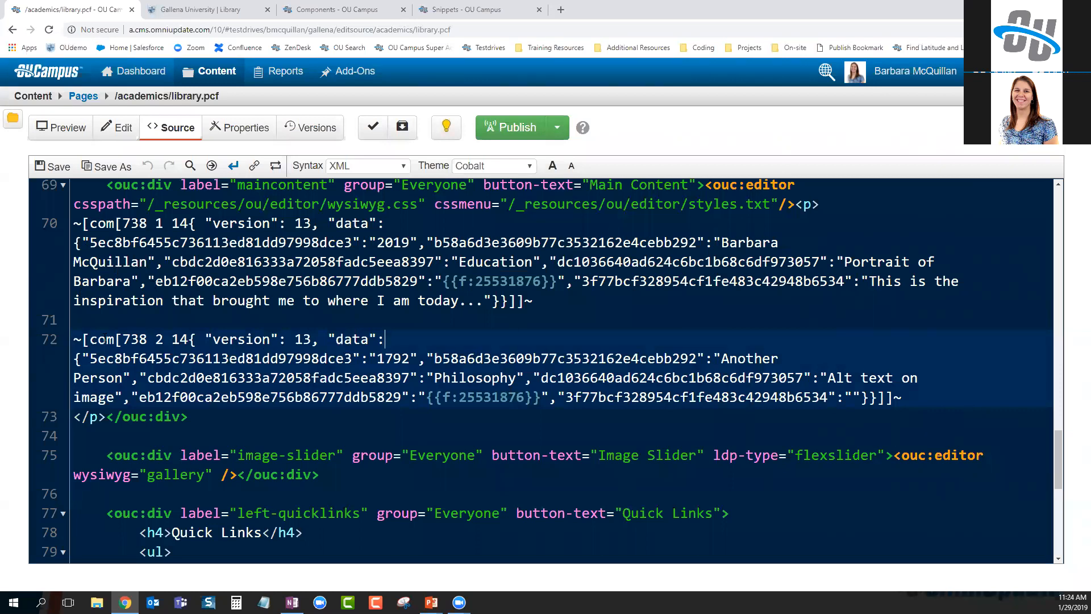
Highlight the two component instances' identifiers, com[738 1 14 and com[738 2 14
{"action": "left_click_drag", "start_coordinate": [90, 223], "coordinate": [187, 224]}
{"action": "left_click_drag", "start_coordinate": [90, 339], "coordinate": [190, 339]}
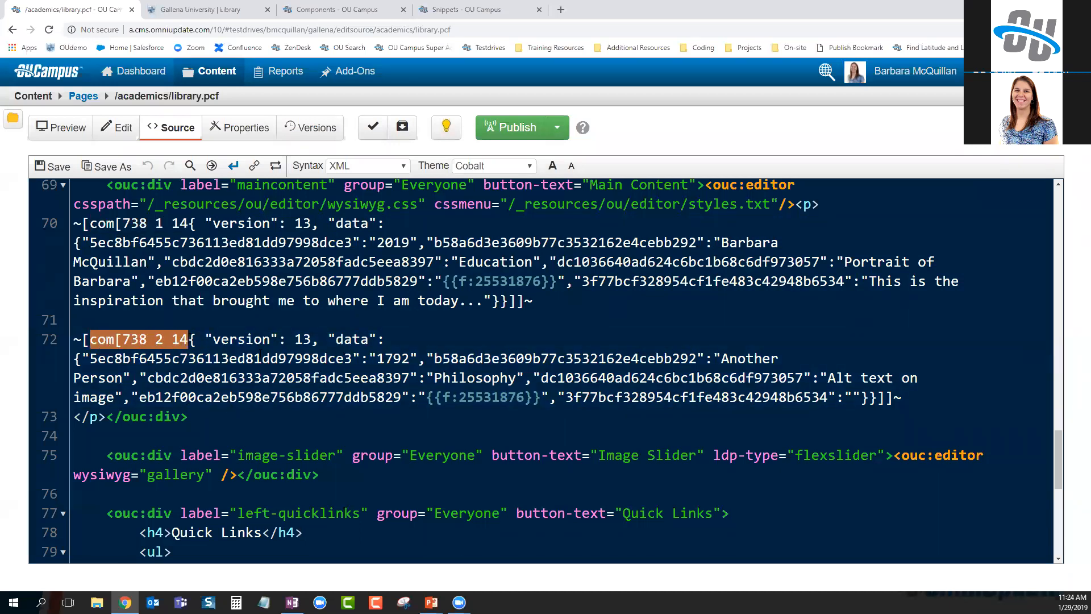
{"action": "left_click", "coordinate": [256, 358]}
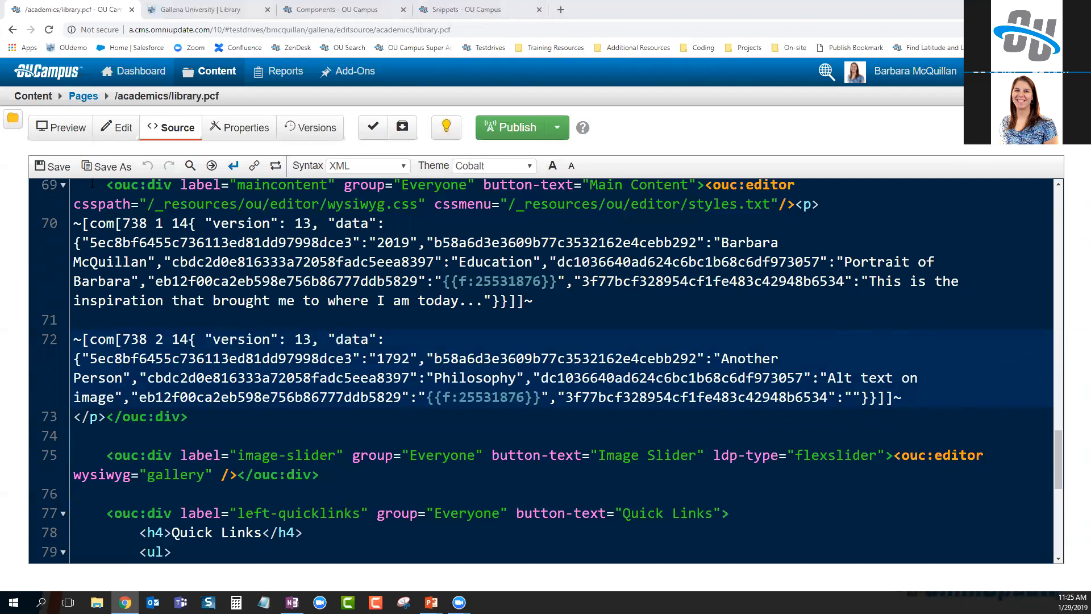
Return to the Library page's edit view, glance at the live page, then open Student Spotlight's source
{"action": "left_click", "coordinate": [117, 127]}
{"action": "scroll", "coordinate": [533, 341], "scroll_direction": "down", "scroll_amount": 3}
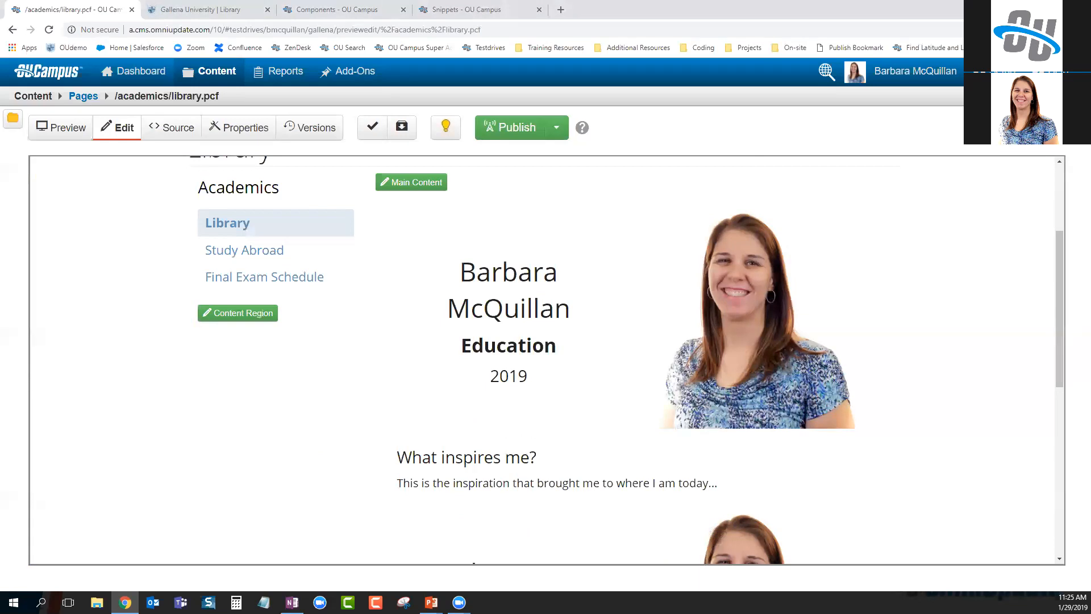
{"action": "left_click", "coordinate": [179, 9]}
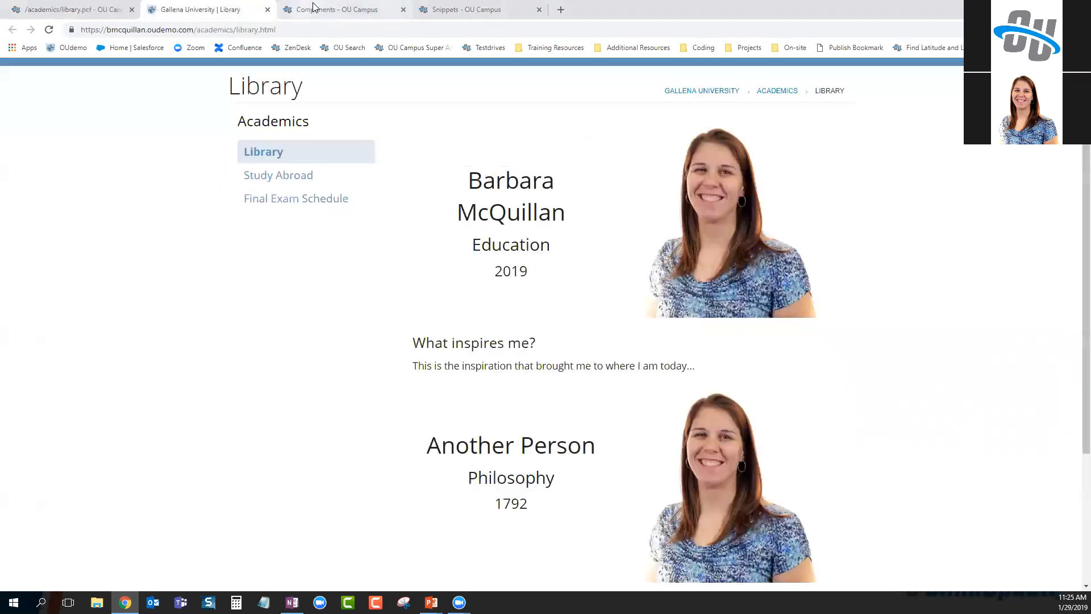
{"action": "left_click", "coordinate": [314, 7]}
{"action": "left_click", "coordinate": [320, 127]}
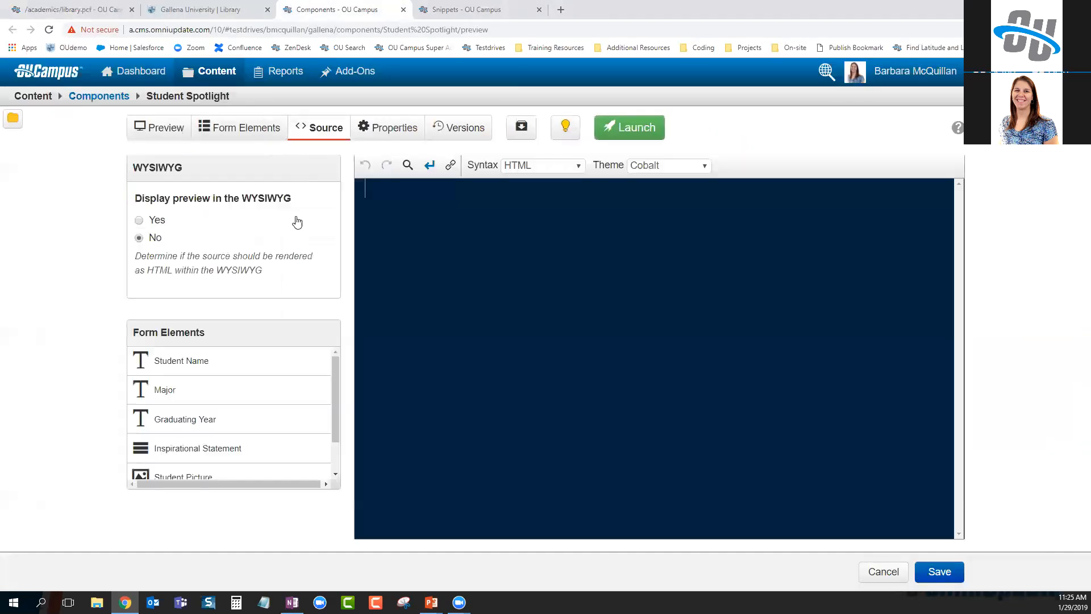
Open the Syntax dropdown in the Student Spotlight source editor toolbar
{"action": "left_click", "coordinate": [578, 166]}
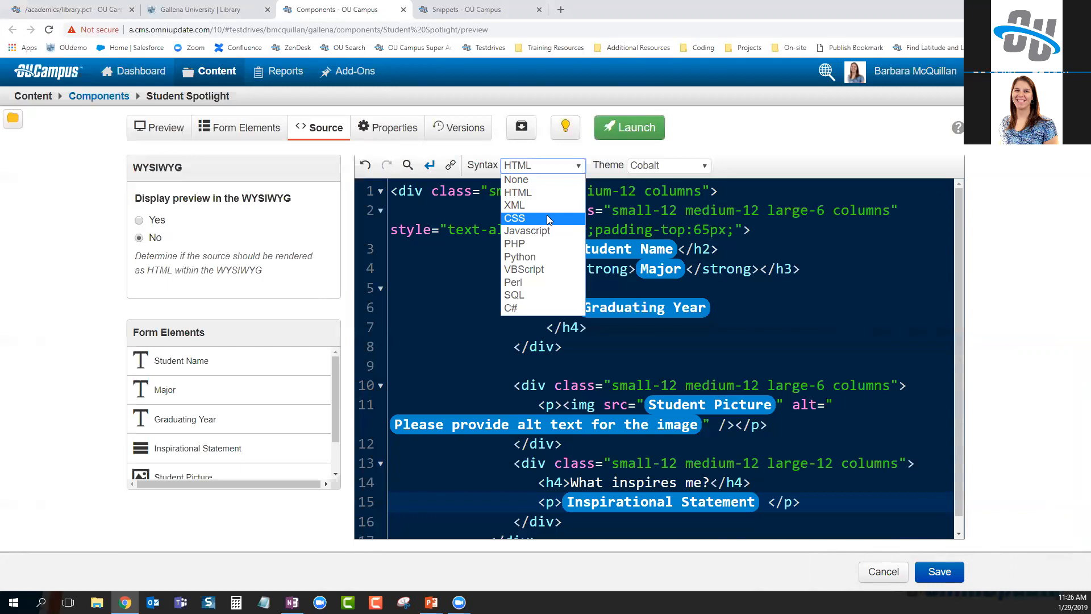
Keep the source's syntax highlighting on HTML and highlight the student picture image markup
{"action": "key", "text": "Up"}
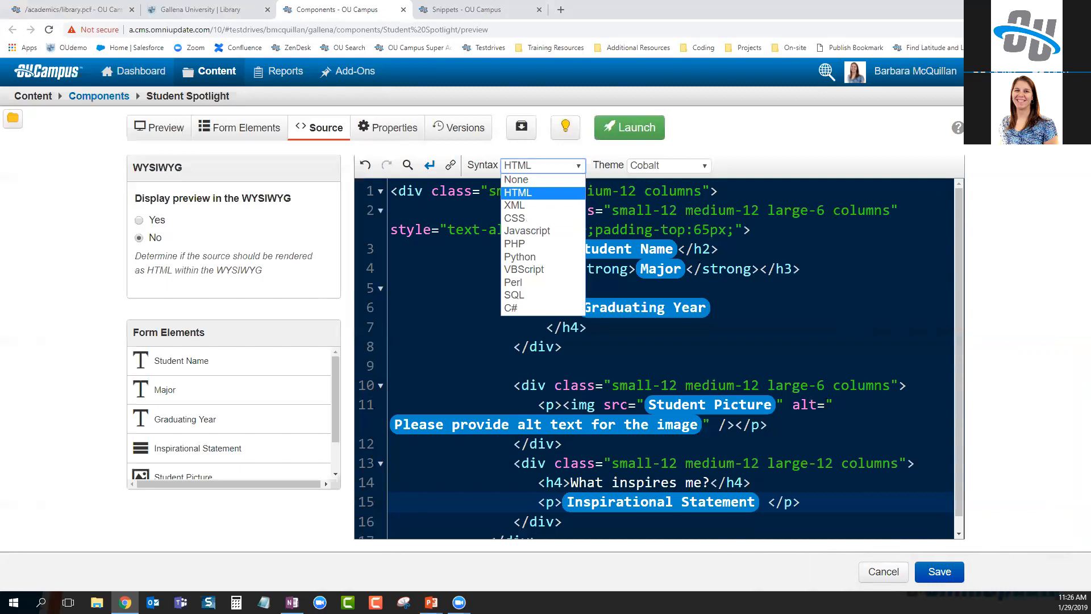
{"action": "key", "text": "Escape"}
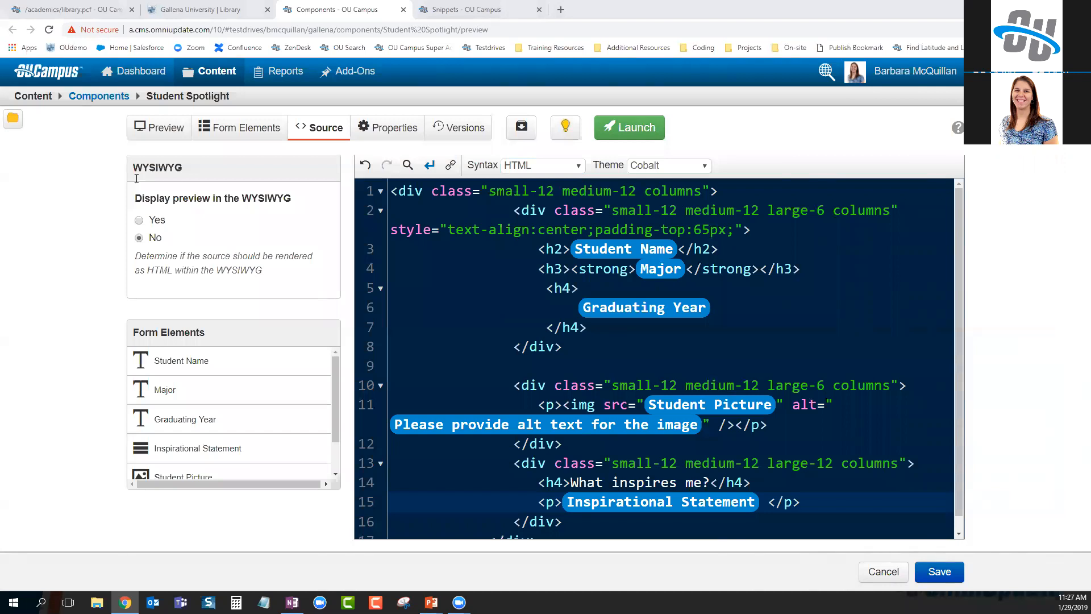
{"action": "left_click", "coordinate": [737, 278]}
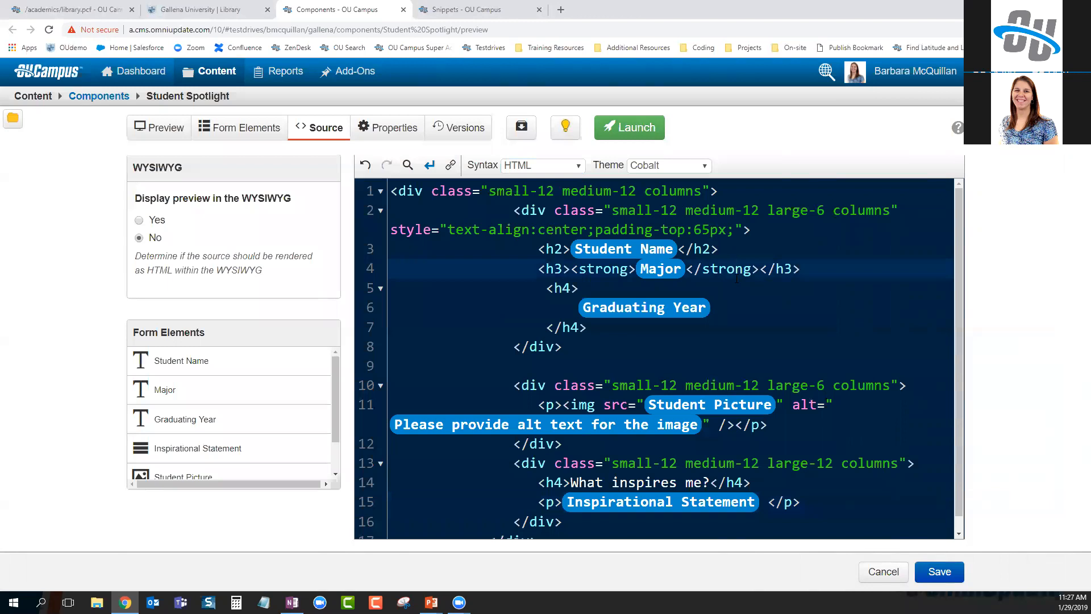
{"action": "scroll", "coordinate": [591, 405], "scroll_direction": "down", "scroll_amount": 1}
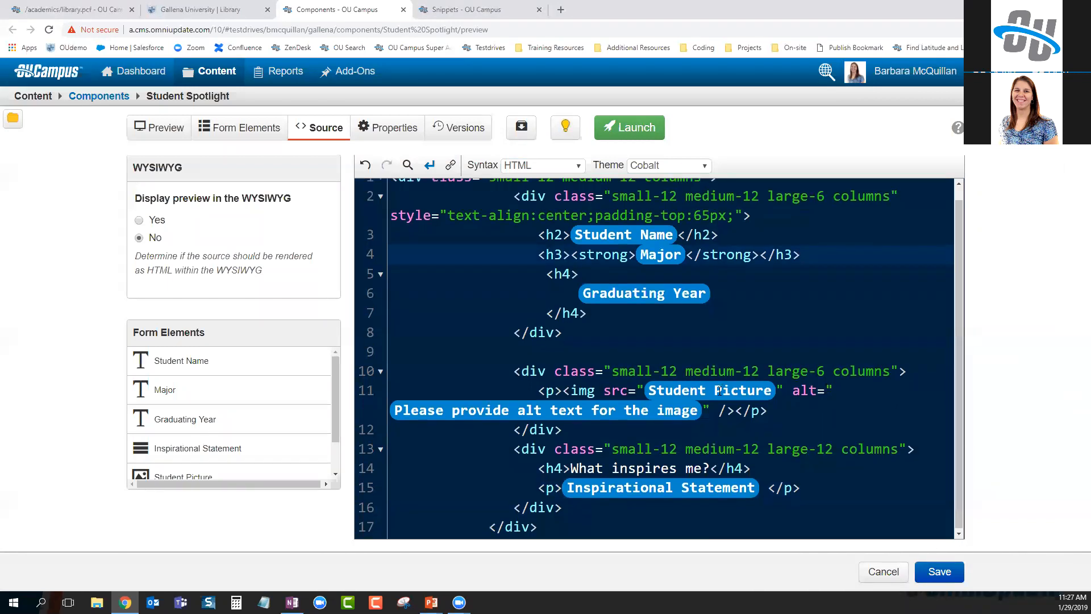
{"action": "left_click_drag", "start_coordinate": [560, 391], "coordinate": [771, 404]}
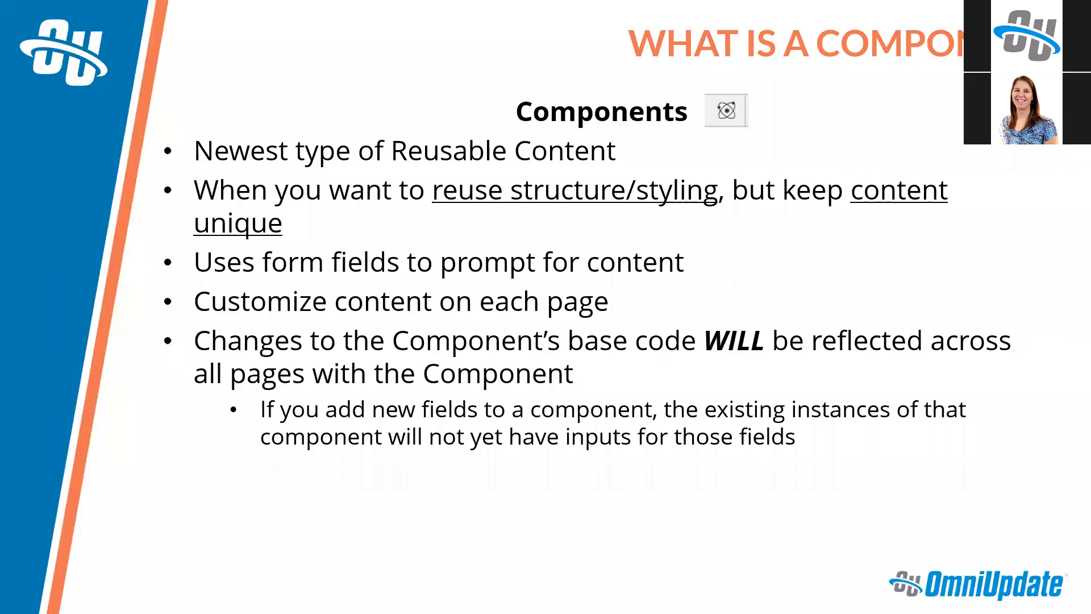
Show the next slide's variable-rows and Accordions or Tabs bullets, then leave the slideshow
{"action": "key", "text": "Right"}
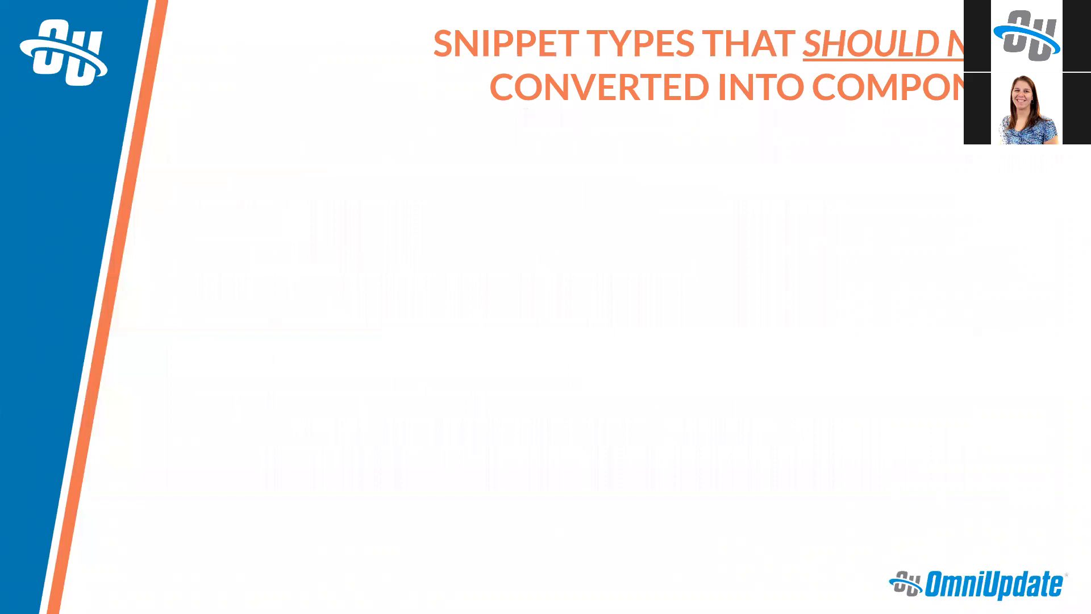
{"action": "key", "text": "Right"}
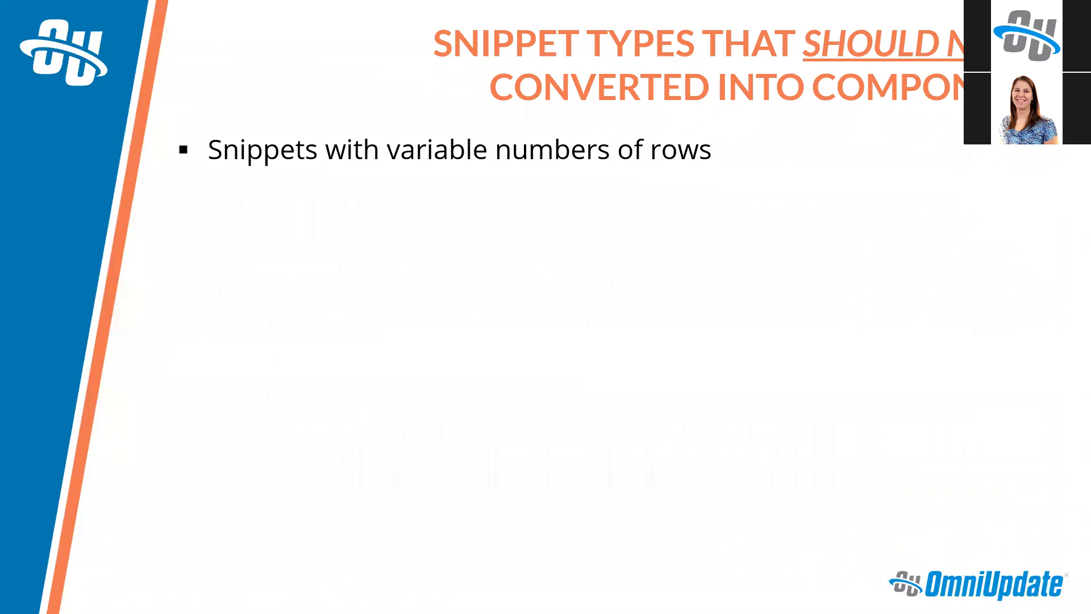
{"action": "key", "text": "Right"}
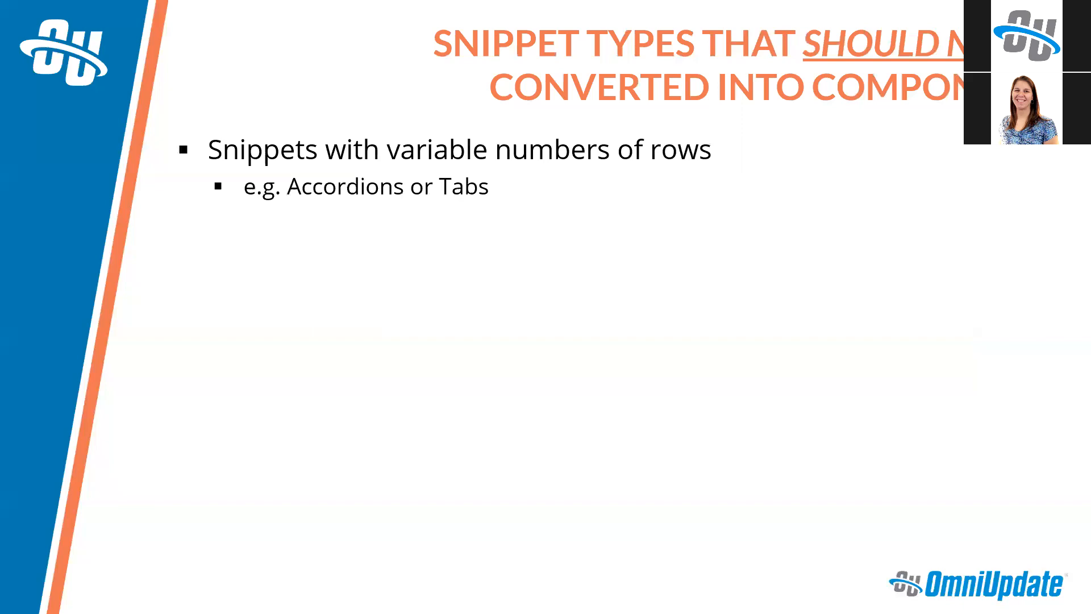
{"action": "key", "text": "alt+Tab"}
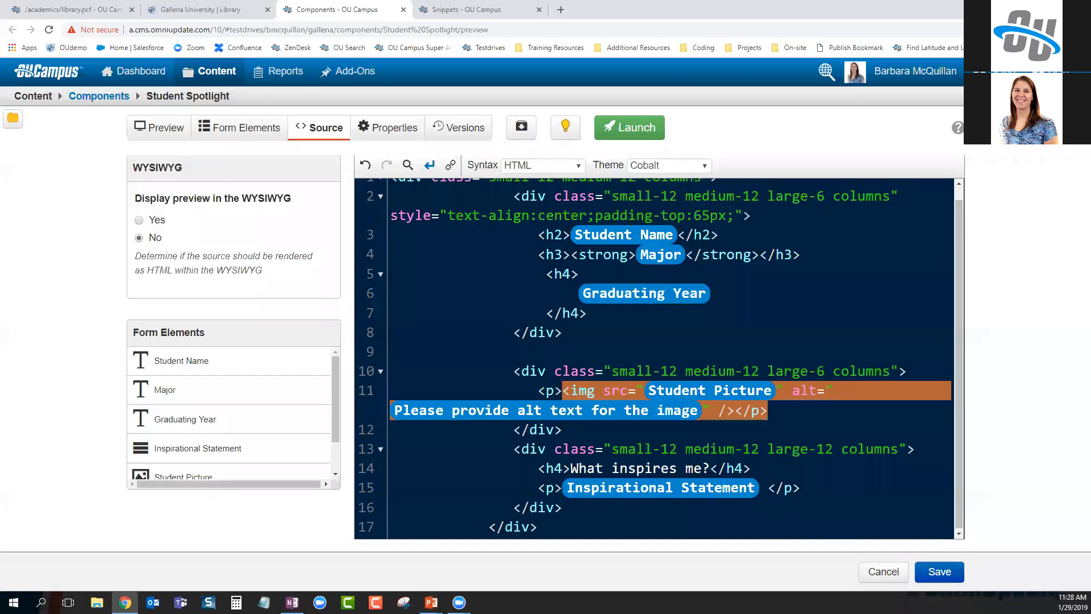
Delete both Student Spotlight entries from Main Content and browse Training Tuesday Examples snippets
{"action": "left_click", "coordinate": [65, 9]}
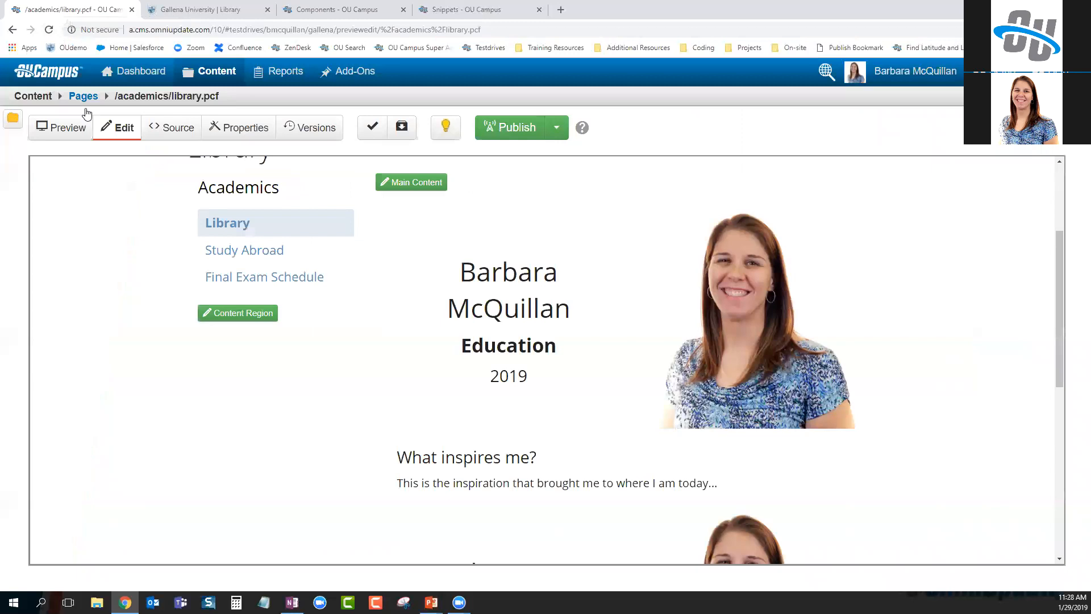
{"action": "left_click", "coordinate": [434, 188]}
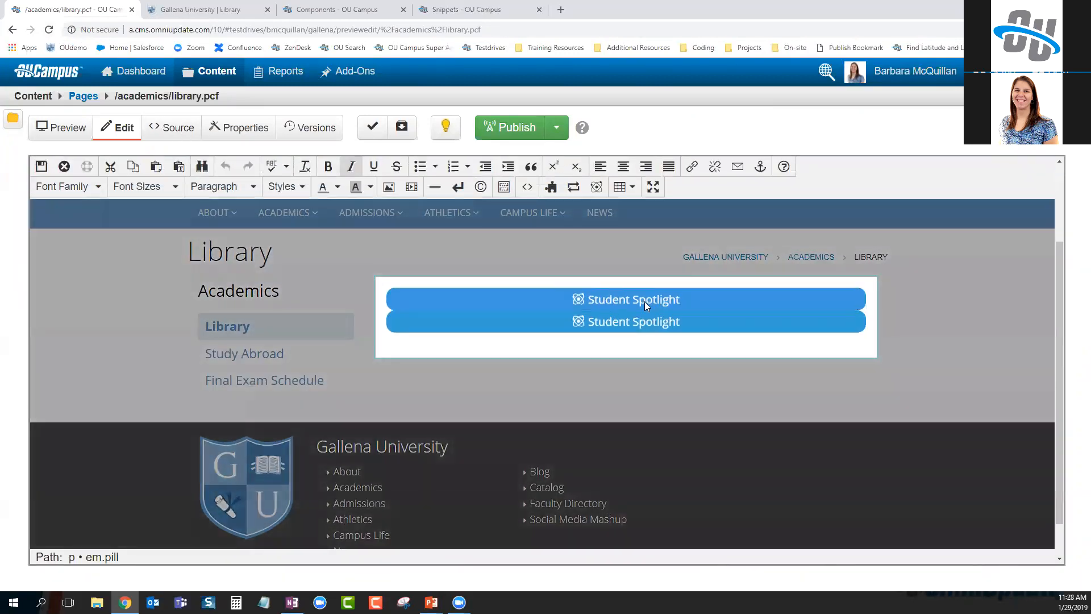
{"action": "left_click", "coordinate": [644, 302]}
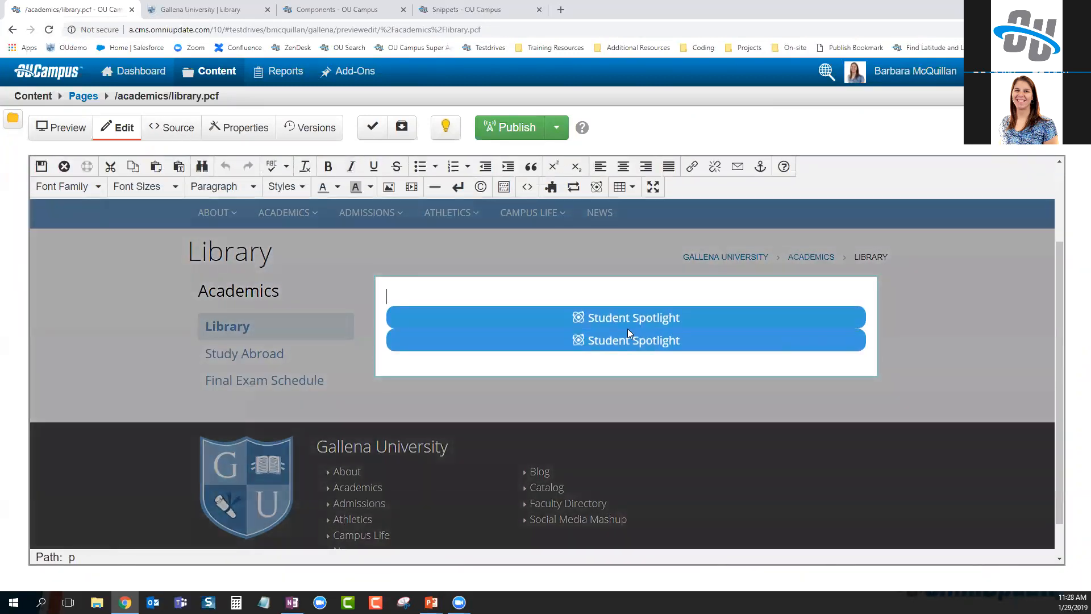
{"action": "left_click", "coordinate": [617, 318]}
{"action": "left_click", "coordinate": [650, 367]}
{"action": "left_click", "coordinate": [637, 315]}
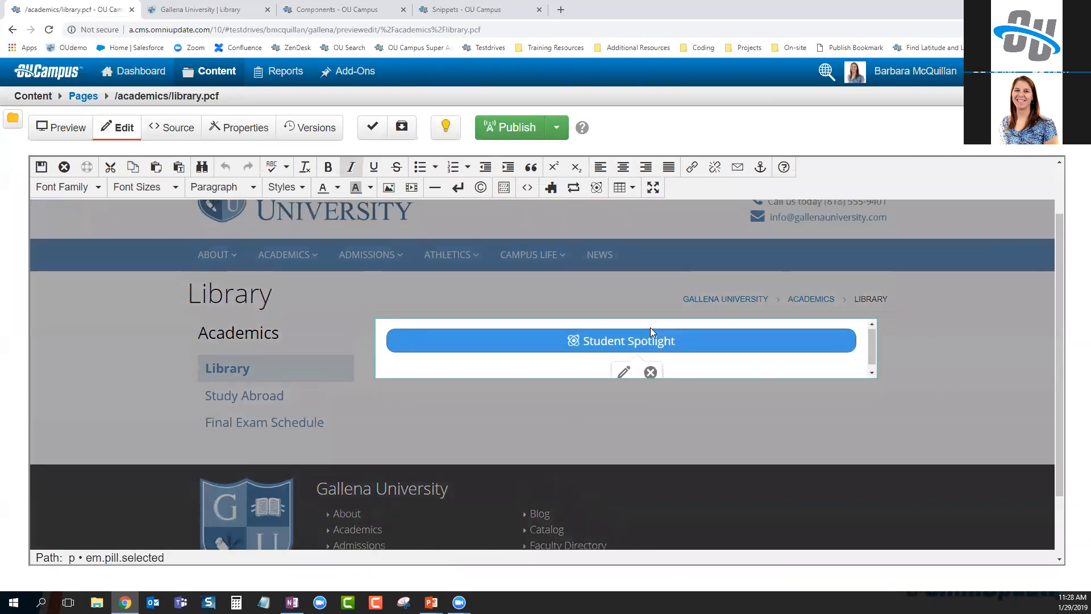
{"action": "left_click", "coordinate": [650, 369]}
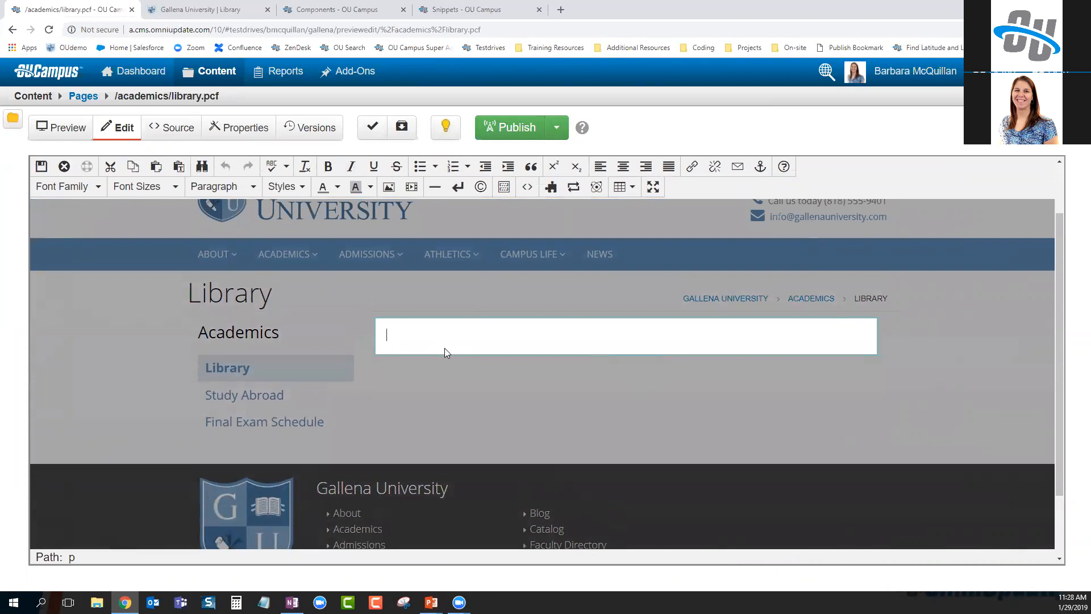
{"action": "left_click", "coordinate": [550, 187]}
{"action": "left_click", "coordinate": [349, 148]}
Insert the Training Tuesday Examples Accordion snippet, save, and test its heading panels
{"action": "left_click", "coordinate": [361, 216]}
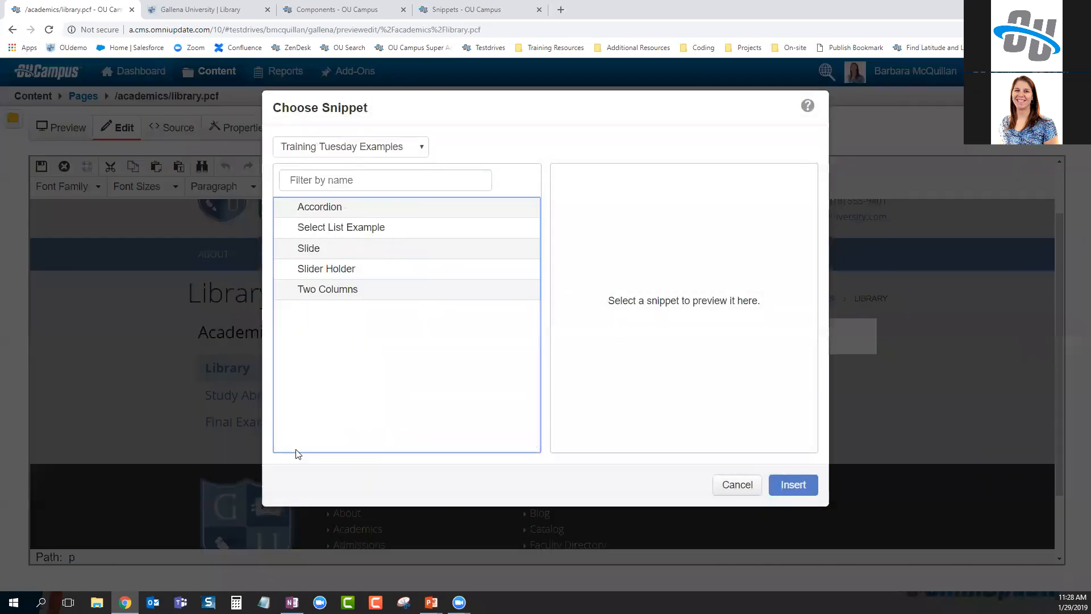
{"action": "left_click", "coordinate": [345, 206]}
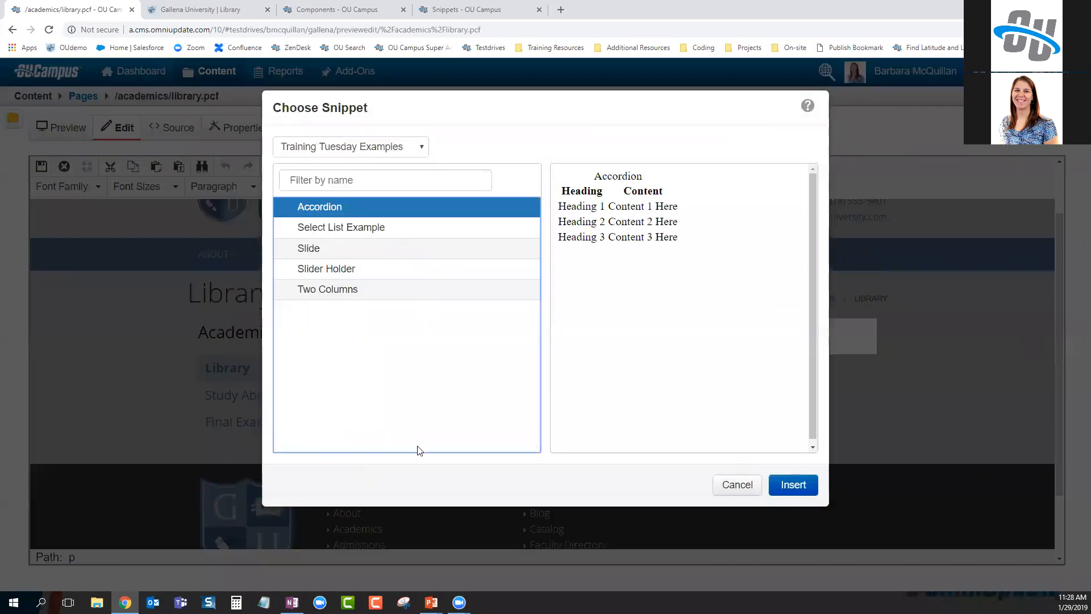
{"action": "left_click", "coordinate": [794, 489]}
{"action": "scroll", "coordinate": [665, 434], "scroll_direction": "down", "scroll_amount": 2}
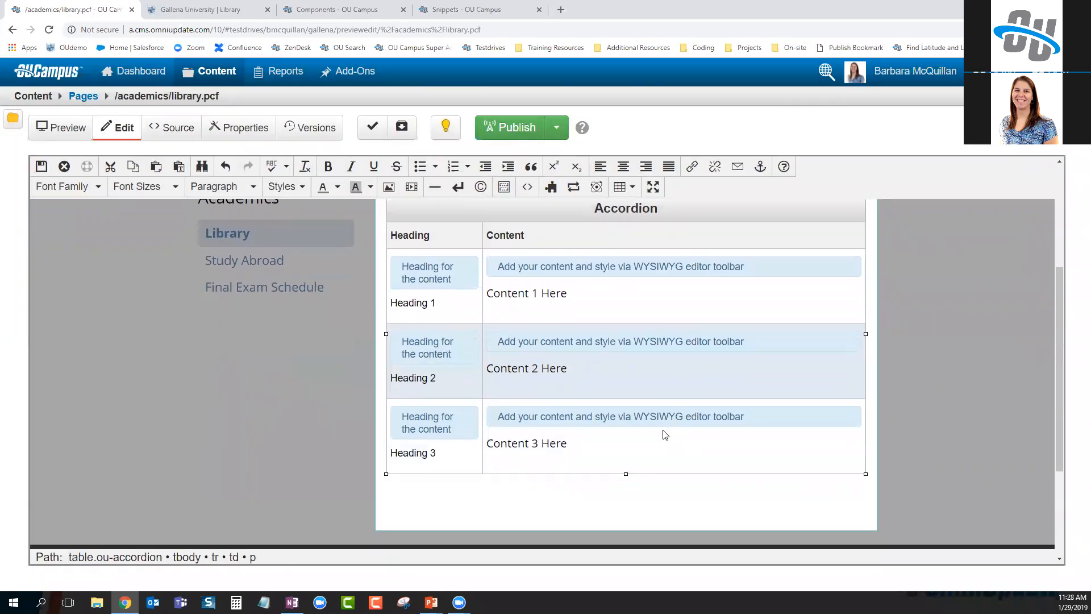
{"action": "left_click", "coordinate": [41, 166]}
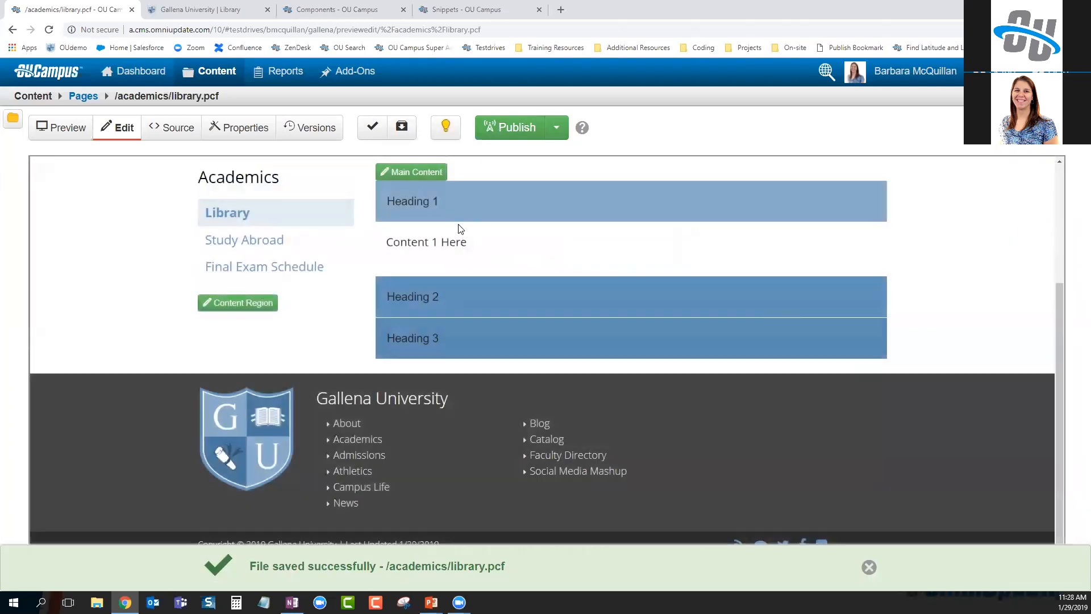
{"action": "left_click", "coordinate": [454, 216]}
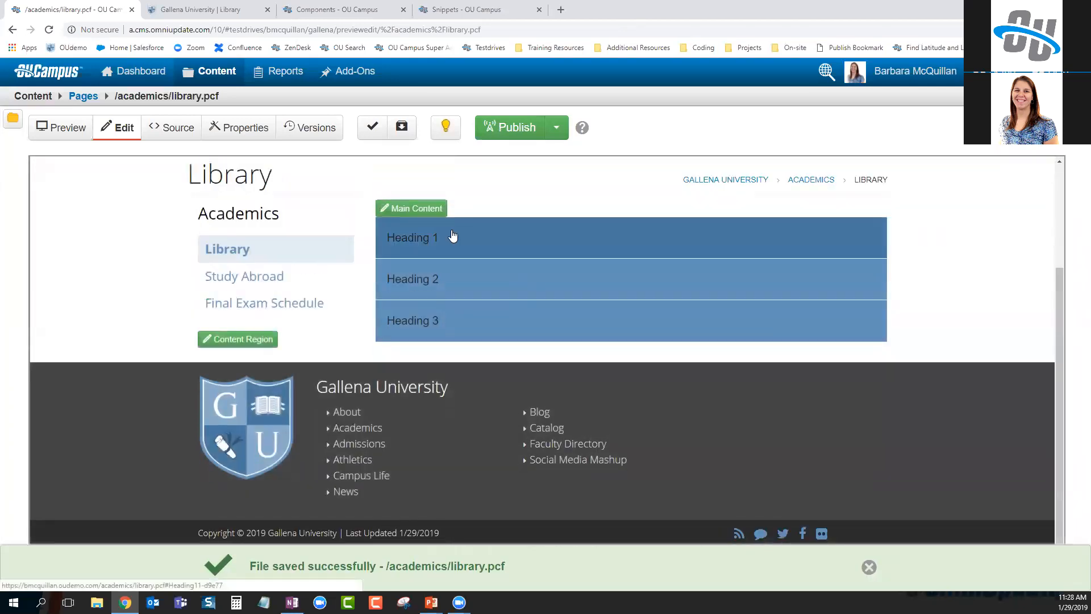
{"action": "left_click", "coordinate": [444, 284]}
{"action": "left_click", "coordinate": [439, 250]}
Add a new accordion row after Heading 3 with the content 'Content for row 4'
{"action": "left_click", "coordinate": [423, 209]}
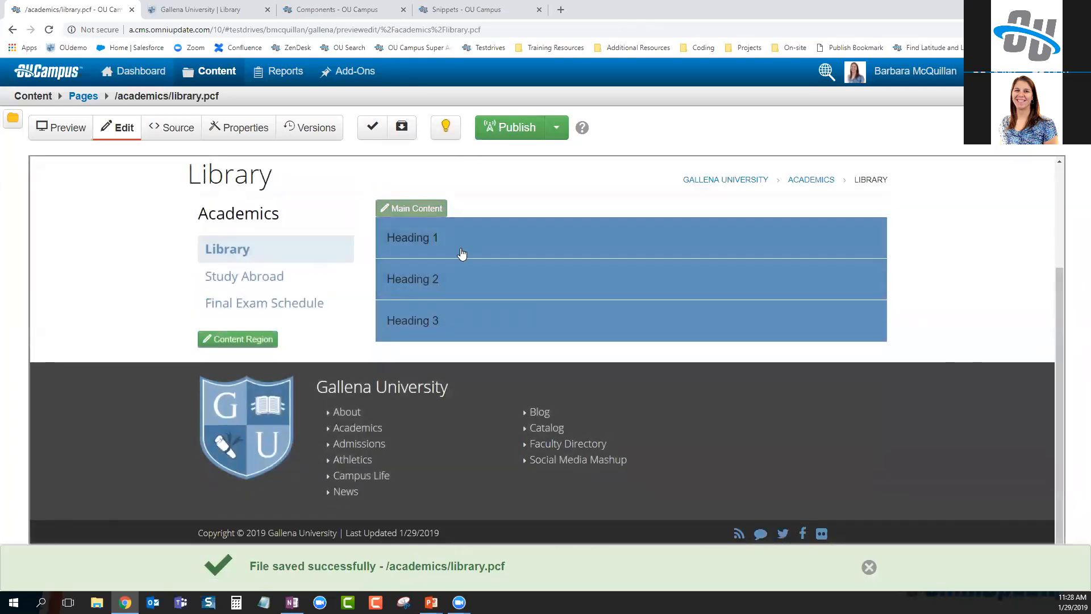
{"action": "scroll", "coordinate": [608, 412], "scroll_direction": "down", "scroll_amount": 2}
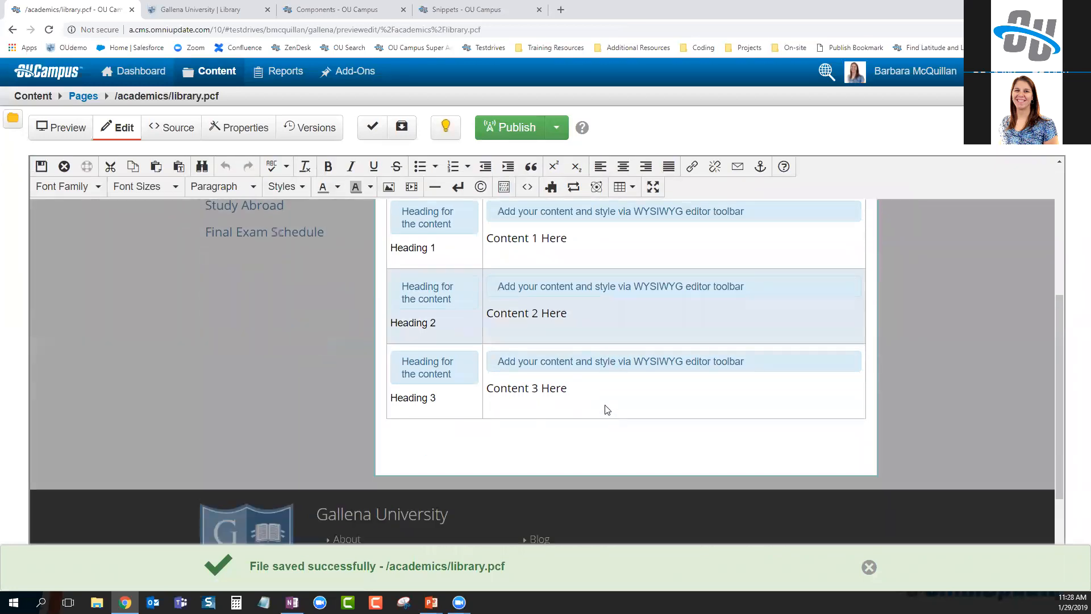
{"action": "right_click", "coordinate": [603, 398]}
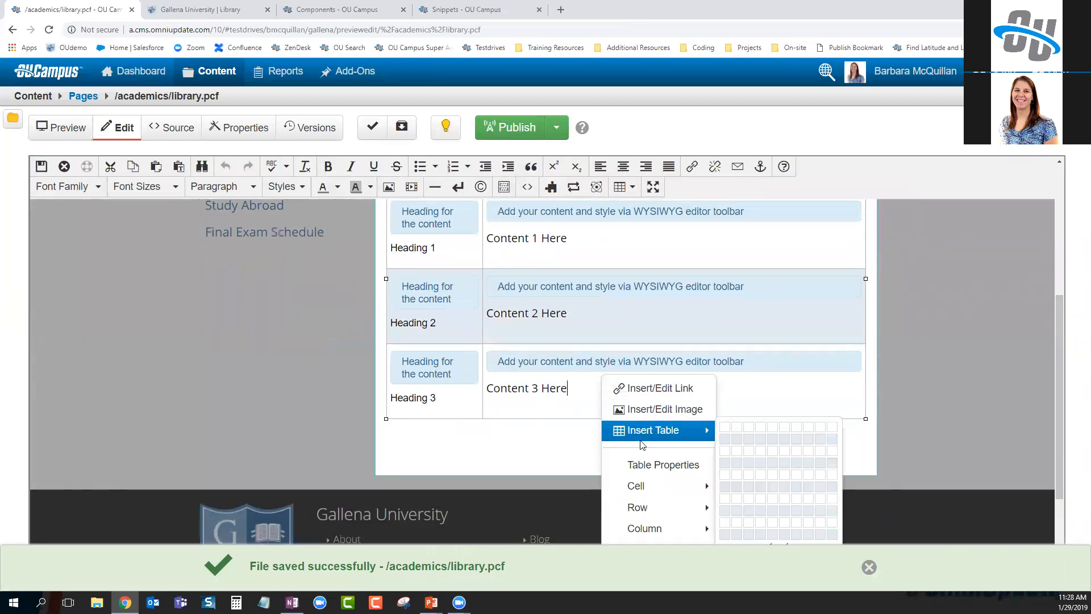
{"action": "mouse_move", "coordinate": [657, 506]}
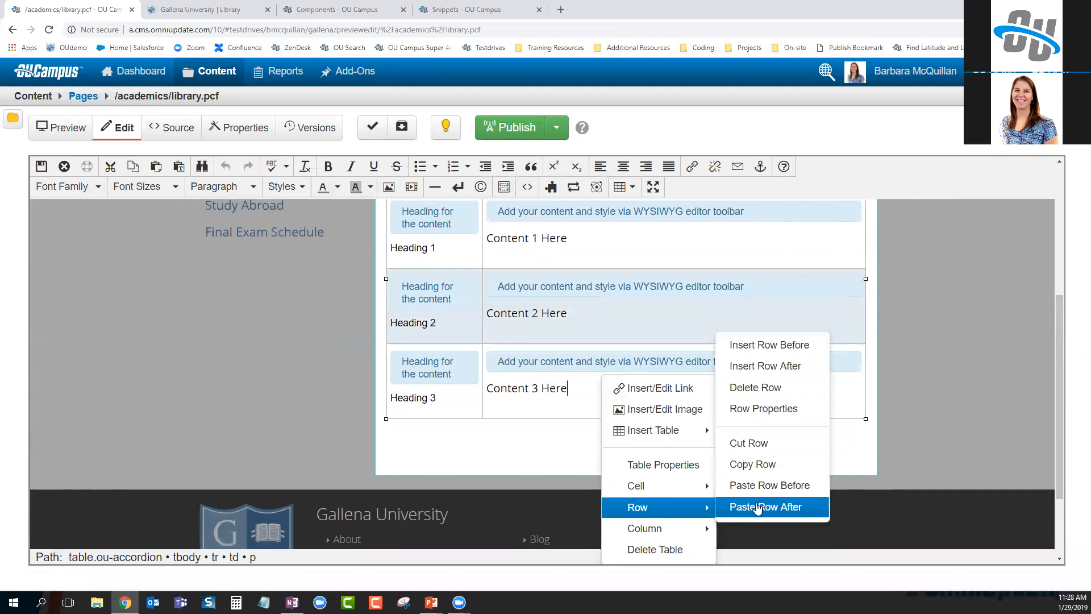
{"action": "right_click", "coordinate": [585, 401]}
{"action": "left_click", "coordinate": [554, 390]}
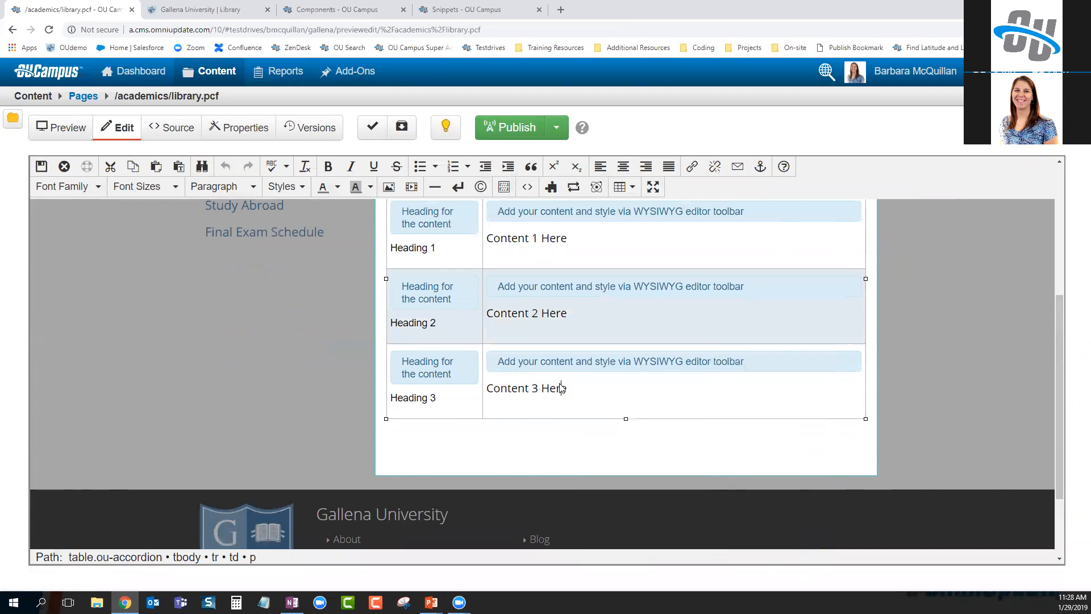
{"action": "right_click", "coordinate": [573, 384]}
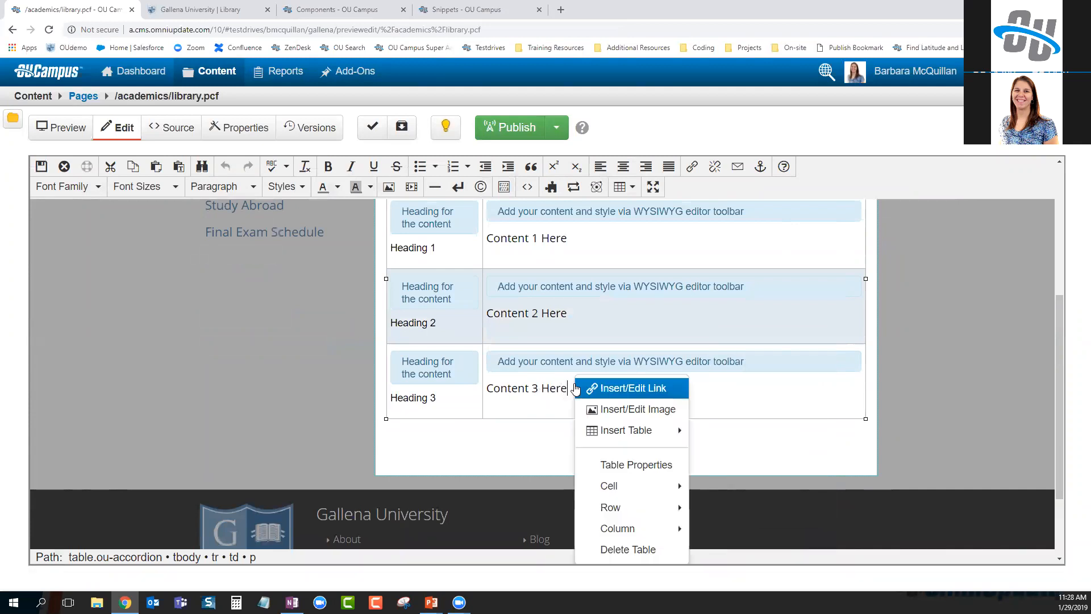
{"action": "mouse_move", "coordinate": [616, 507]}
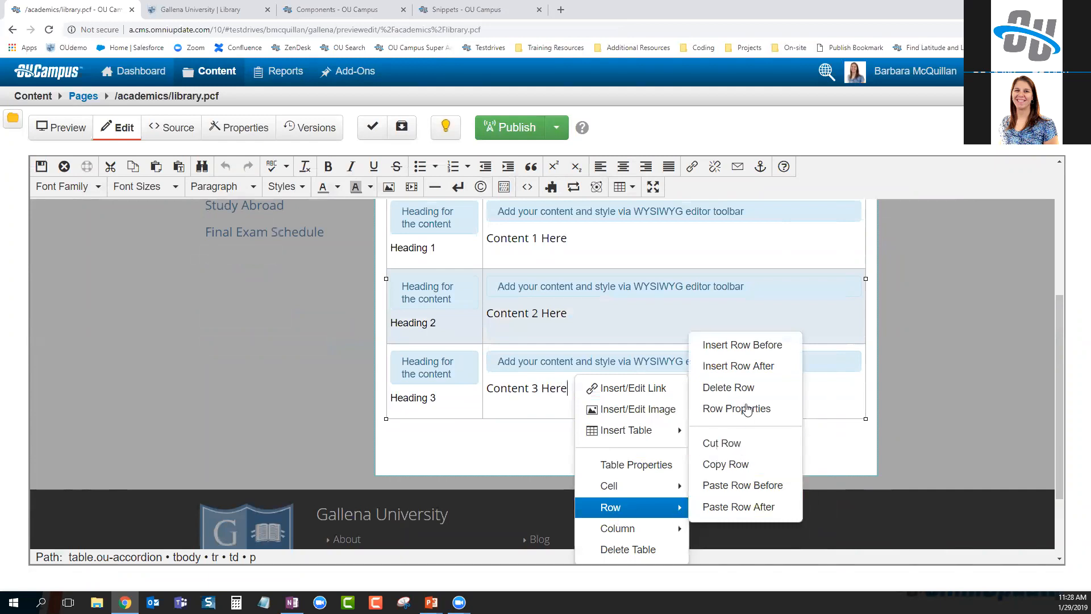
{"action": "left_click", "coordinate": [751, 370]}
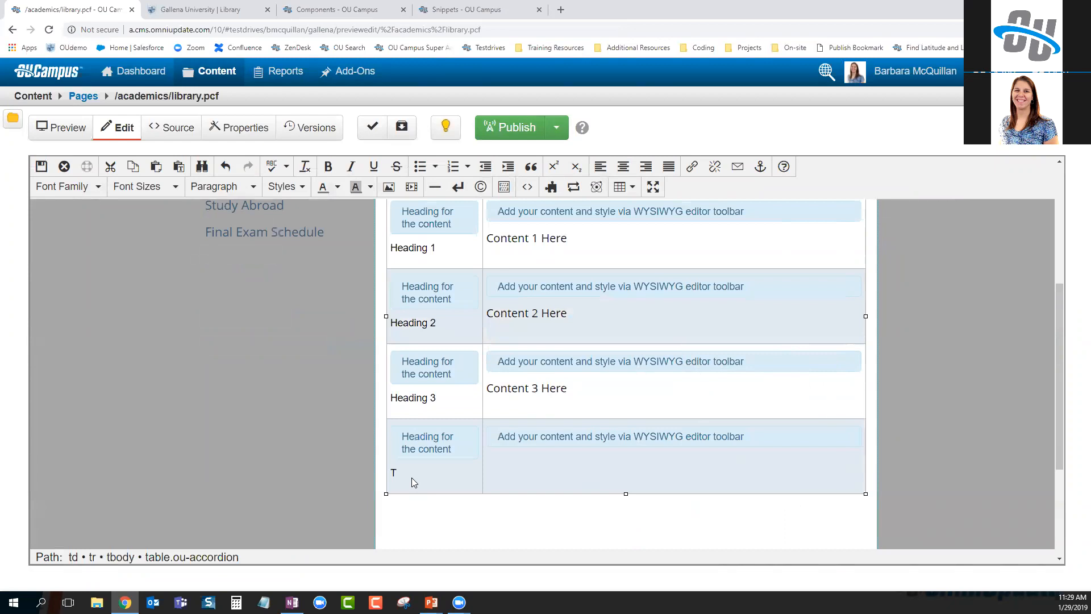
{"action": "key", "text": "Tab"}
{"action": "type", "text": "Content for row 4"}
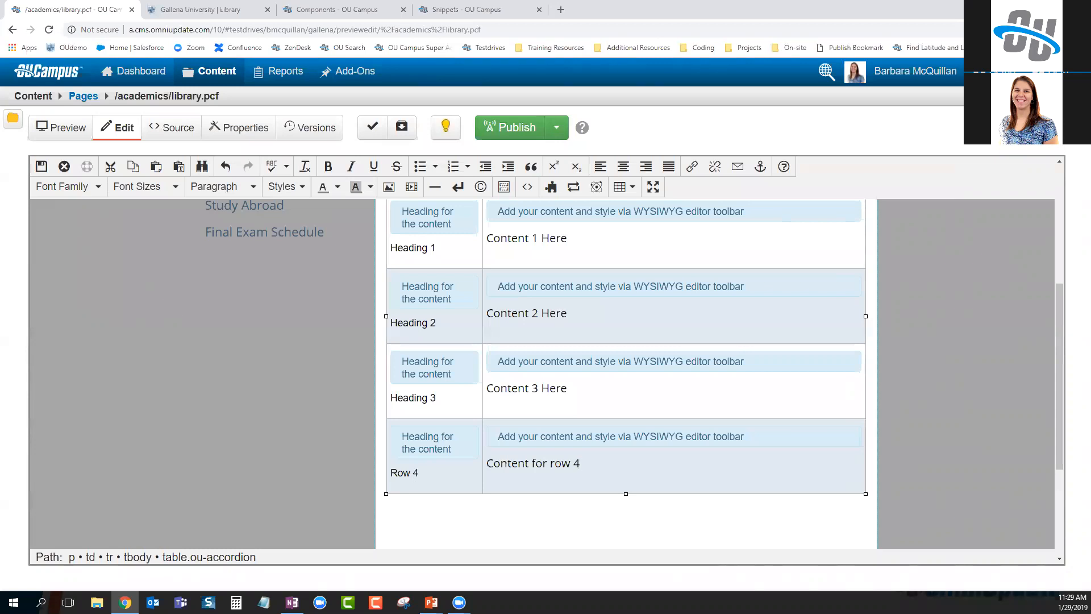
Save the page and check that the Row 4 panel expands and collapses
{"action": "left_click", "coordinate": [41, 166]}
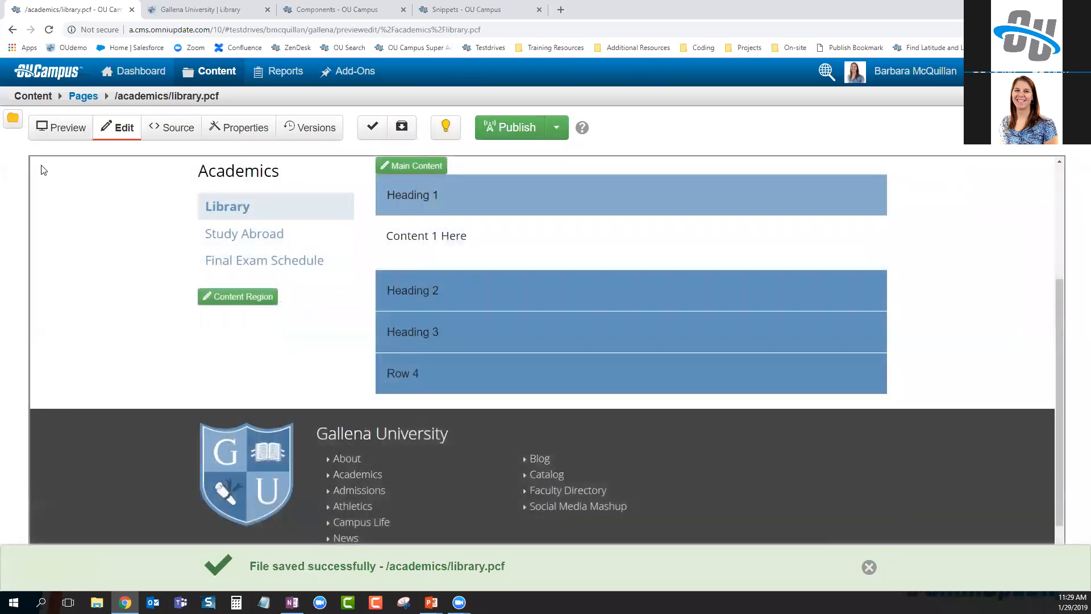
{"action": "left_click", "coordinate": [468, 218]}
{"action": "left_click", "coordinate": [435, 329]}
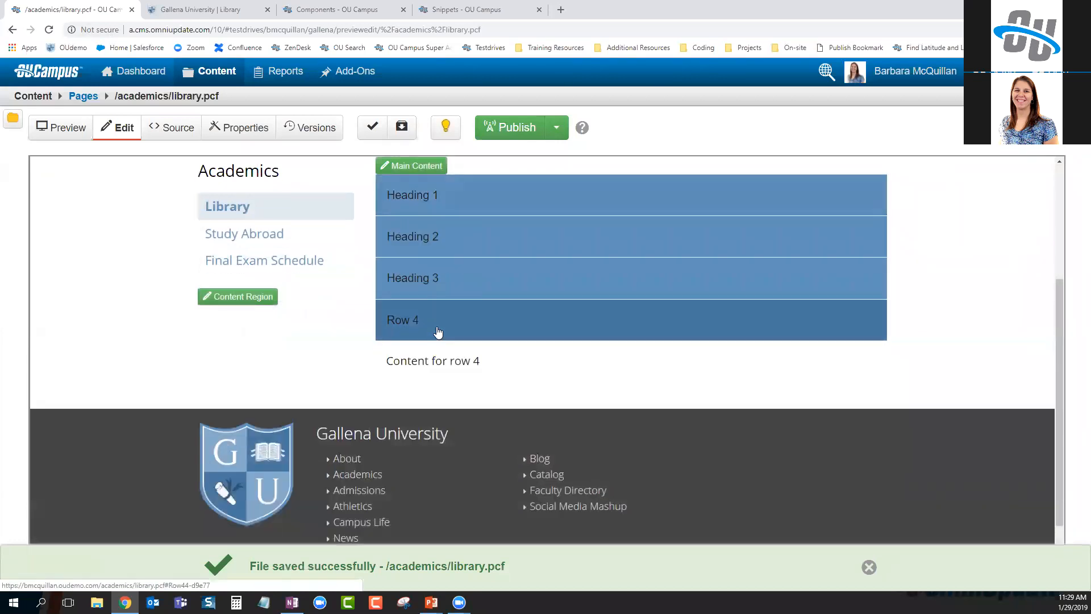
{"action": "left_click", "coordinate": [438, 329]}
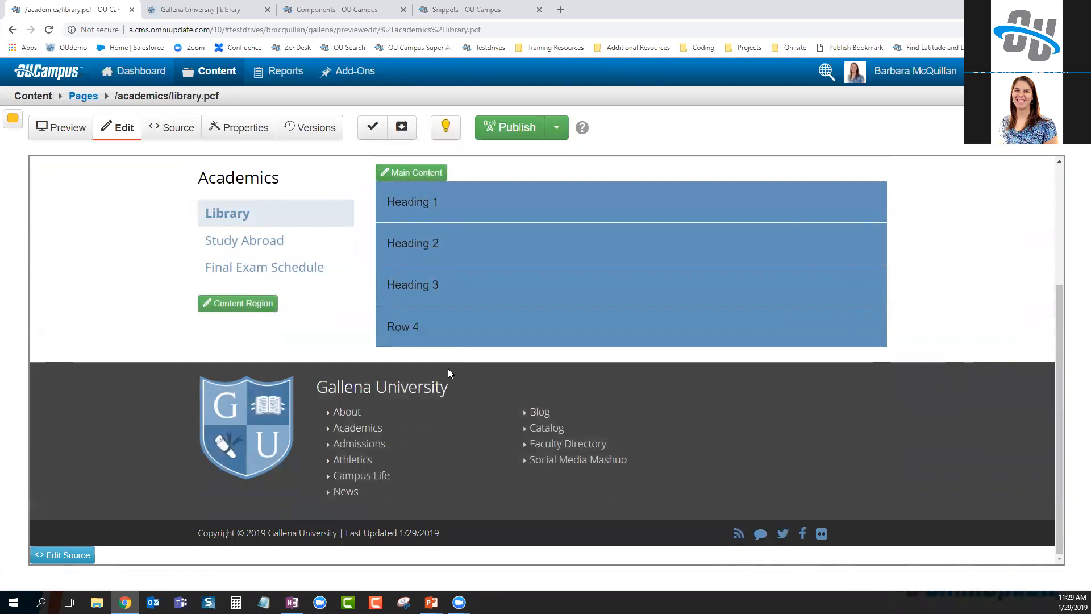
Review the Student Spotlight component's source and its form fields
{"action": "left_click", "coordinate": [318, 10]}
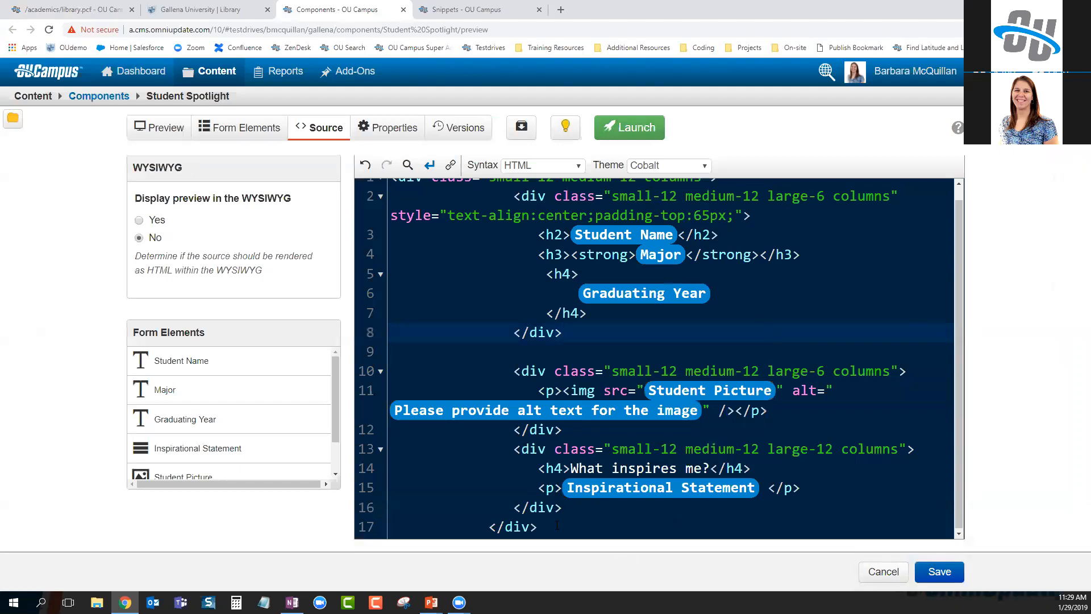
{"action": "scroll", "coordinate": [753, 301], "scroll_direction": "up", "scroll_amount": 1}
{"action": "scroll", "coordinate": [563, 483], "scroll_direction": "down", "scroll_amount": 1}
{"action": "left_click", "coordinate": [268, 126]}
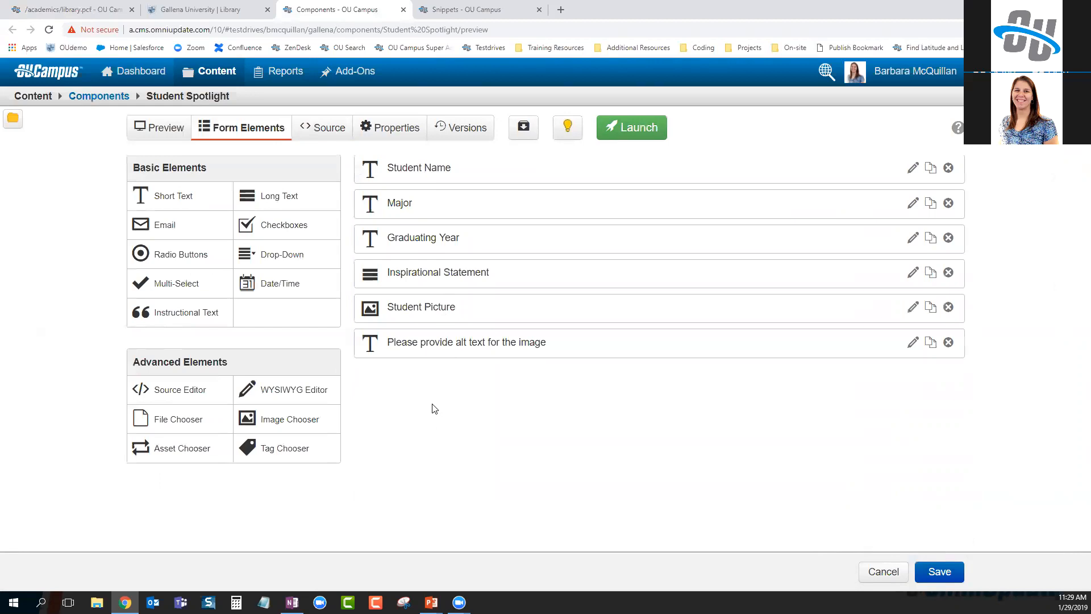
Return to the Library page and reopen Main Content for editing
{"action": "left_click", "coordinate": [62, 9]}
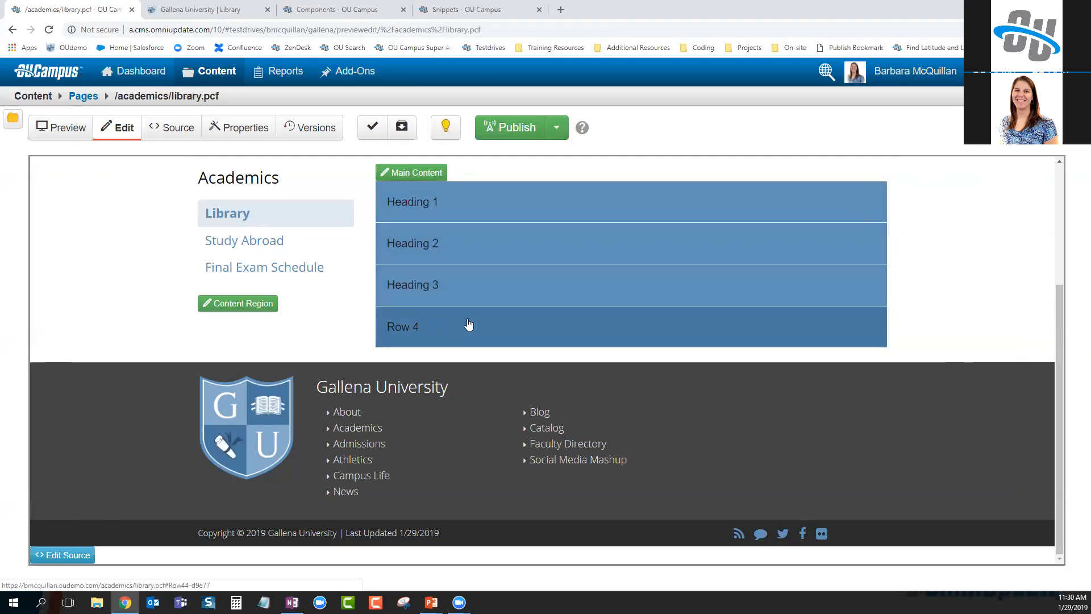
{"action": "left_click", "coordinate": [431, 173]}
{"action": "scroll", "coordinate": [614, 367], "scroll_direction": "down", "scroll_amount": 2}
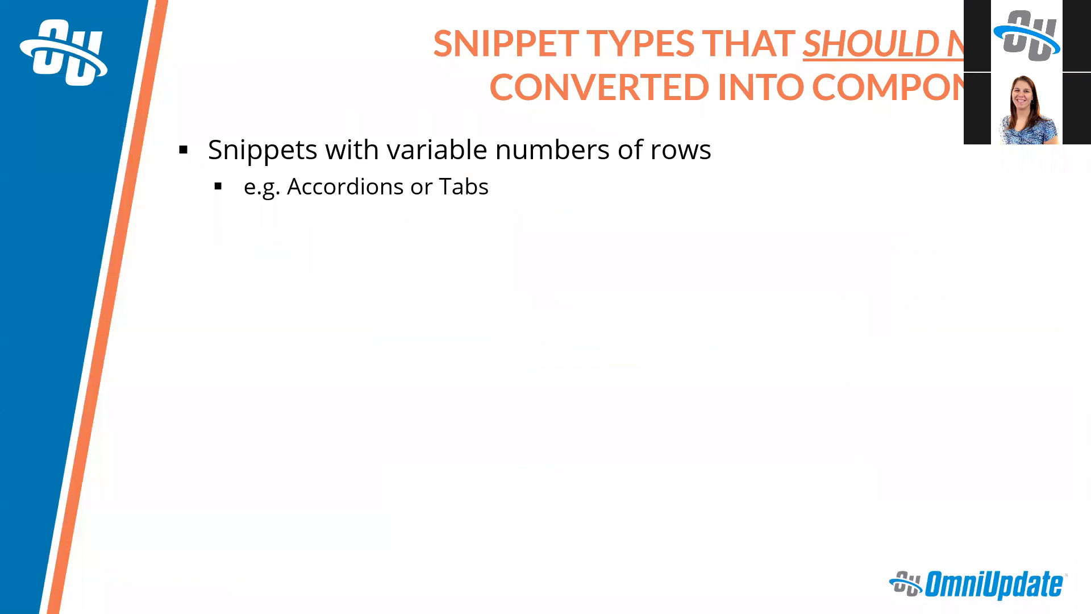
Reveal the nested child snippets bullet and Slider with Slides example, then leave the slideshow
{"action": "key", "text": "Right"}
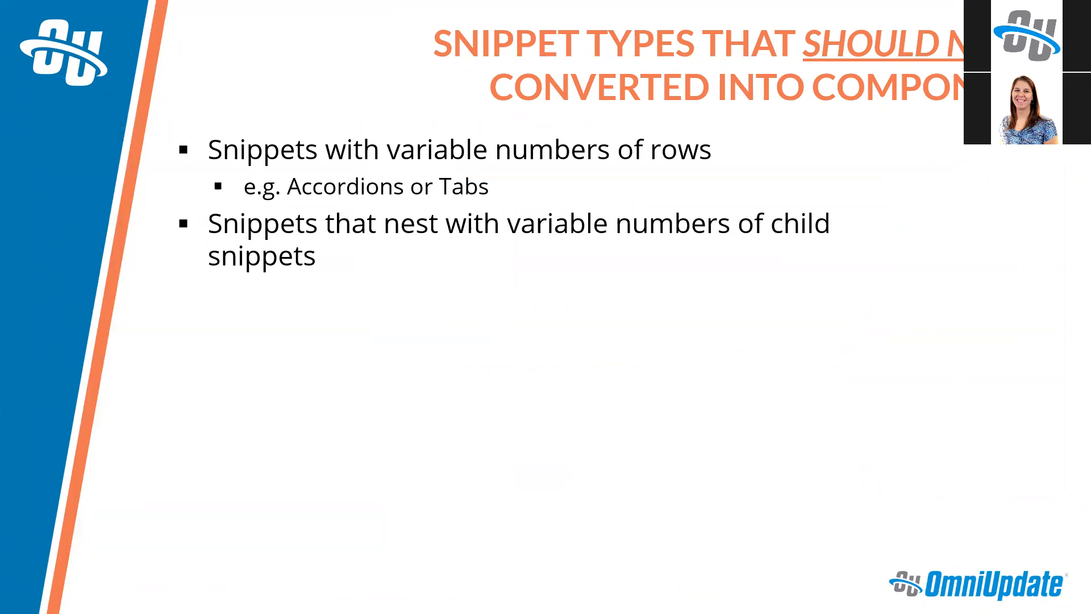
{"action": "key", "text": "Right"}
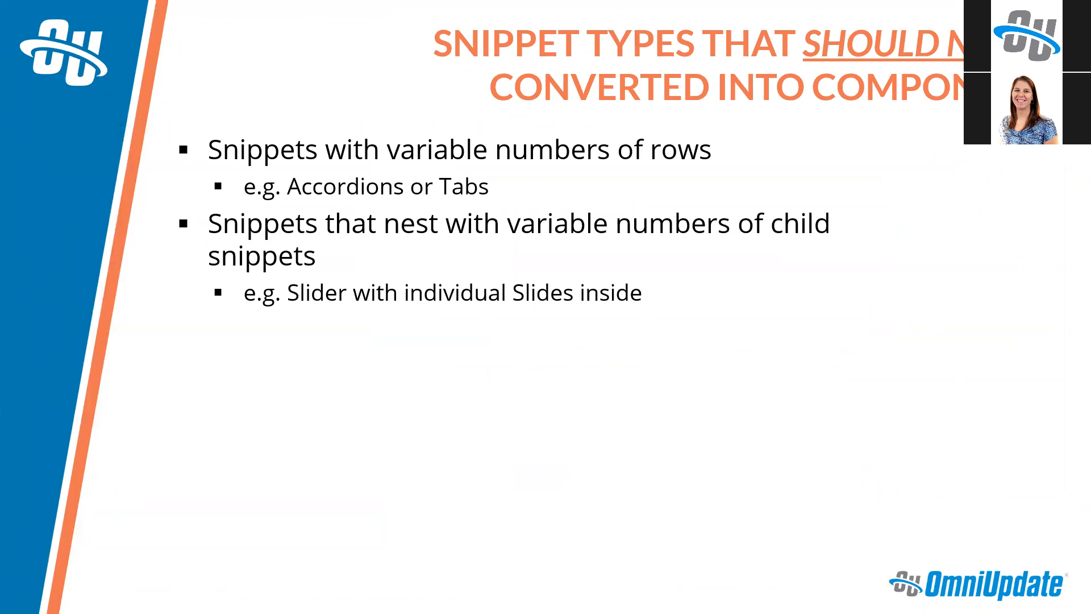
{"action": "key", "text": "alt+Tab"}
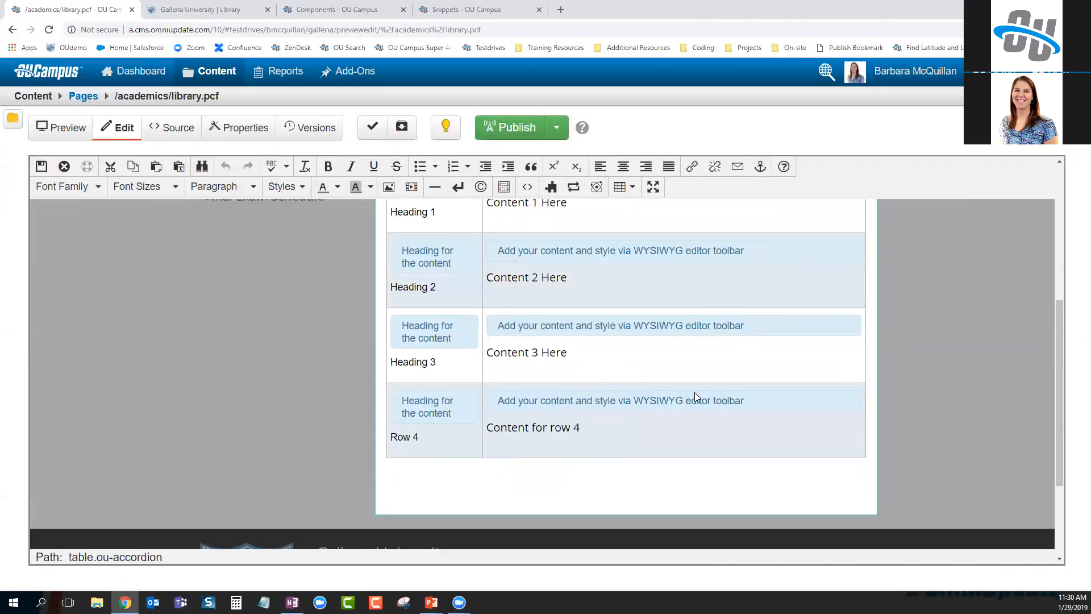
Insert the Training Tuesday Examples Slider Holder snippet below the accordion
{"action": "key", "text": "Return"}
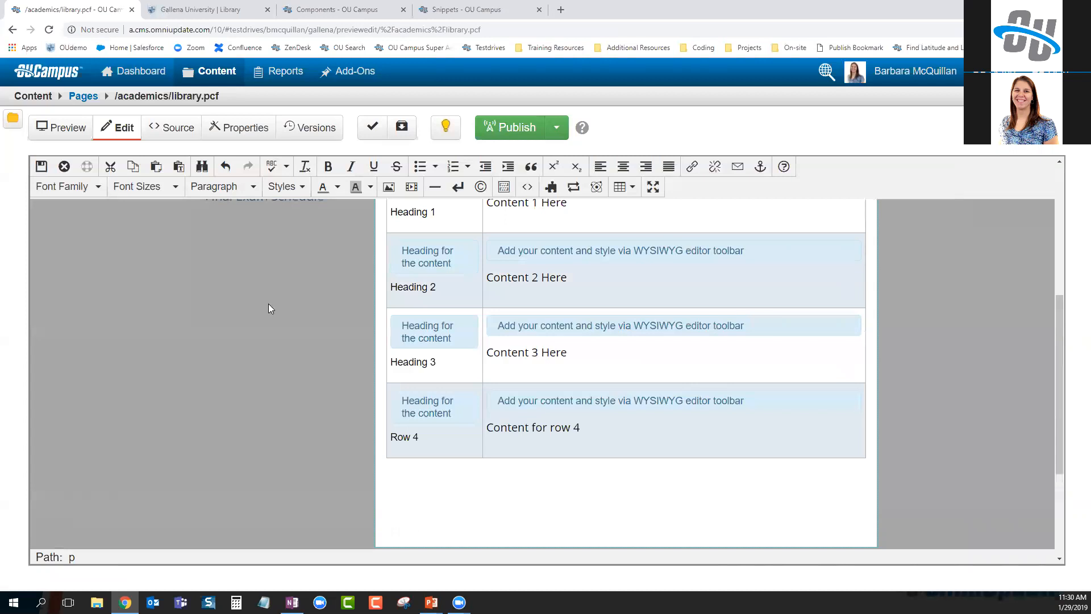
{"action": "scroll", "coordinate": [474, 365], "scroll_direction": "down", "scroll_amount": 3}
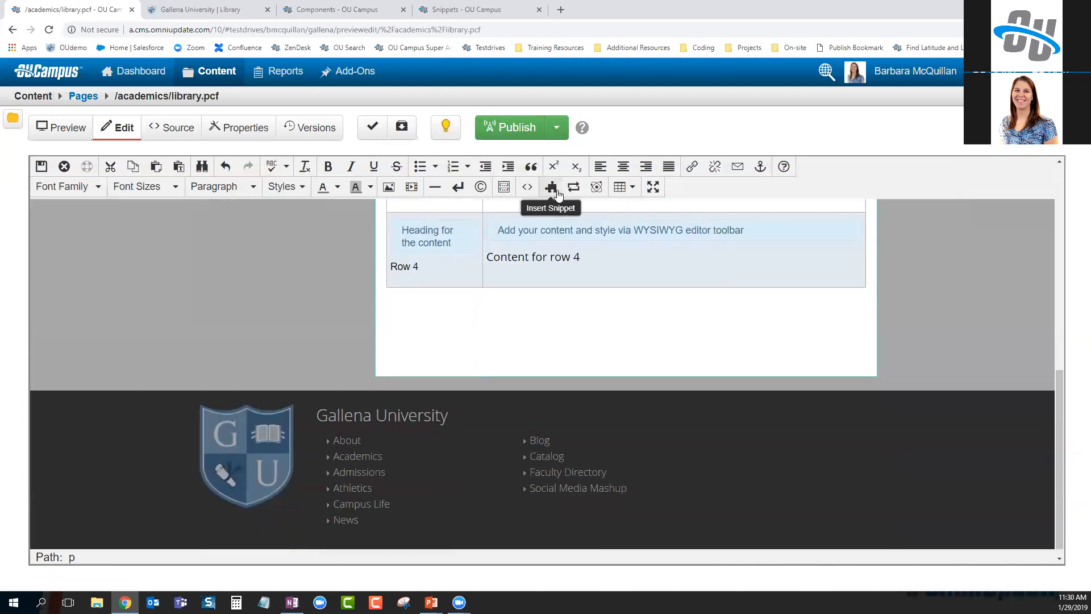
{"action": "left_click", "coordinate": [554, 189]}
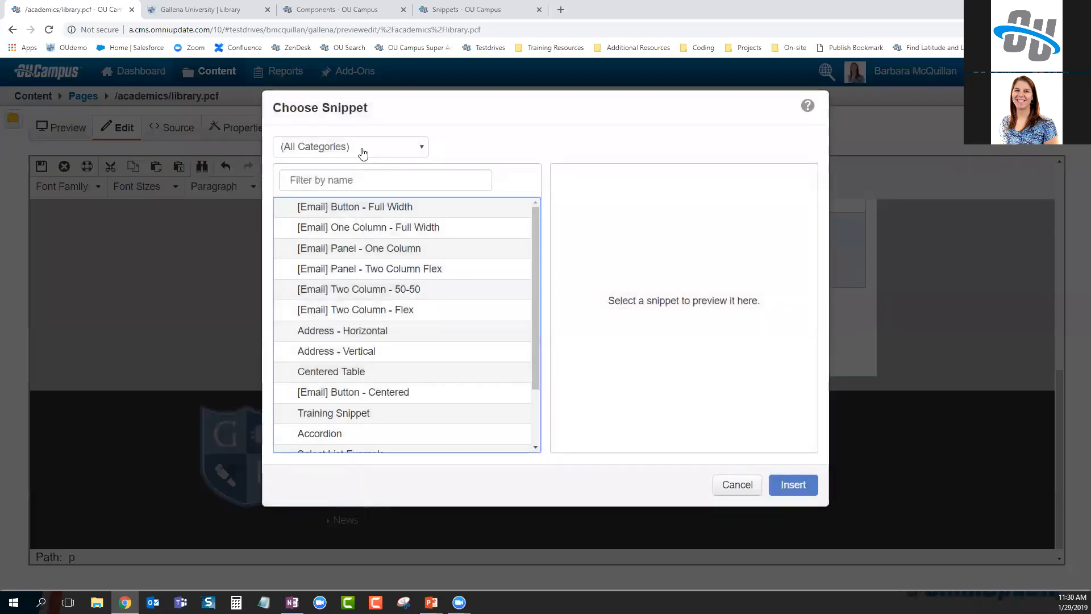
{"action": "left_click", "coordinate": [364, 149]}
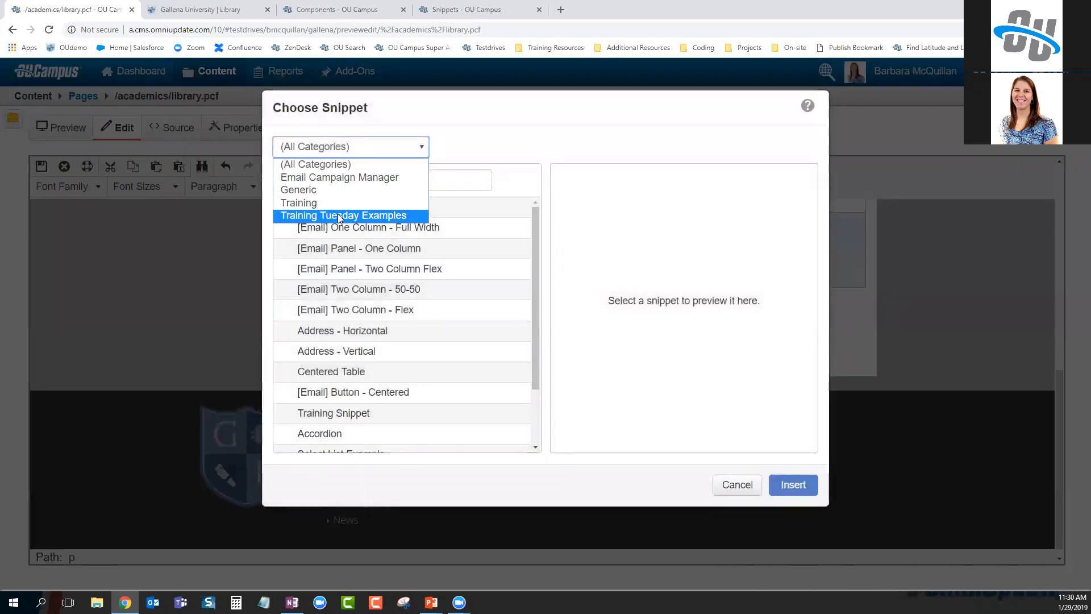
{"action": "left_click", "coordinate": [338, 216]}
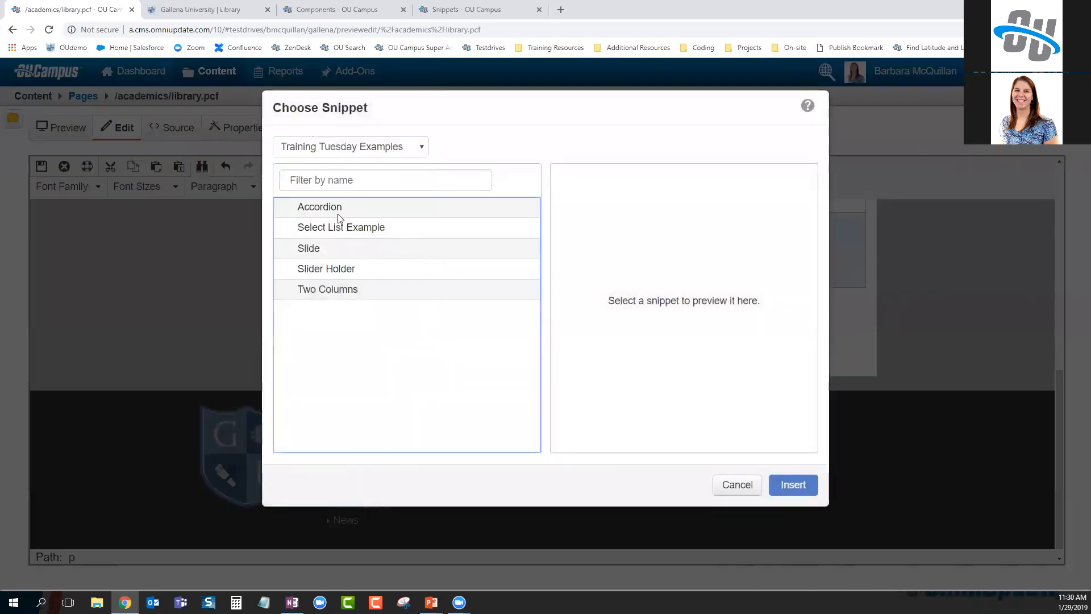
{"action": "left_click", "coordinate": [346, 271]}
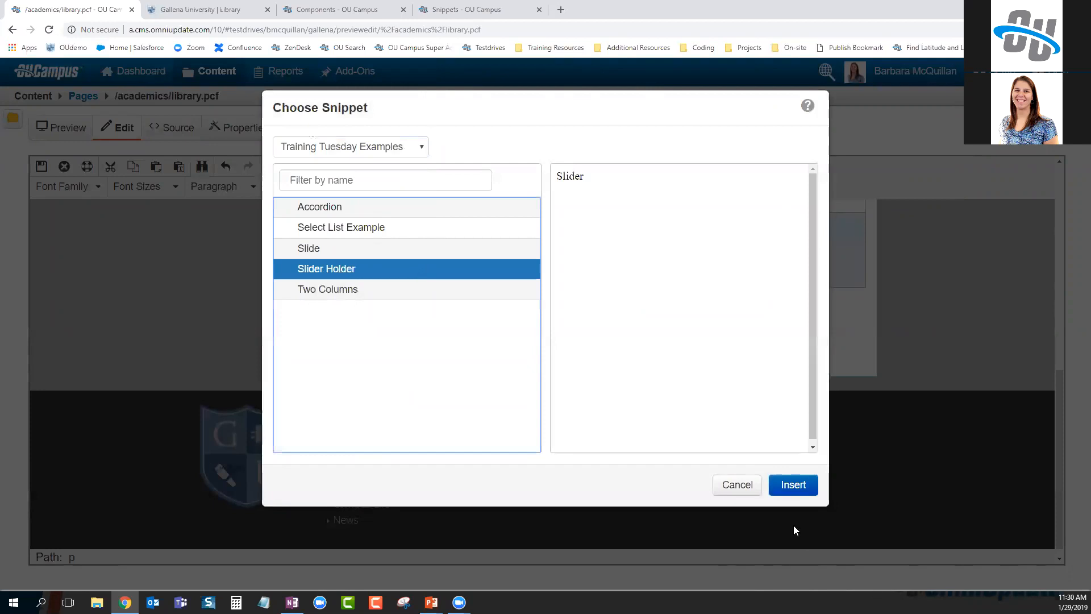
{"action": "left_click", "coordinate": [792, 483]}
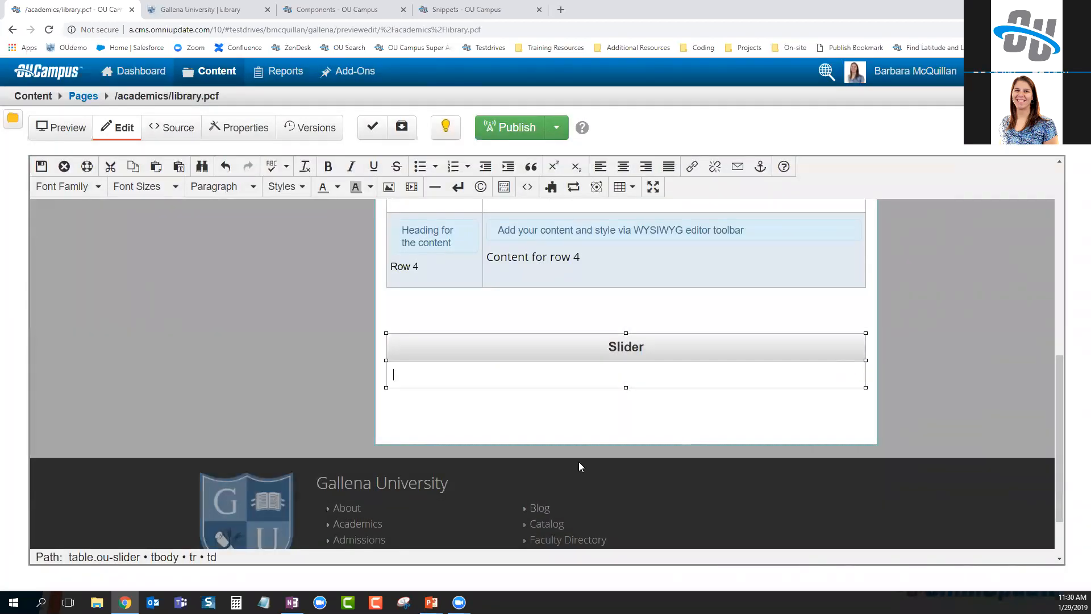
Insert a Slide snippet inside the Slider holder
{"action": "left_click", "coordinate": [553, 188]}
{"action": "left_click", "coordinate": [352, 148]}
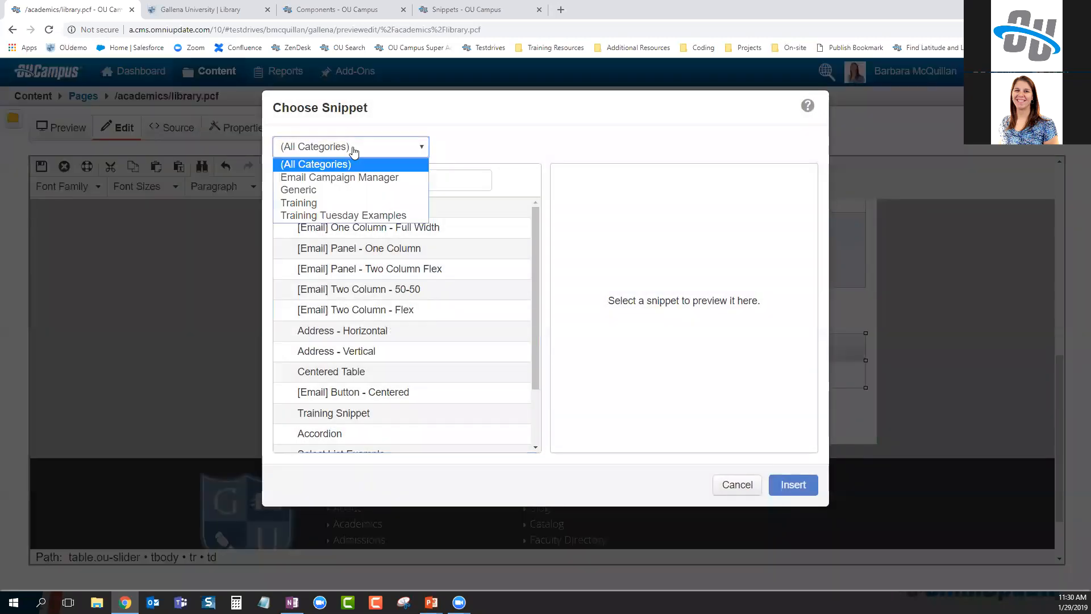
{"action": "left_click", "coordinate": [336, 215]}
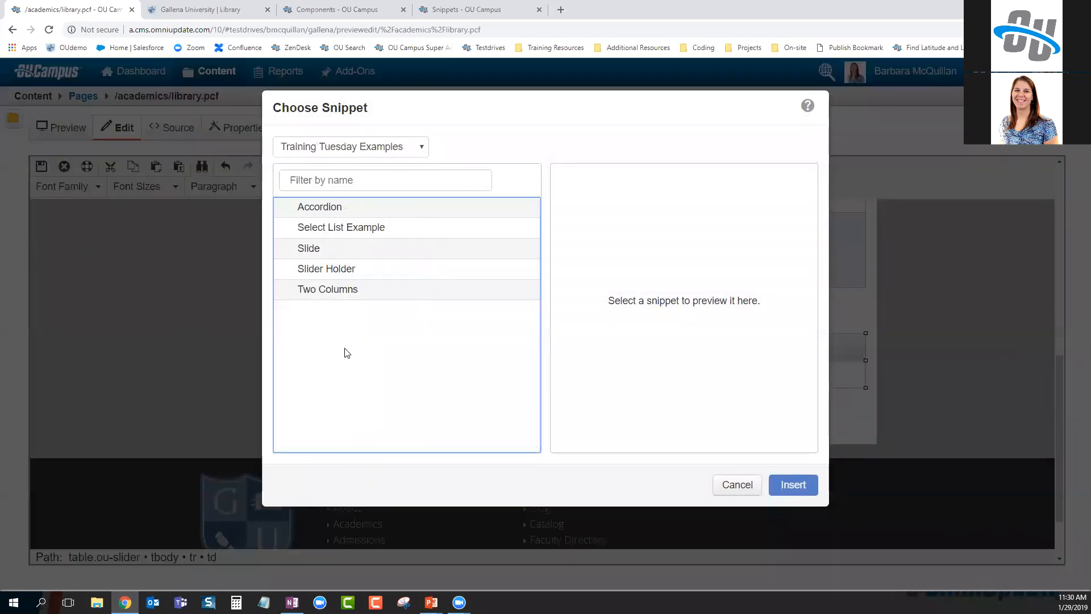
{"action": "left_click", "coordinate": [345, 250]}
{"action": "left_click", "coordinate": [793, 484]}
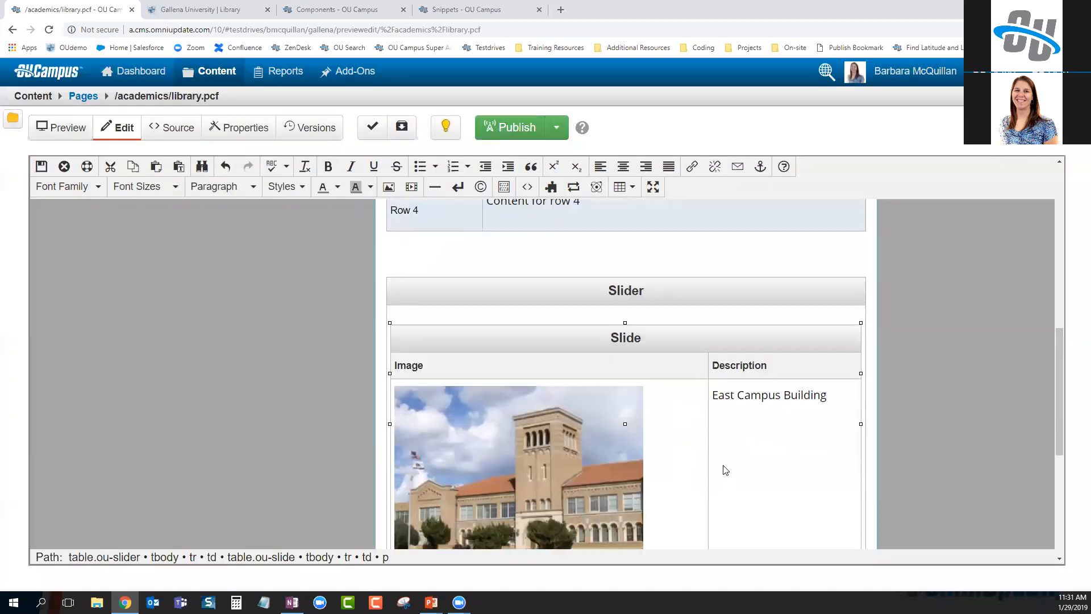
Add a second Slide snippet below the first and save the library page
{"action": "scroll", "coordinate": [726, 470], "scroll_direction": "down", "scroll_amount": 2}
{"action": "left_click", "coordinate": [468, 482]}
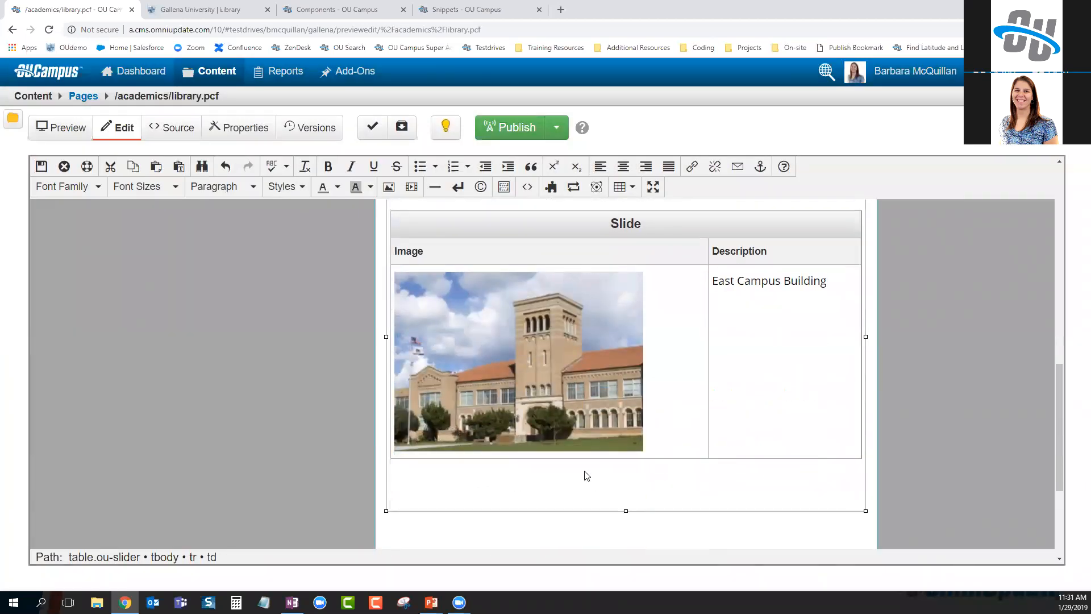
{"action": "key", "text": "Return"}
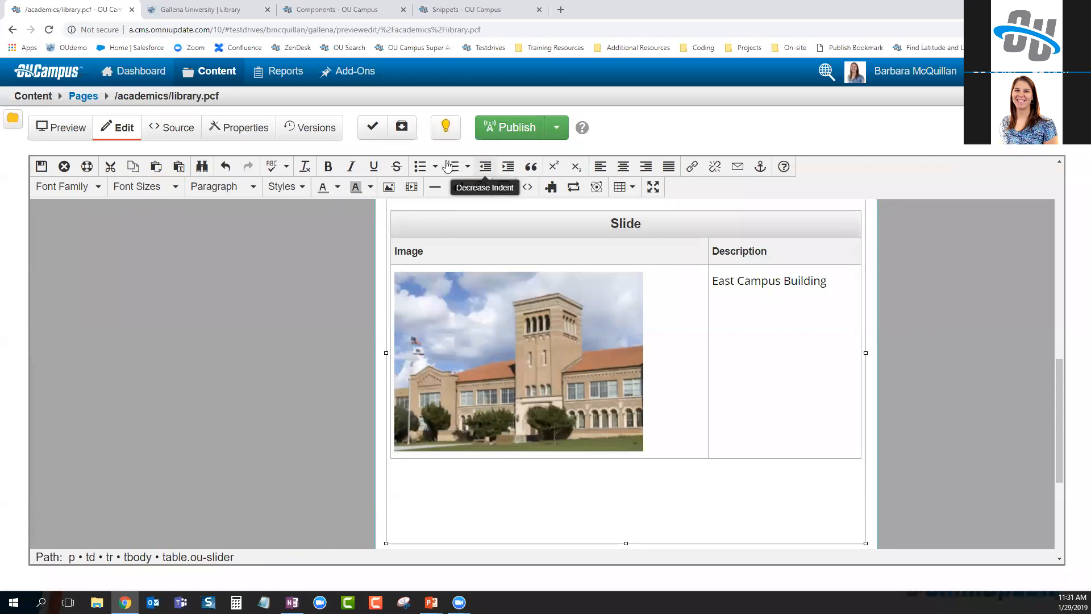
{"action": "left_click", "coordinate": [550, 187]}
{"action": "left_click", "coordinate": [347, 158]}
{"action": "left_click", "coordinate": [347, 214]}
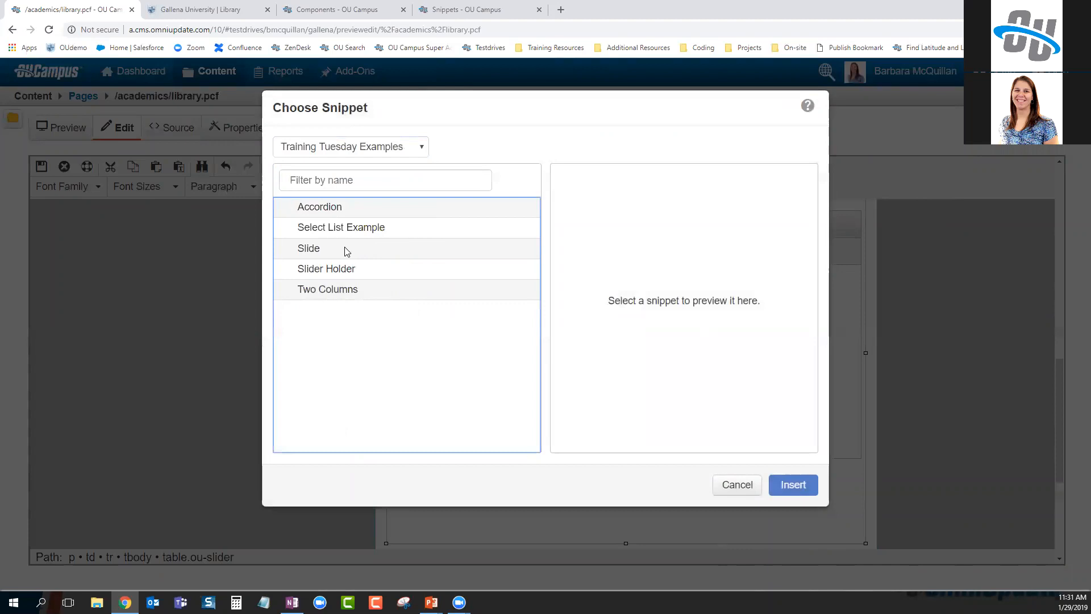
{"action": "left_click", "coordinate": [346, 248]}
{"action": "left_click", "coordinate": [787, 484]}
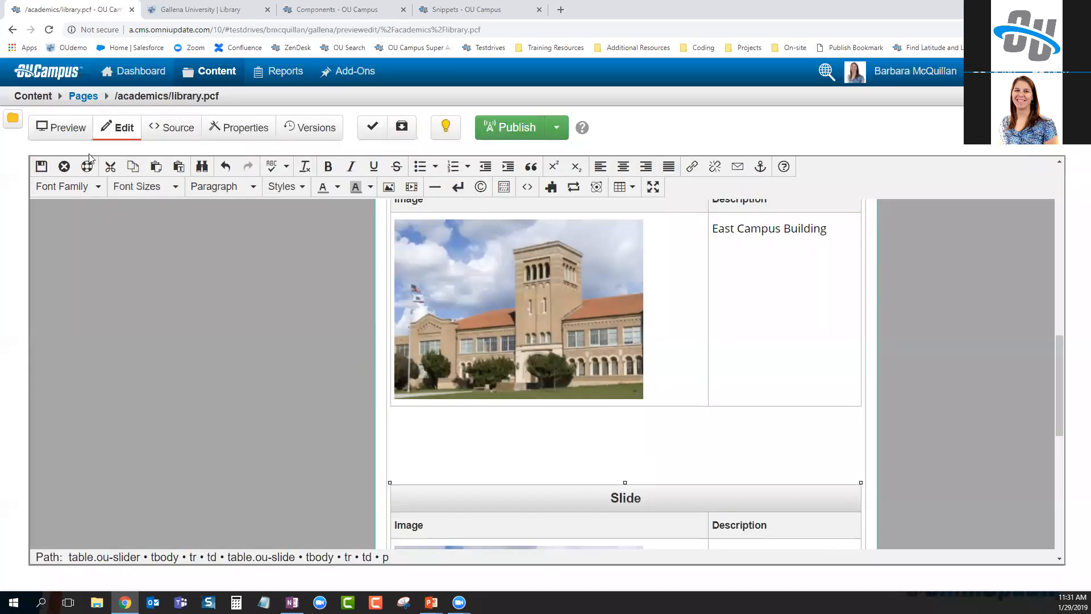
{"action": "left_click", "coordinate": [40, 166]}
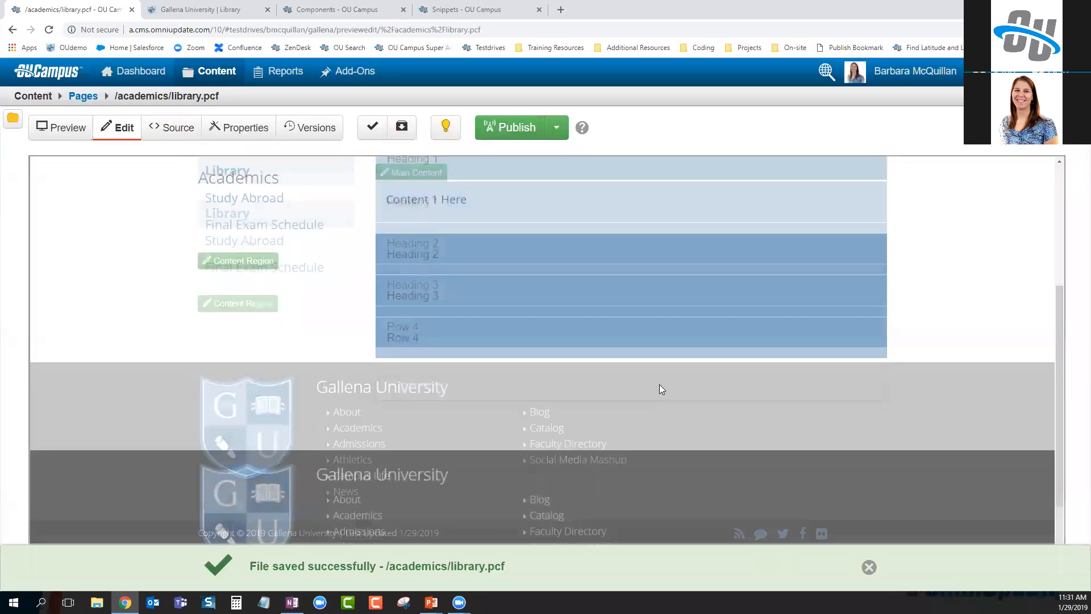
Delete the Accordion table from the library page's main content
{"action": "scroll", "coordinate": [660, 389], "scroll_direction": "up", "scroll_amount": 2}
{"action": "scroll", "coordinate": [609, 471], "scroll_direction": "down", "scroll_amount": 1}
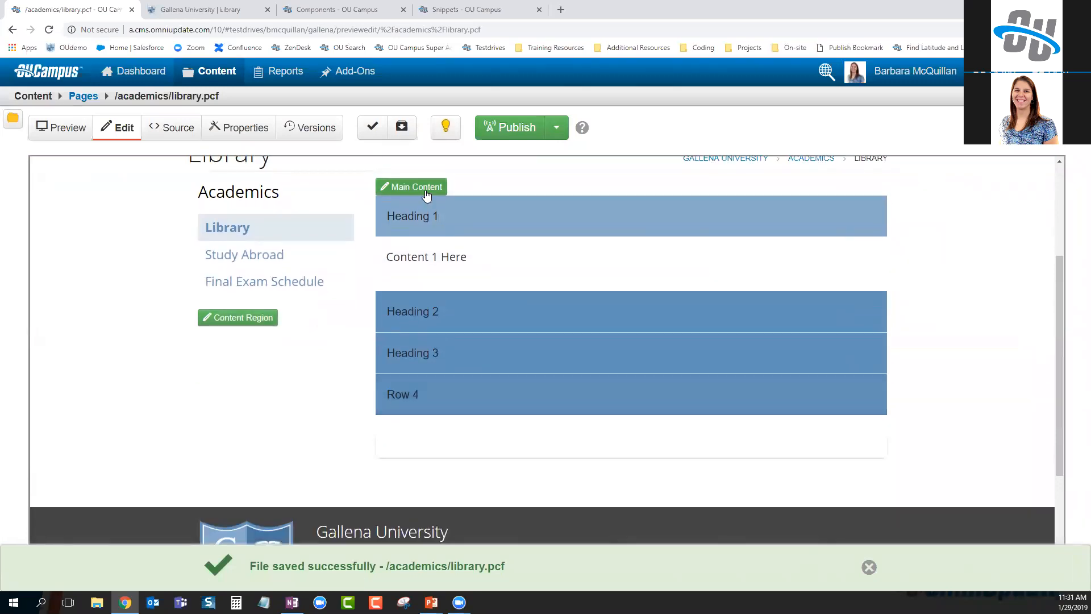
{"action": "left_click", "coordinate": [427, 193]}
{"action": "right_click", "coordinate": [636, 252]}
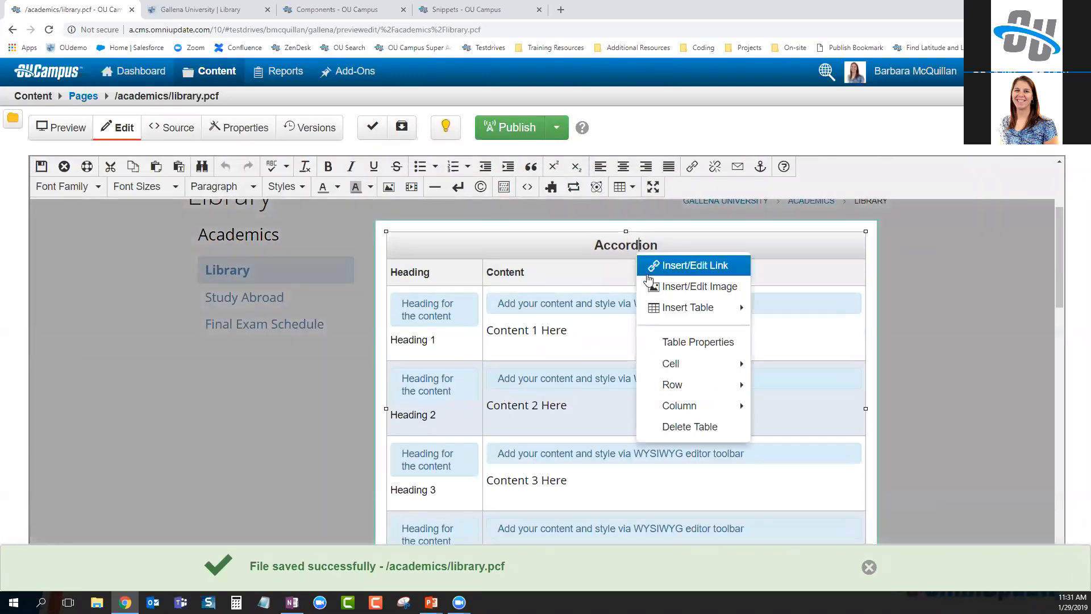
{"action": "left_click", "coordinate": [689, 427]}
Remove the empty line between the two Slides and save the page
{"action": "scroll", "coordinate": [601, 330], "scroll_direction": "down", "scroll_amount": 4}
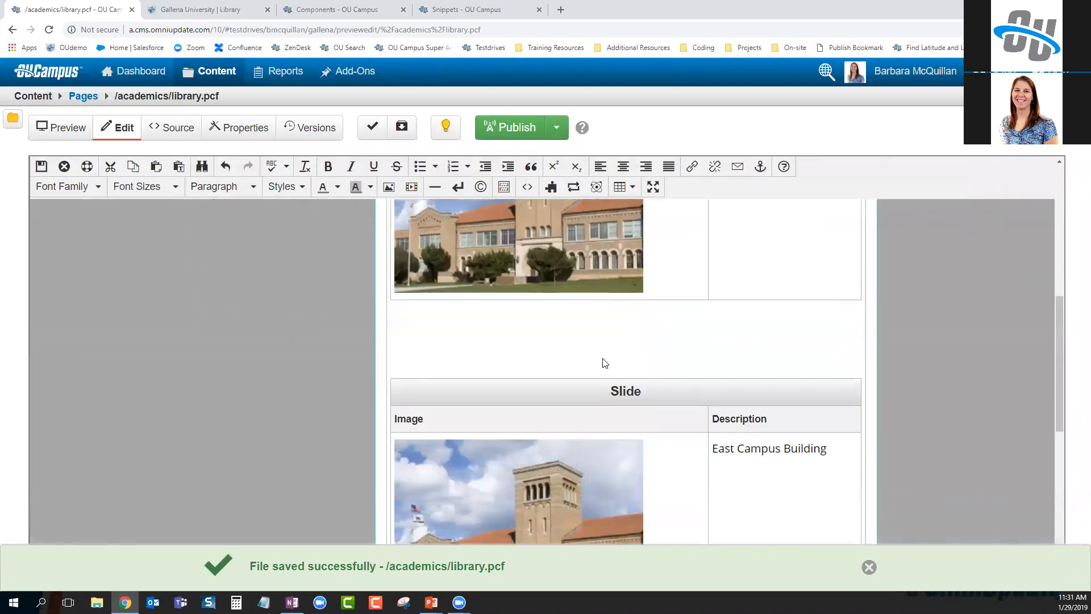
{"action": "left_click", "coordinate": [591, 335]}
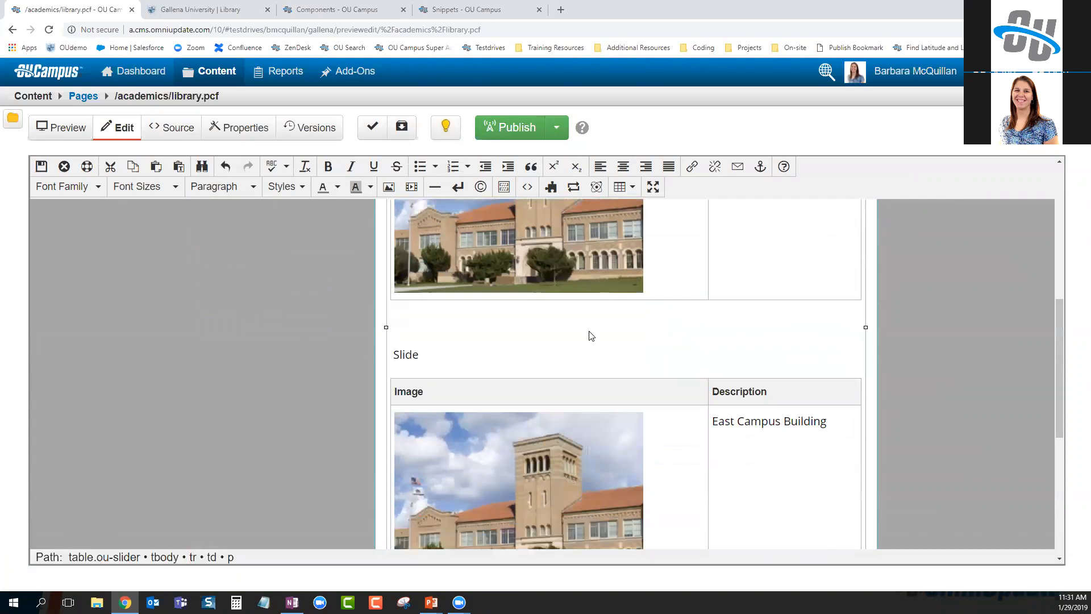
{"action": "key", "text": "ctrl+z"}
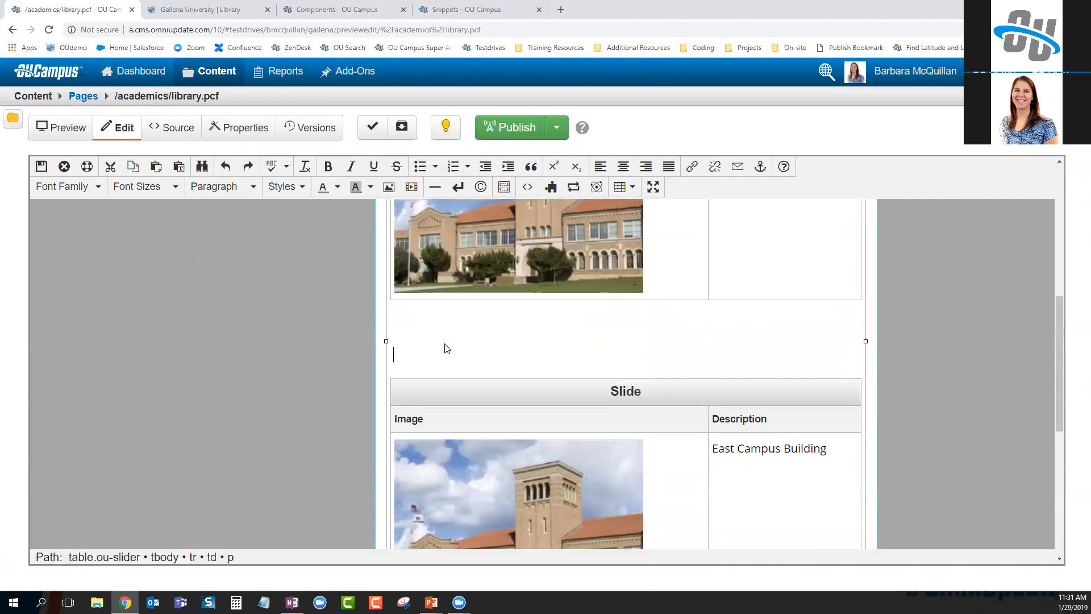
{"action": "key", "text": "BackSpace"}
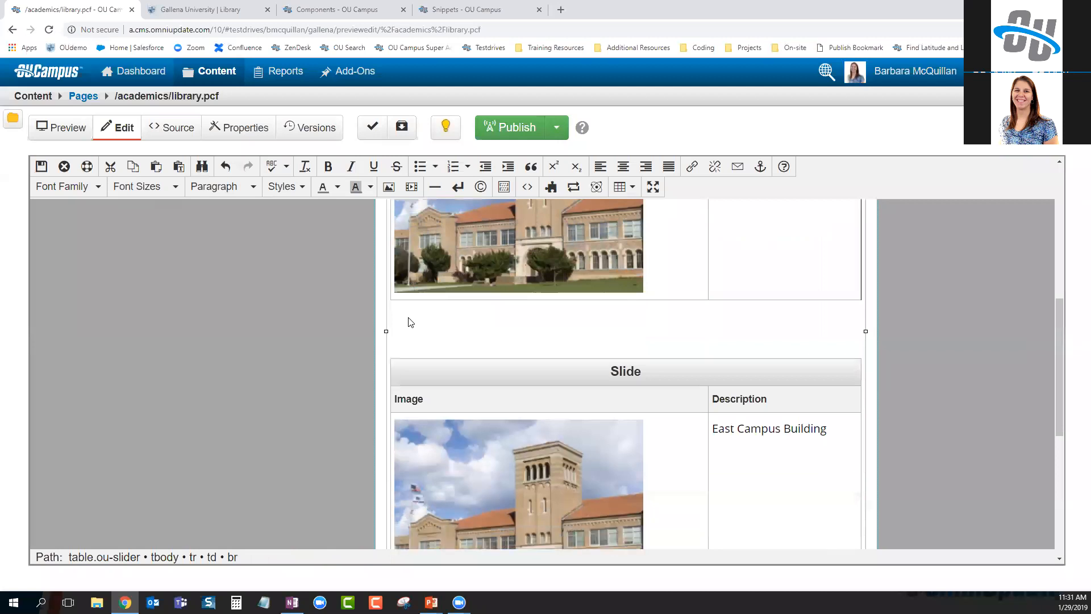
{"action": "left_click", "coordinate": [40, 168]}
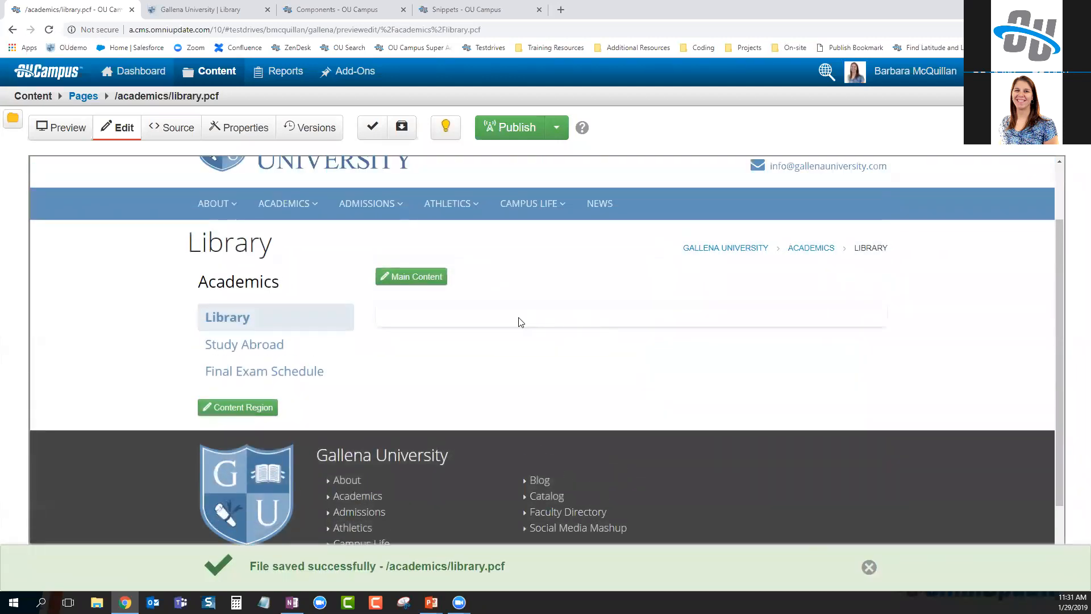
Reopen Main Content and look over the Slider's two Slides
{"action": "right_click", "coordinate": [544, 320]}
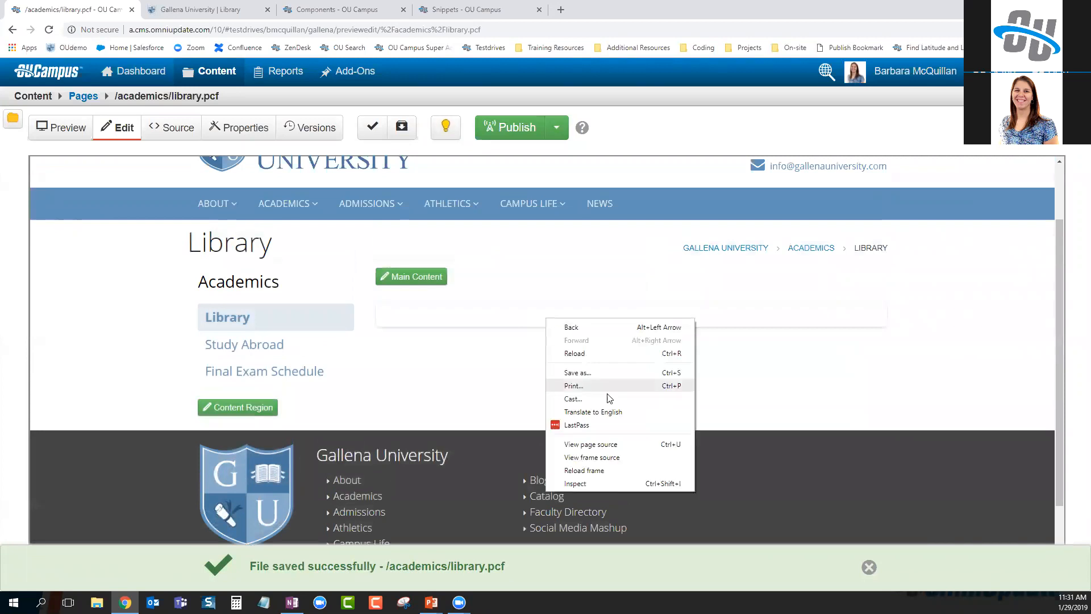
{"action": "left_click", "coordinate": [805, 525]}
{"action": "left_click", "coordinate": [402, 276]}
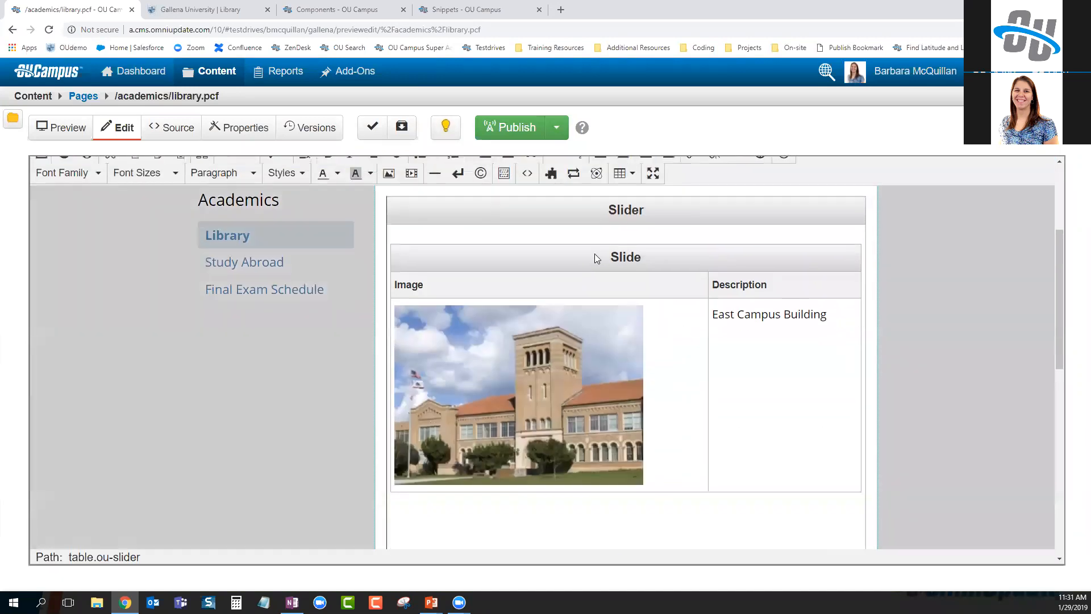
{"action": "scroll", "coordinate": [610, 394], "scroll_direction": "down", "scroll_amount": 4}
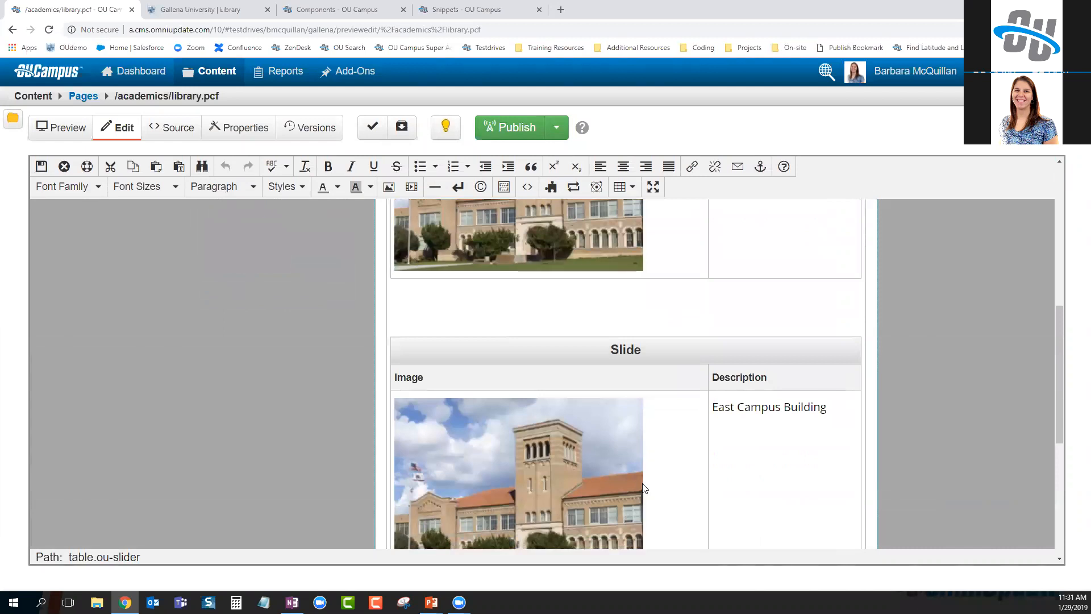
{"action": "scroll", "coordinate": [641, 413], "scroll_direction": "up", "scroll_amount": 1}
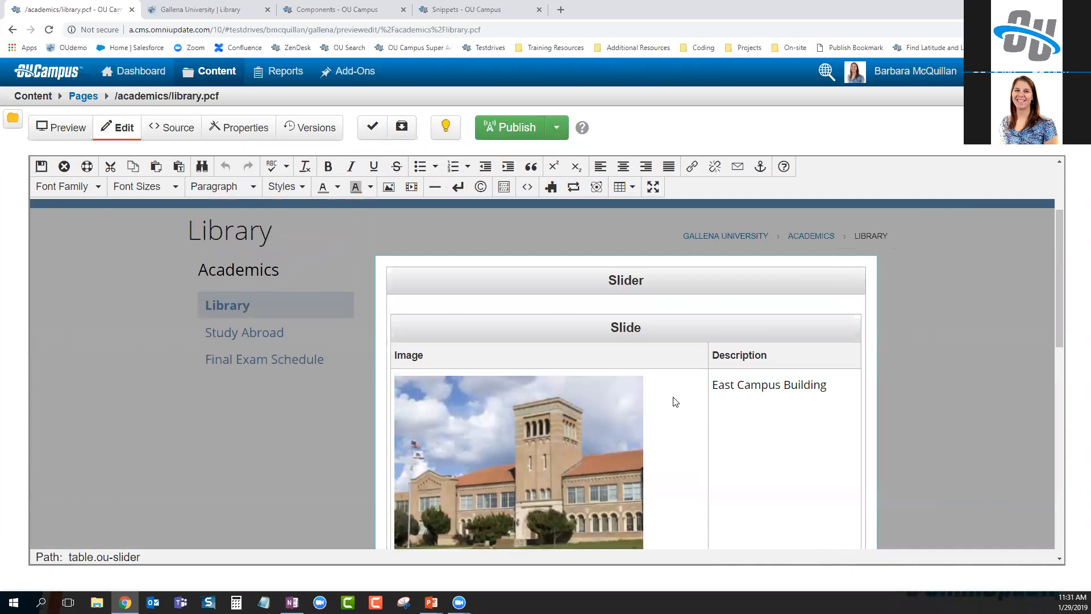
{"action": "scroll", "coordinate": [667, 347], "scroll_direction": "down", "scroll_amount": 6}
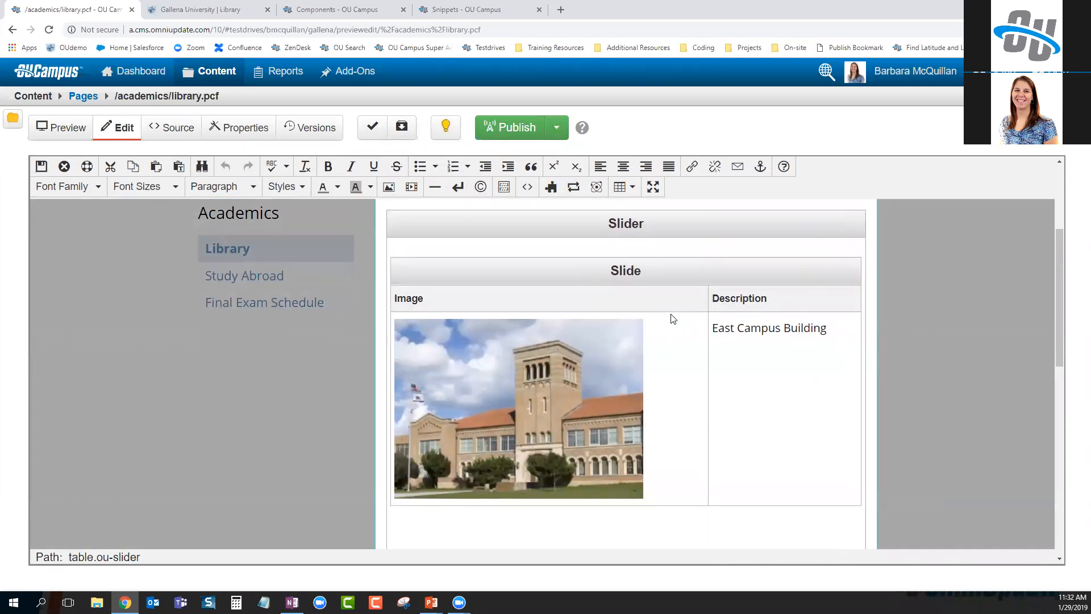
{"action": "scroll", "coordinate": [668, 432], "scroll_direction": "up", "scroll_amount": 4}
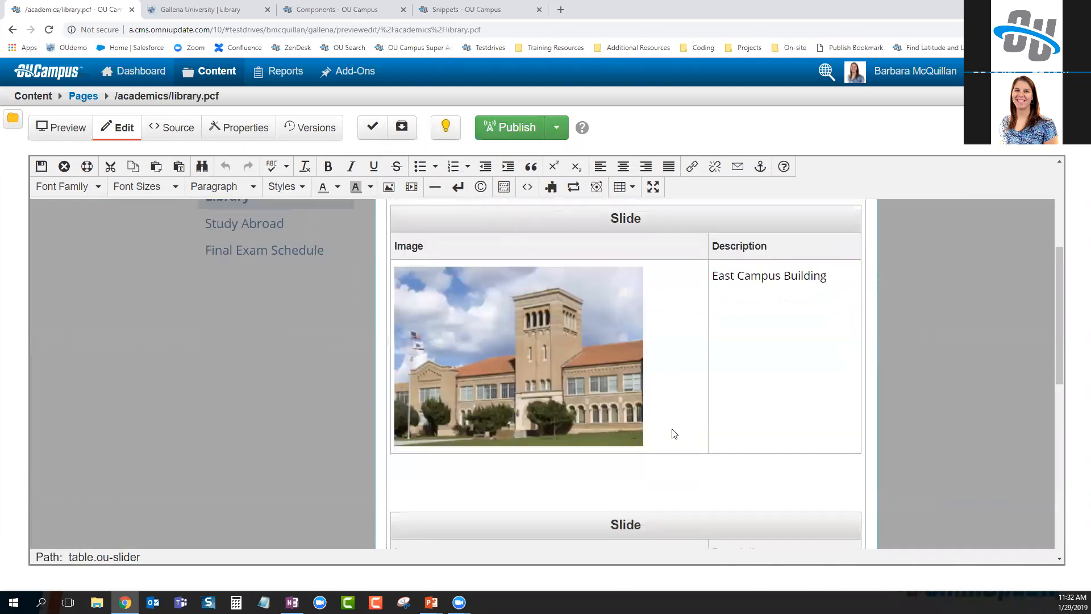
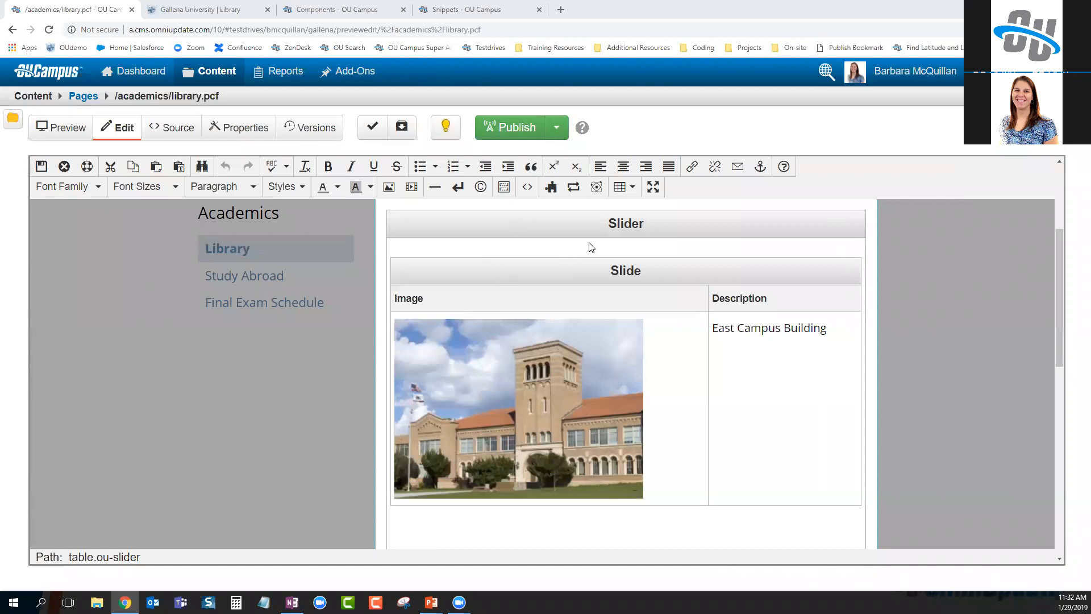
Scroll through the Slider's slides, then bring up the slideshow slide on snippet types
{"action": "scroll", "coordinate": [591, 256], "scroll_direction": "down", "scroll_amount": 1}
{"action": "scroll", "coordinate": [601, 267], "scroll_direction": "up", "scroll_amount": 2}
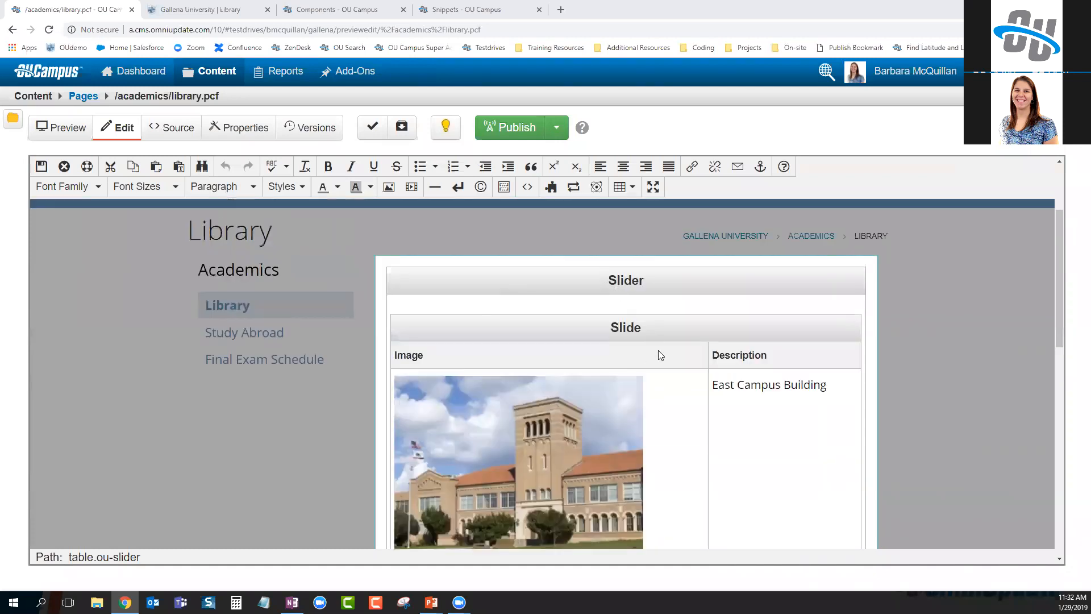
{"action": "scroll", "coordinate": [646, 373], "scroll_direction": "down", "scroll_amount": 2}
{"action": "scroll", "coordinate": [646, 512], "scroll_direction": "down", "scroll_amount": 3}
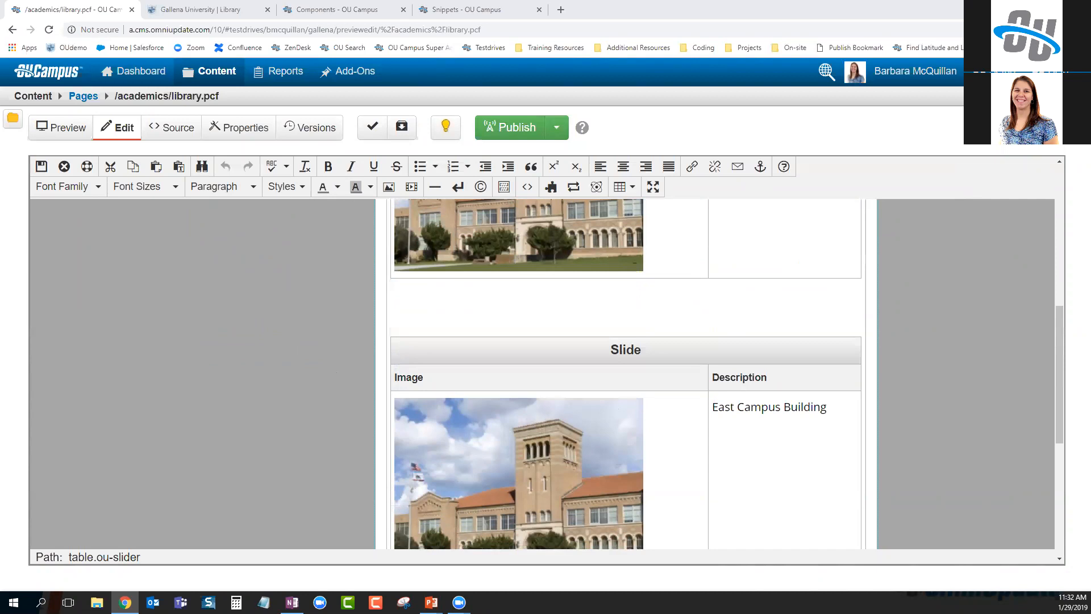
{"action": "key", "text": "alt+Tab"}
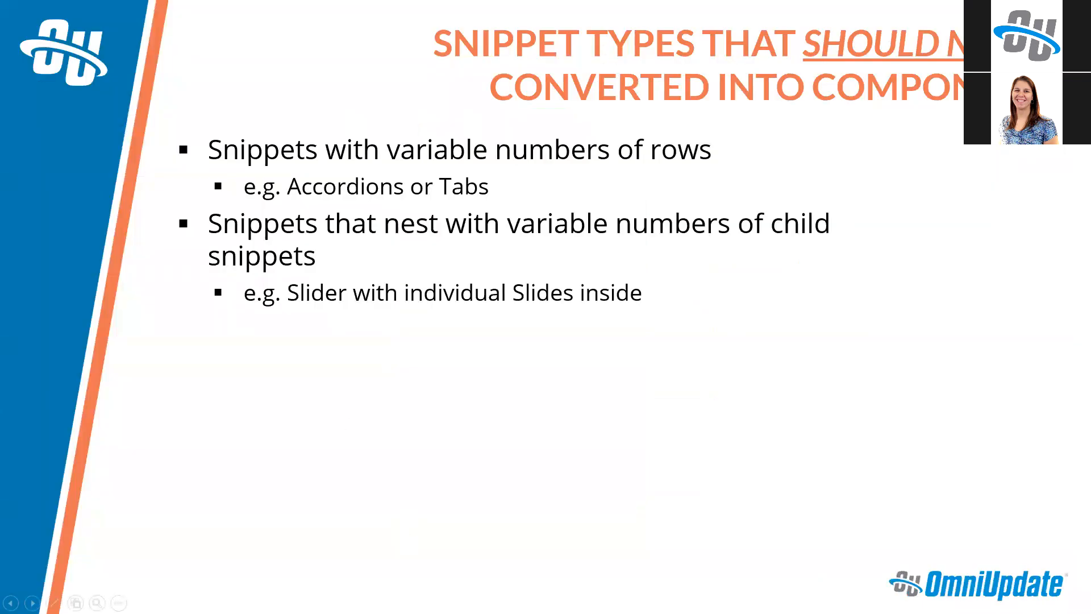
Reveal the bullet on nested snippets with variable child options and its Cards example
{"action": "key", "text": "Right"}
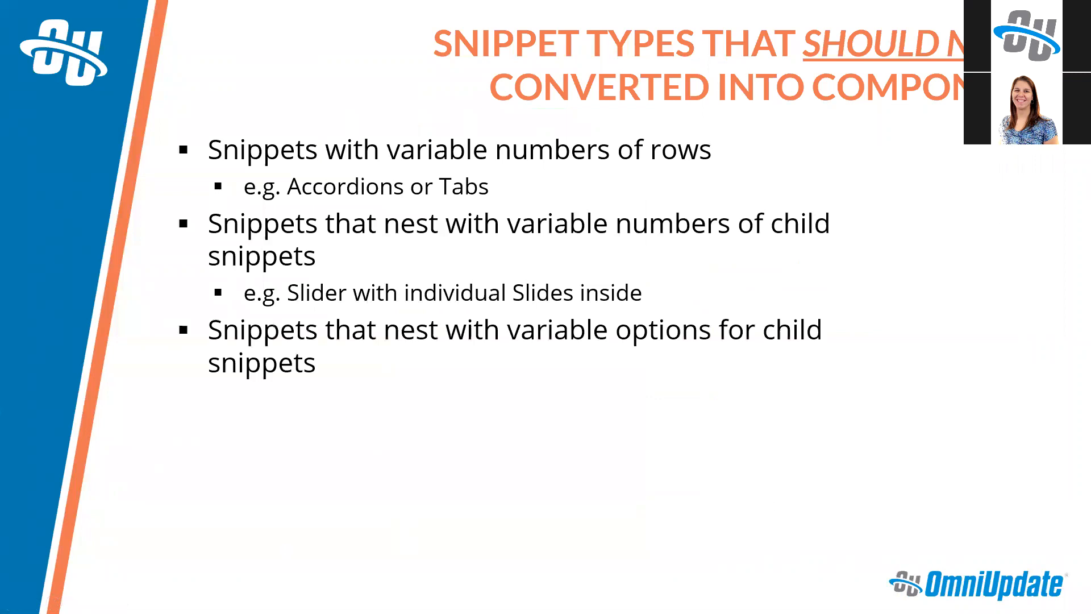
{"action": "key", "text": "Right"}
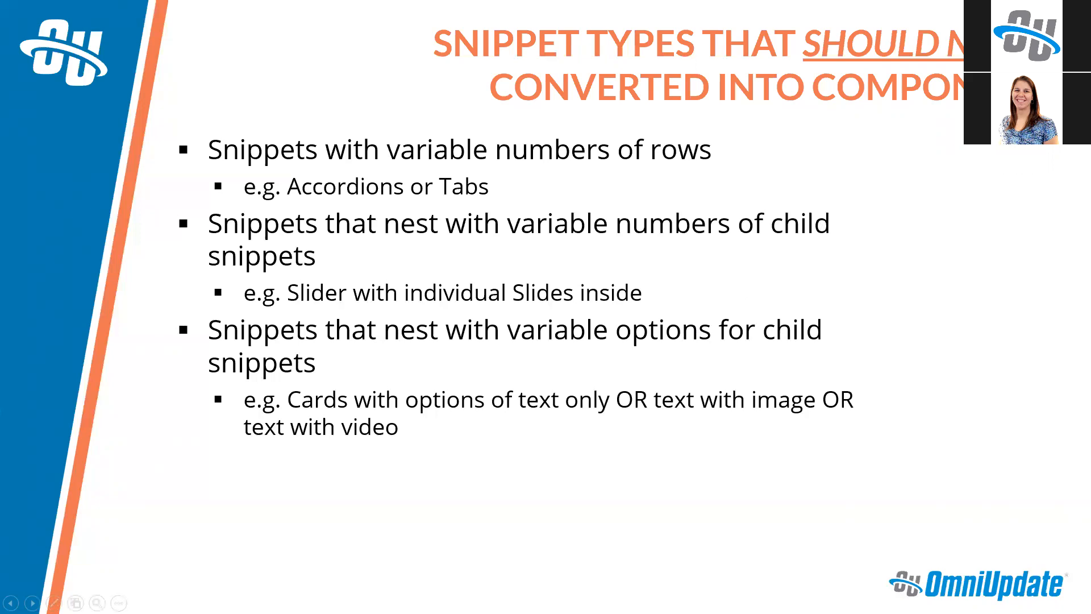
Cancel the Student Spotlight form and view the Component Fields component's form elements
{"action": "key", "text": "alt+Tab"}
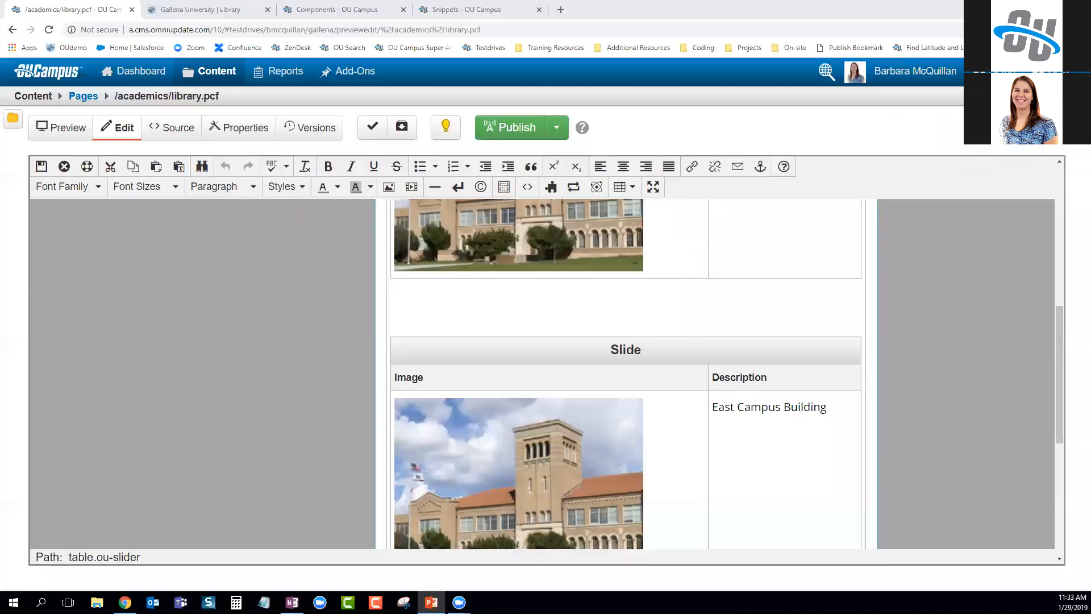
{"action": "left_click", "coordinate": [350, 5]}
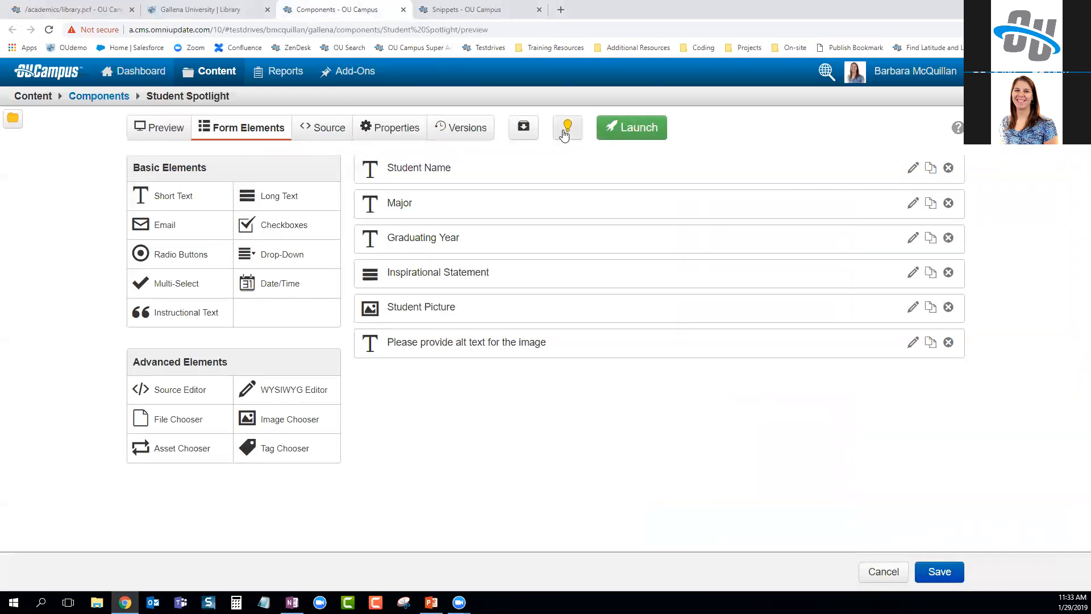
{"action": "left_click", "coordinate": [884, 571]}
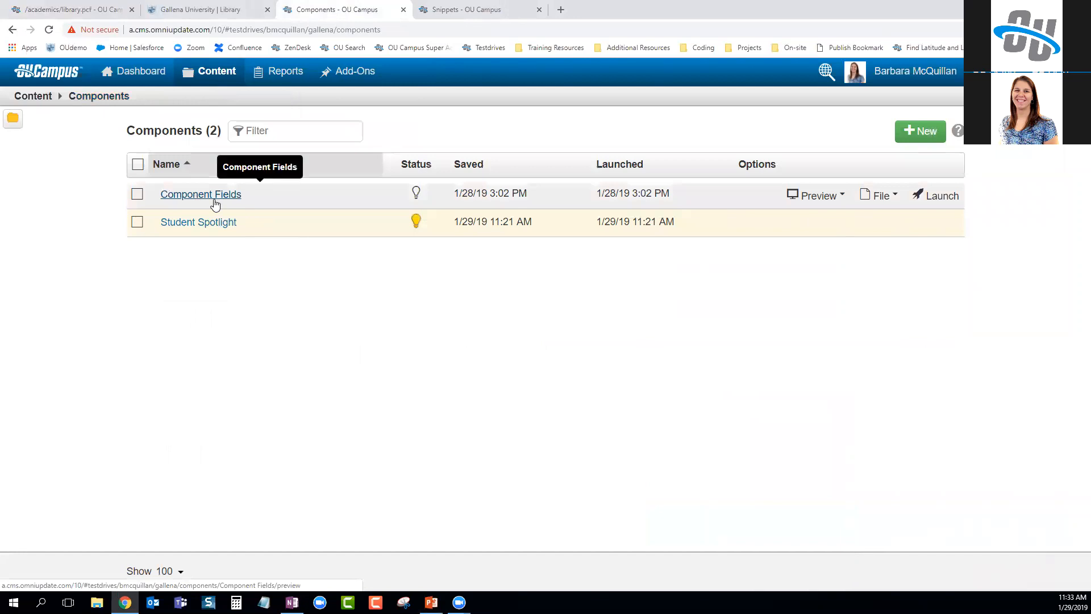
{"action": "left_click", "coordinate": [214, 204]}
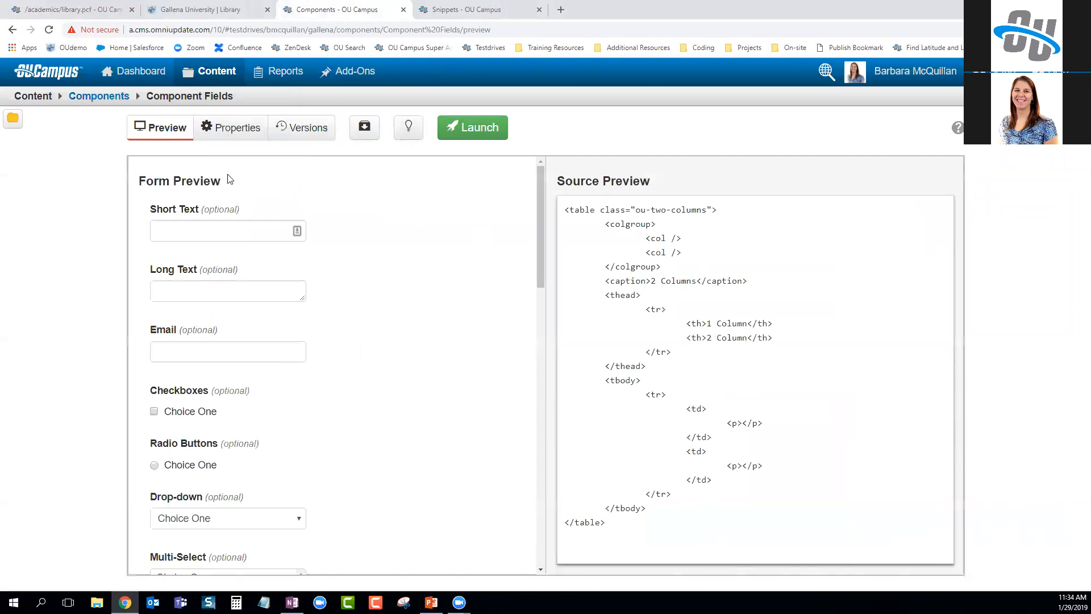
{"action": "left_click", "coordinate": [255, 131]}
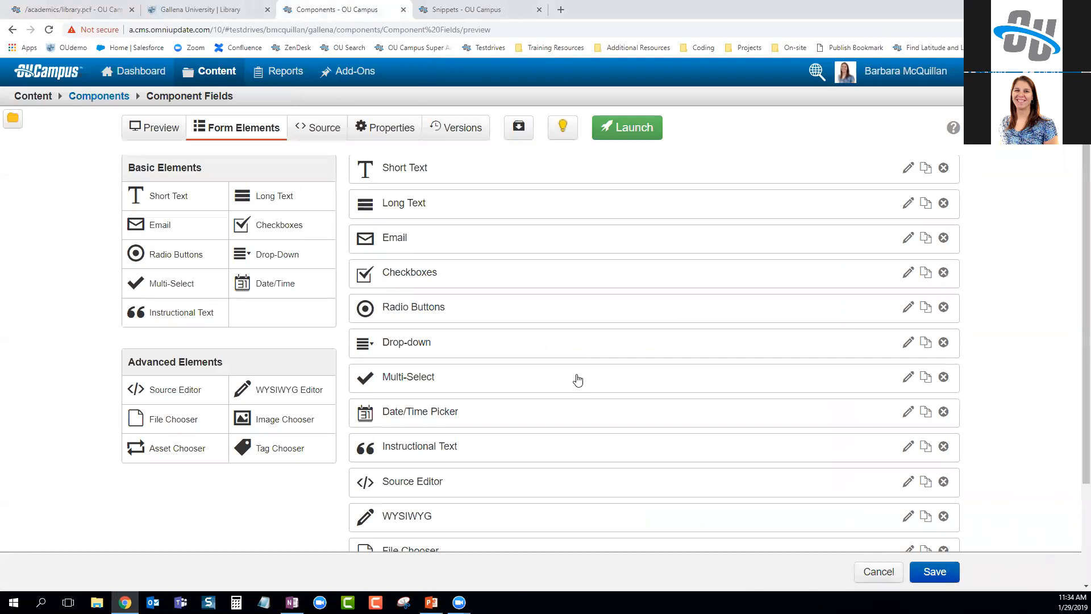
{"action": "scroll", "coordinate": [577, 380], "scroll_direction": "down", "scroll_amount": 3}
{"action": "scroll", "coordinate": [494, 480], "scroll_direction": "up", "scroll_amount": 3}
{"action": "left_click", "coordinate": [451, 317]}
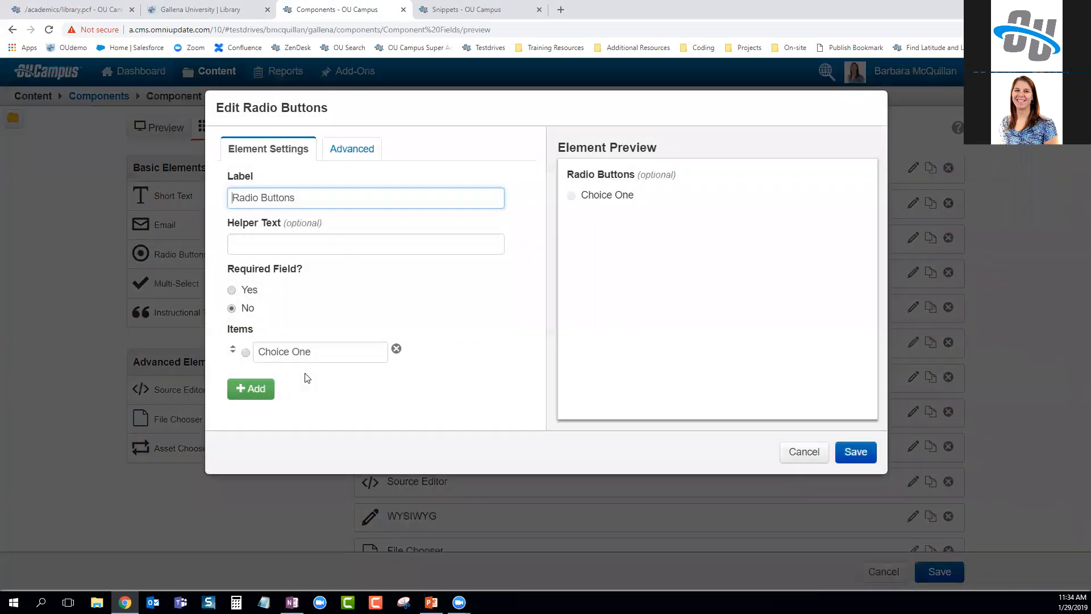
{"action": "left_click", "coordinate": [254, 392]}
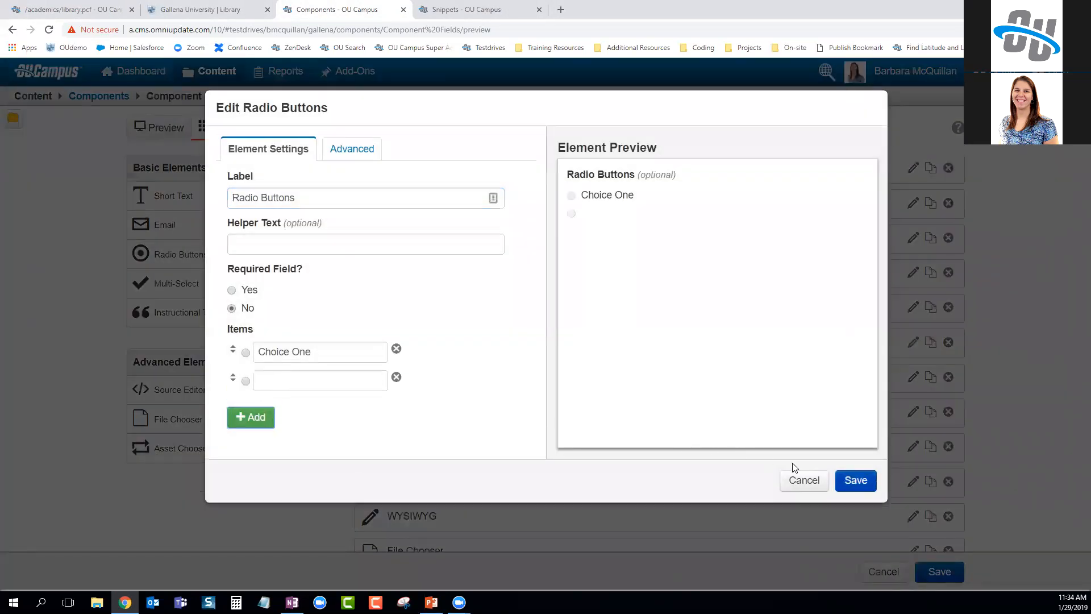
{"action": "left_click", "coordinate": [274, 384]}
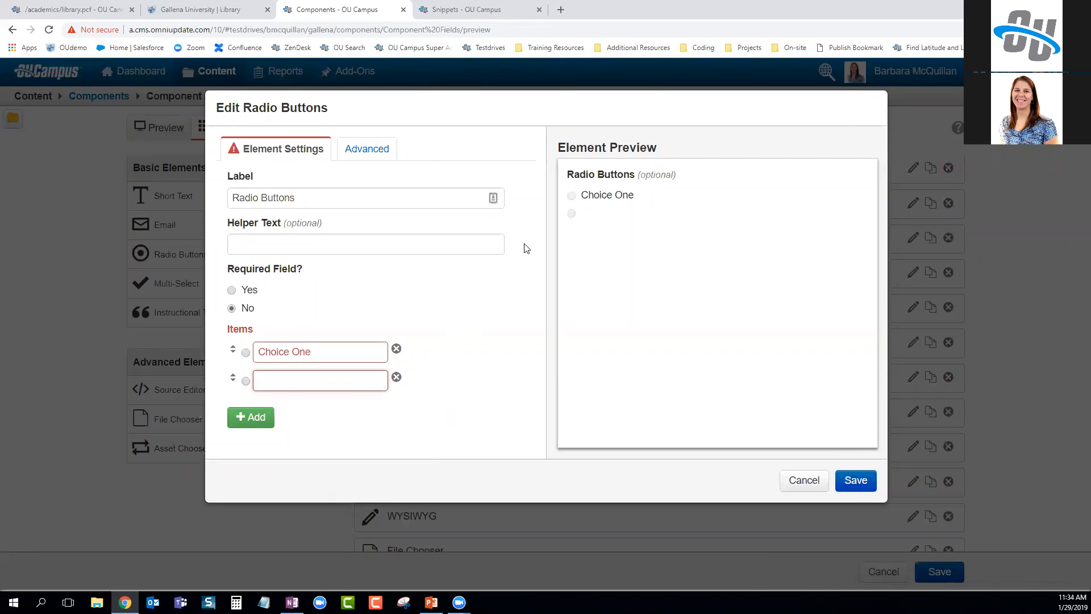
{"action": "left_click", "coordinate": [367, 150]}
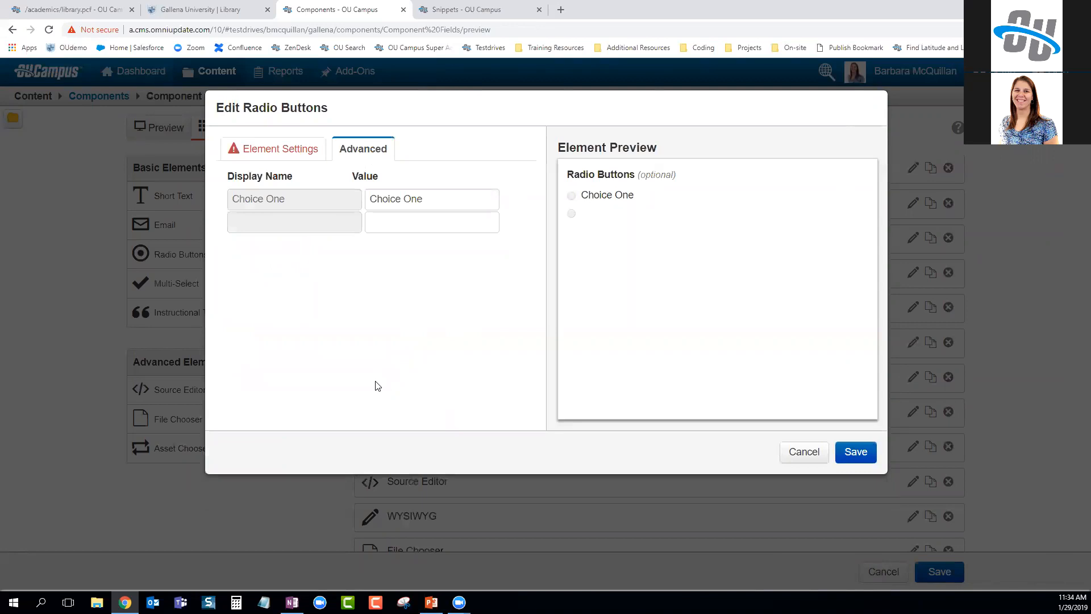
{"action": "left_click", "coordinate": [268, 150]}
{"action": "left_click", "coordinate": [300, 375]}
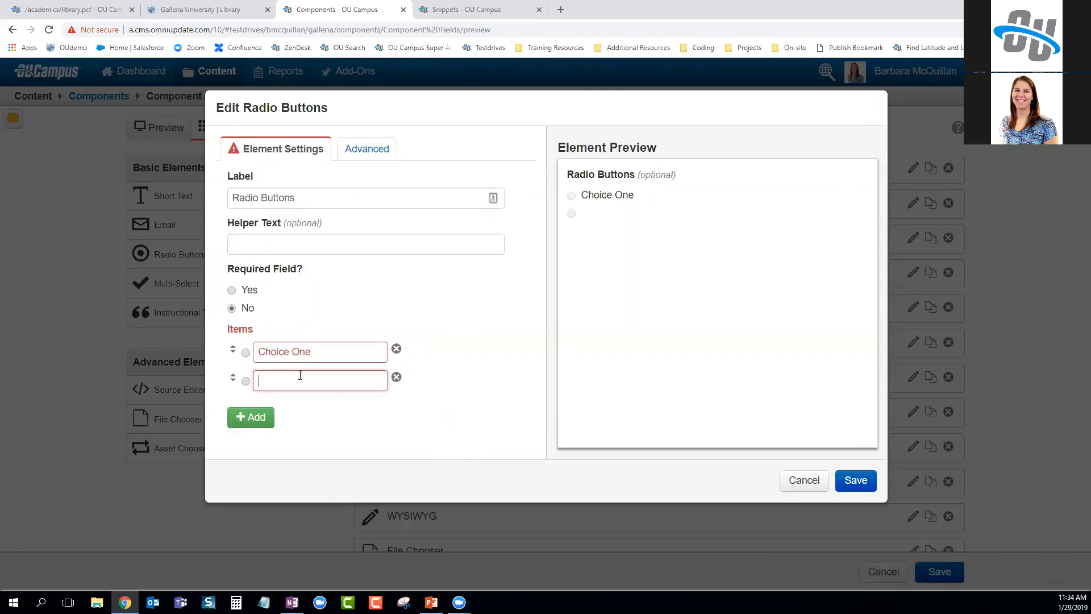
{"action": "type", "text": "Blank Ye"}
{"action": "key", "text": "BackSpace"}
{"action": "key", "text": "BackSpace"}
{"action": "key", "text": "BackSpace"}
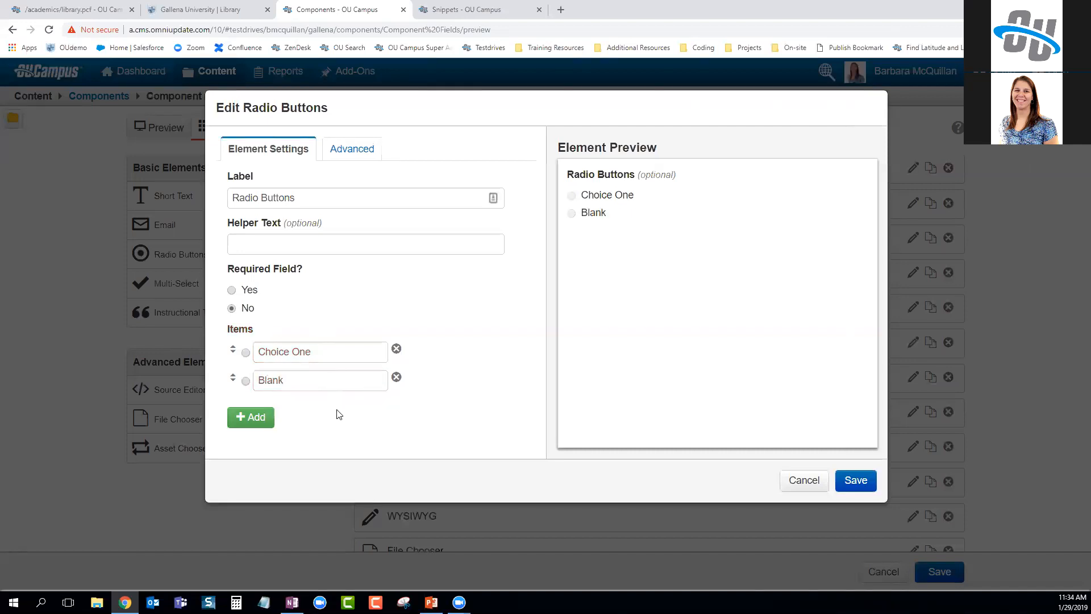
{"action": "left_click", "coordinate": [355, 152]}
{"action": "double_click", "coordinate": [365, 221]}
{"action": "key", "text": "BackSpace"}
{"action": "left_click", "coordinate": [507, 347]}
{"action": "left_click_drag", "start_coordinate": [416, 224], "coordinate": [345, 224]}
{"action": "type", "text": "\"\""}
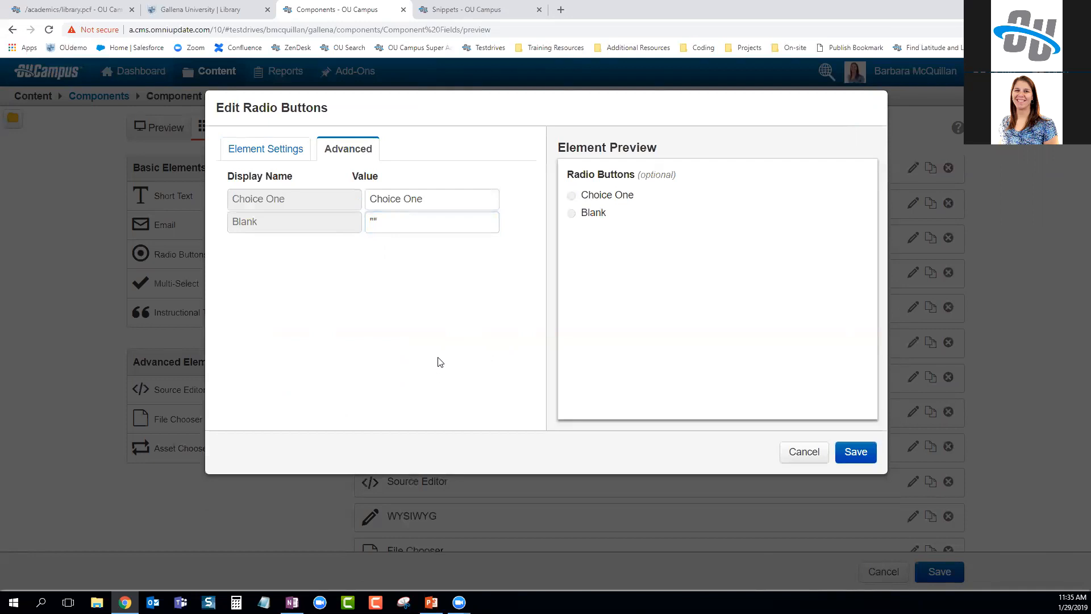
{"action": "left_click", "coordinate": [289, 150]}
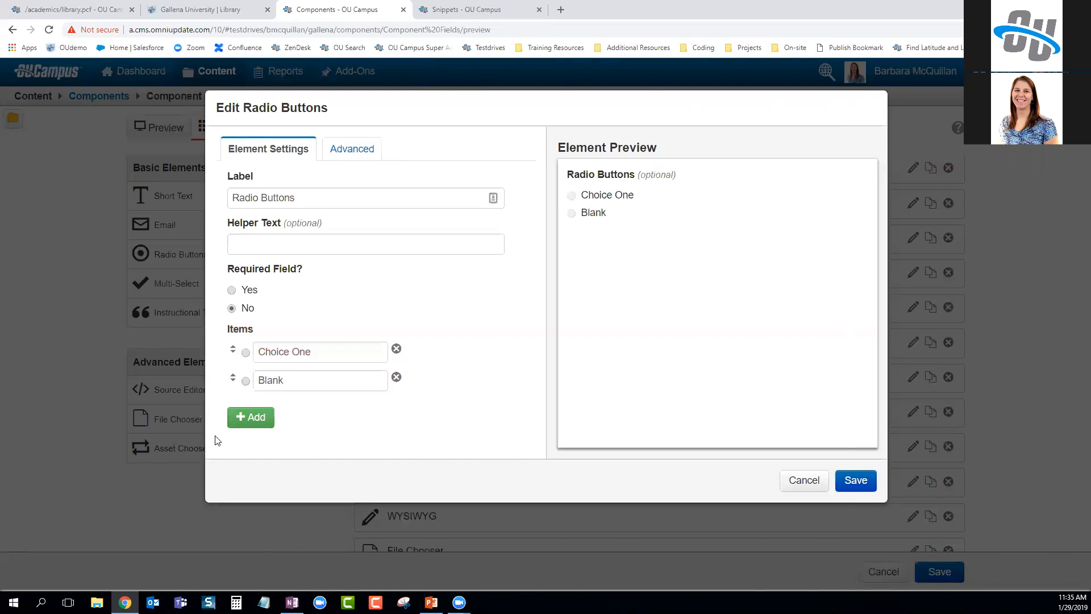
{"action": "left_click", "coordinate": [246, 380]}
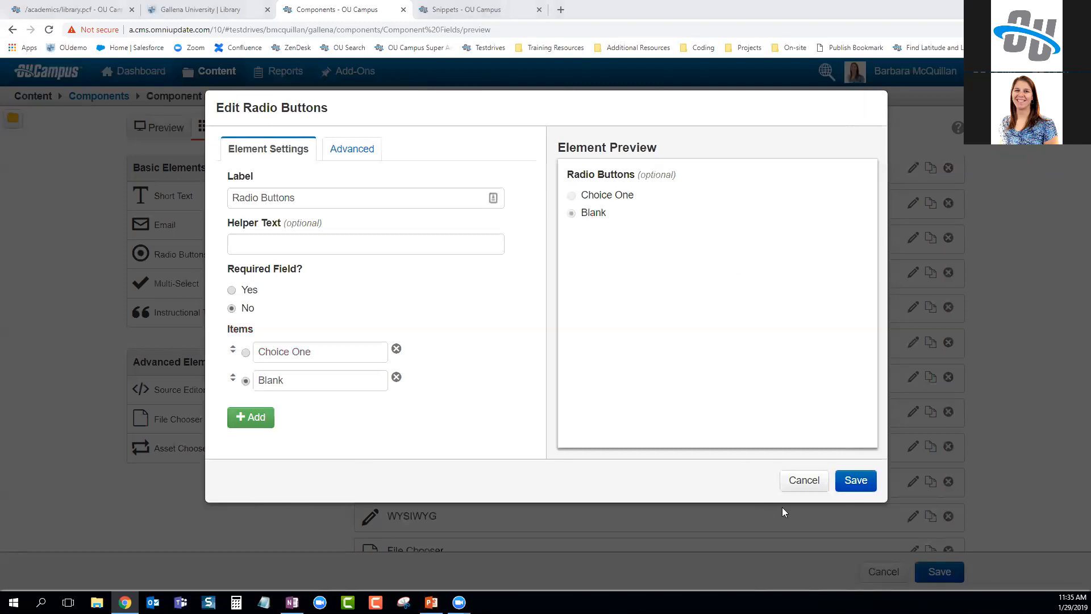
{"action": "left_click", "coordinate": [809, 481]}
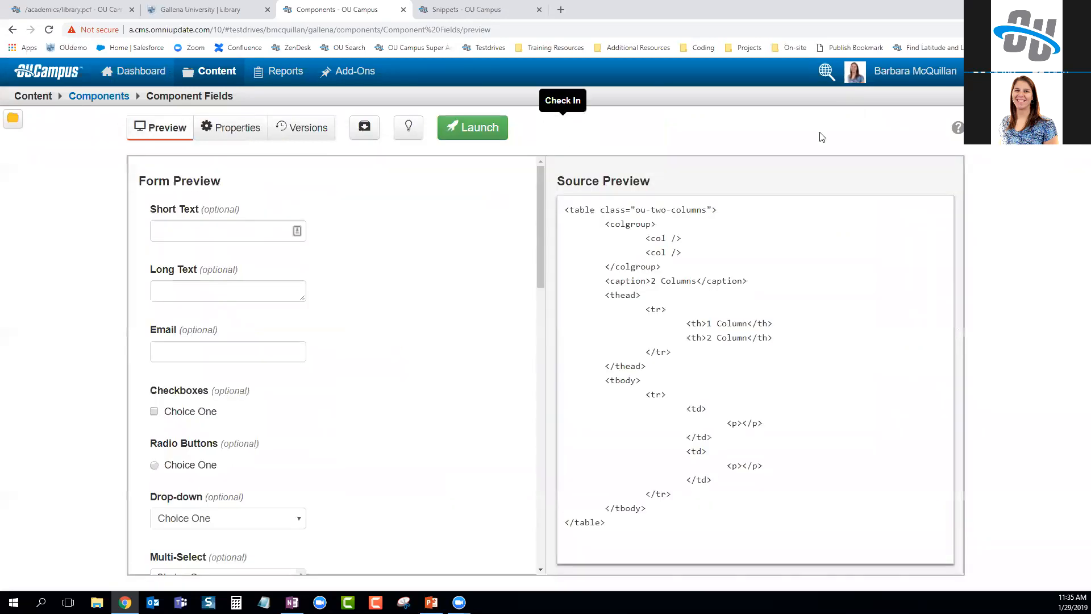
Open Setup > Toolbars and reload it to list Basic Editor and Editing Toolbar
{"action": "mouse_move", "coordinate": [996, 72]}
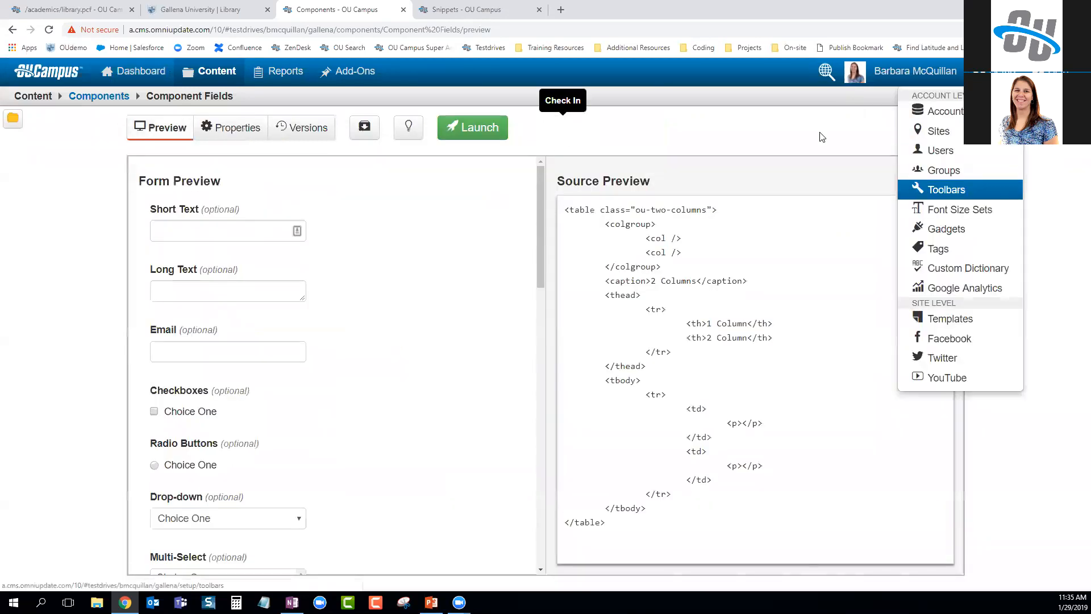
{"action": "left_click", "coordinate": [946, 189]}
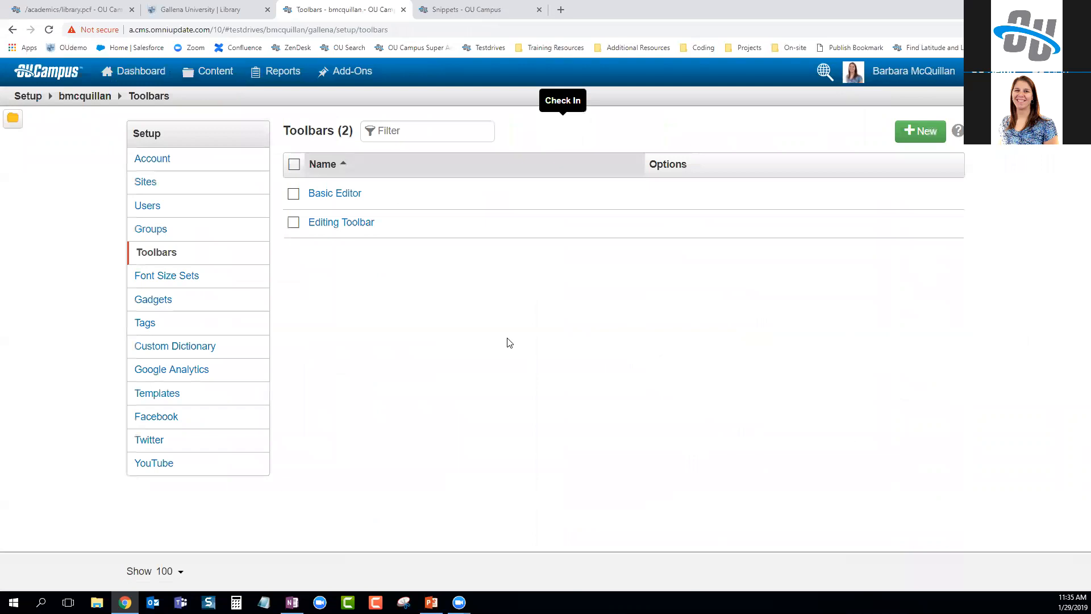
{"action": "left_click", "coordinate": [49, 29]}
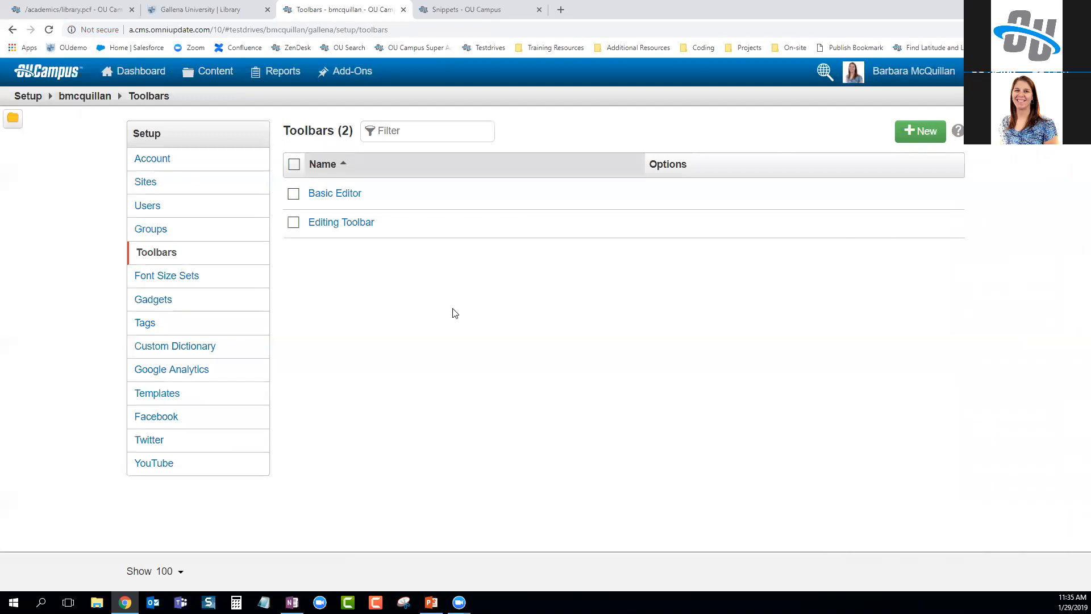
{"action": "left_click", "coordinate": [337, 222]}
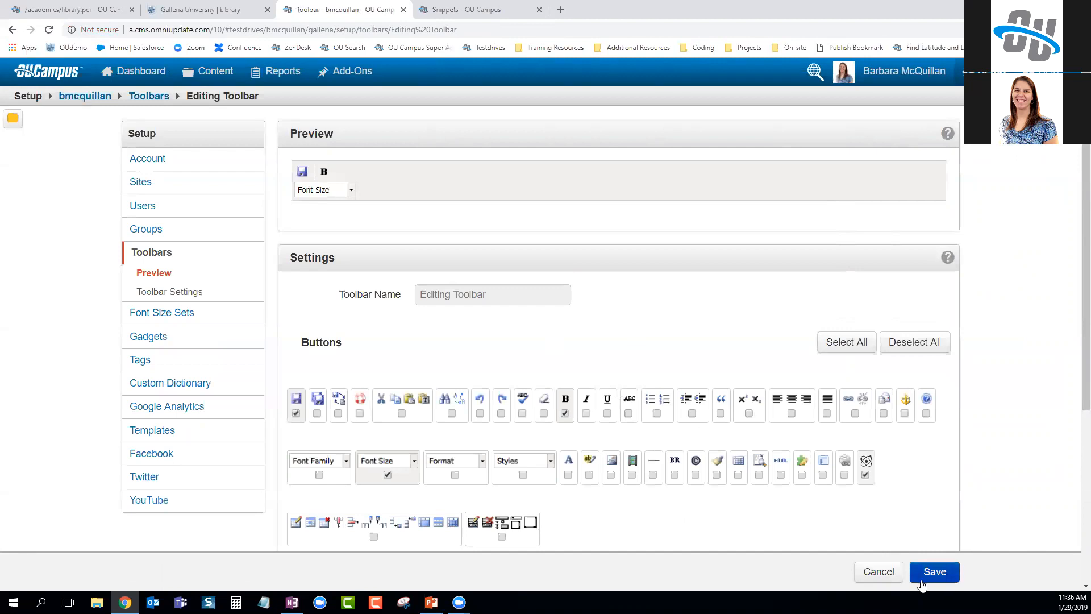
{"action": "left_click", "coordinate": [921, 582]}
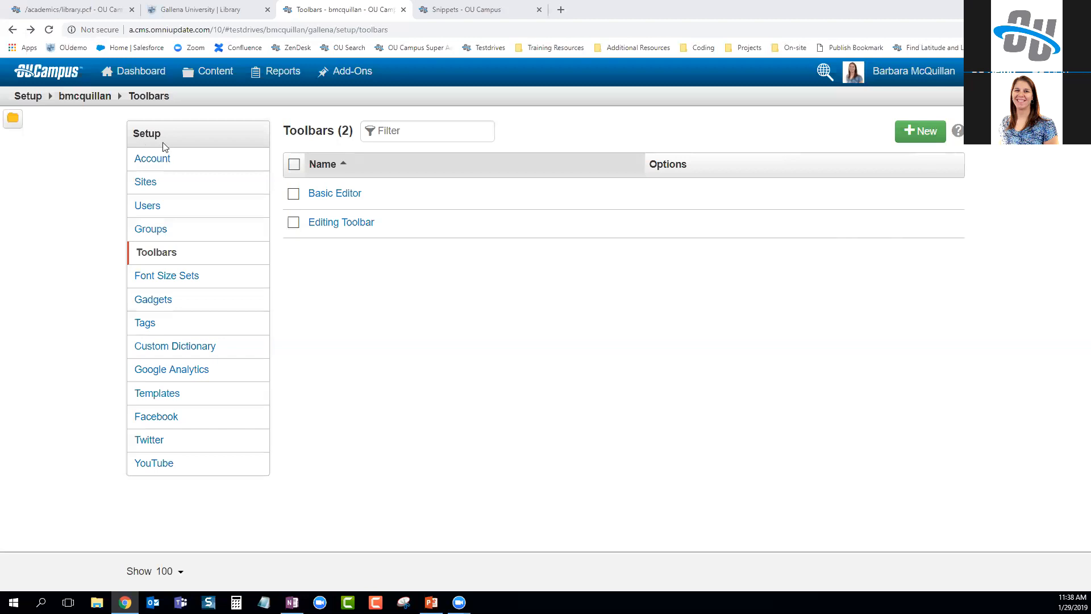
{"action": "mouse_move", "coordinate": [216, 94]}
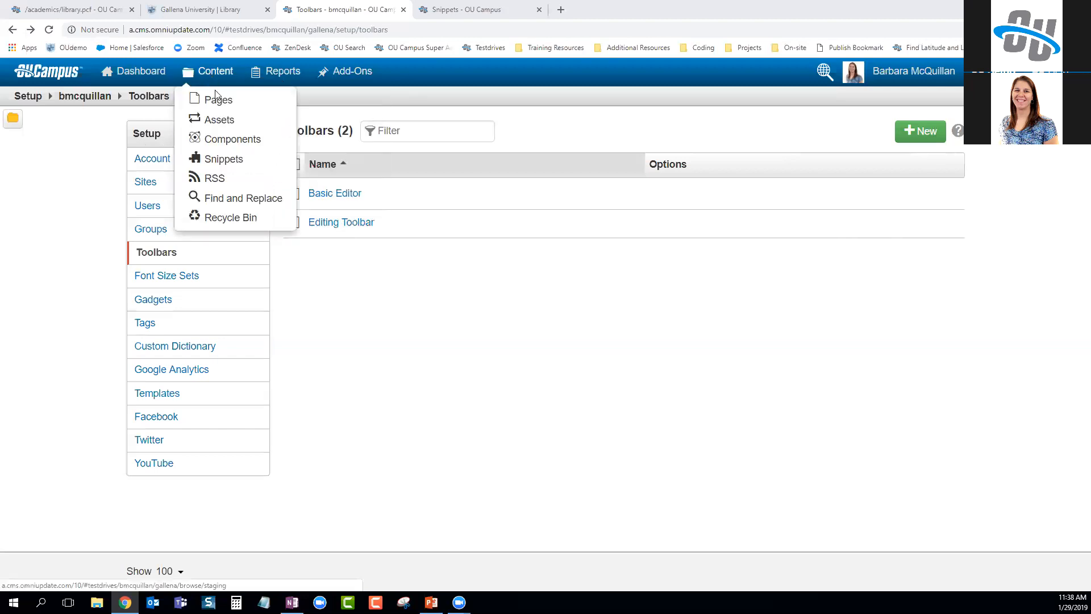
{"action": "left_click", "coordinate": [233, 139]}
{"action": "left_click", "coordinate": [287, 225]}
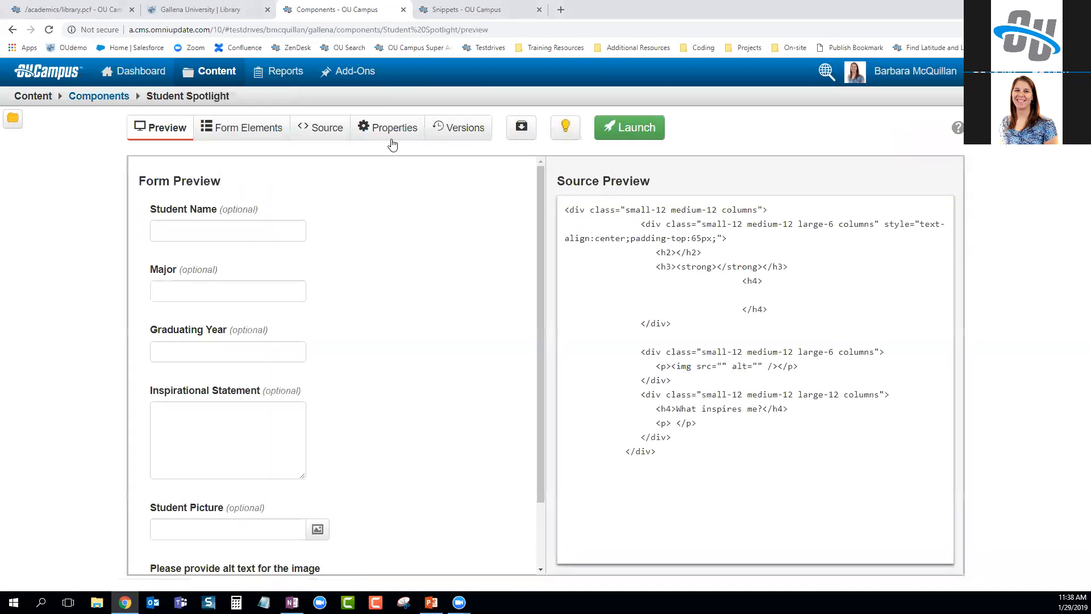
{"action": "left_click", "coordinate": [322, 133]}
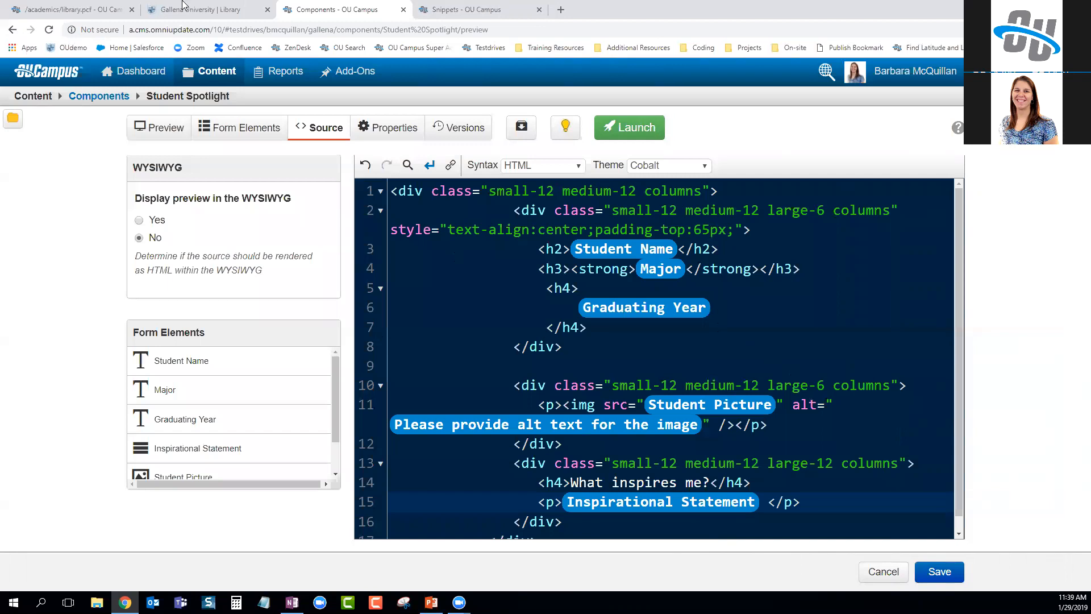
{"action": "left_click", "coordinate": [244, 126]}
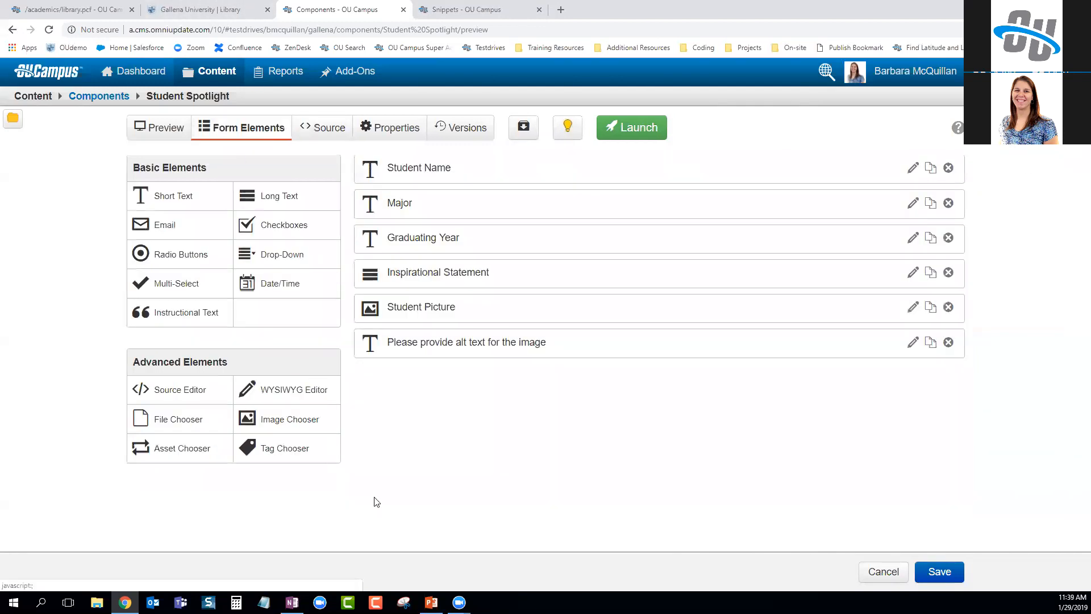
{"action": "left_click_drag", "start_coordinate": [162, 449], "coordinate": [497, 442]}
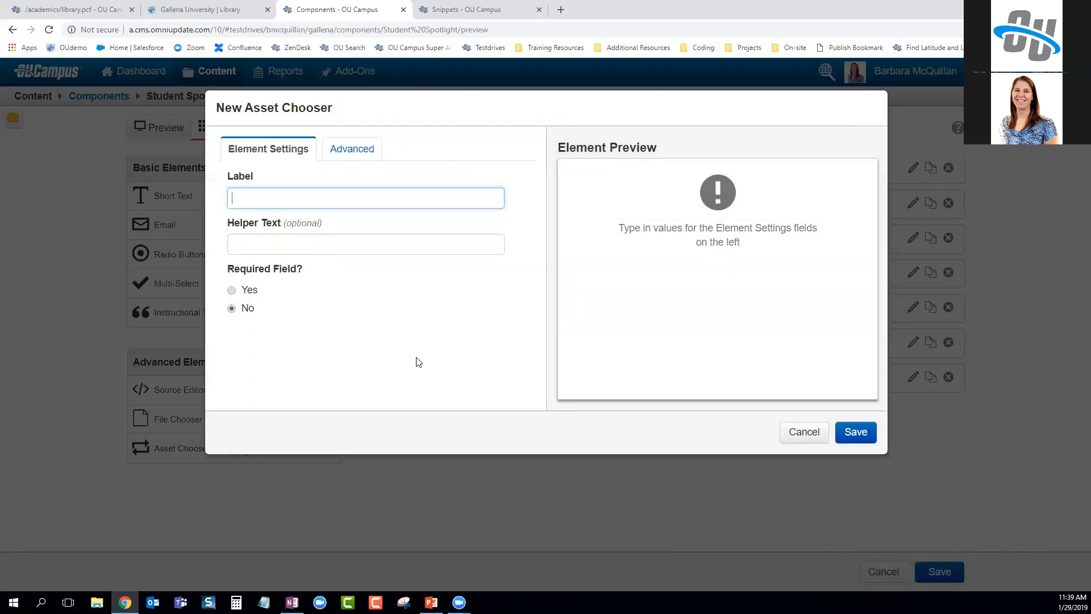
{"action": "type", "text": "asset"}
{"action": "left_click", "coordinate": [351, 151]}
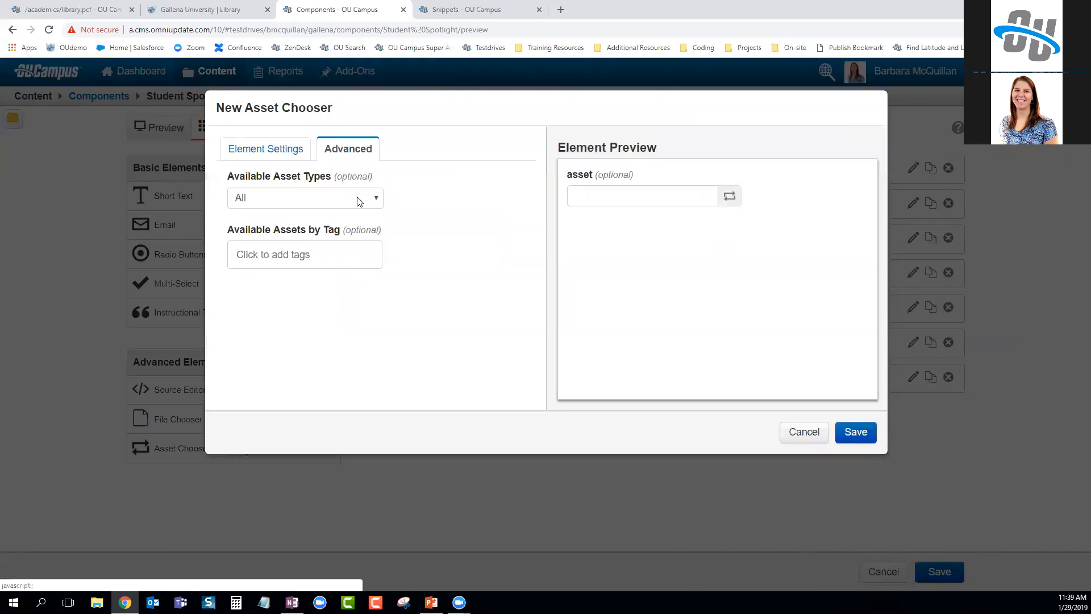
{"action": "left_click", "coordinate": [317, 198]}
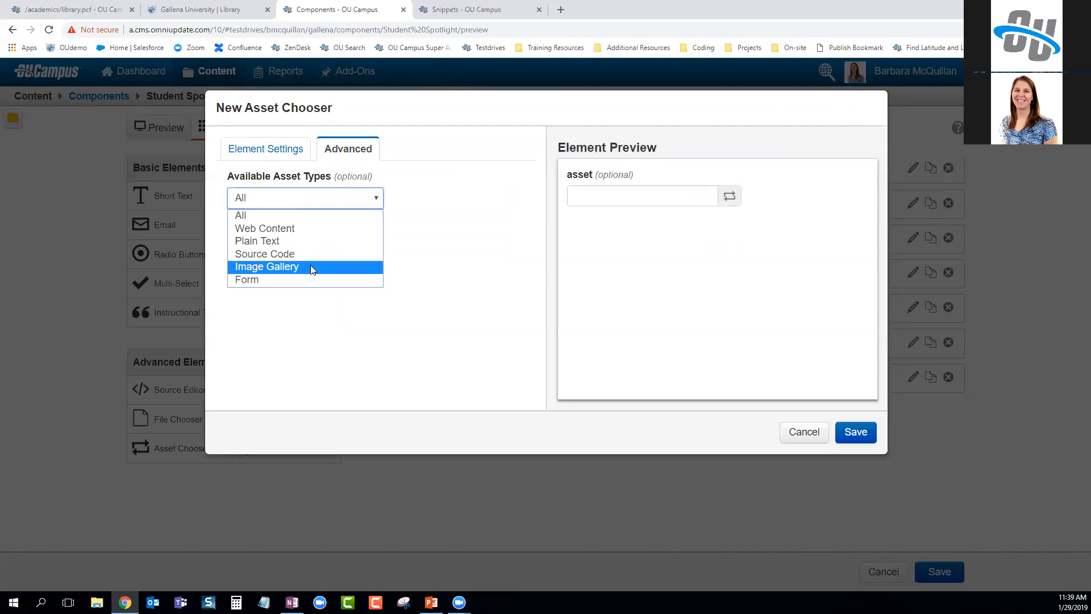
{"action": "left_click", "coordinate": [452, 367]}
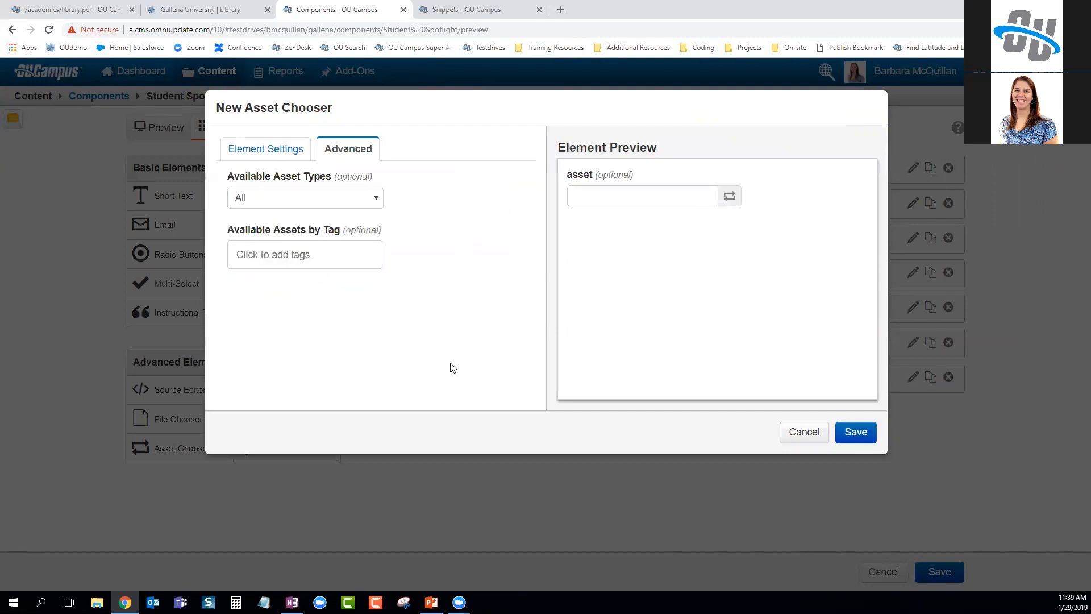
{"action": "left_click", "coordinate": [275, 258]}
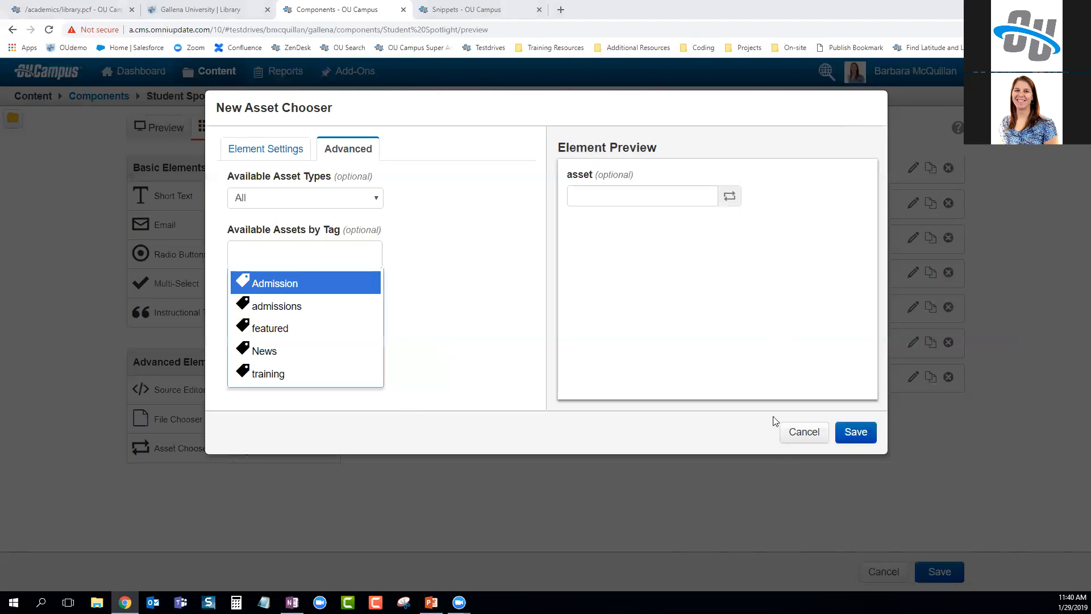
{"action": "left_click", "coordinate": [798, 435]}
{"action": "left_click", "coordinate": [782, 439]}
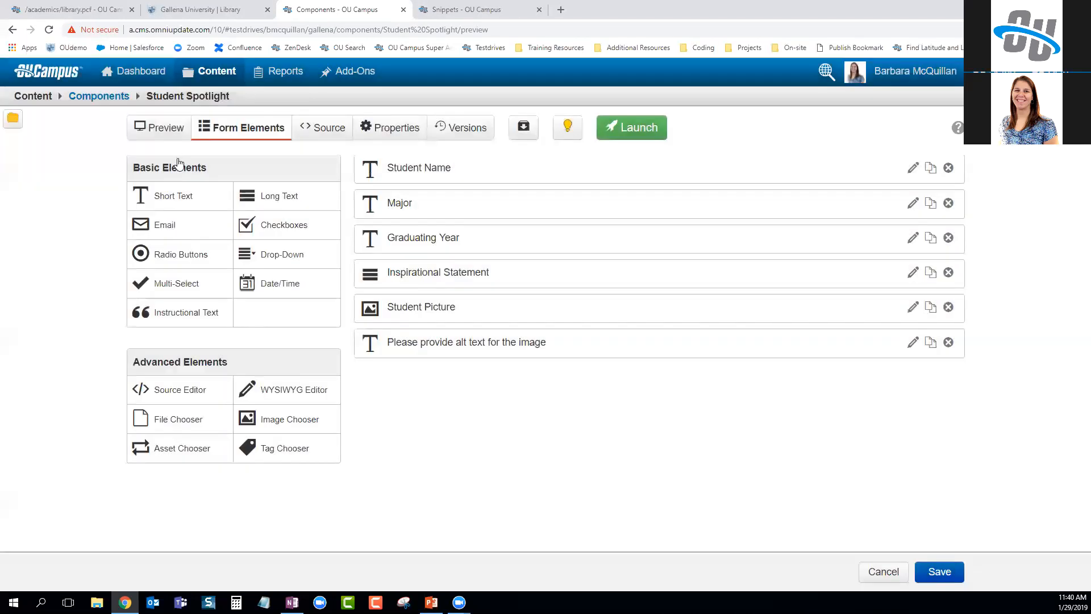
Open _sidenav.inc from the Content > Pages list for WYSIWYG editing
{"action": "mouse_move", "coordinate": [210, 71]}
{"action": "left_click", "coordinate": [218, 101]}
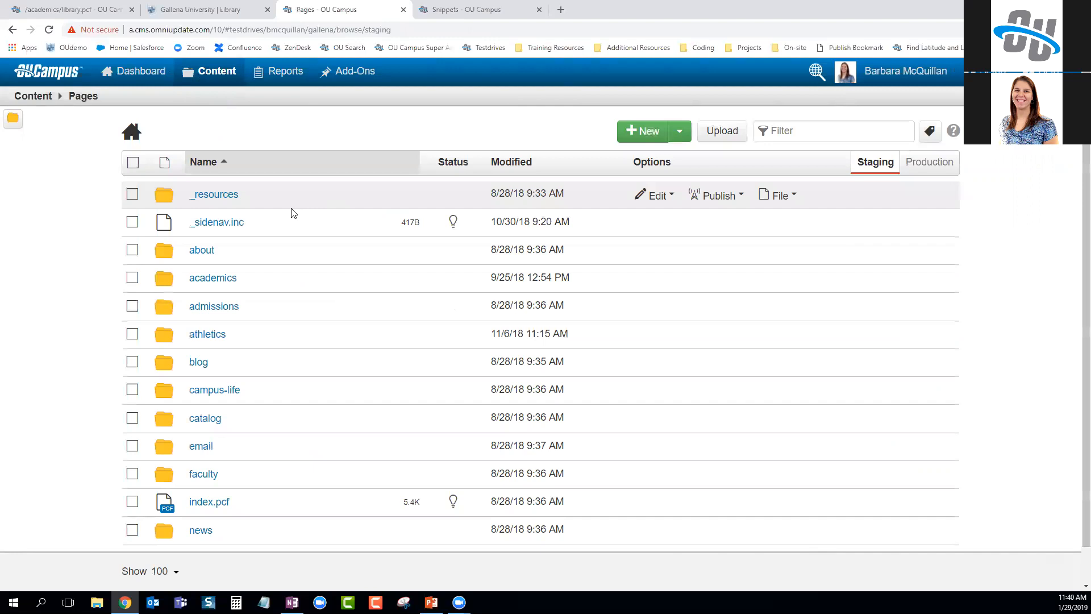
{"action": "left_click", "coordinate": [212, 229]}
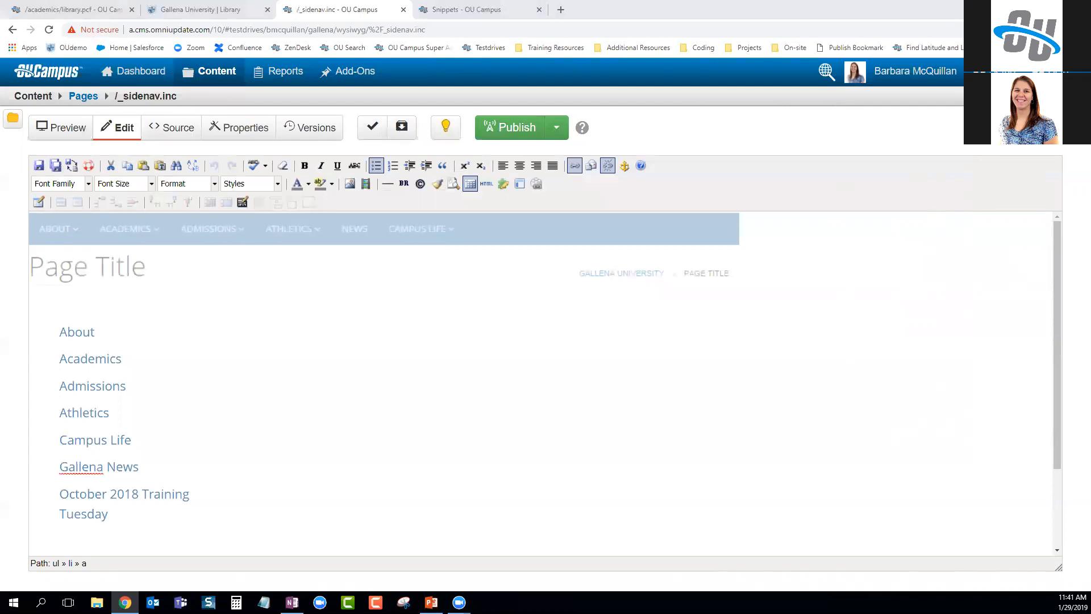
Switch to the slideshow slide listing snippet types not to convert into components
{"action": "key", "text": "alt+Tab"}
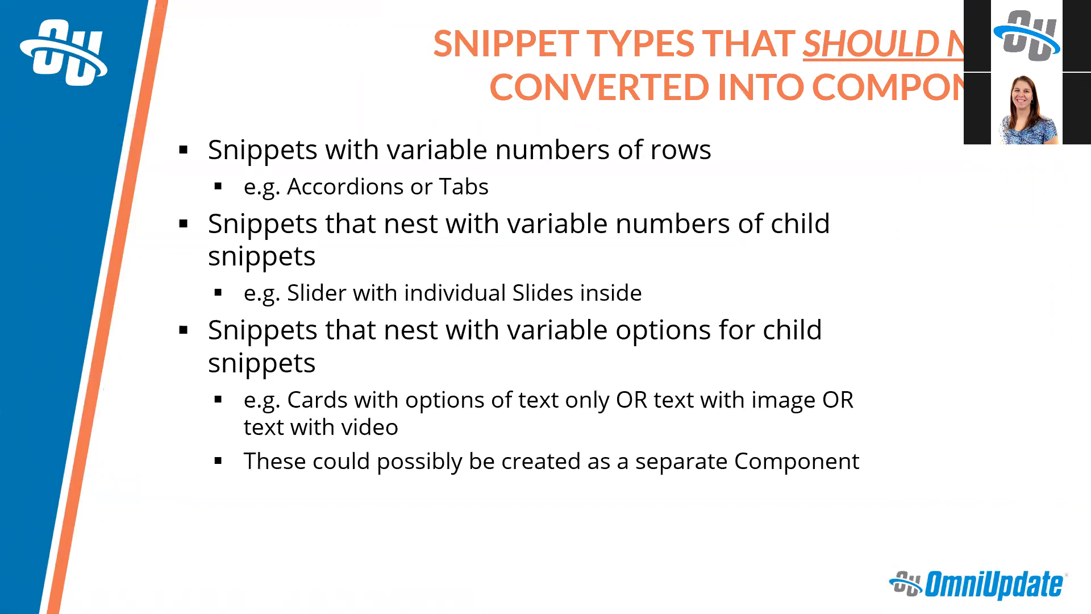
Advance to the How to Convert Snippets slide and reveal steps 2 through 5, ending with Launch!
{"action": "key", "text": "Right"}
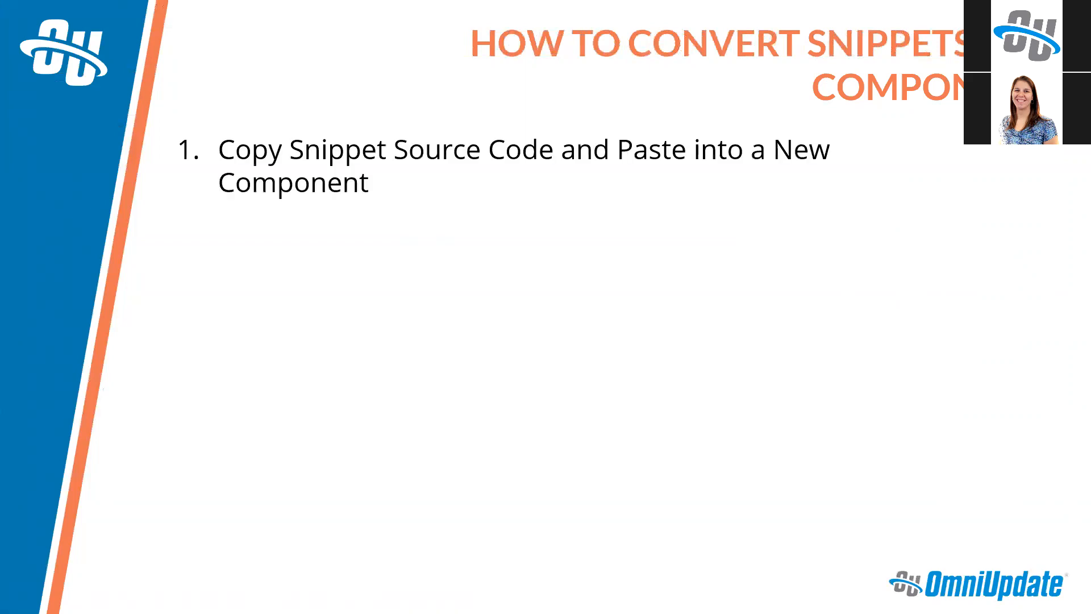
{"action": "key", "text": "Right"}
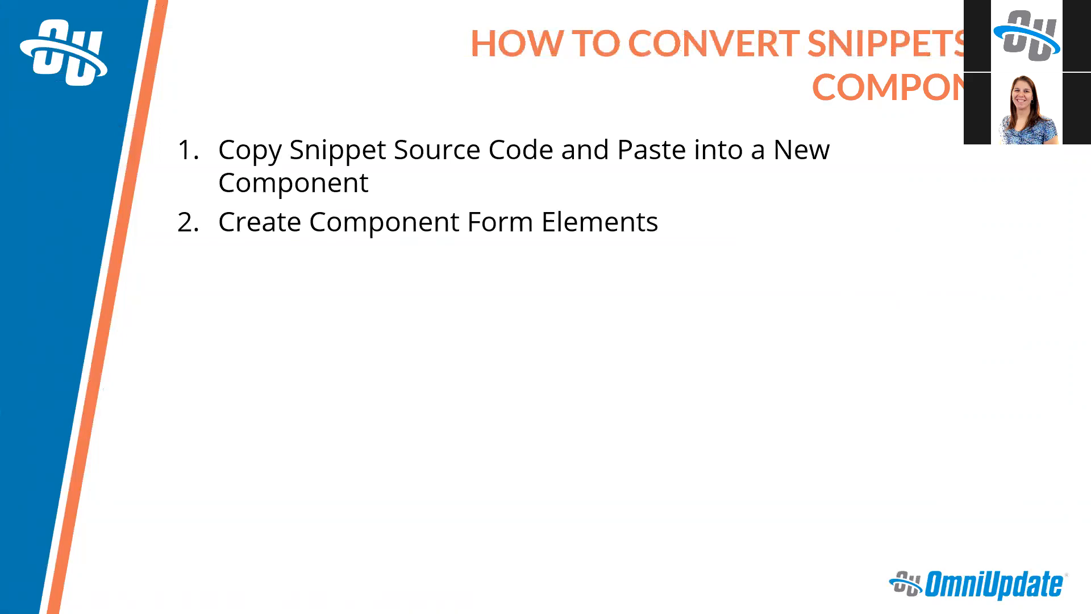
{"action": "key", "text": "Right"}
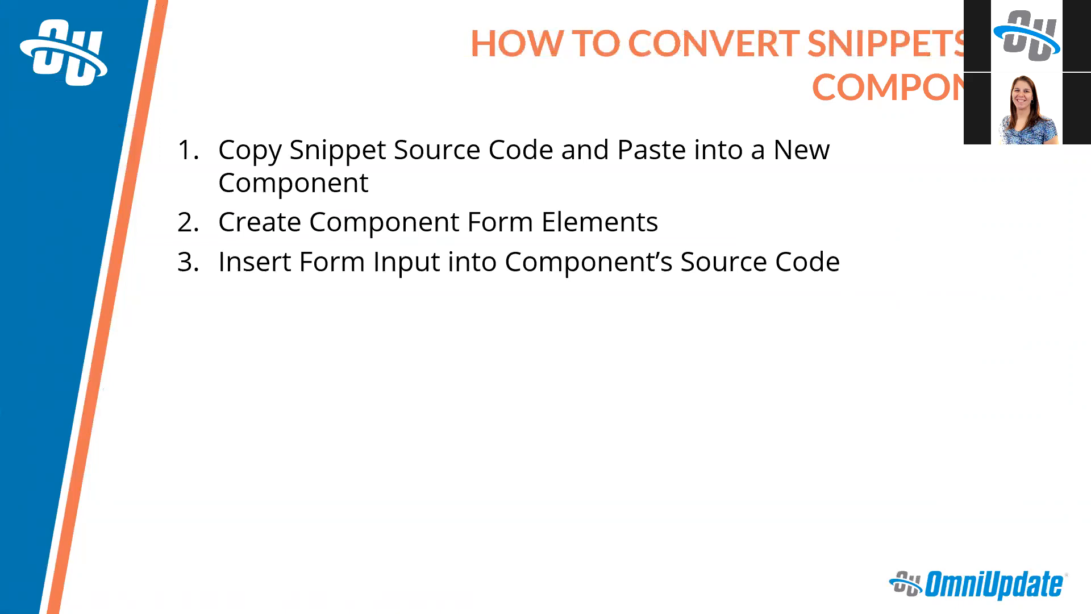
{"action": "key", "text": "Right"}
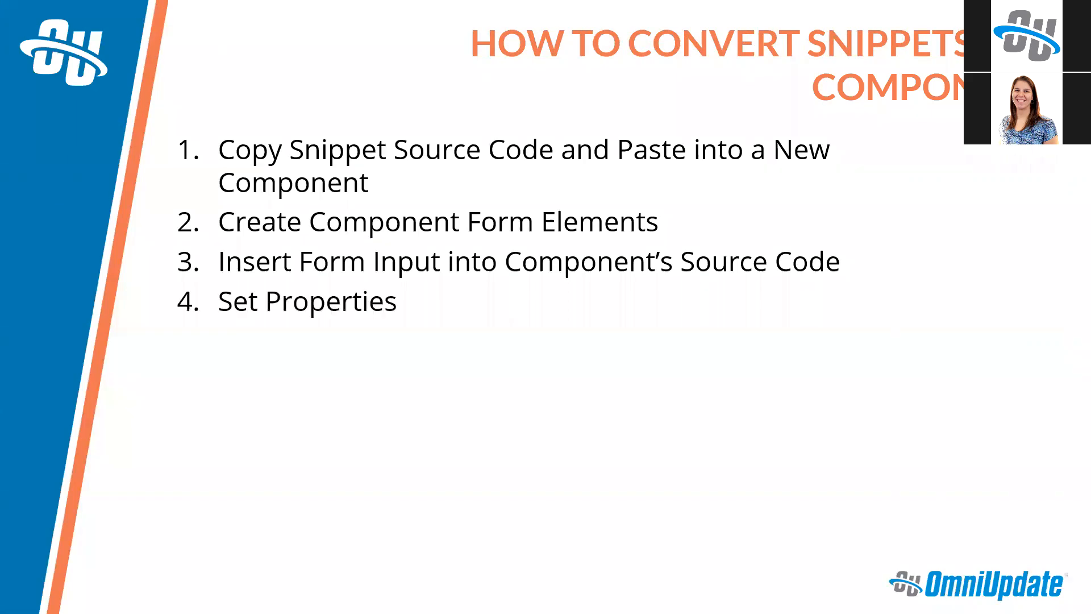
{"action": "key", "text": "Right"}
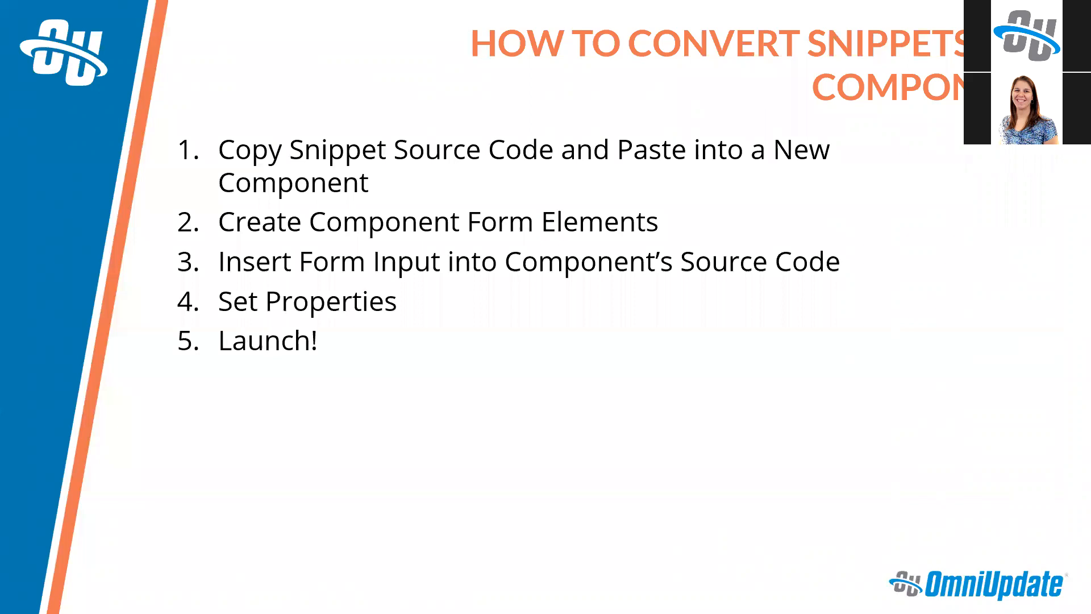
Open the Two Columns snippet under Content > Snippets > Training Tuesday Examples
{"action": "key", "text": "alt+Tab"}
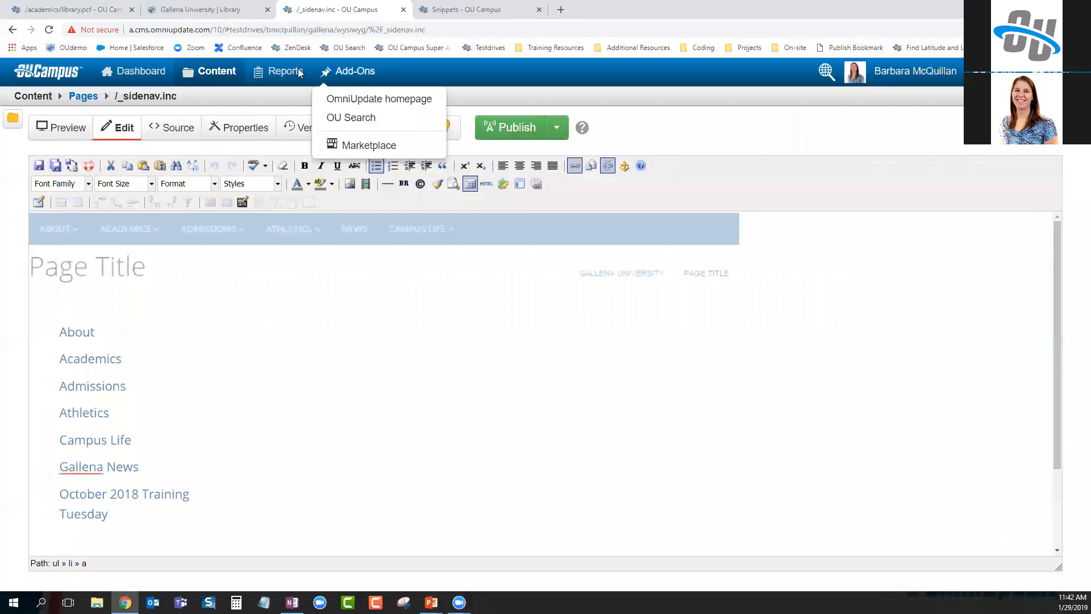
{"action": "mouse_move", "coordinate": [221, 84]}
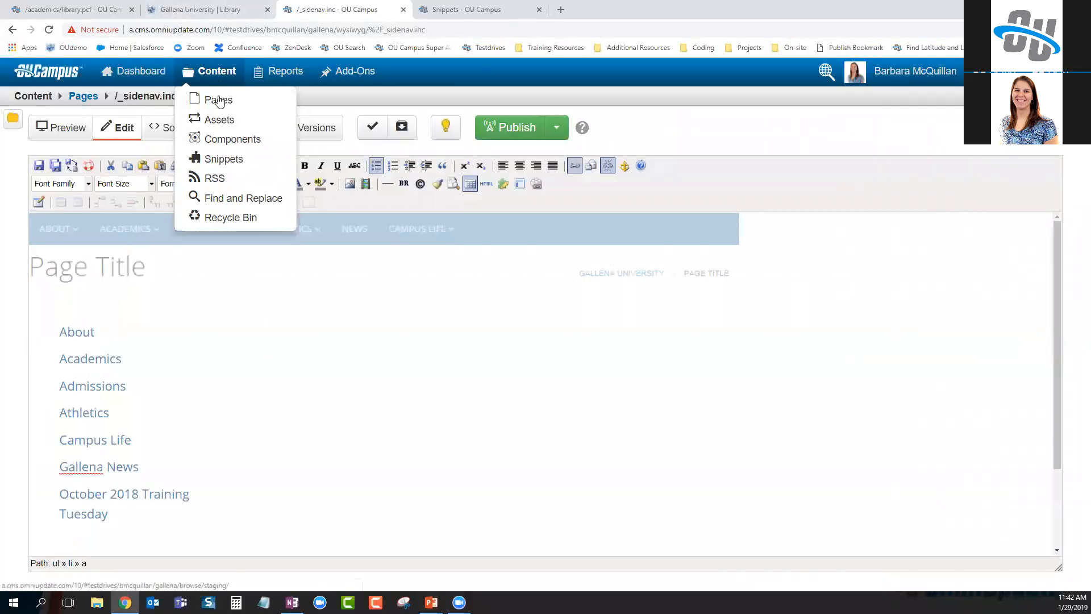
{"action": "left_click", "coordinate": [218, 155]}
{"action": "left_click", "coordinate": [387, 277]}
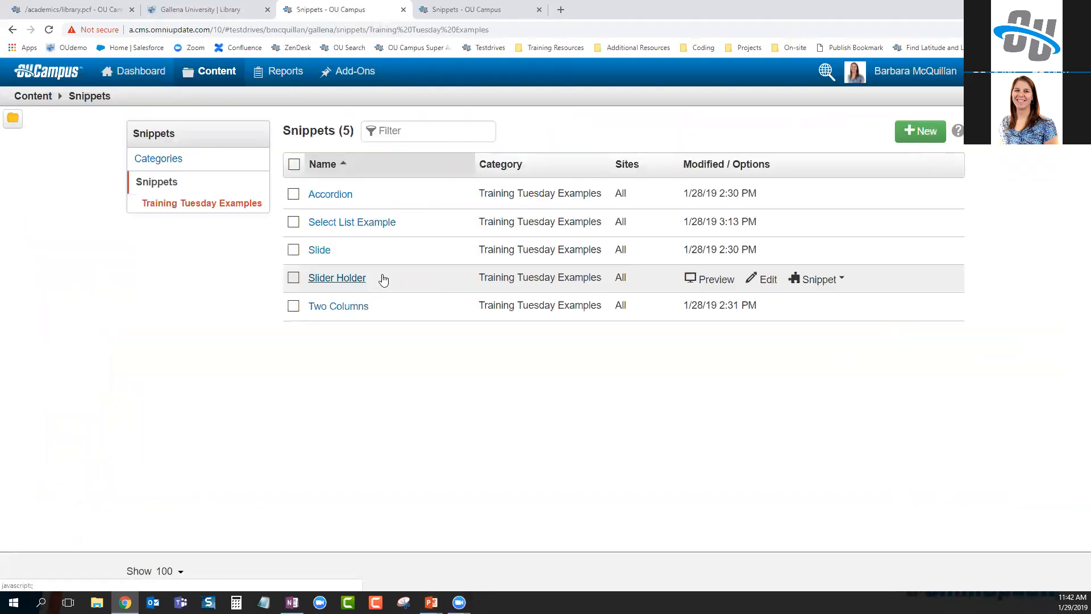
{"action": "left_click", "coordinate": [337, 307]}
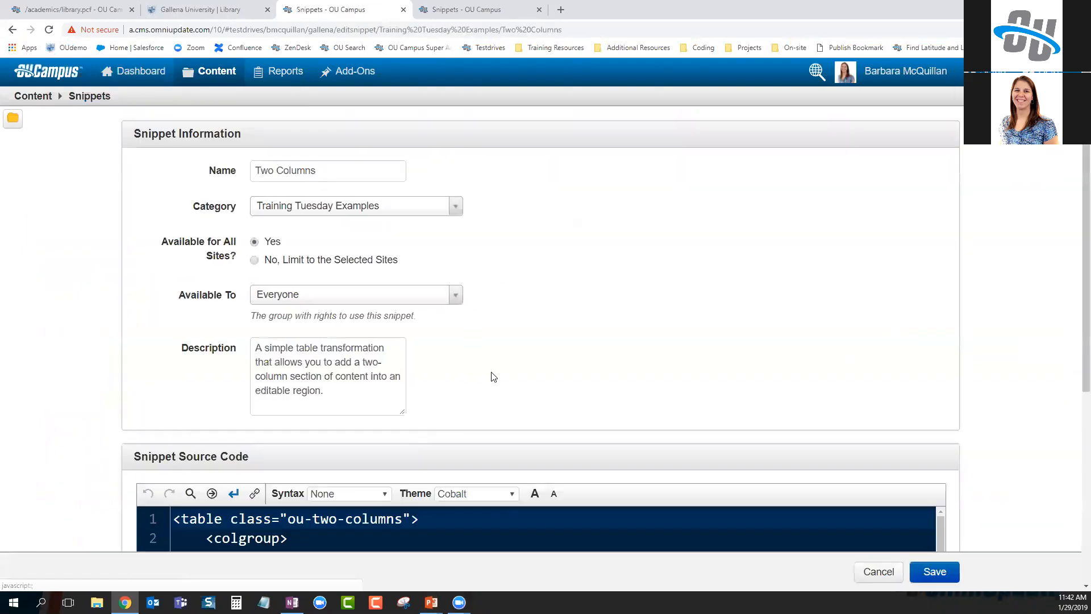
Select and copy all of the Two Columns snippet's source code
{"action": "scroll", "coordinate": [510, 341], "scroll_direction": "down", "scroll_amount": 3}
{"action": "scroll", "coordinate": [510, 341], "scroll_direction": "down", "scroll_amount": 2}
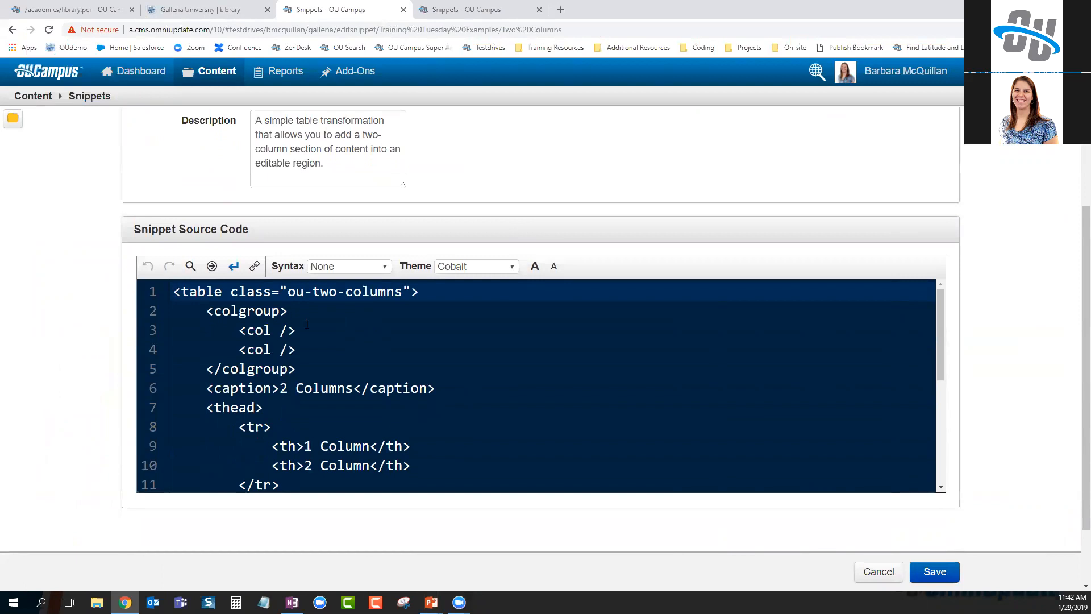
{"action": "scroll", "coordinate": [283, 443], "scroll_direction": "down", "scroll_amount": 4}
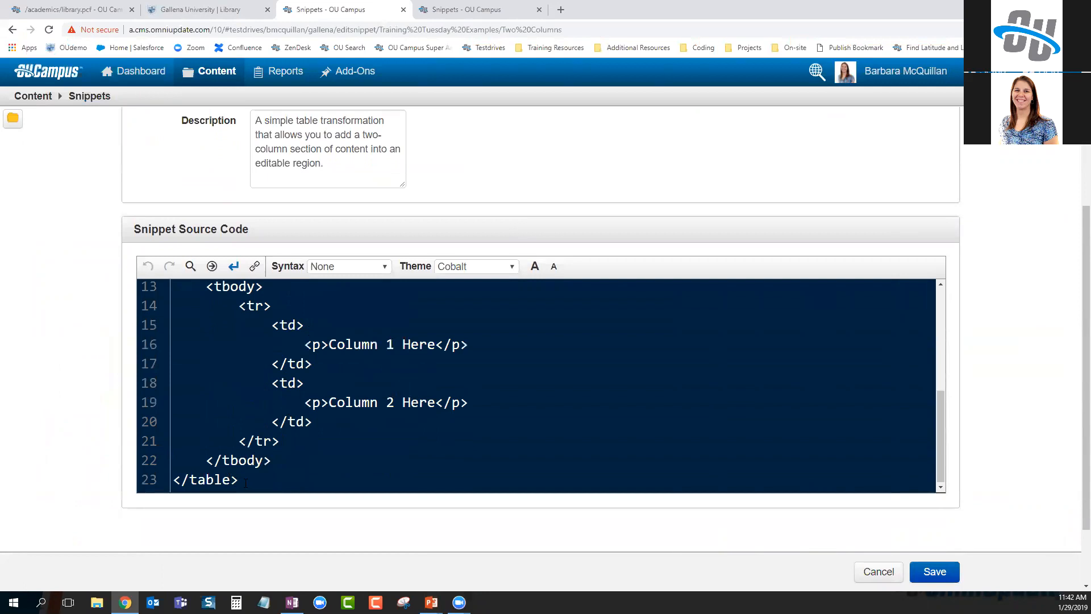
{"action": "key", "text": "ctrl+a"}
{"action": "scroll", "coordinate": [447, 431], "scroll_direction": "up", "scroll_amount": 7}
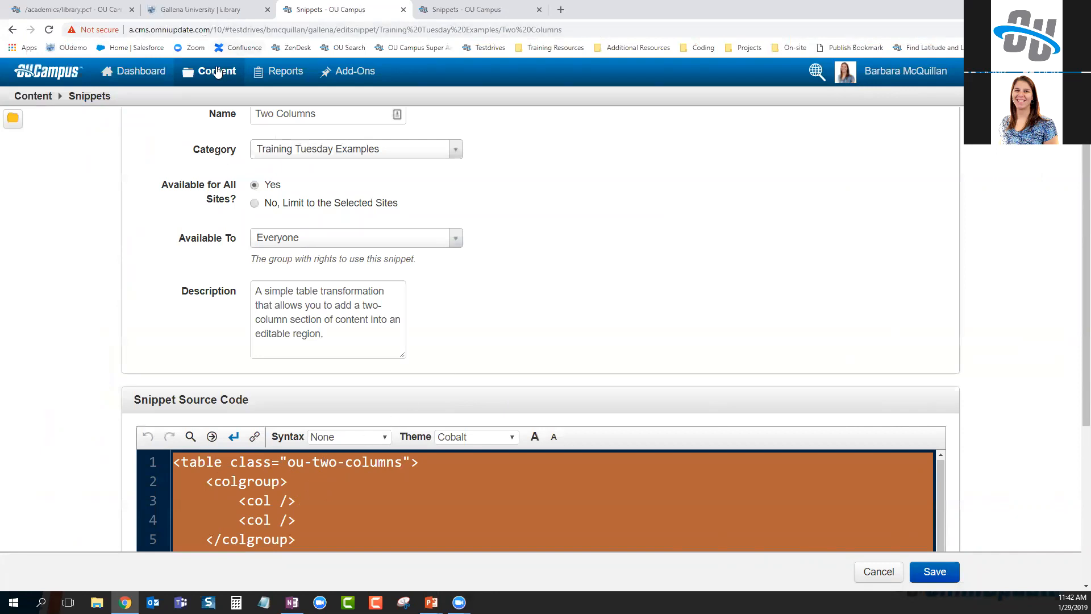
Create a new component named 'Two Colunmn' under Content > Components
{"action": "mouse_move", "coordinate": [216, 71]}
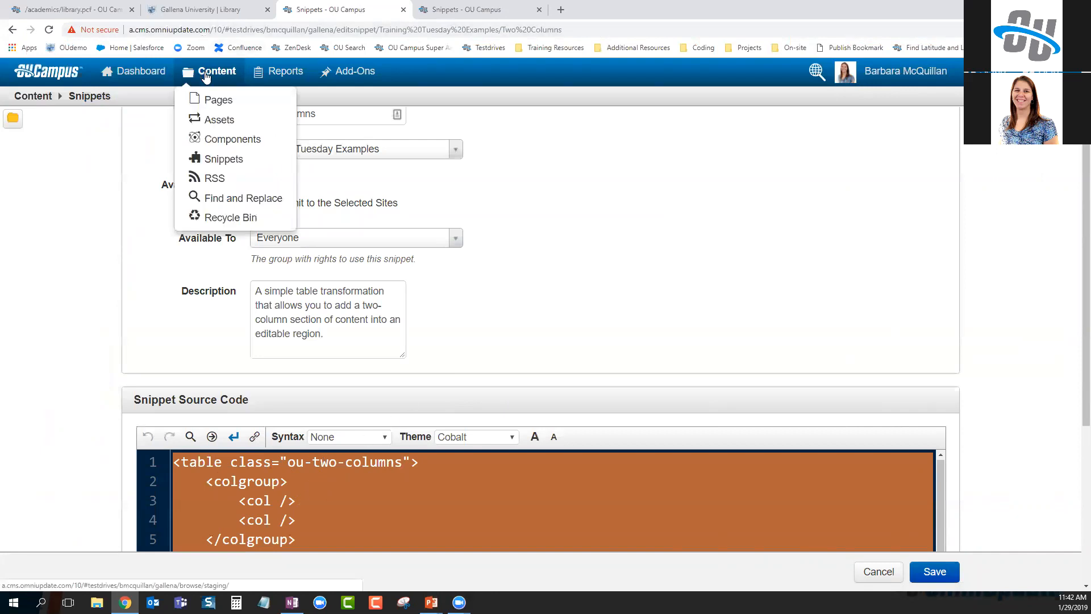
{"action": "left_click", "coordinate": [226, 145]}
{"action": "left_click", "coordinate": [921, 132]}
{"action": "left_click", "coordinate": [508, 146]}
{"action": "type", "text": "Two "}
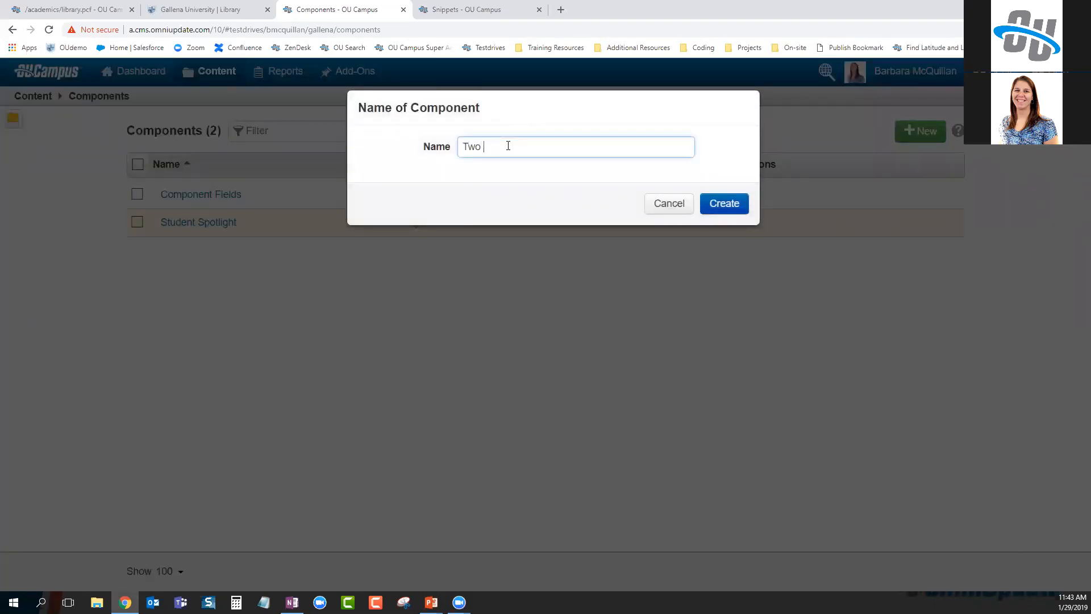
{"action": "type", "text": "Colunmn"}
{"action": "left_click", "coordinate": [724, 204]}
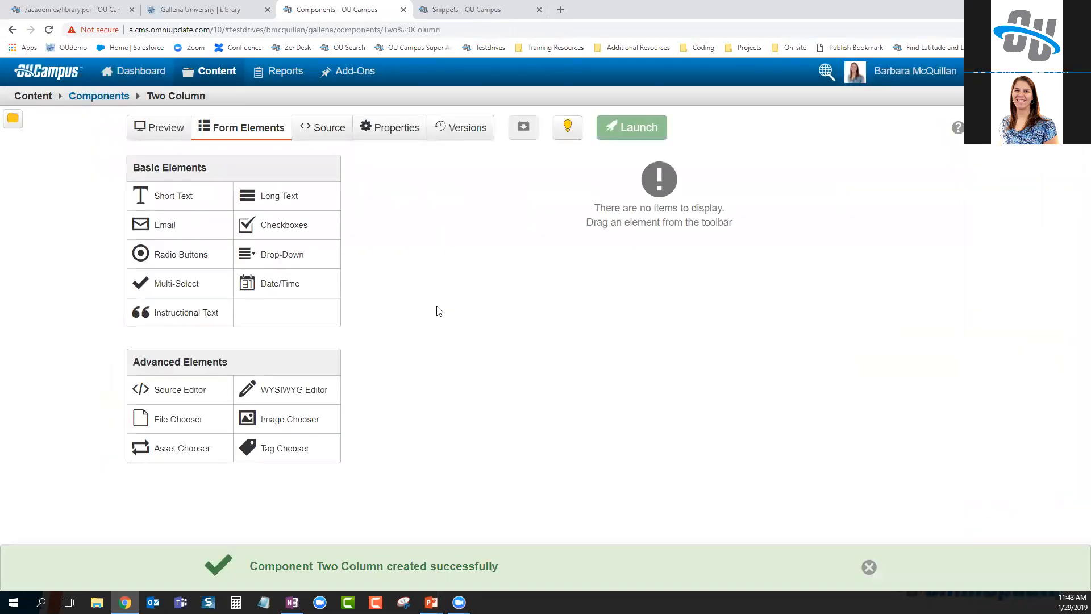
Paste the copied two-column table HTML into the component's source and return to Form Elements
{"action": "left_click", "coordinate": [327, 129]}
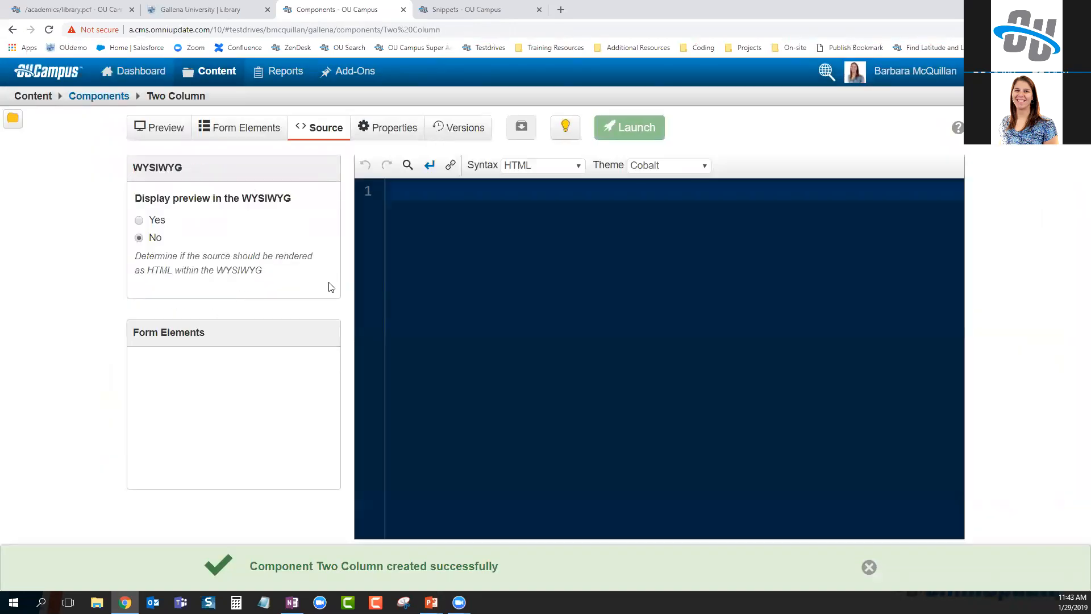
{"action": "key", "text": "ctrl+v"}
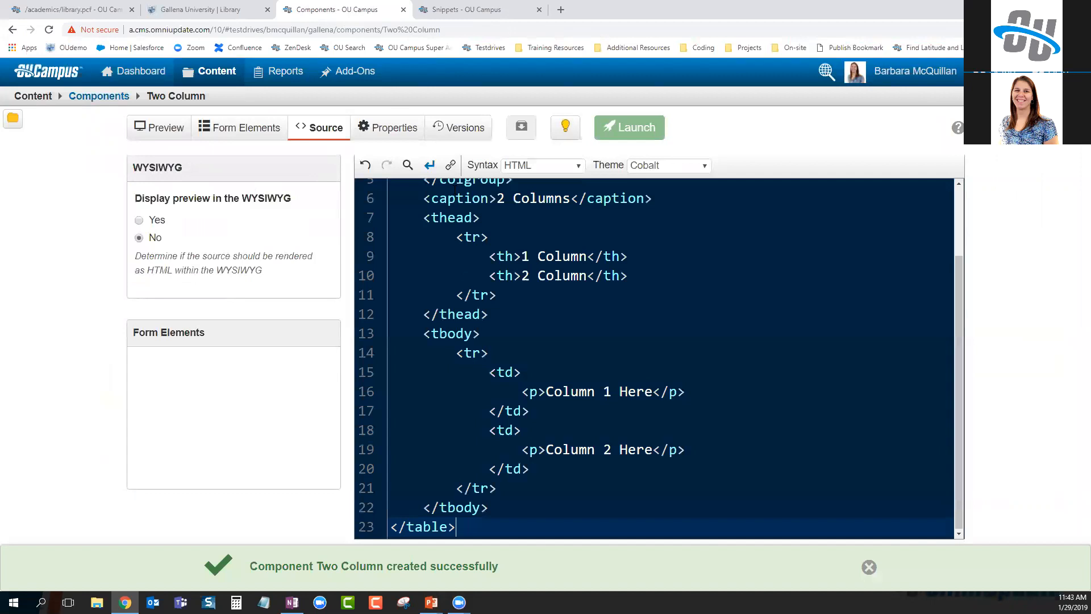
{"action": "scroll", "coordinate": [604, 339], "scroll_direction": "up", "scroll_amount": 3}
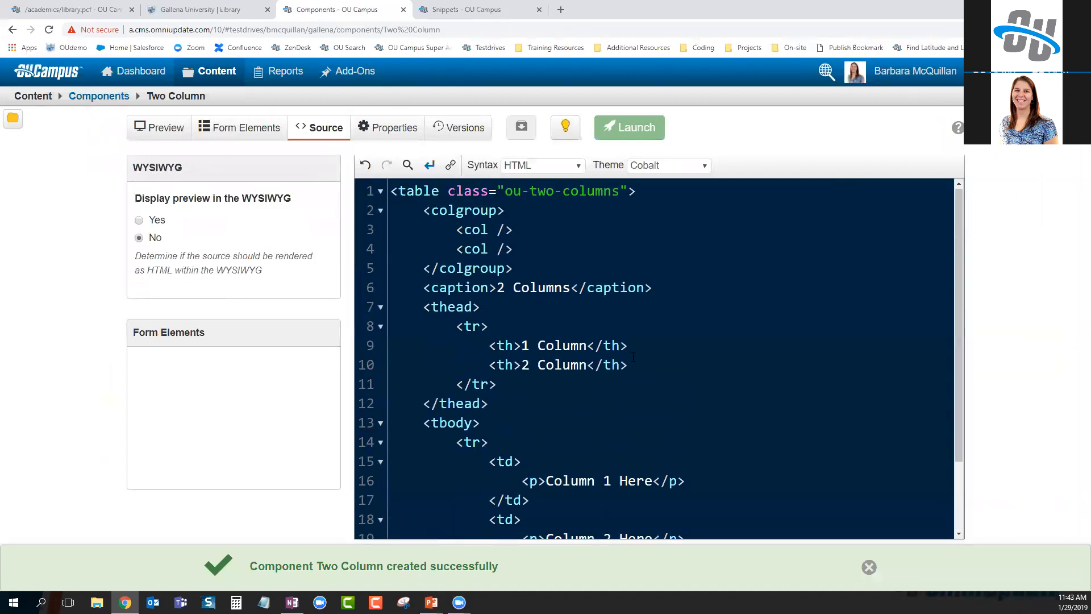
{"action": "left_click", "coordinate": [253, 132]}
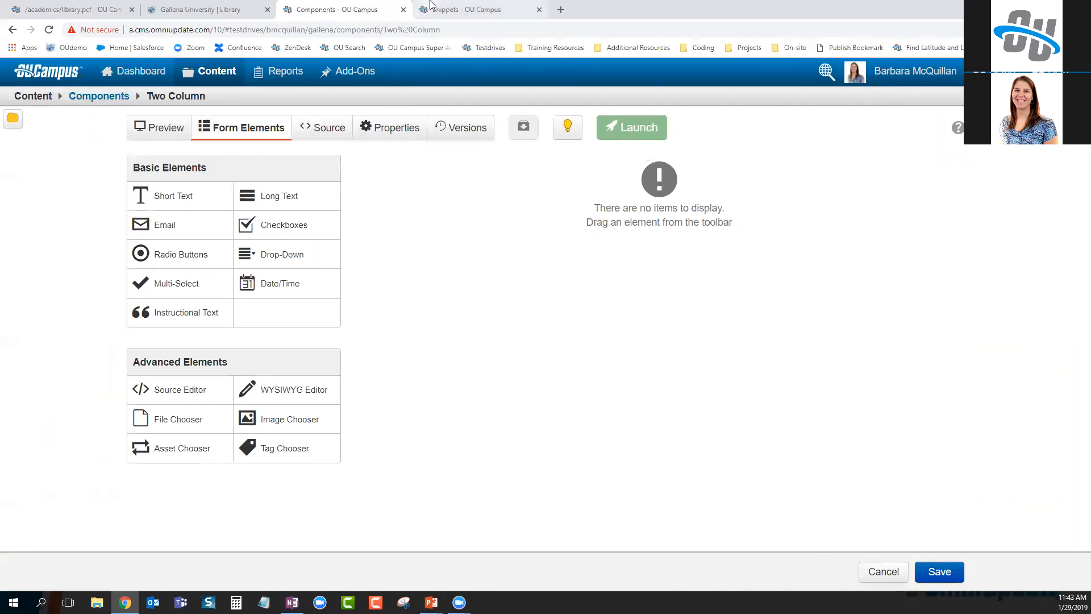
Delete the Slider table from the library page
{"action": "left_click", "coordinate": [61, 7]}
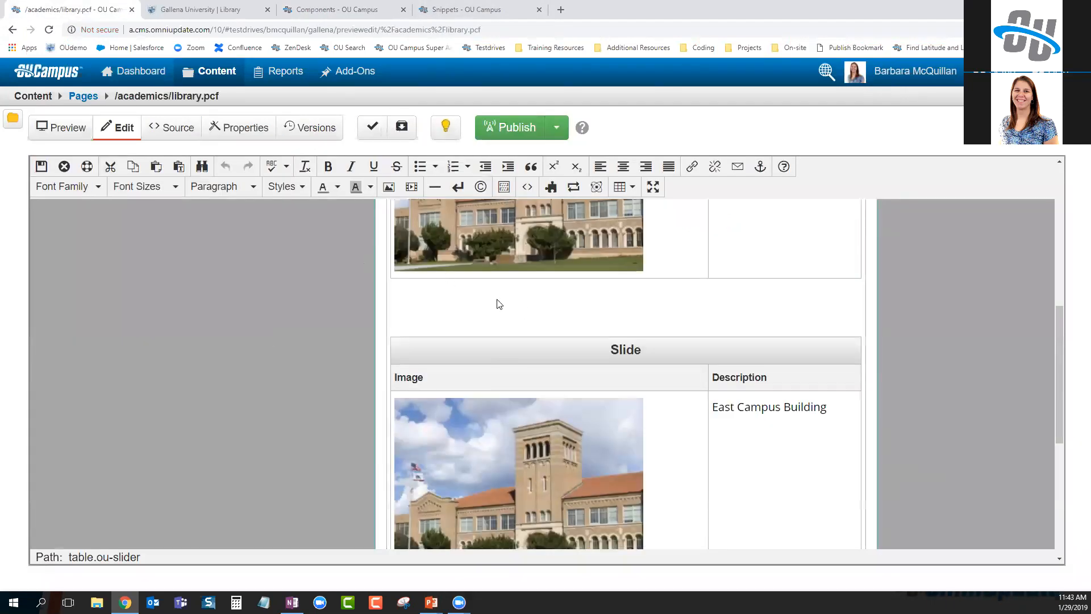
{"action": "scroll", "coordinate": [570, 336], "scroll_direction": "up", "scroll_amount": 5}
{"action": "left_click", "coordinate": [573, 294]}
{"action": "right_click", "coordinate": [573, 296]}
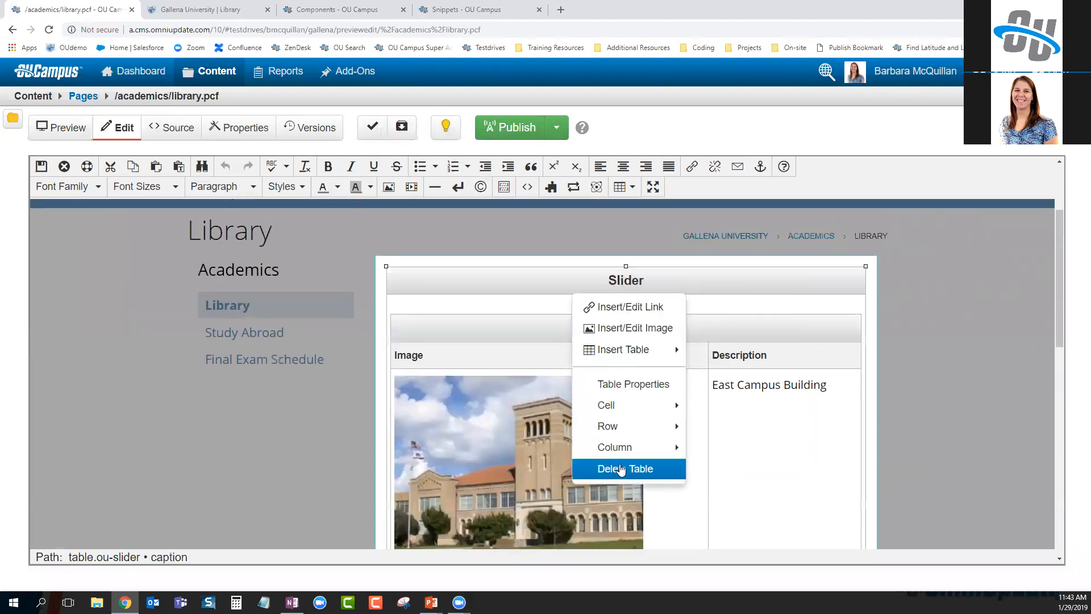
{"action": "left_click", "coordinate": [619, 467]}
Insert the Two Columns snippet from the Training Tuesday Examples category
{"action": "left_click", "coordinate": [550, 186]}
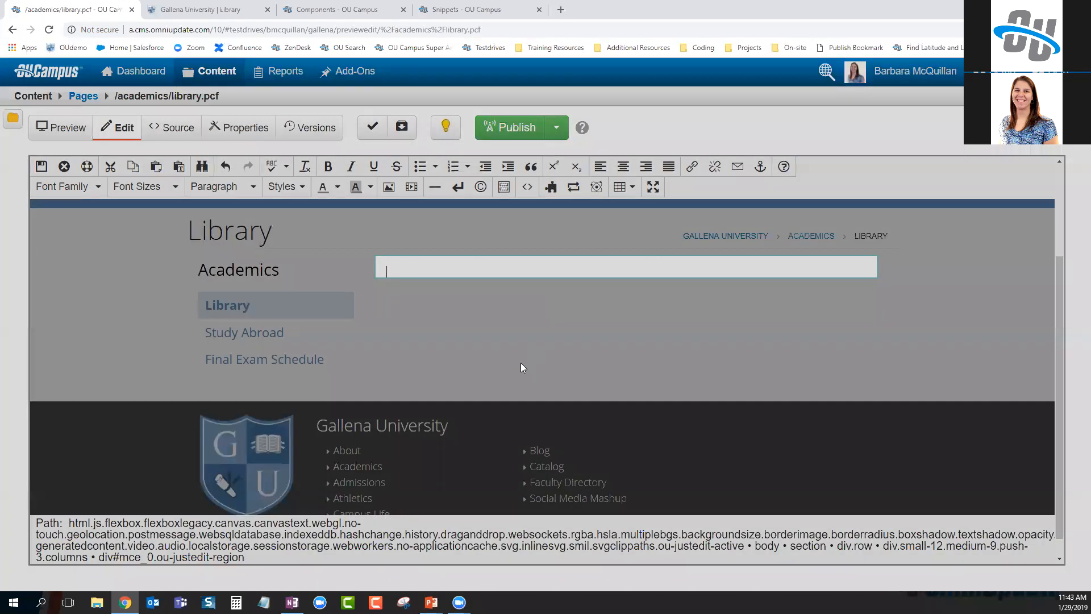
{"action": "left_click", "coordinate": [363, 146]}
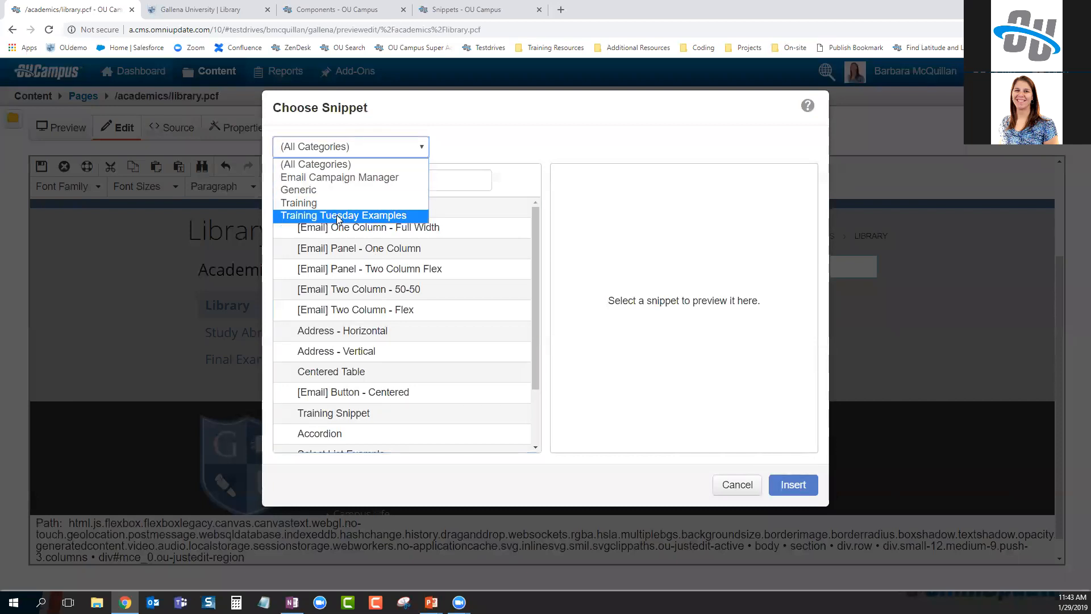
{"action": "left_click", "coordinate": [336, 215]}
{"action": "left_click", "coordinate": [348, 290]}
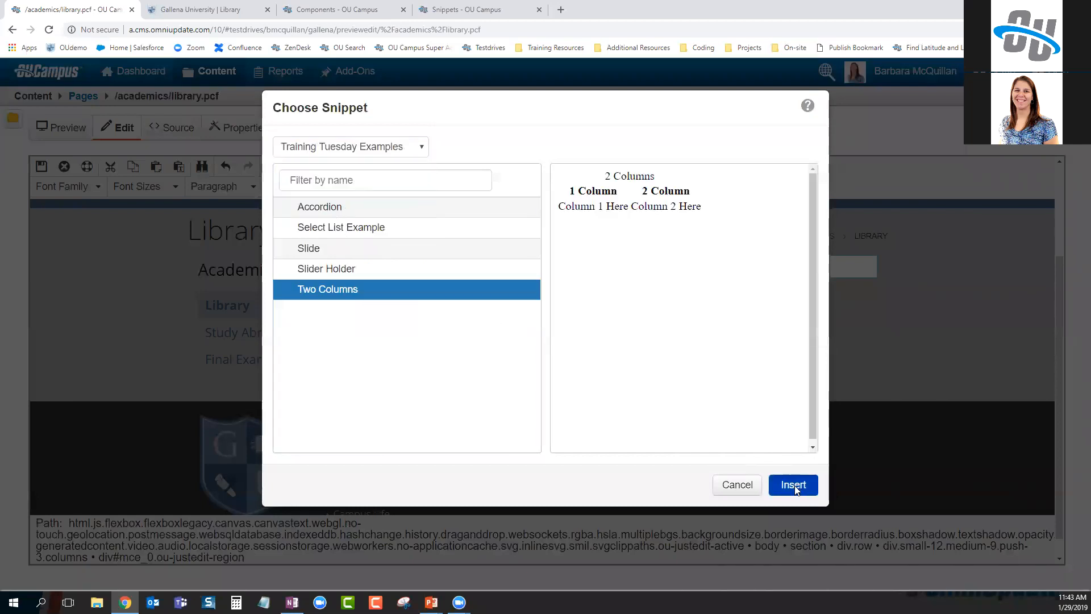
{"action": "left_click", "coordinate": [792, 484]}
Select the 'Column 1 Here' and 'Column 2 Here' placeholder text in the new table
{"action": "scroll", "coordinate": [447, 413], "scroll_direction": "down", "scroll_amount": 1}
{"action": "scroll", "coordinate": [448, 413], "scroll_direction": "up", "scroll_amount": 1}
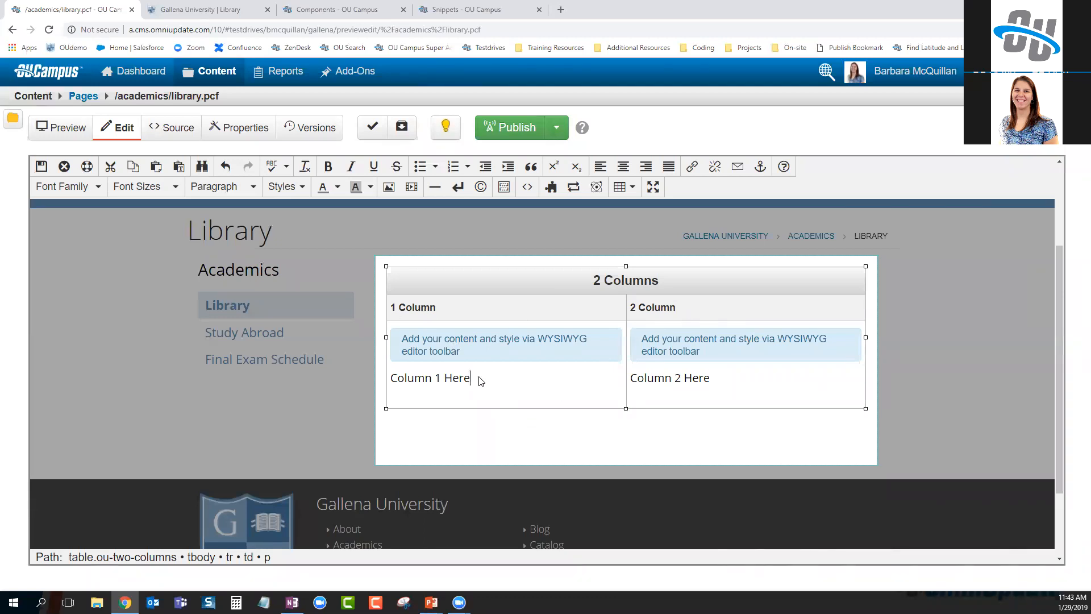
{"action": "left_click_drag", "start_coordinate": [471, 380], "coordinate": [393, 382]}
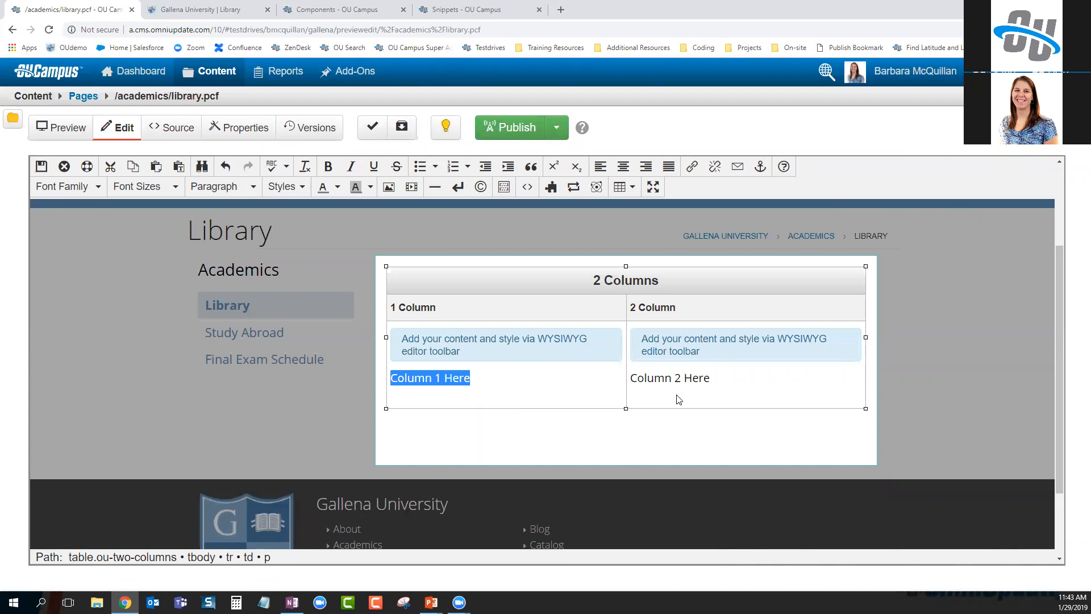
{"action": "left_click_drag", "start_coordinate": [718, 378], "coordinate": [632, 383]}
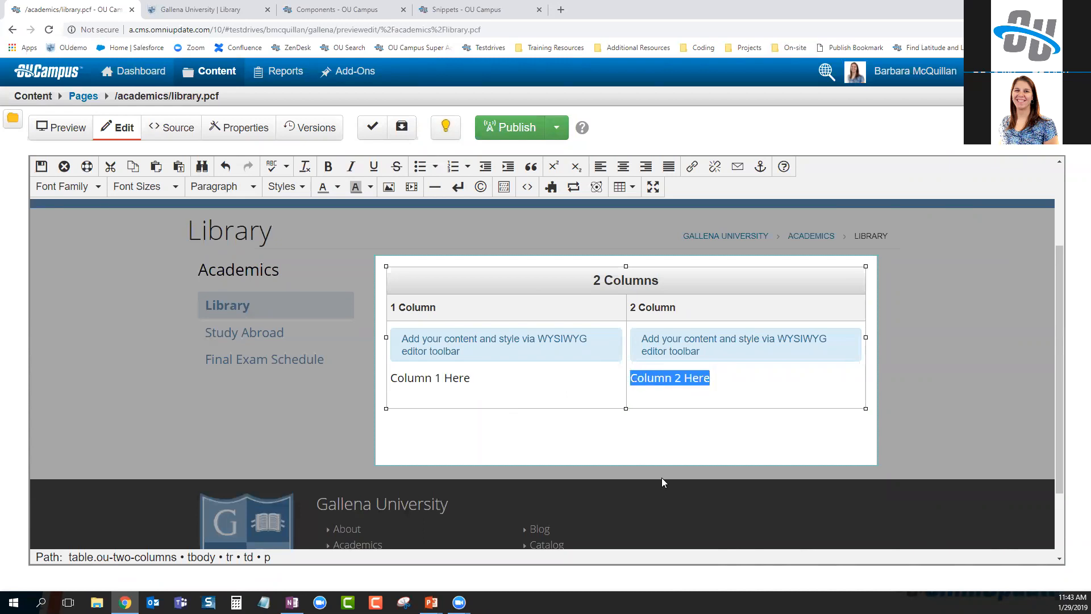
{"action": "left_click", "coordinate": [653, 452]}
Inspect the Two Column HTML source with its Column 1/Column 2 Here placeholders, then return to Form Elements
{"action": "left_click", "coordinate": [343, 8]}
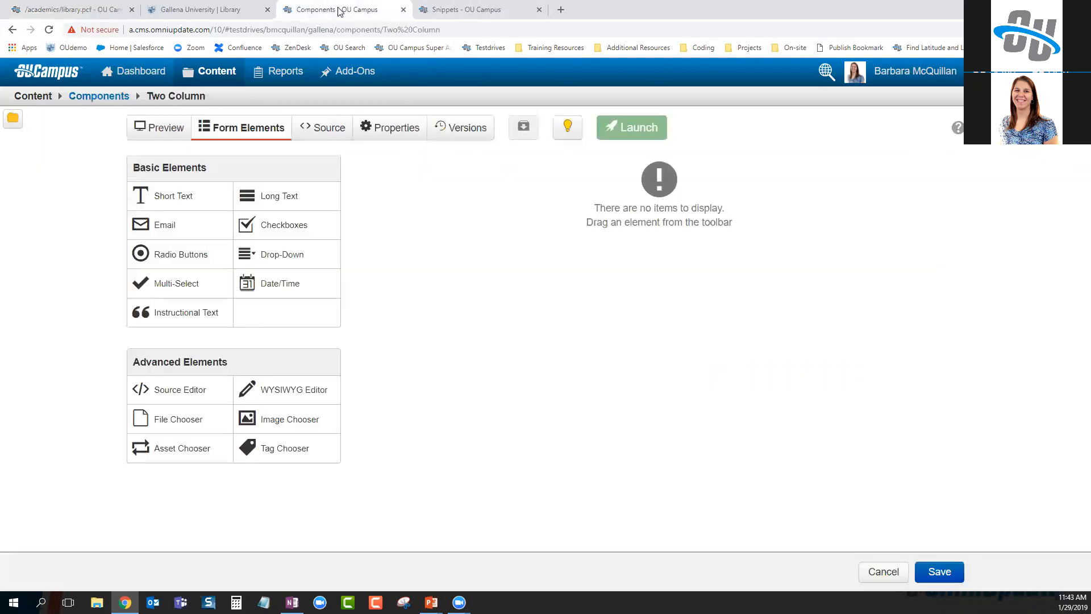
{"action": "left_click", "coordinate": [315, 127]}
{"action": "scroll", "coordinate": [625, 369], "scroll_direction": "down", "scroll_amount": 3}
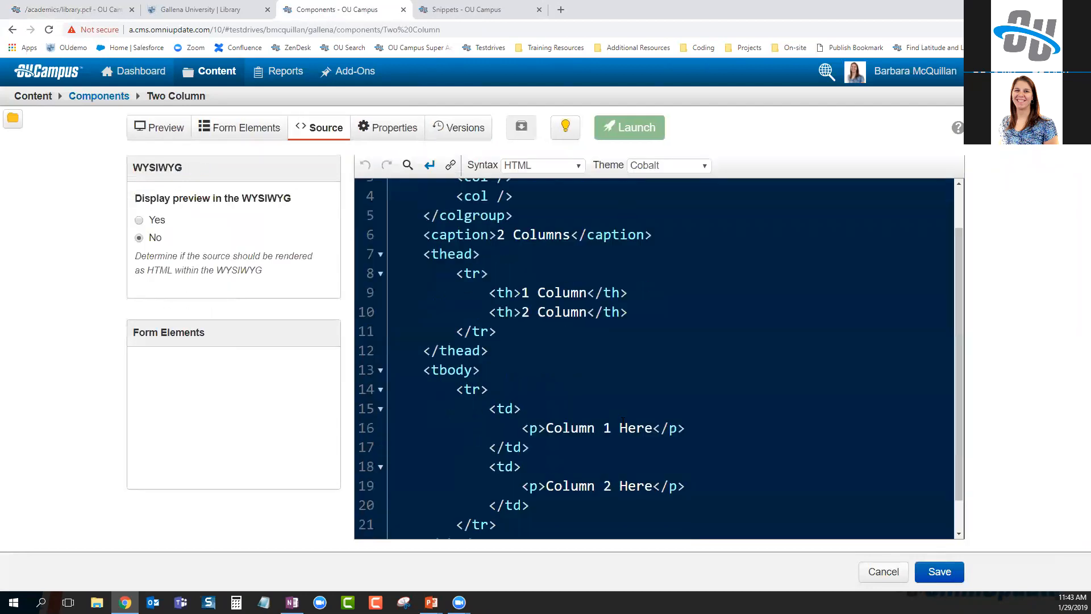
{"action": "left_click_drag", "start_coordinate": [653, 391], "coordinate": [545, 391]}
{"action": "left_click_drag", "start_coordinate": [652, 449], "coordinate": [549, 450]}
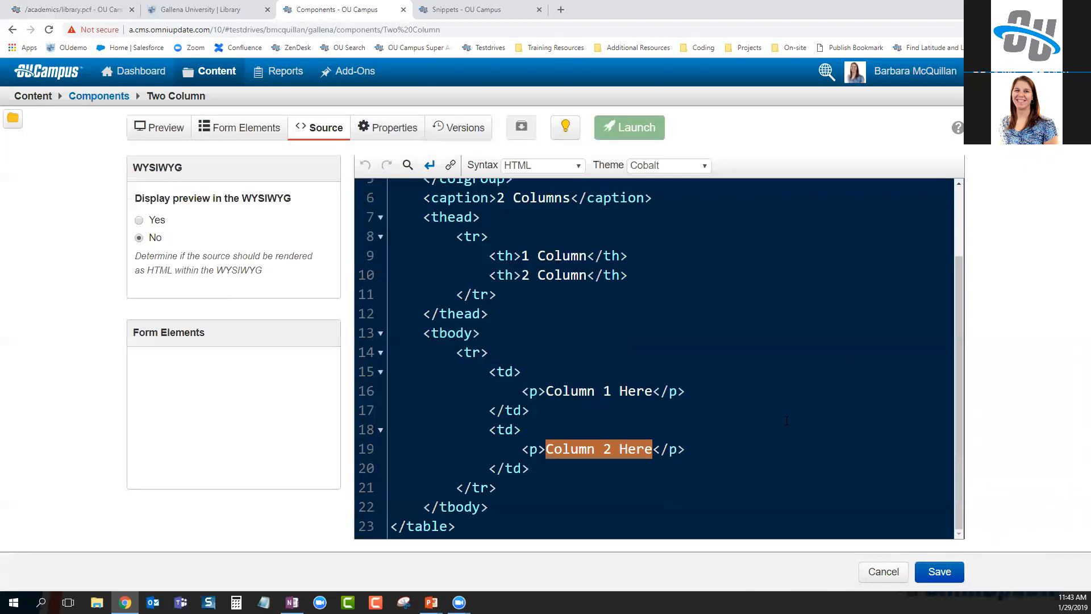
{"action": "left_click", "coordinate": [223, 132]}
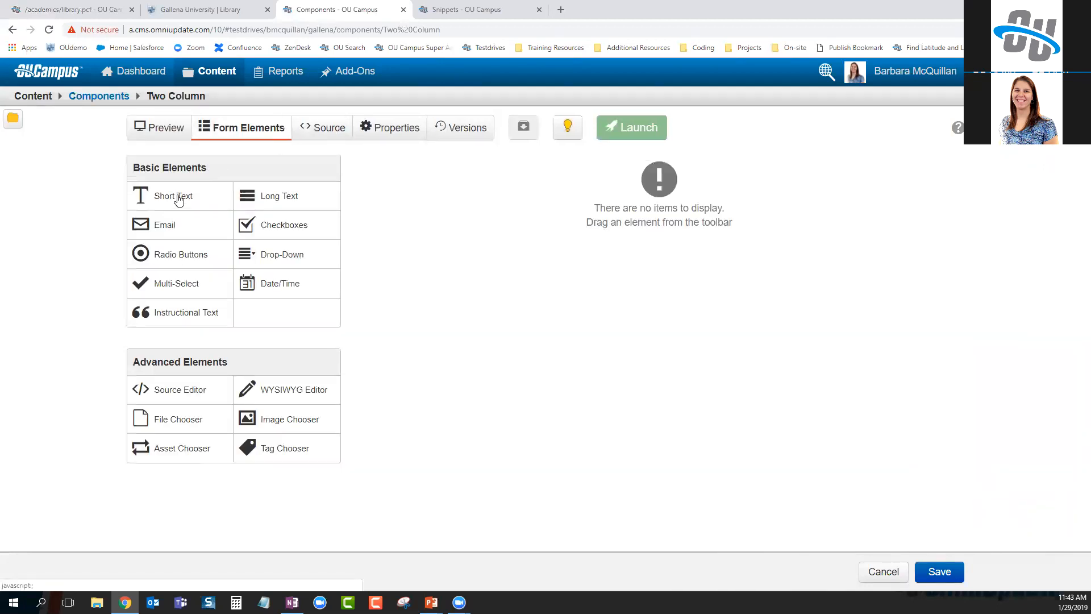
Add a Short Text field 'Content for Column 1' with helper text 'please write complete sentences' and placeholder 'This is an example'
{"action": "left_click_drag", "start_coordinate": [178, 199], "coordinate": [591, 172]}
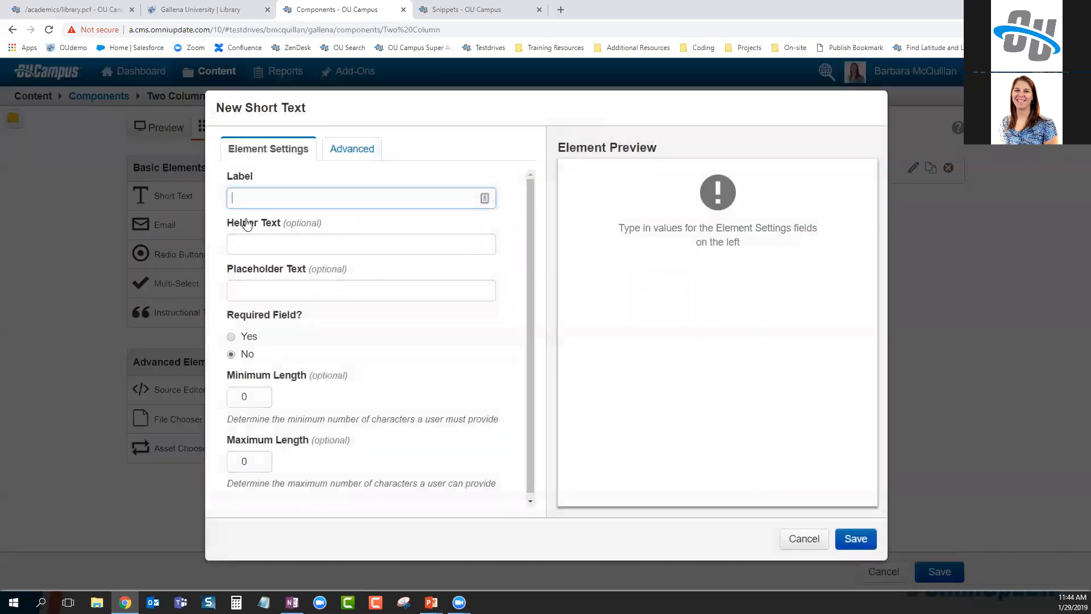
{"action": "type", "text": "Content for Column 1"}
{"action": "left_click", "coordinate": [270, 240]}
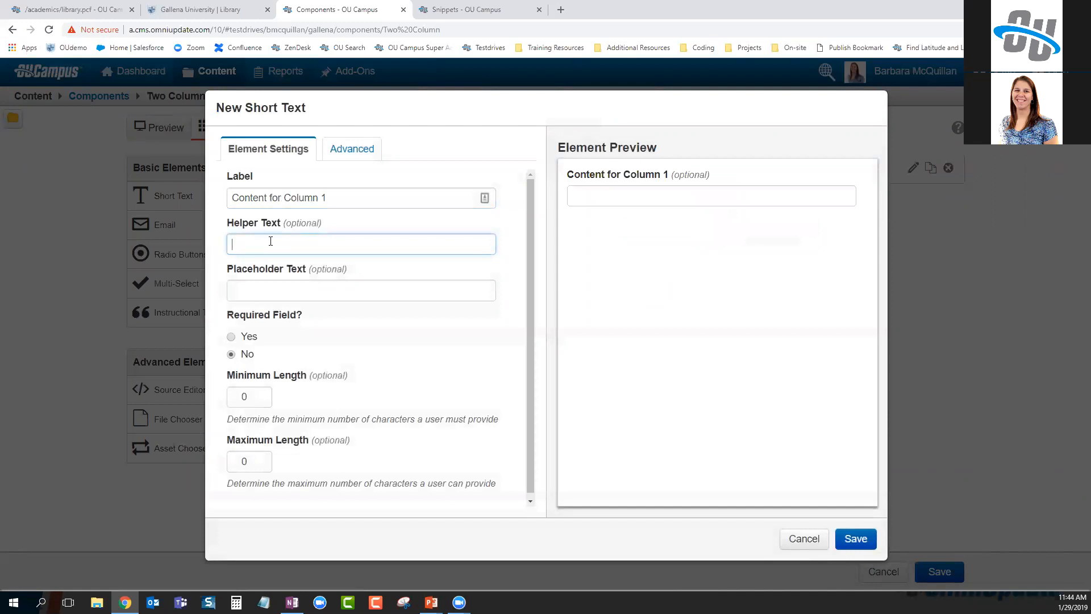
{"action": "type", "text": "please write complete sentences"}
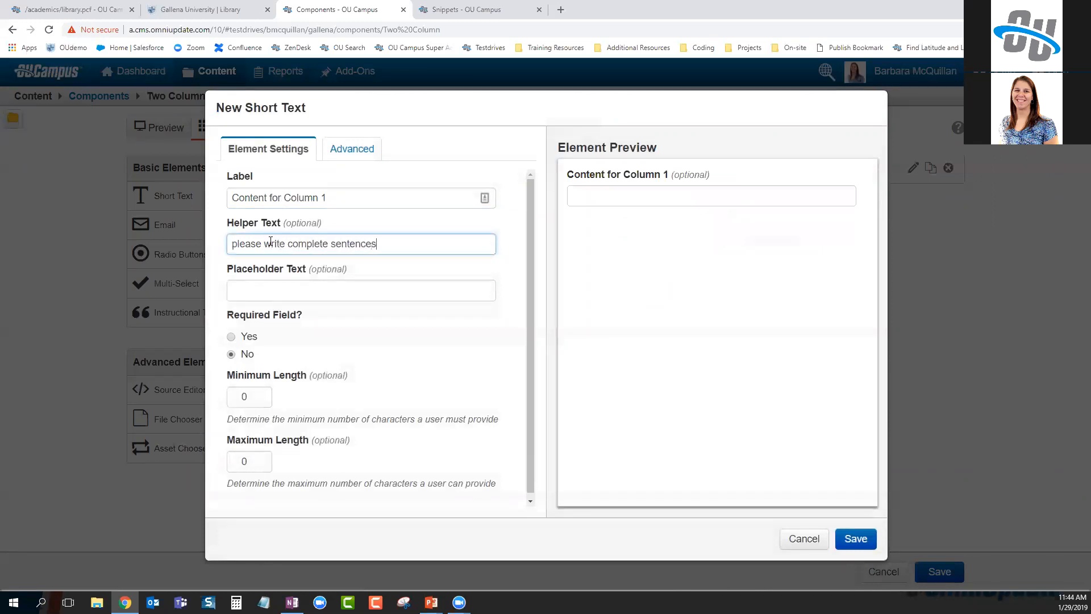
{"action": "left_click", "coordinate": [338, 273]}
{"action": "left_click", "coordinate": [284, 294]}
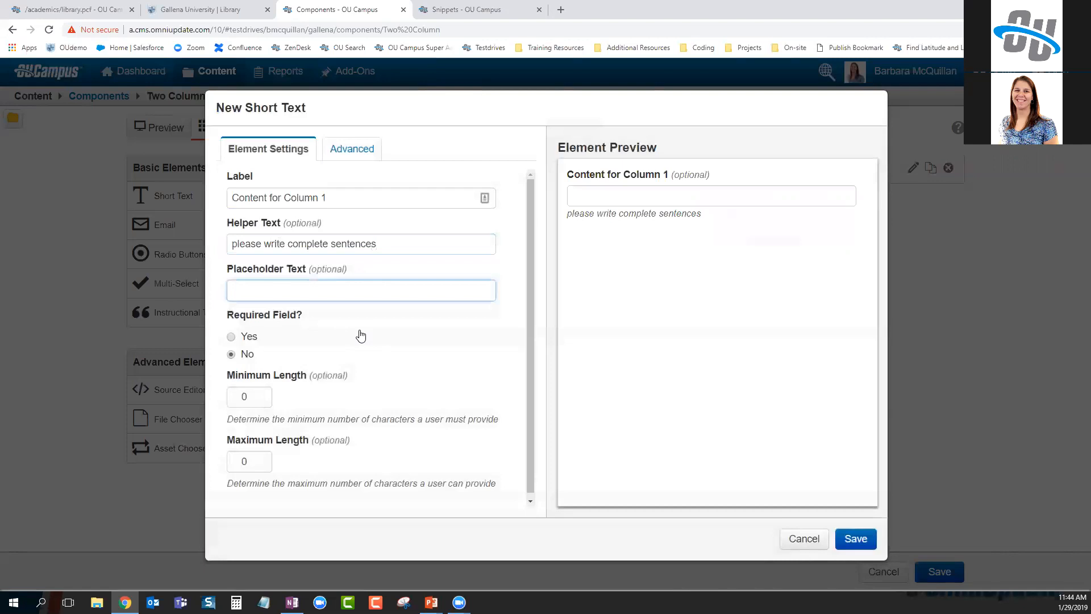
{"action": "type", "text": "This is an example"}
{"action": "left_click", "coordinate": [440, 359]}
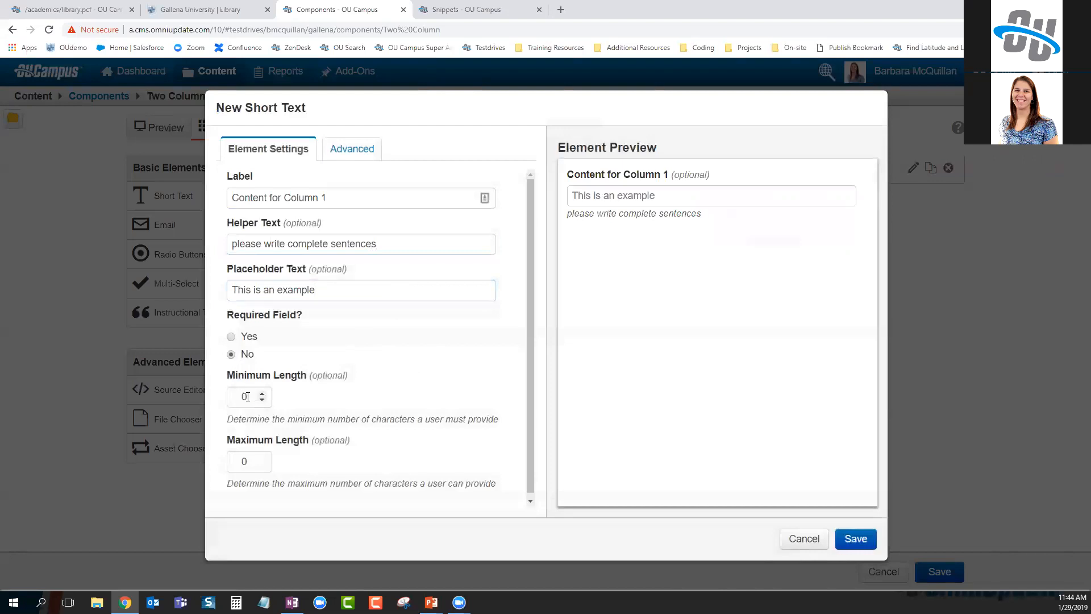
Review the field's maximum length and advanced regular-expression validation, then save the field
{"action": "left_click", "coordinate": [248, 462]}
{"action": "left_click", "coordinate": [355, 160]}
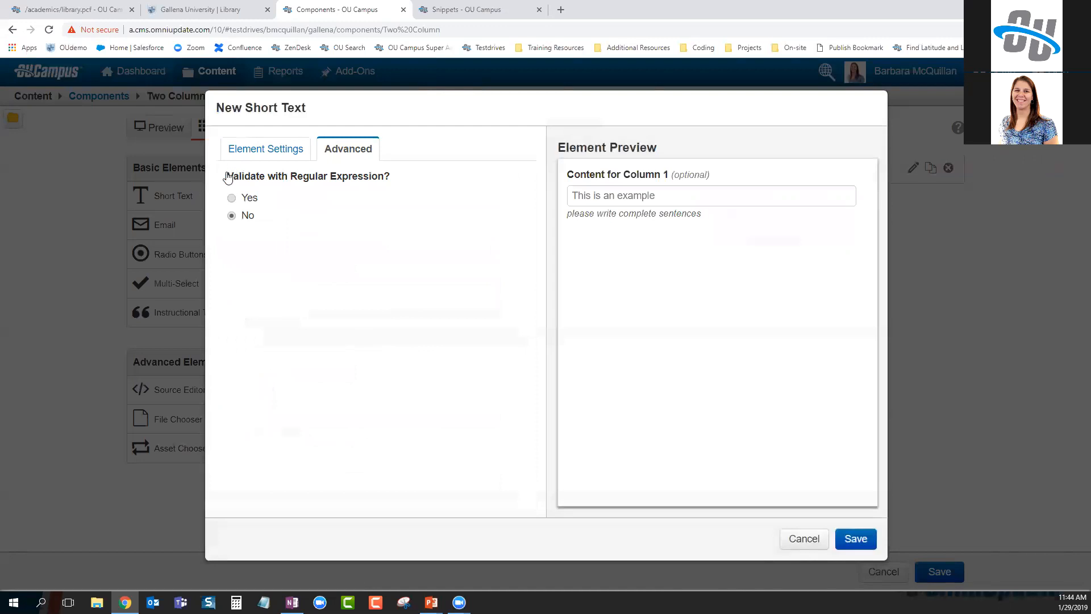
{"action": "left_click_drag", "start_coordinate": [227, 176], "coordinate": [397, 177]}
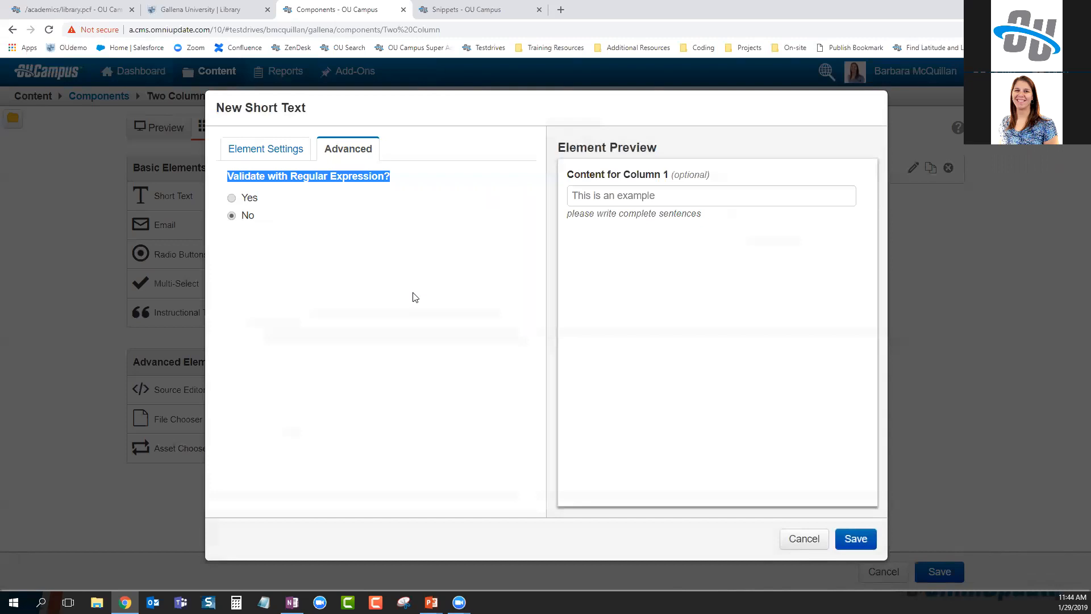
{"action": "left_click", "coordinate": [854, 538]}
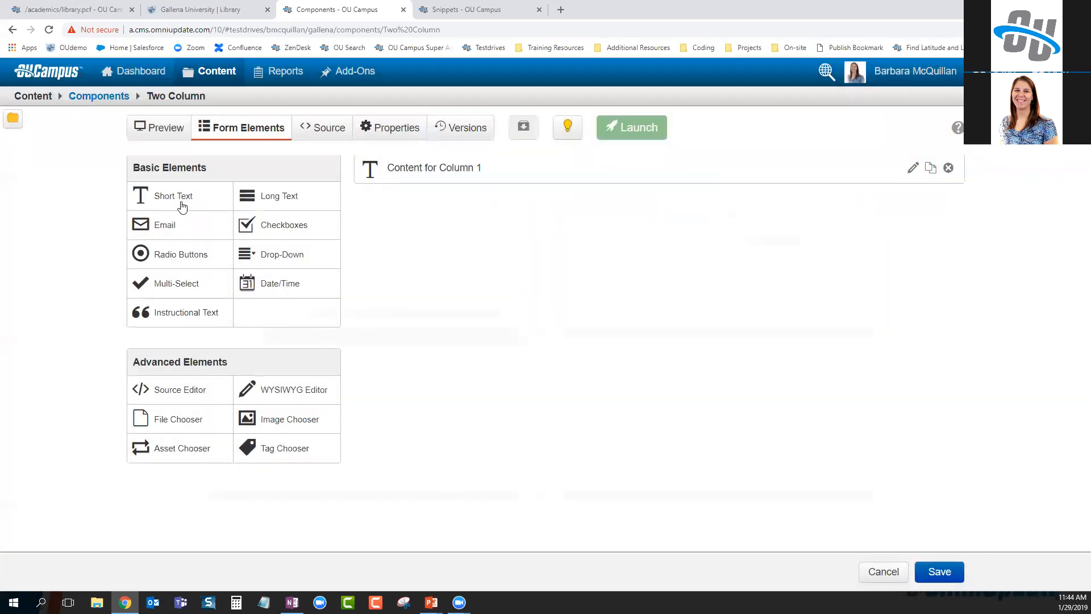
Add another Short Text field labelled 'Content for column 2' and view the component source
{"action": "left_click", "coordinate": [195, 197]}
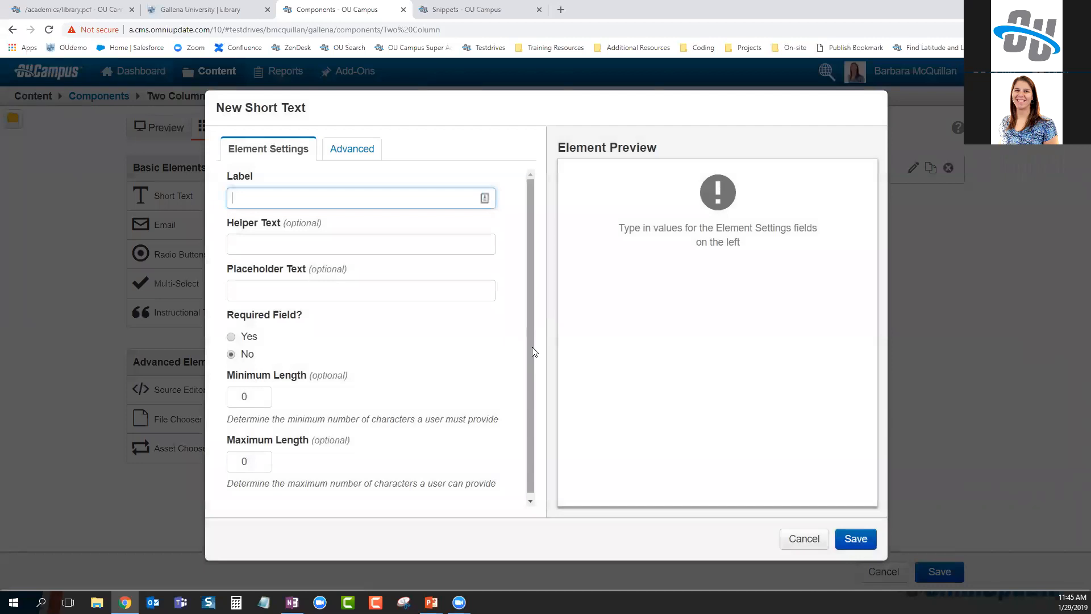
{"action": "type", "text": "Contet for"}
{"action": "key", "text": "BackSpace"}
{"action": "key", "text": "BackSpace"}
{"action": "key", "text": "BackSpace"}
{"action": "key", "text": "BackSpace"}
{"action": "key", "text": "BackSpace"}
{"action": "type", "text": "nt for column 2"}
{"action": "key", "text": "Return"}
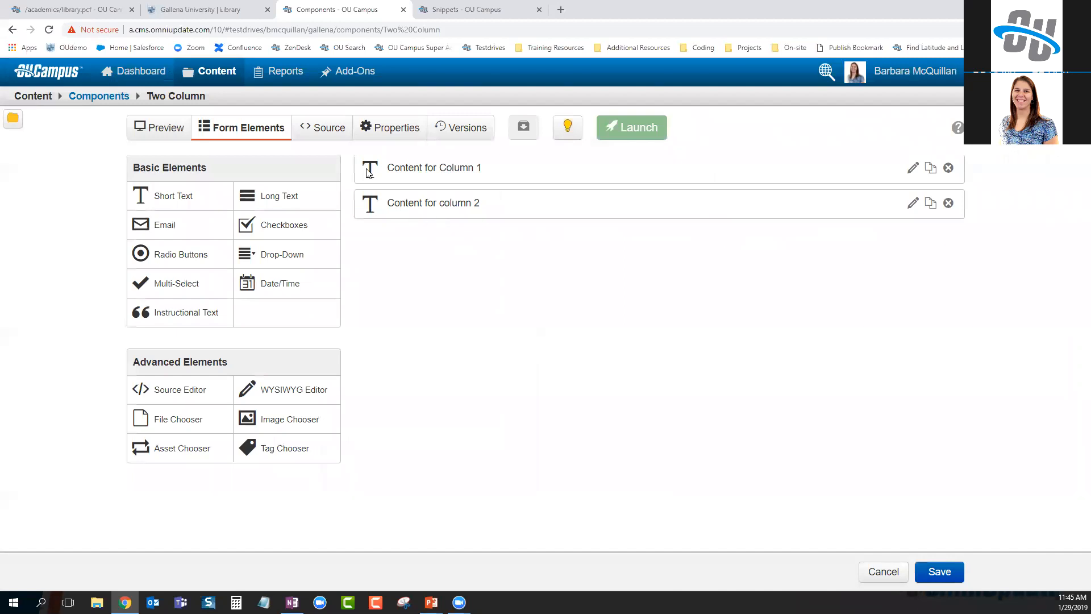
{"action": "left_click", "coordinate": [329, 129]}
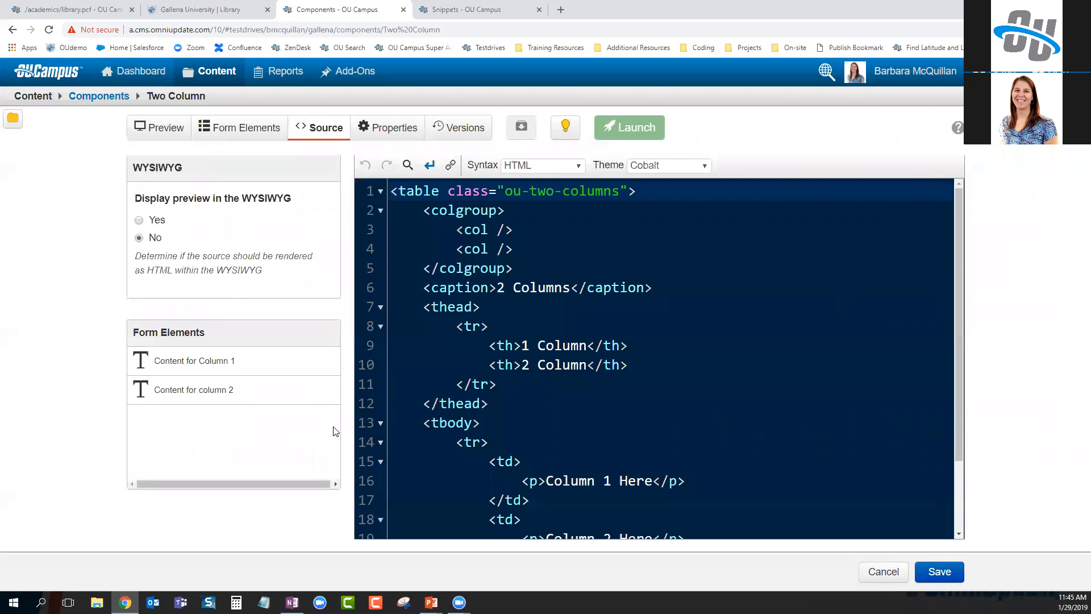
Replace the Column 1 Here and Column 2 Here source text with the Content for Column 1 and column 2 fields
{"action": "left_click", "coordinate": [638, 384]}
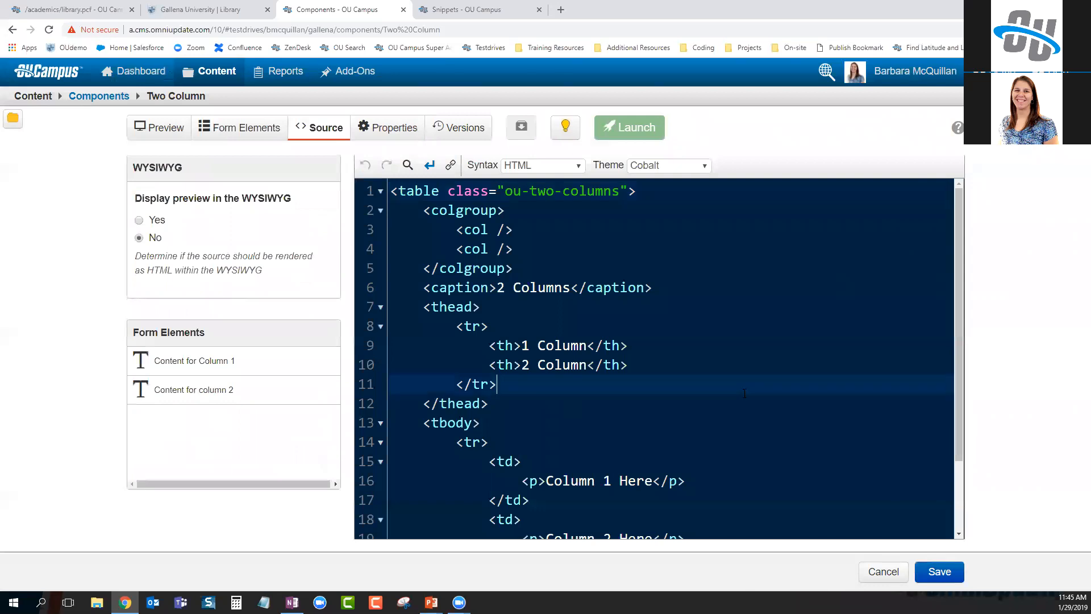
{"action": "scroll", "coordinate": [639, 395], "scroll_direction": "down", "scroll_amount": 2}
{"action": "left_click_drag", "start_coordinate": [651, 391], "coordinate": [550, 391]}
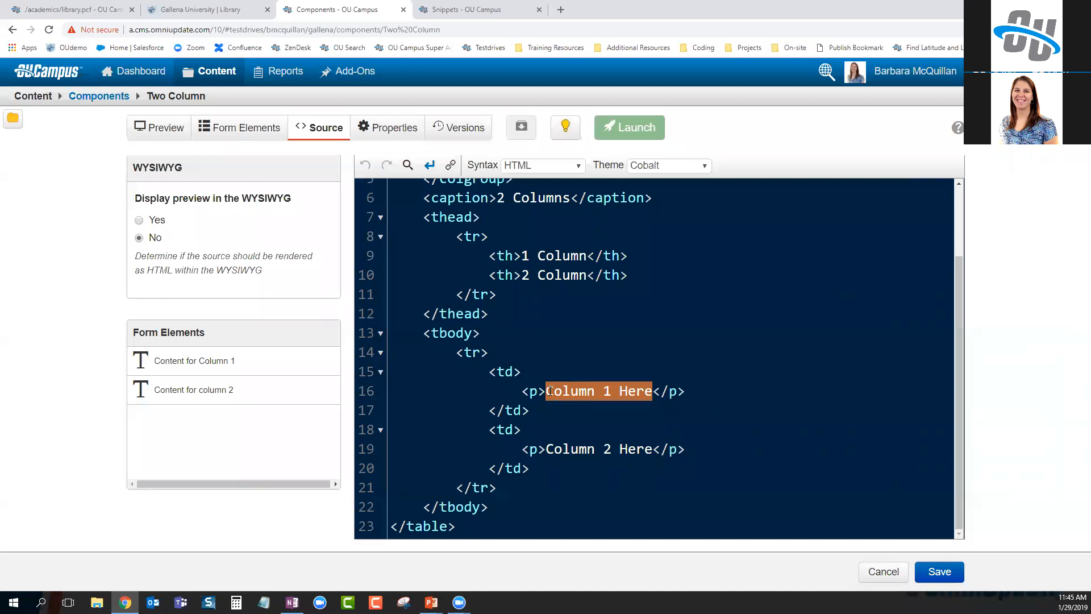
{"action": "key", "text": "BackSpace"}
{"action": "key", "text": "Return"}
{"action": "left_click", "coordinate": [550, 391]}
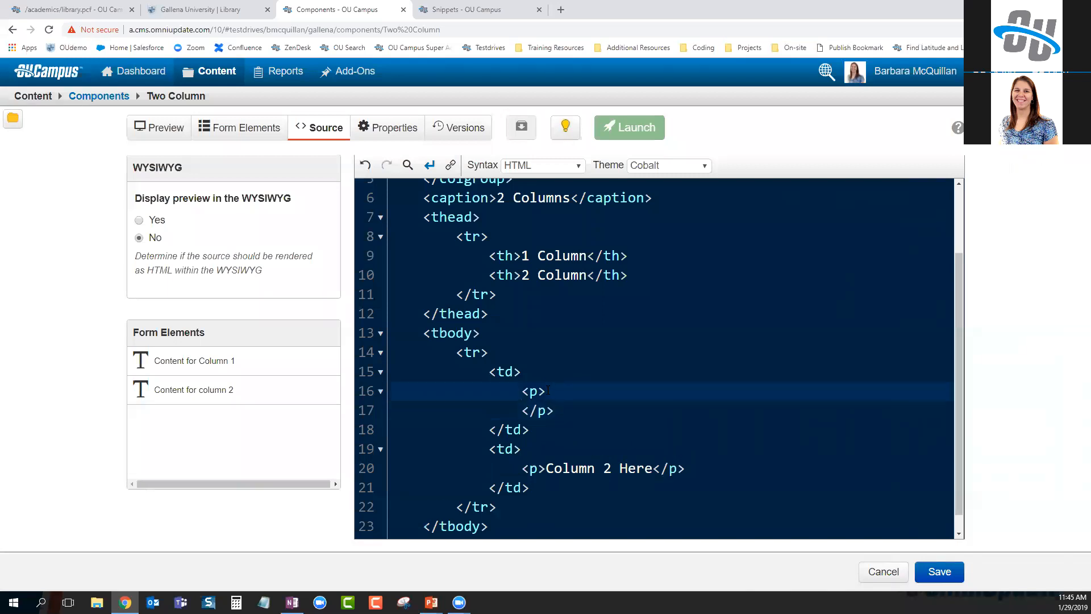
{"action": "left_click_drag", "start_coordinate": [177, 360], "coordinate": [559, 393]}
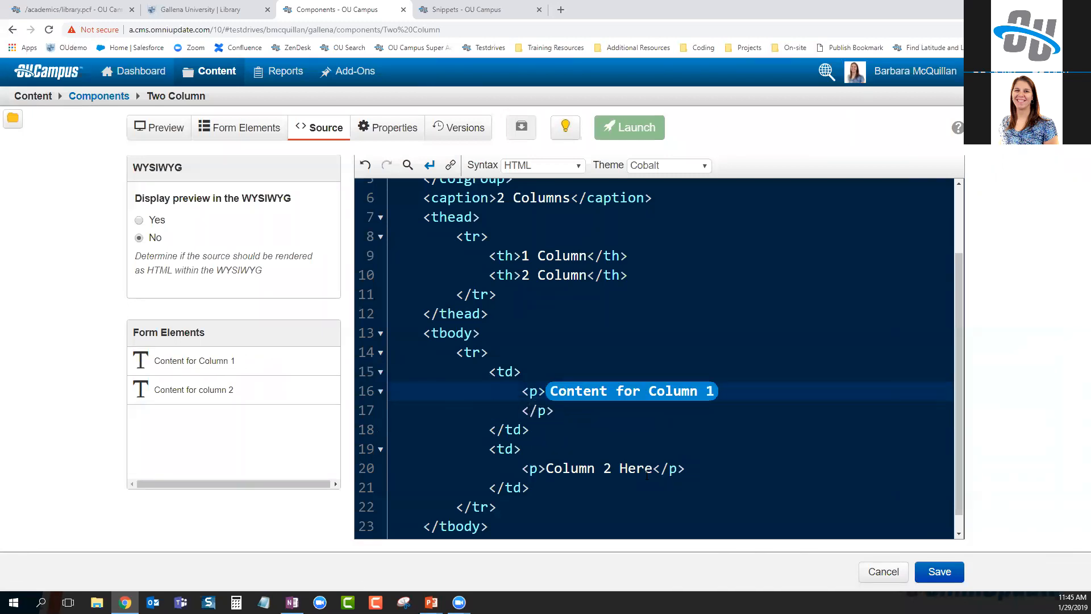
{"action": "left_click_drag", "start_coordinate": [547, 471], "coordinate": [652, 470]}
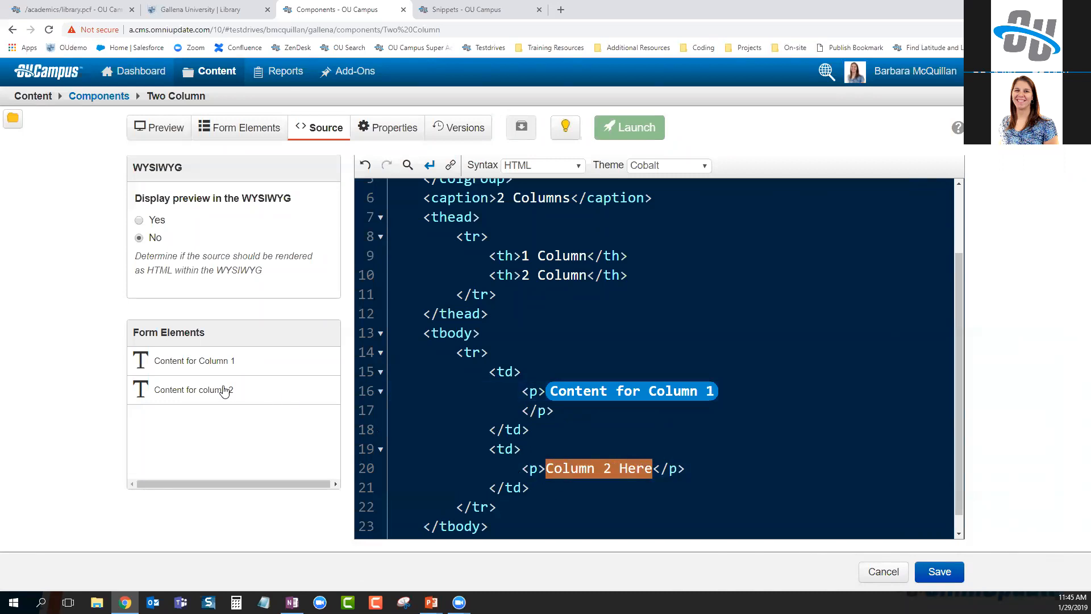
{"action": "left_click", "coordinate": [199, 392]}
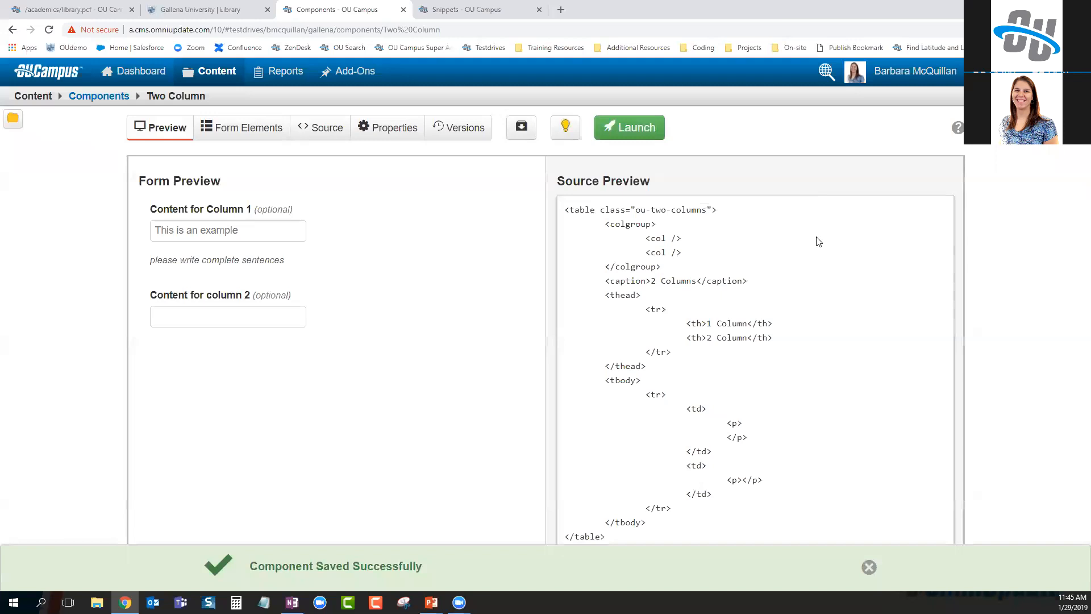
Launch the Two Column component, entering 'created new' as the version description
{"action": "left_click", "coordinate": [629, 127]}
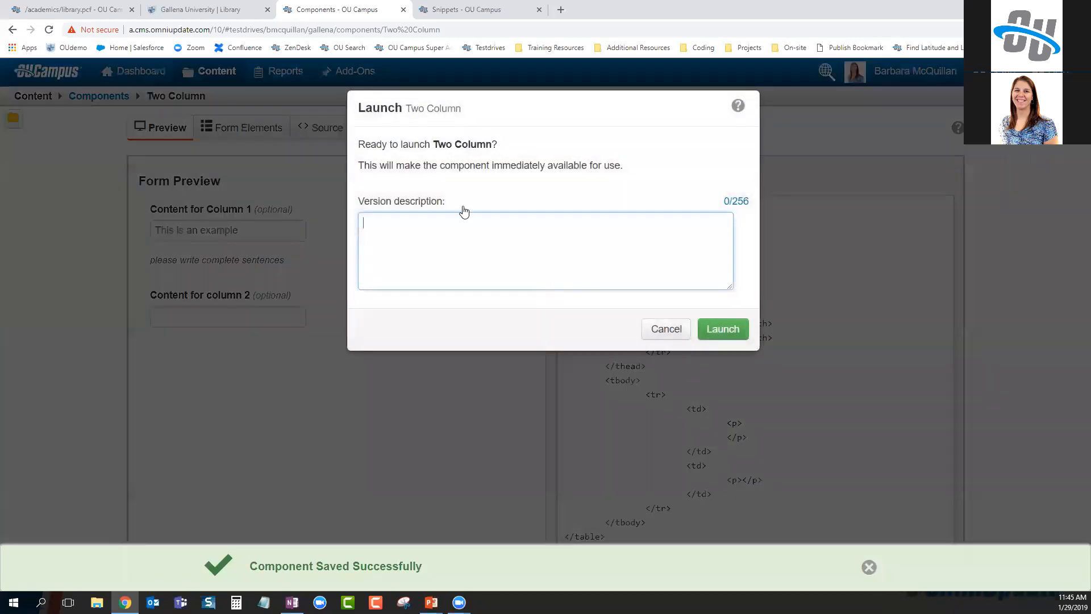
{"action": "type", "text": "created new"}
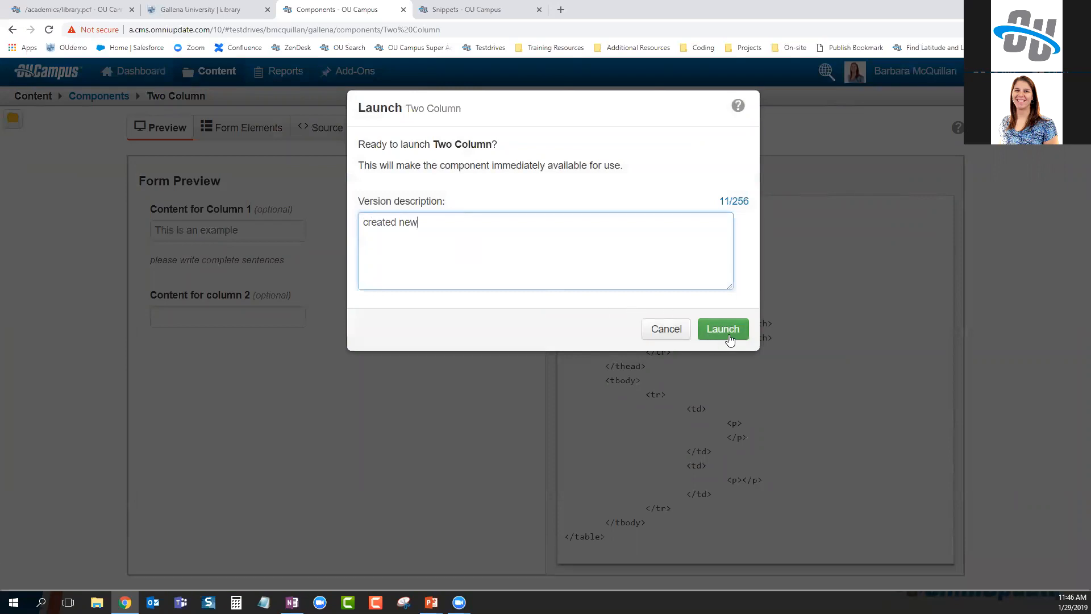
{"action": "left_click", "coordinate": [730, 339]}
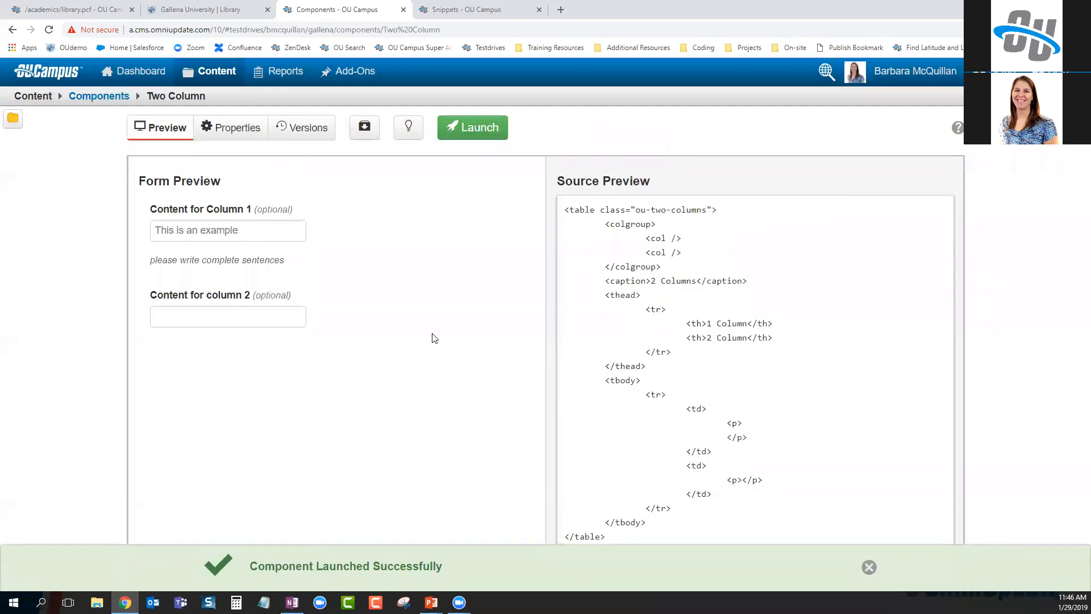
{"action": "left_click", "coordinate": [94, 8]}
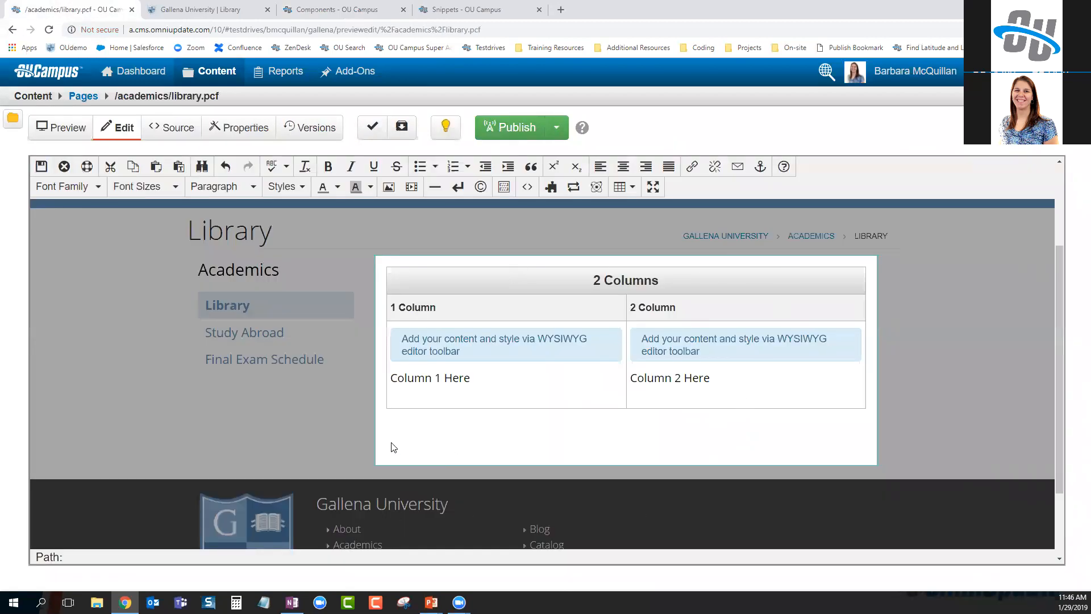
Insert a Two Column component on a new line below the library page's table
{"action": "left_click", "coordinate": [622, 419]}
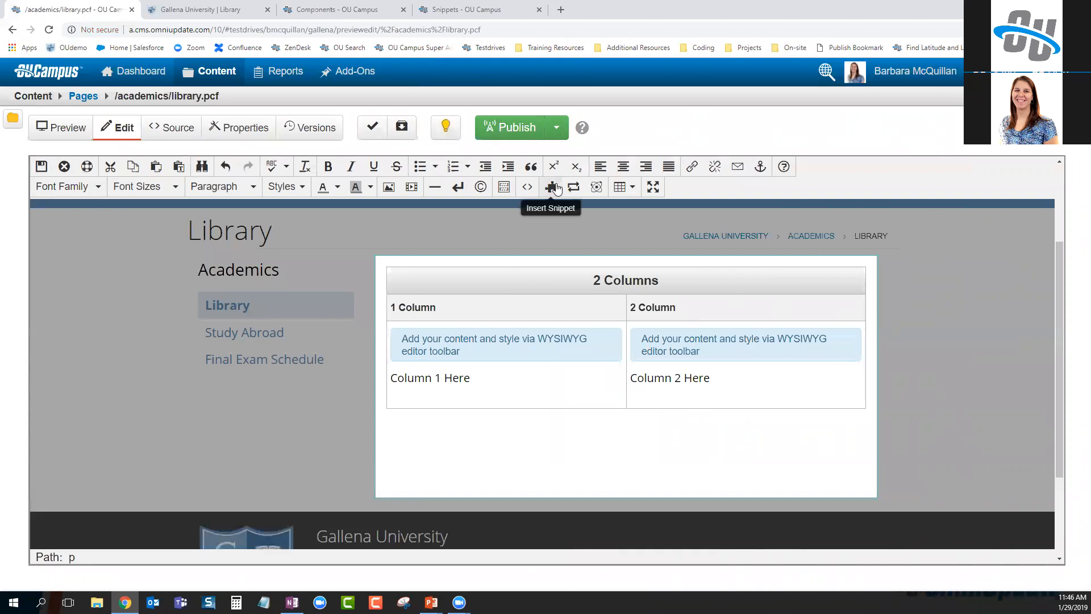
{"action": "left_click", "coordinate": [596, 188]}
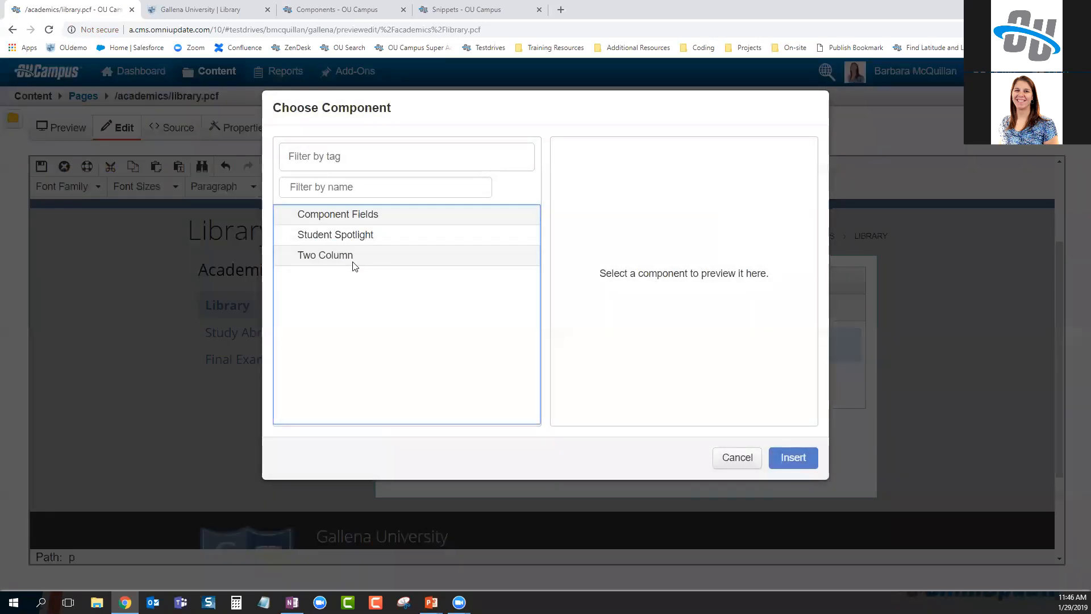
{"action": "left_click", "coordinate": [353, 258]}
{"action": "left_click", "coordinate": [797, 463]}
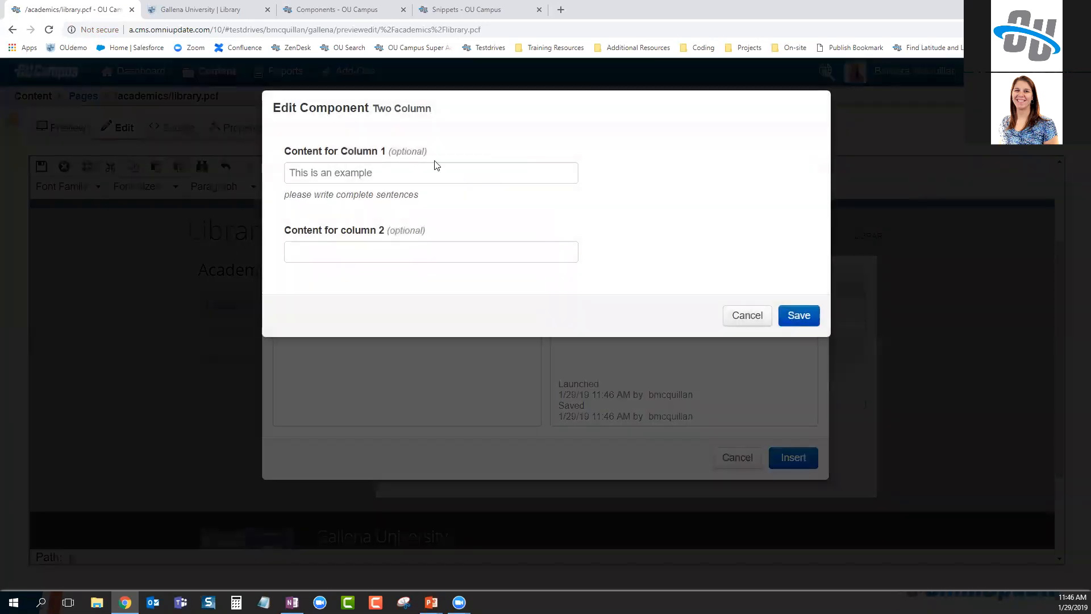
Fill column 2 with 'Here's the content for the second column', save the component and the page
{"action": "left_click", "coordinate": [401, 171]}
{"action": "left_click", "coordinate": [350, 251]}
{"action": "type", "text": "Here's t"}
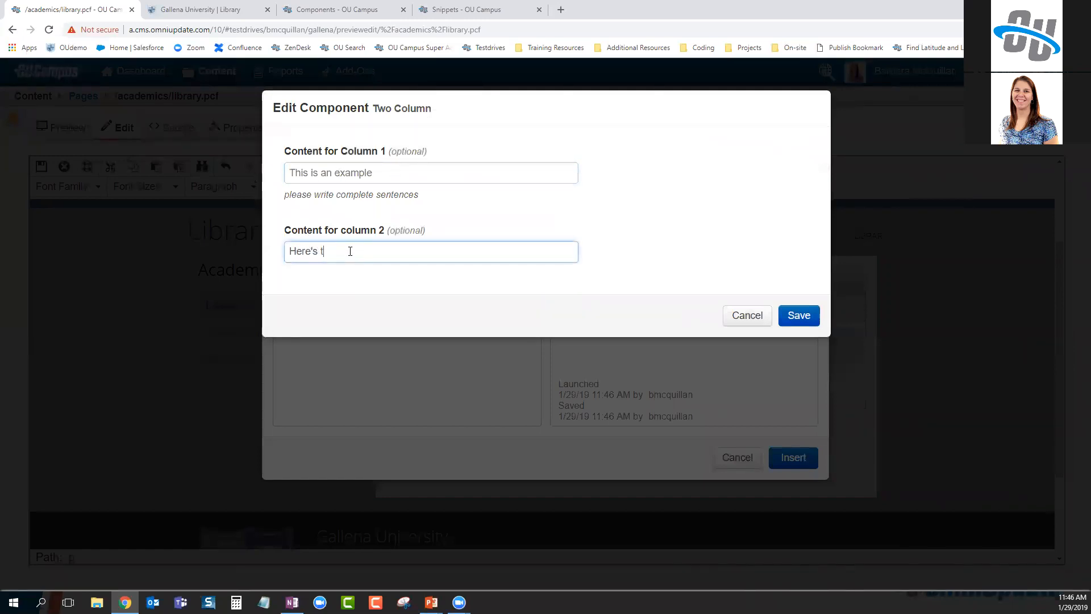
{"action": "type", "text": "he content for the second column"}
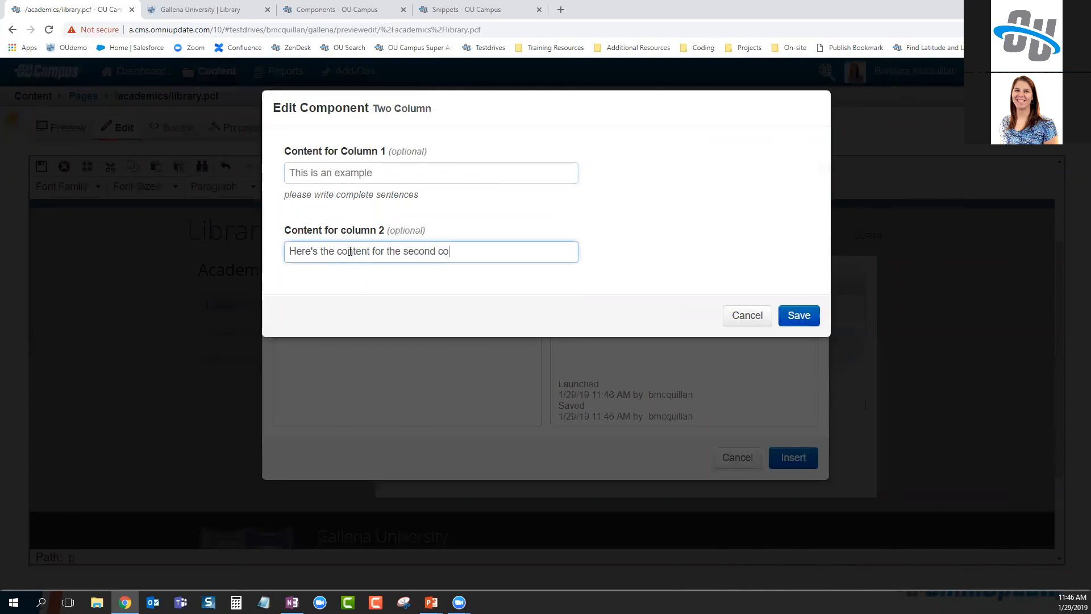
{"action": "left_click", "coordinate": [801, 315]}
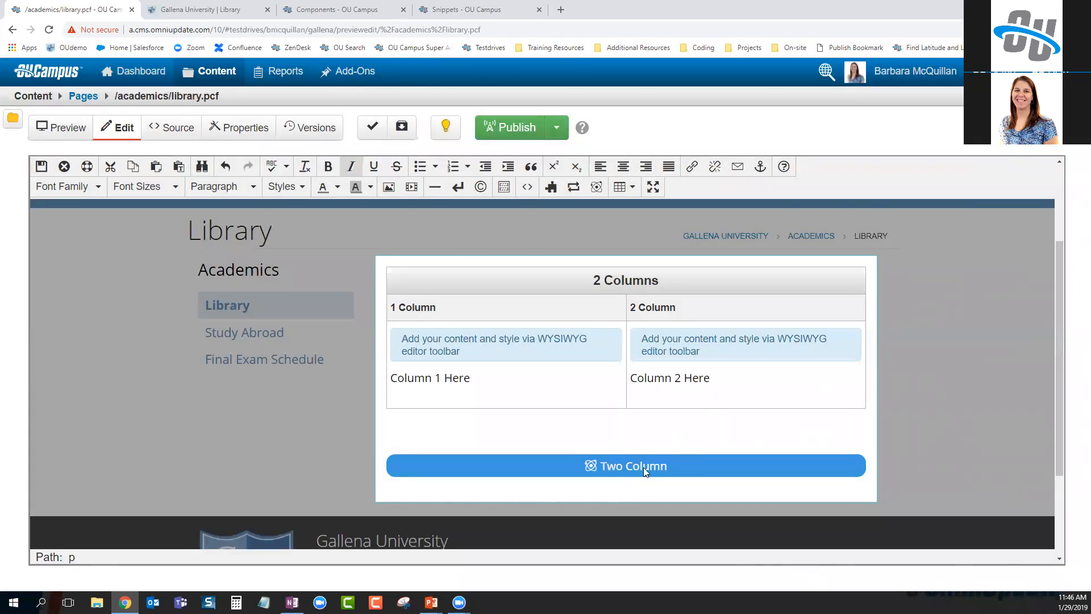
{"action": "left_click", "coordinate": [41, 166]}
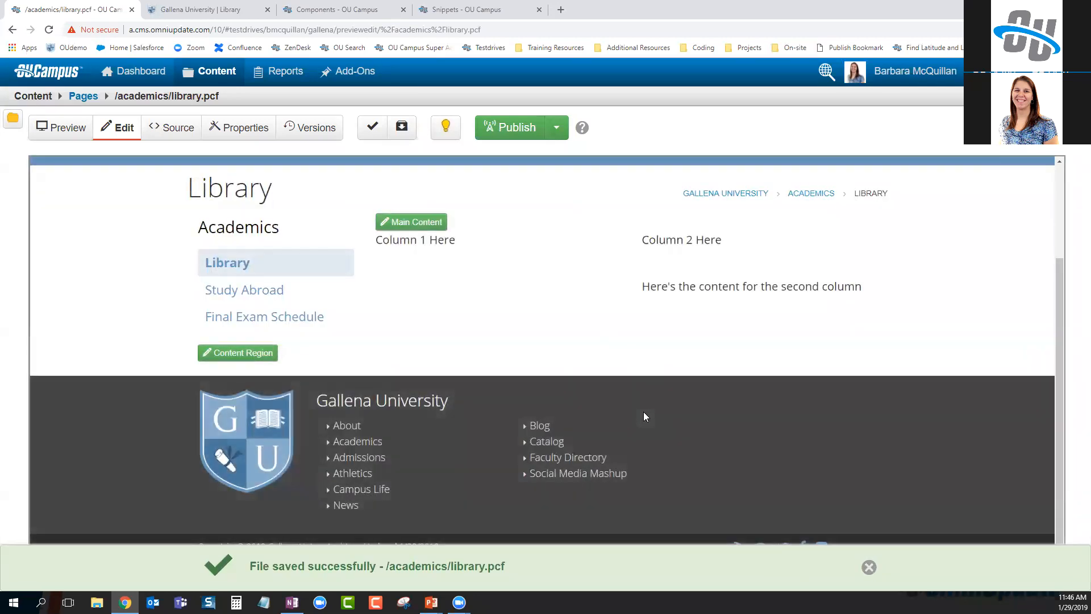
Reopen the page's Two Column component and type 'here's some content' into Column 1, hitting a length error
{"action": "scroll", "coordinate": [644, 413], "scroll_direction": "up", "scroll_amount": 1}
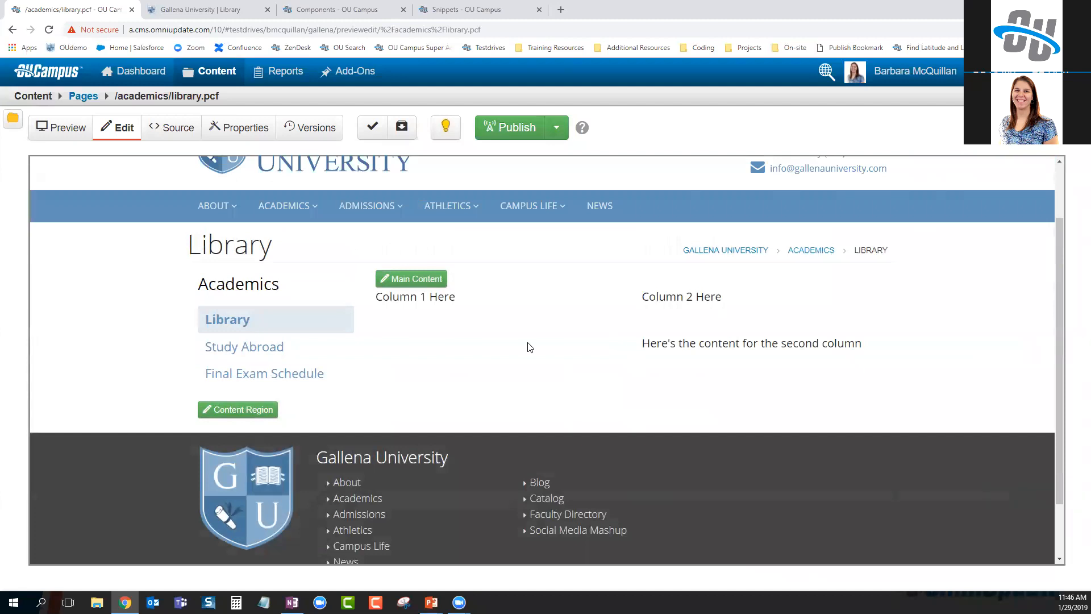
{"action": "left_click", "coordinate": [411, 278]}
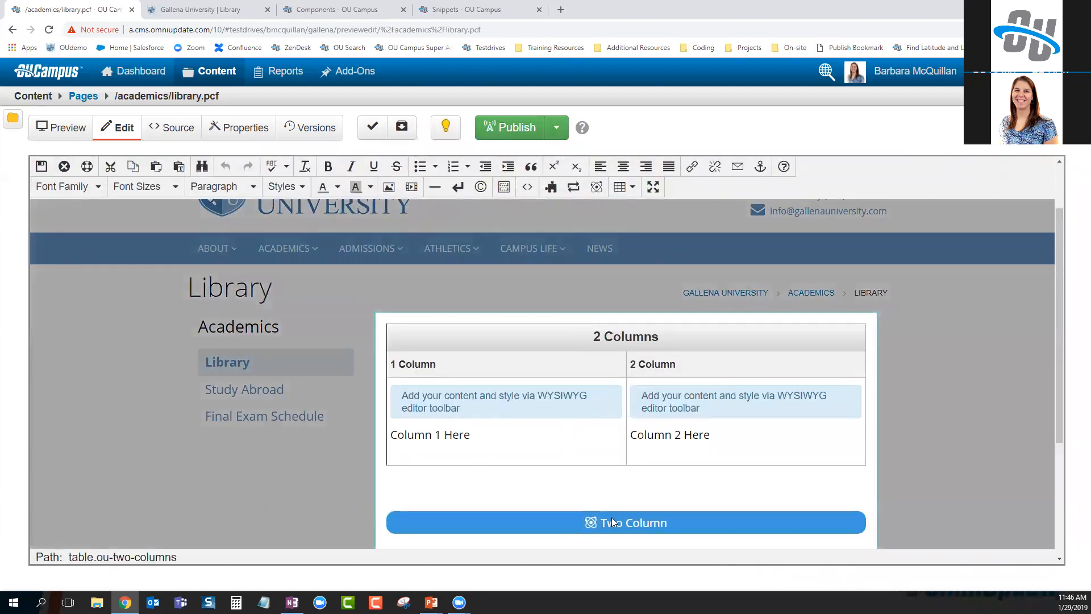
{"action": "left_click", "coordinate": [611, 517]}
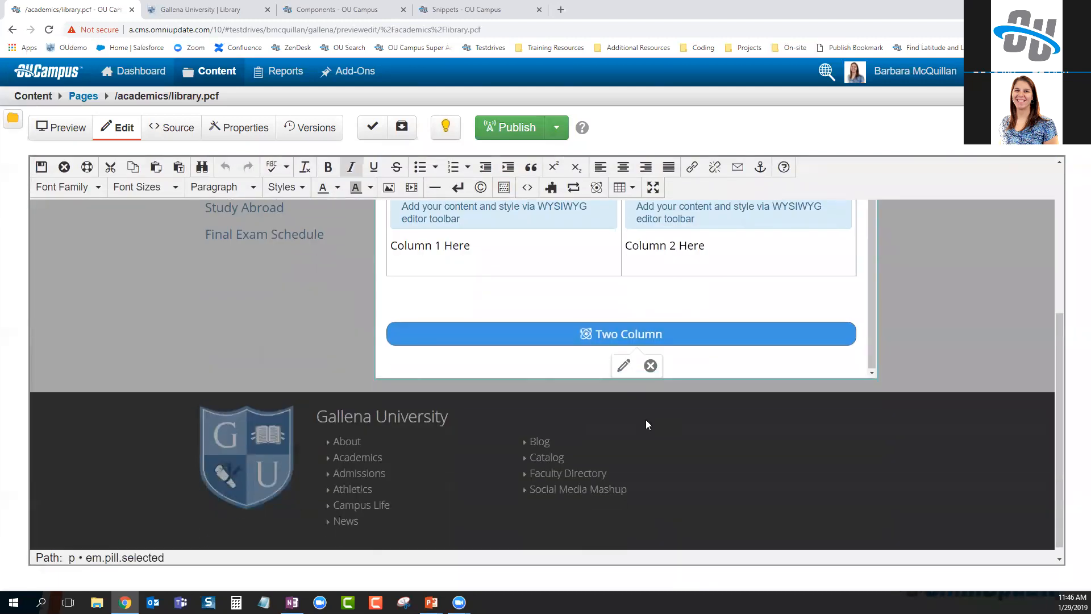
{"action": "left_click", "coordinate": [625, 366]}
{"action": "left_click", "coordinate": [369, 174]}
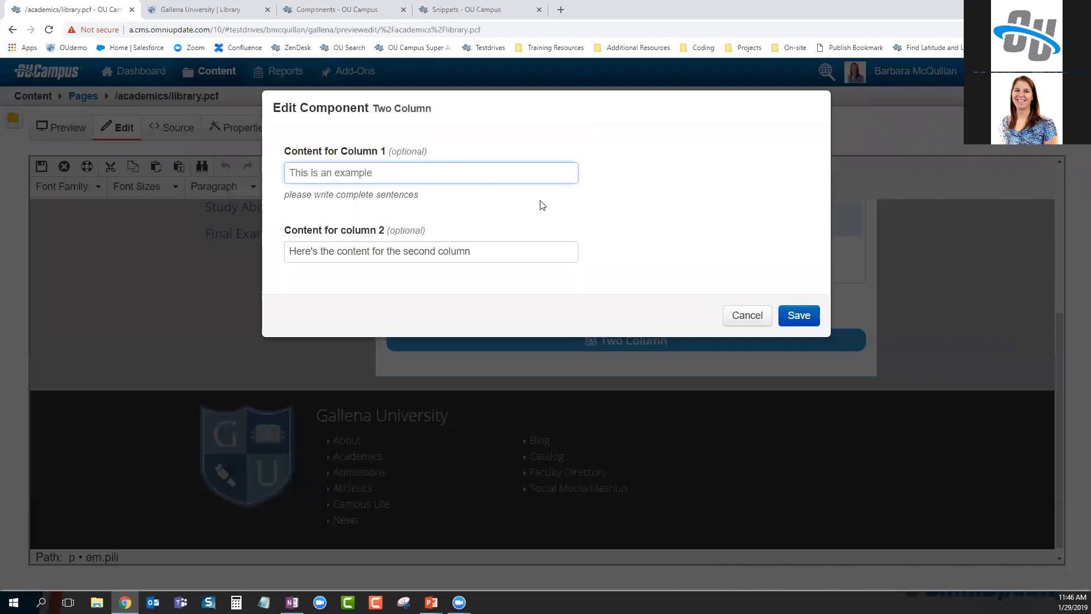
{"action": "type", "text": "here's some"}
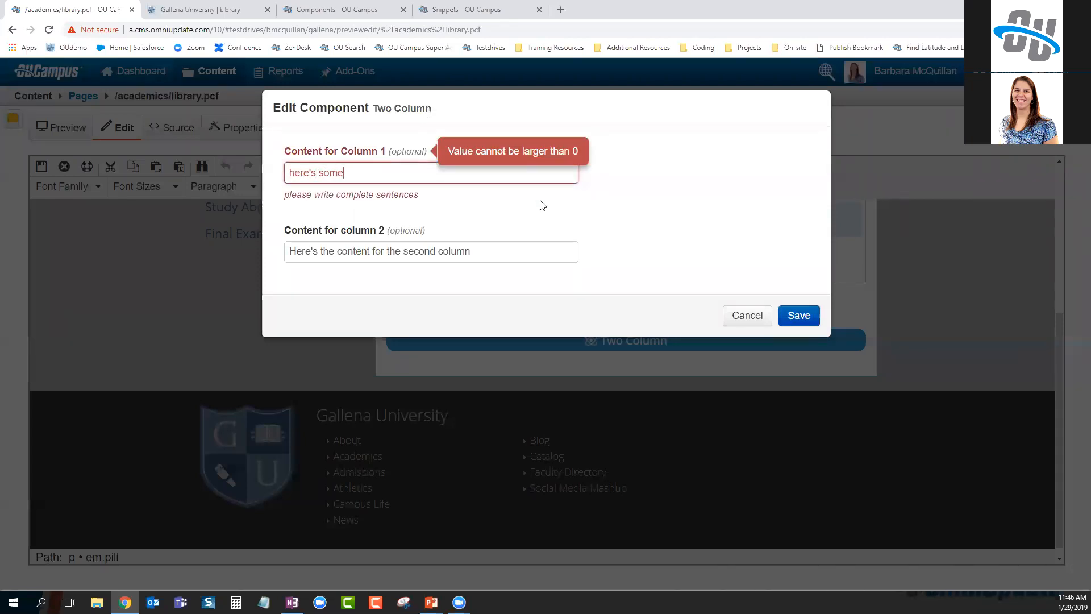
{"action": "type", "text": " content"}
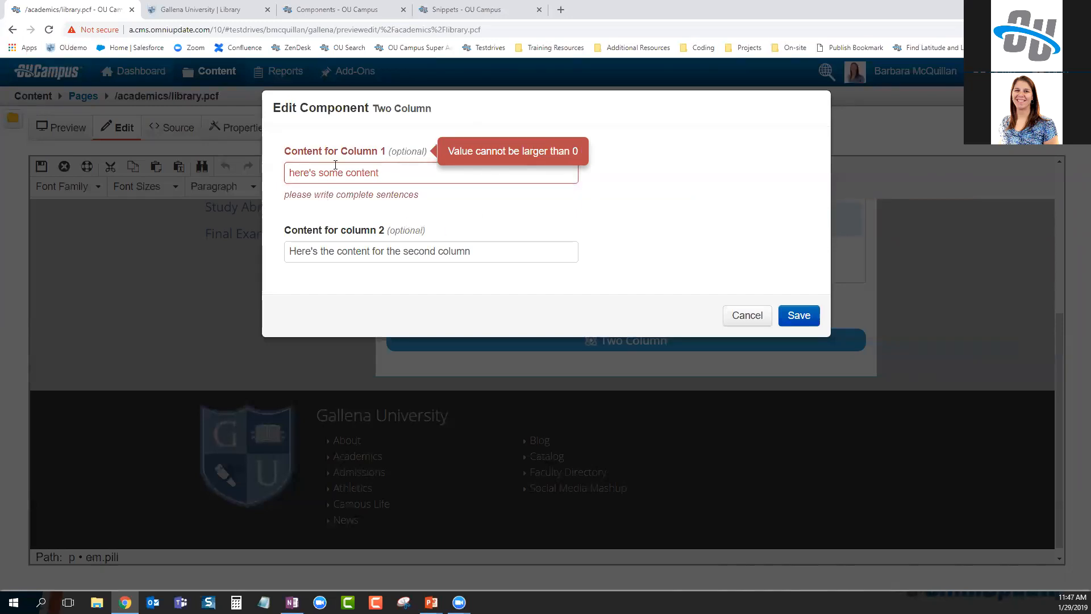
{"action": "left_click", "coordinate": [347, 7]}
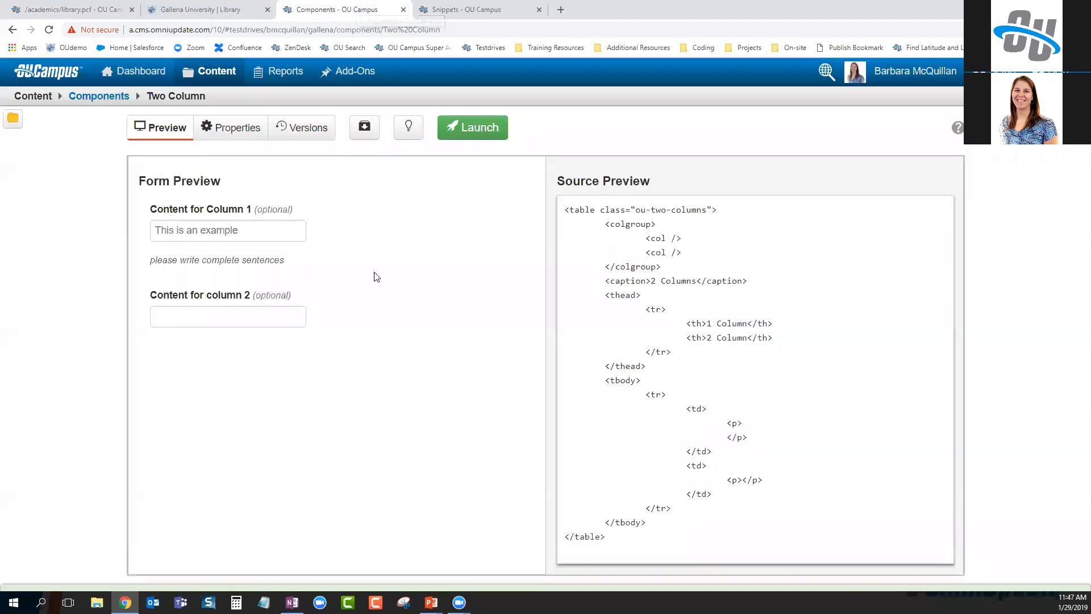
Check out the component, set Content for Column 1's minimum length to 0, and cancel the library page edit
{"action": "left_click", "coordinate": [409, 143]}
{"action": "left_click", "coordinate": [233, 127]}
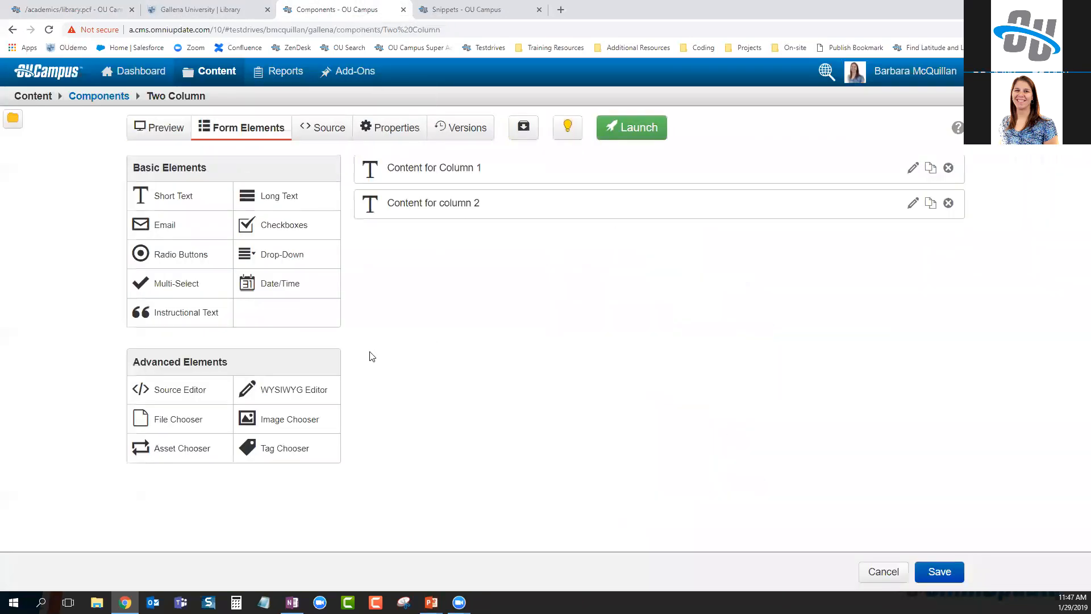
{"action": "left_click", "coordinate": [776, 163]}
{"action": "left_click", "coordinate": [262, 394]}
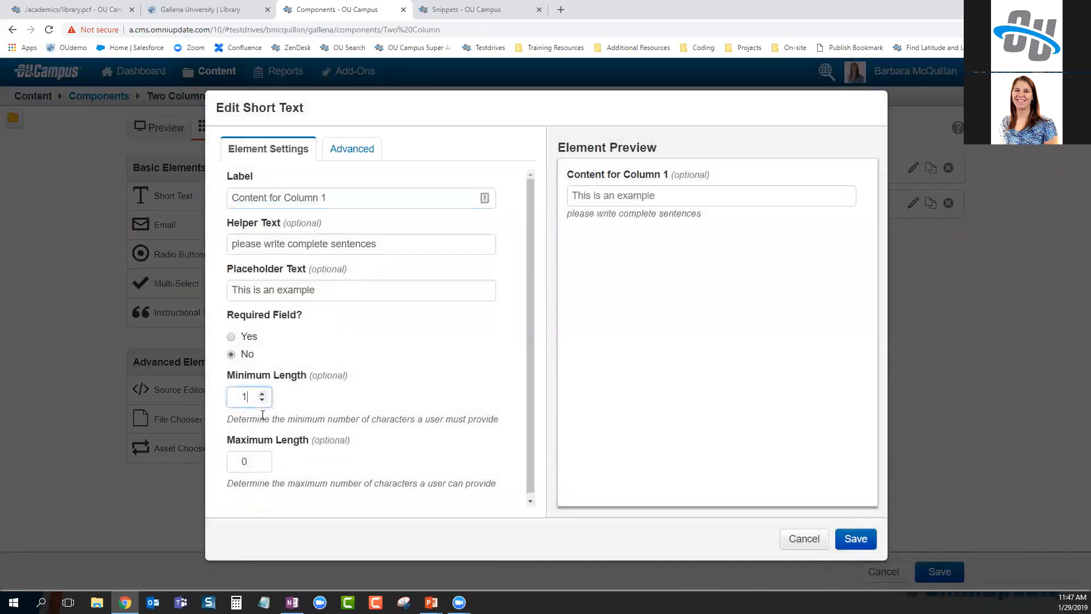
{"action": "left_click", "coordinate": [261, 400]}
{"action": "left_click", "coordinate": [316, 393]}
{"action": "left_click", "coordinate": [351, 157]}
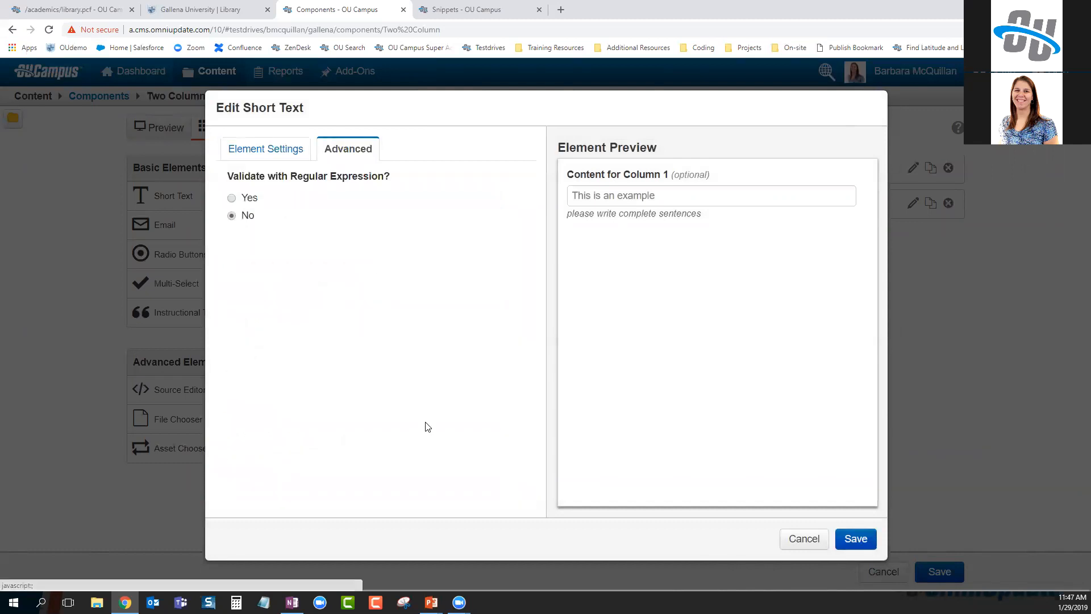
{"action": "left_click", "coordinate": [855, 538]}
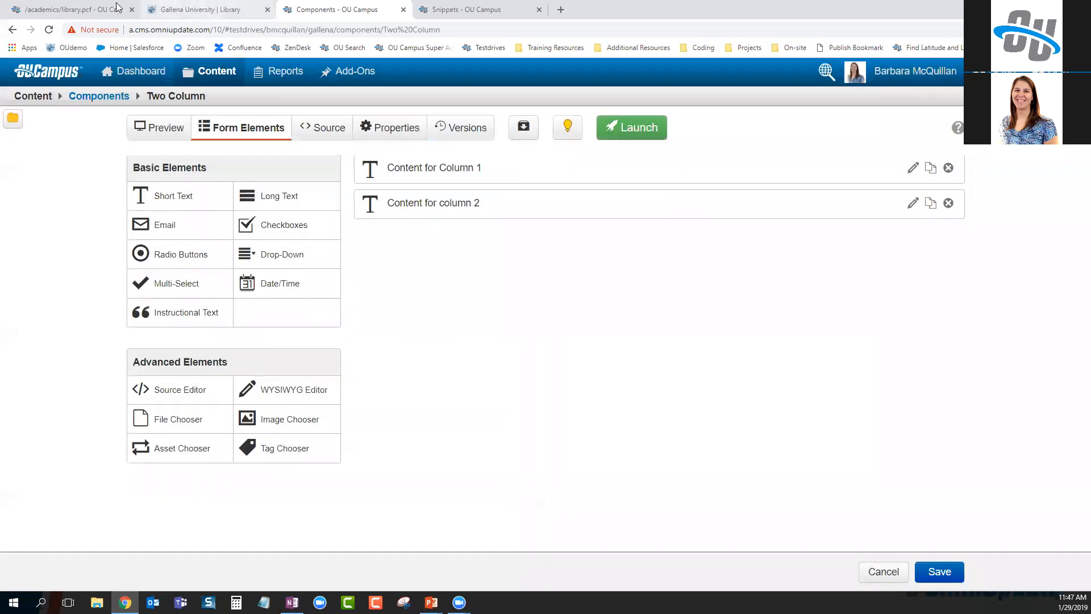
{"action": "left_click", "coordinate": [74, 10]}
{"action": "left_click", "coordinate": [745, 315]}
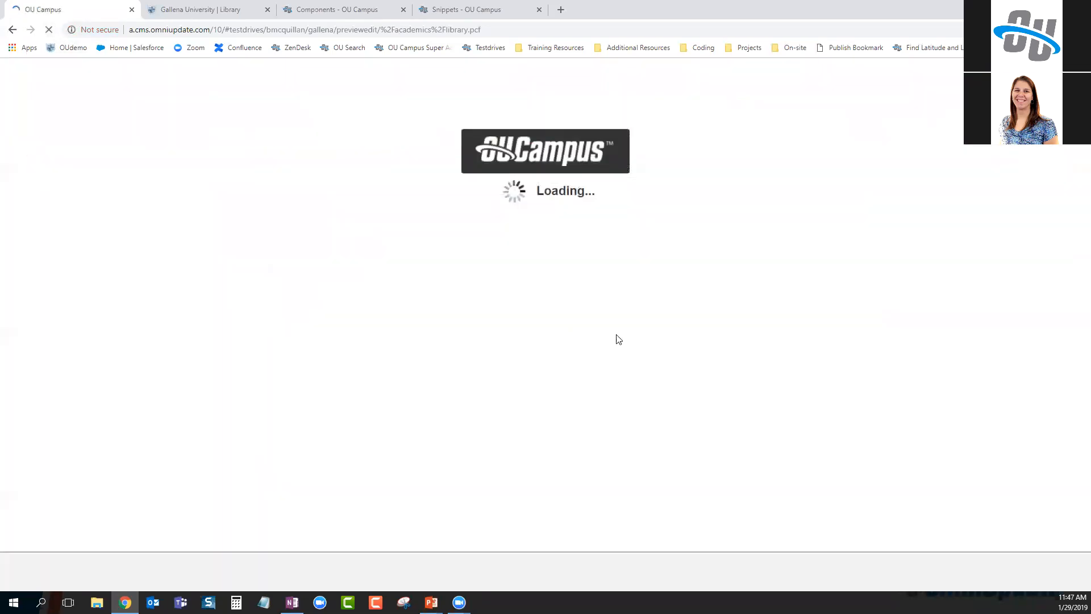
Reopen the Two Column component on the page and type 'this is not' into Column 1, still rejected
{"action": "left_click", "coordinate": [415, 350]}
{"action": "scroll", "coordinate": [605, 426], "scroll_direction": "down", "scroll_amount": 5}
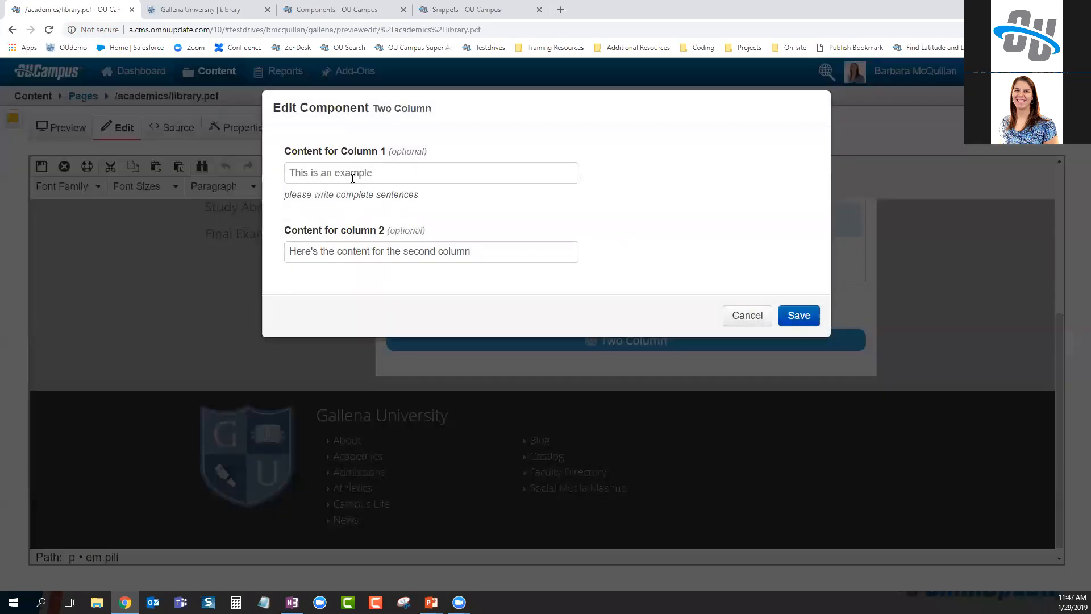
{"action": "left_click", "coordinate": [346, 172]}
{"action": "type", "text": "this is not"}
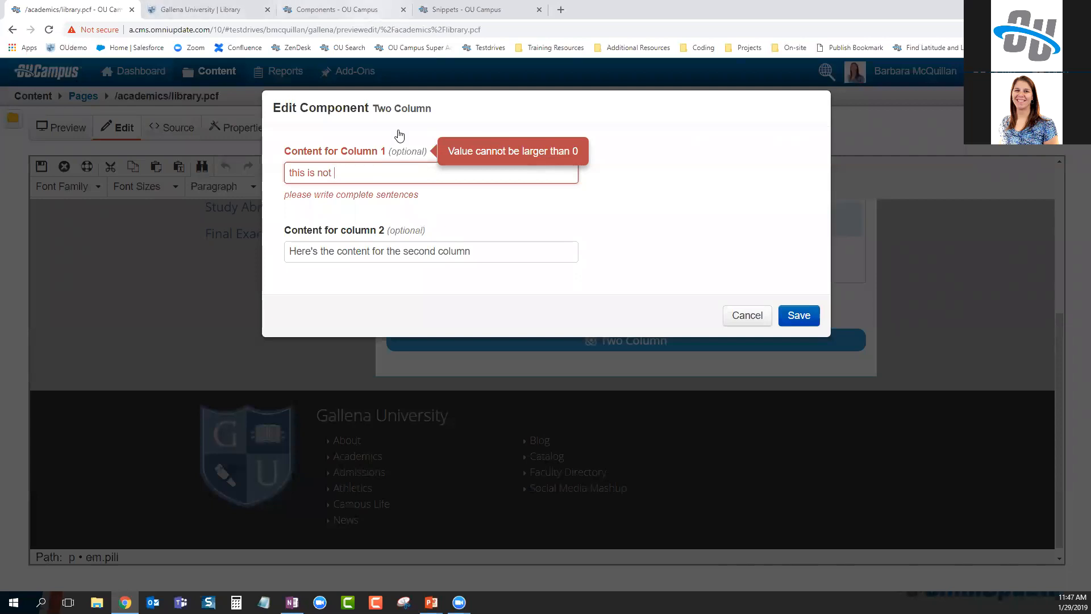
{"action": "left_click", "coordinate": [334, 10]}
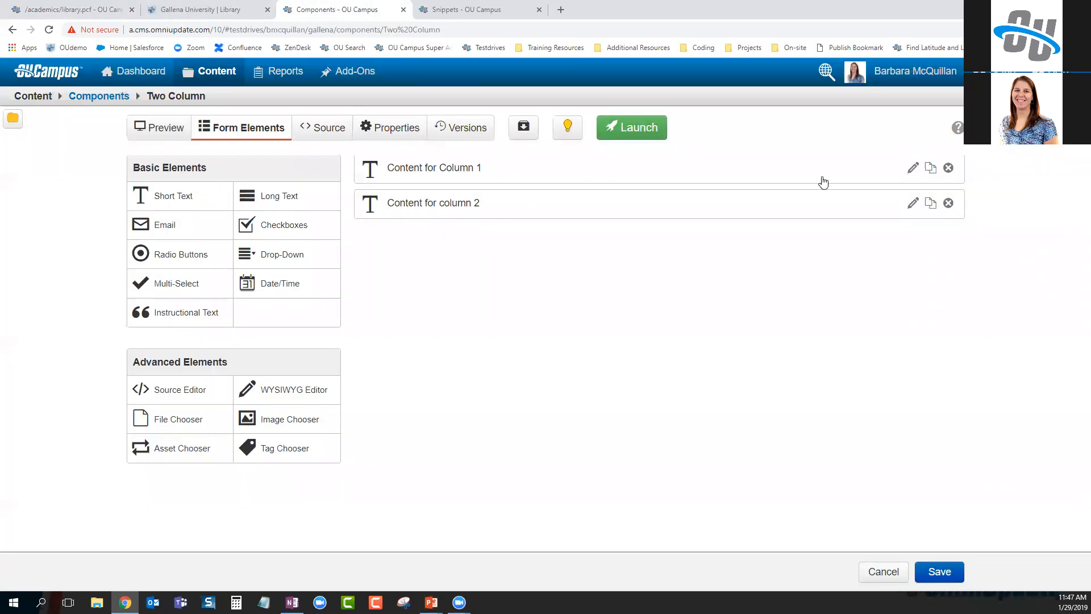
Set Content for Column 1's maximum length to 110 and save the field
{"action": "left_click", "coordinate": [823, 181]}
{"action": "left_click", "coordinate": [258, 462]}
{"action": "double_click", "coordinate": [244, 461]}
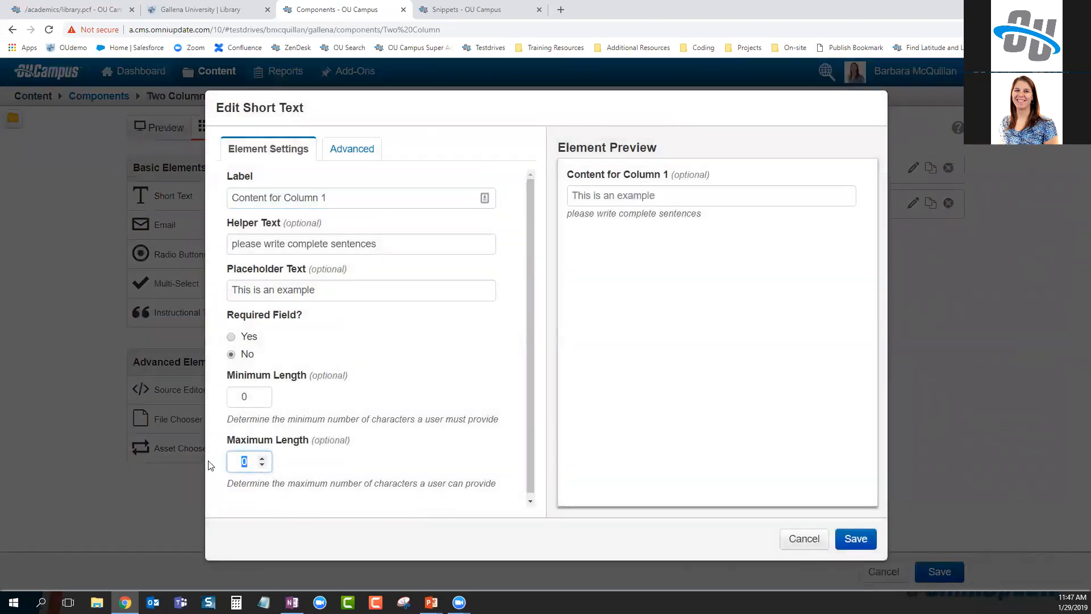
{"action": "type", "text": "110"}
{"action": "left_click", "coordinate": [453, 557]}
{"action": "left_click", "coordinate": [855, 538]}
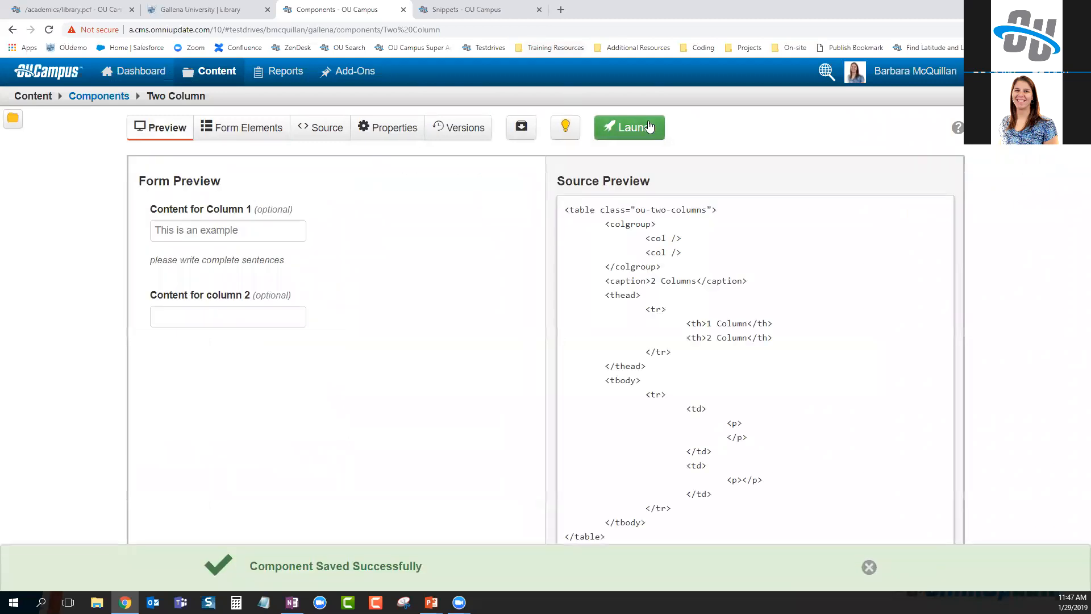
Relaunch the updated Two Column component and return to the library page
{"action": "left_click", "coordinate": [630, 127]}
{"action": "left_click", "coordinate": [722, 329]}
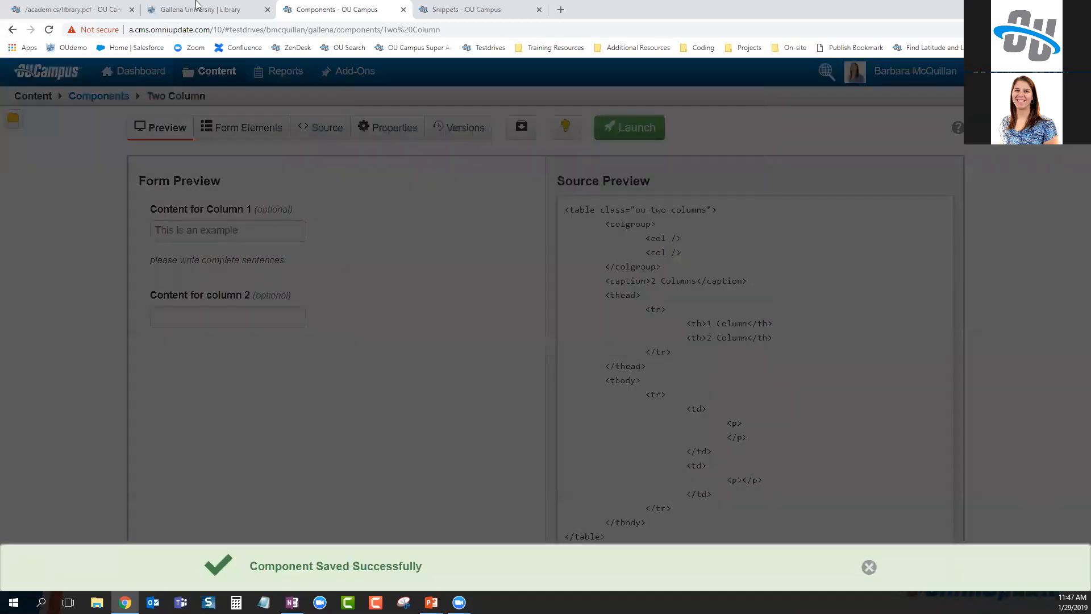
{"action": "left_click", "coordinate": [73, 10]}
Open the content form of the Library page's Two Column component
{"action": "left_click", "coordinate": [745, 319]}
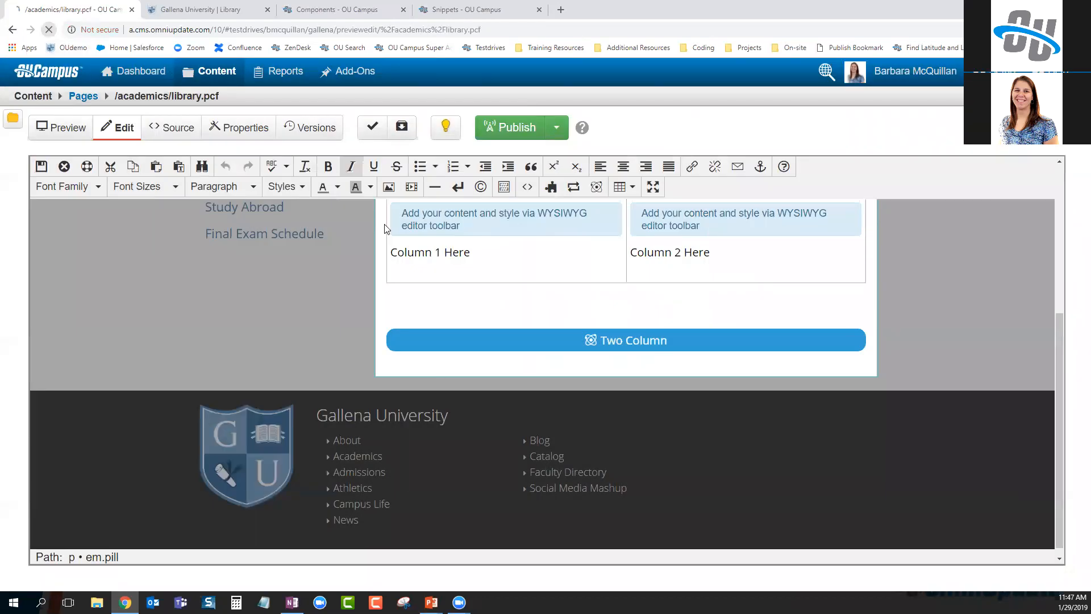
{"action": "left_click", "coordinate": [49, 30]}
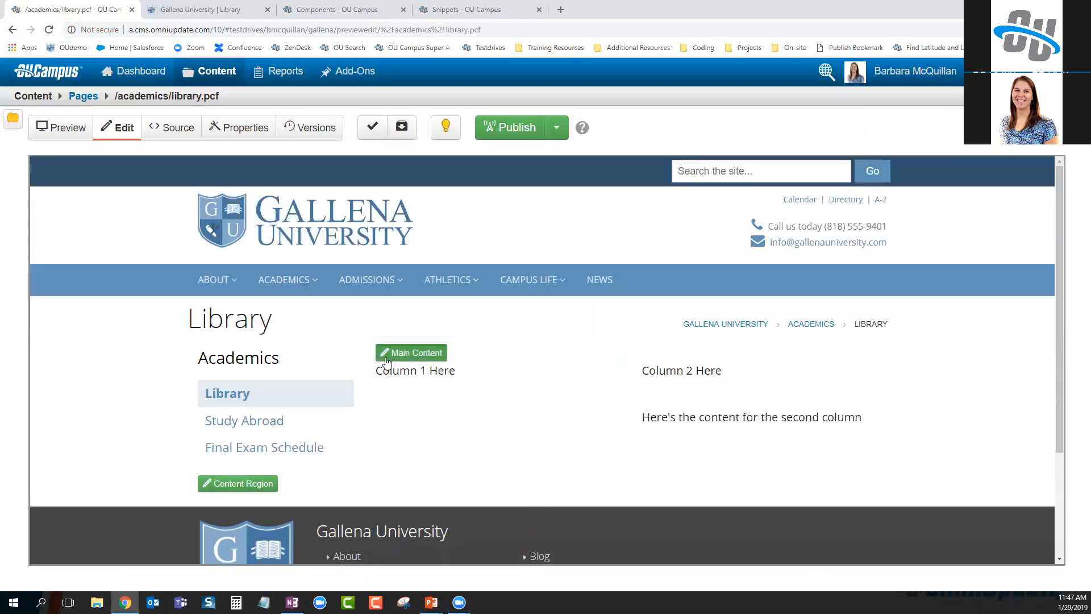
{"action": "scroll", "coordinate": [659, 529], "scroll_direction": "down", "scroll_amount": 5}
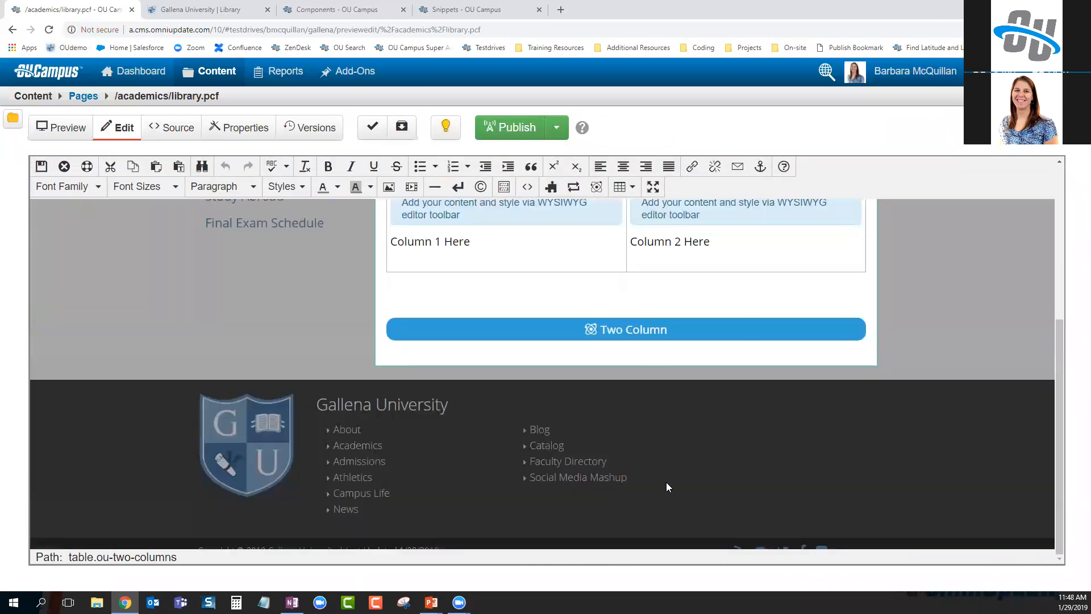
{"action": "left_click", "coordinate": [646, 326]}
{"action": "left_click", "coordinate": [625, 367]}
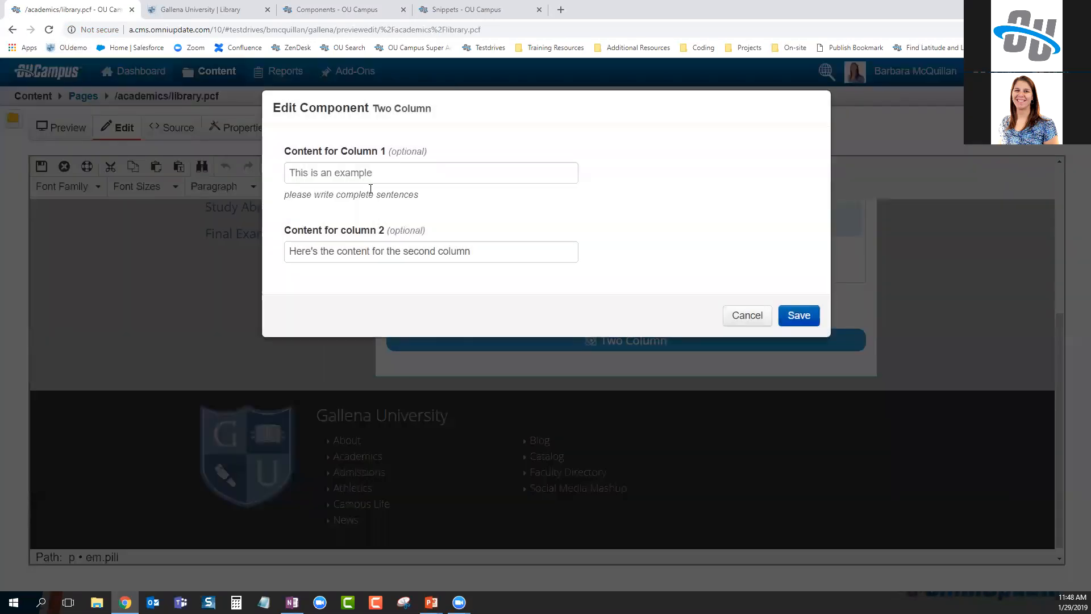
Enter 'now?' as Column 1 content, save the page, and return to the Components browser tab
{"action": "type", "text": "now? :)"}
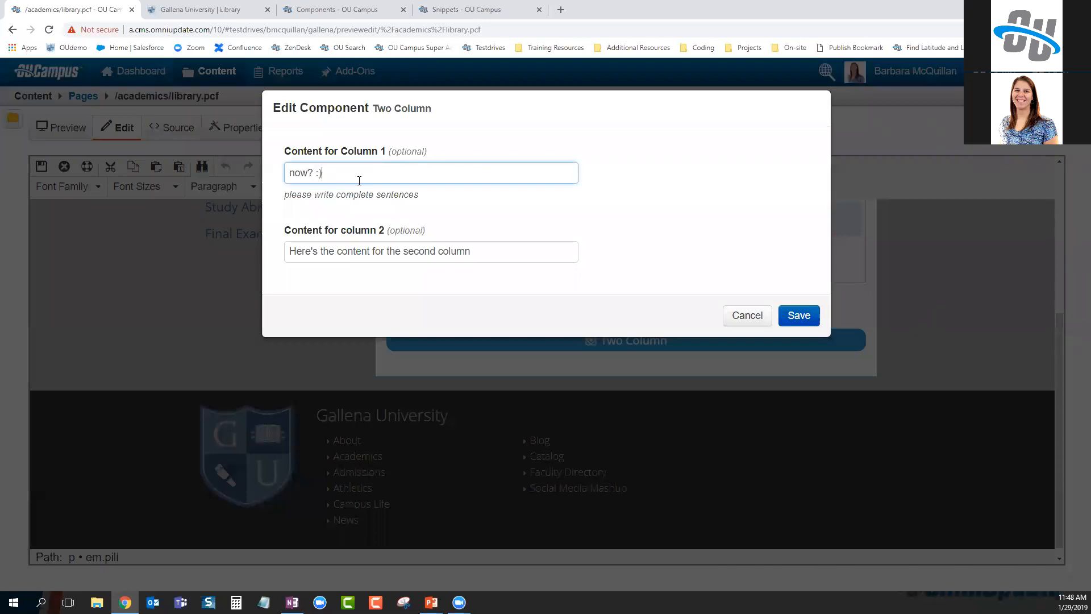
{"action": "left_click", "coordinate": [791, 316]}
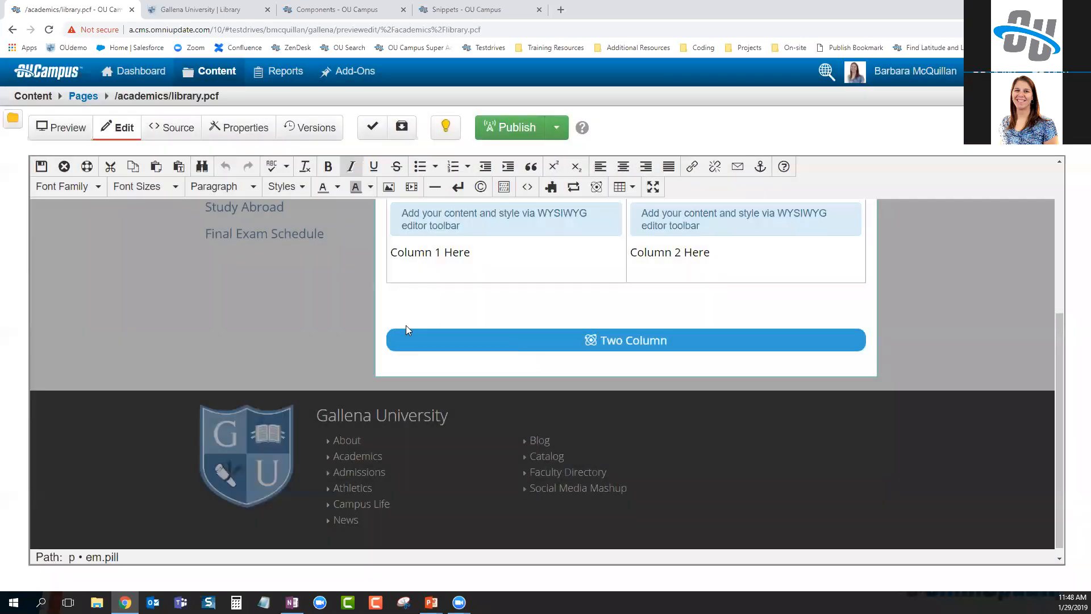
{"action": "left_click", "coordinate": [41, 165]}
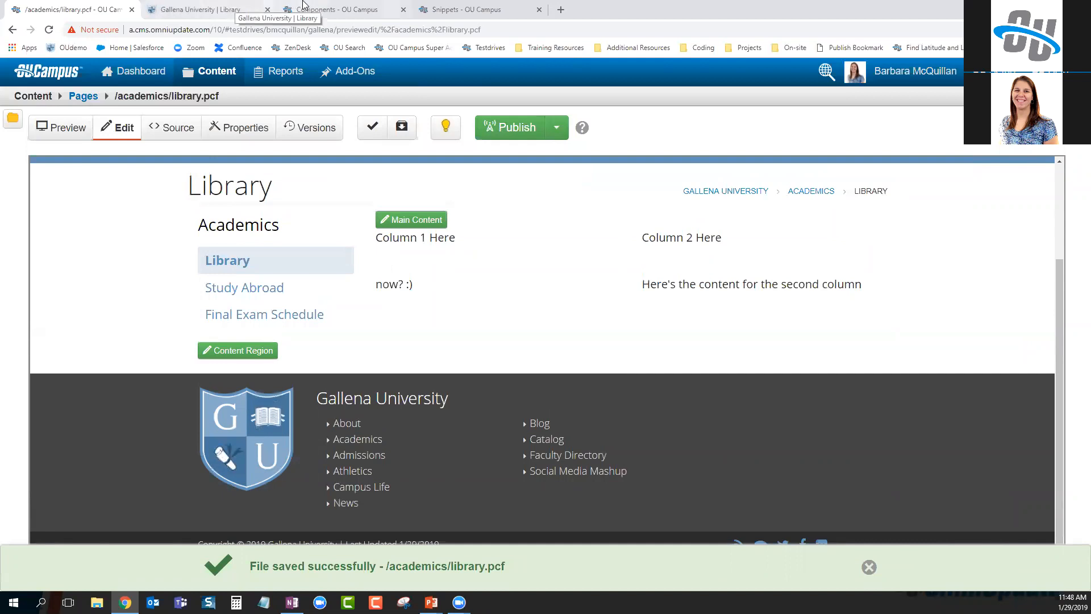
{"action": "left_click", "coordinate": [336, 9]}
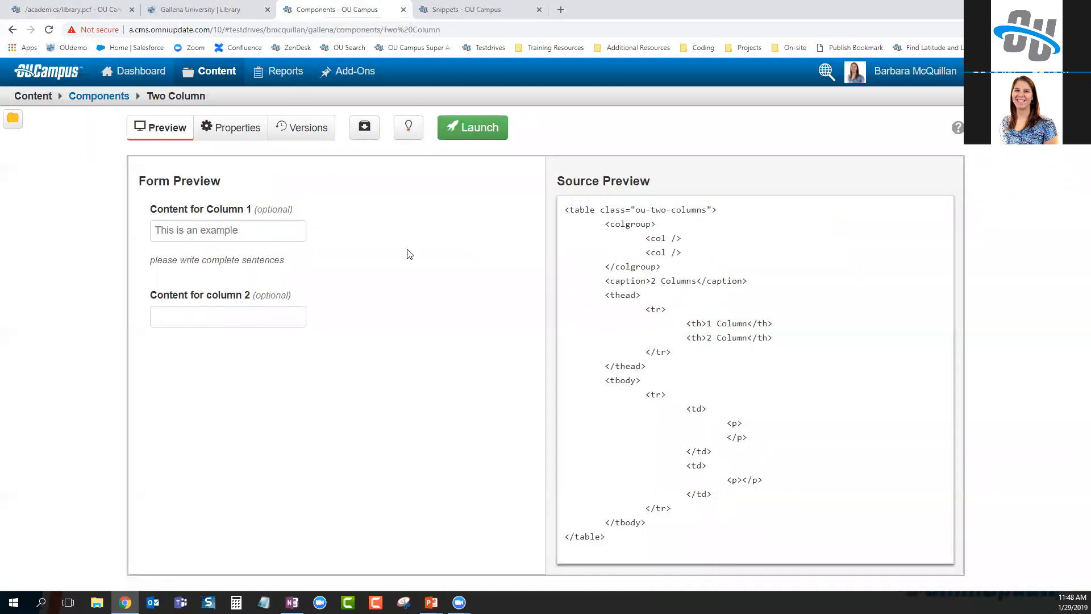
List Component Fields' form elements and review Long Text and Email settings without saving
{"action": "left_click", "coordinate": [112, 100]}
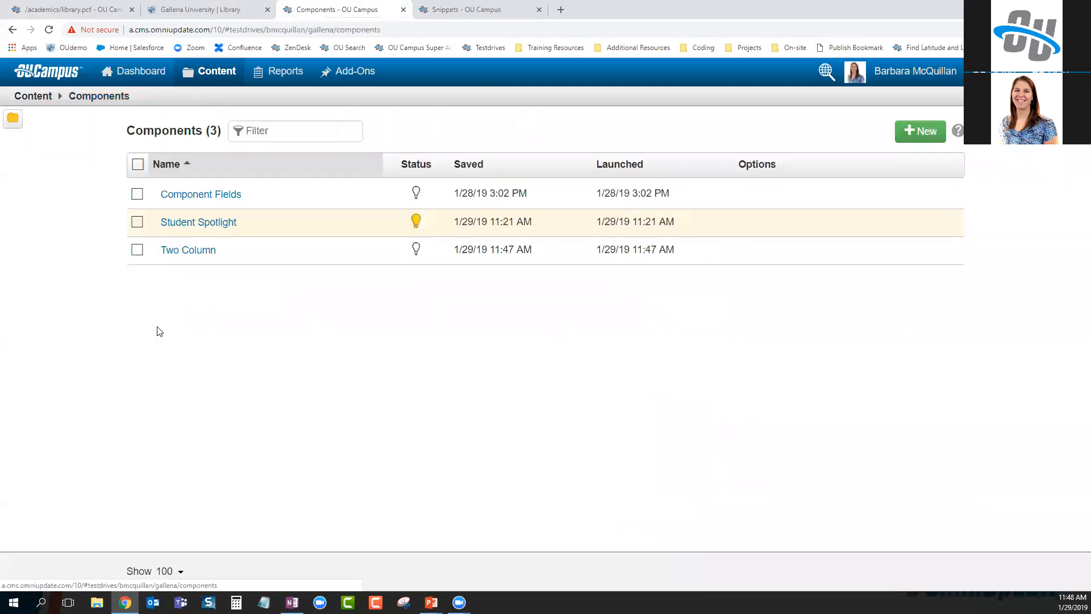
{"action": "left_click", "coordinate": [203, 193]}
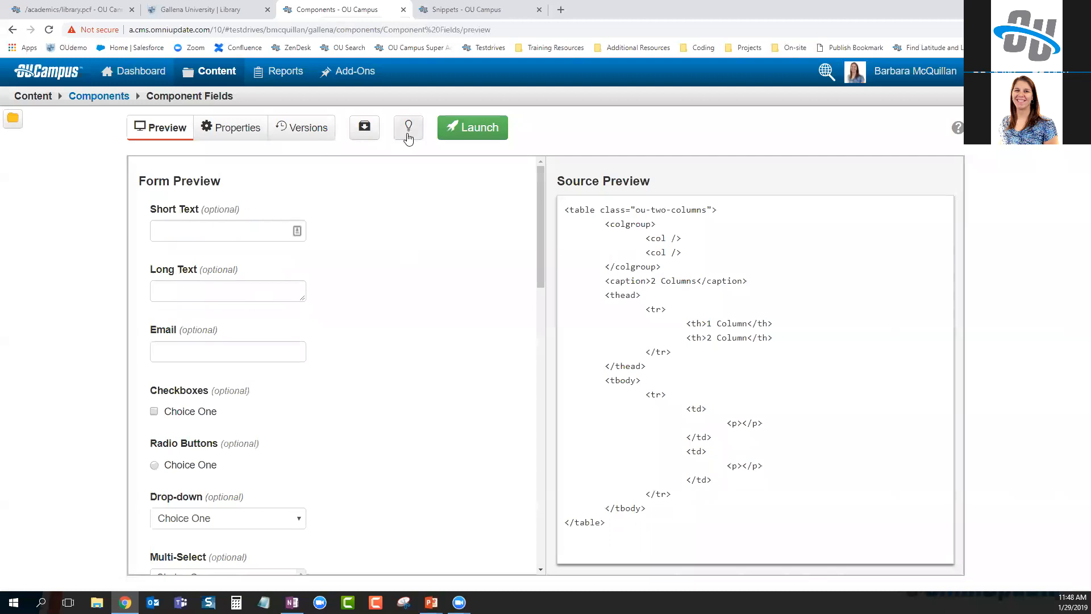
{"action": "left_click", "coordinate": [265, 131]}
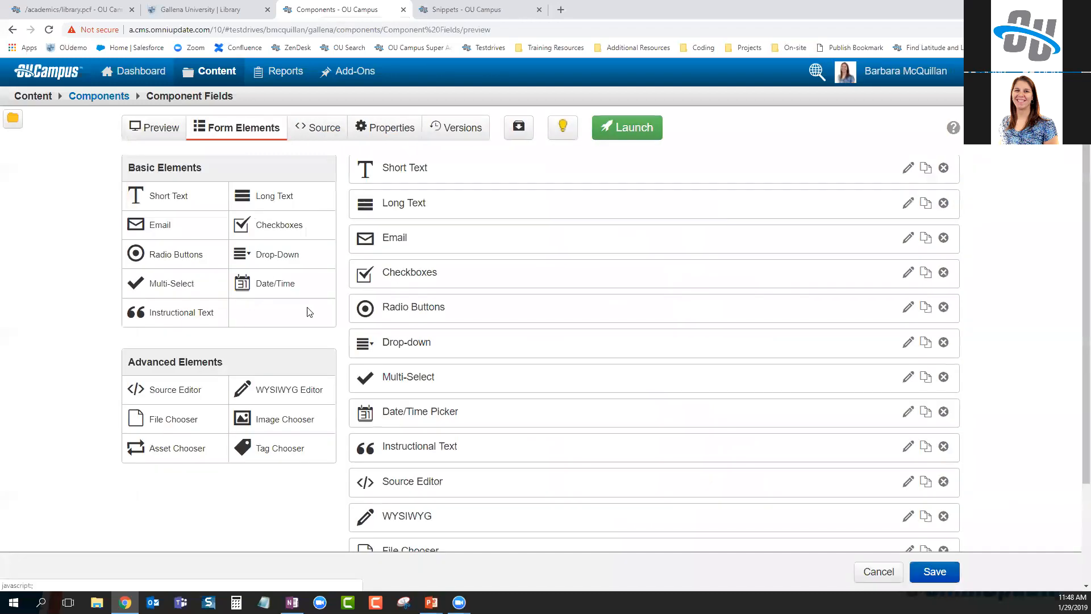
{"action": "left_click", "coordinate": [418, 205]}
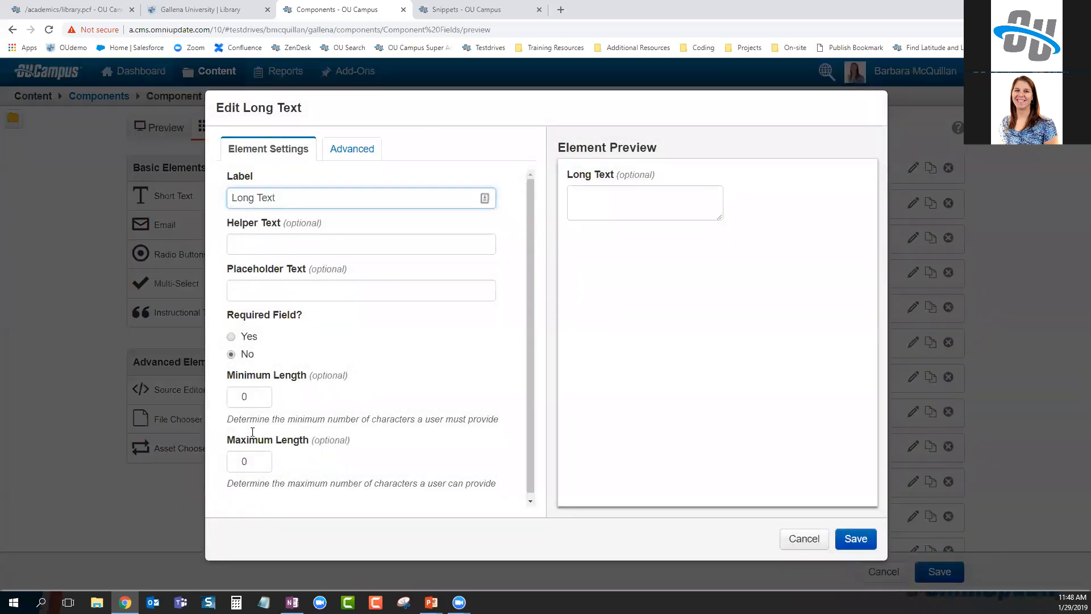
{"action": "left_click", "coordinate": [377, 144]}
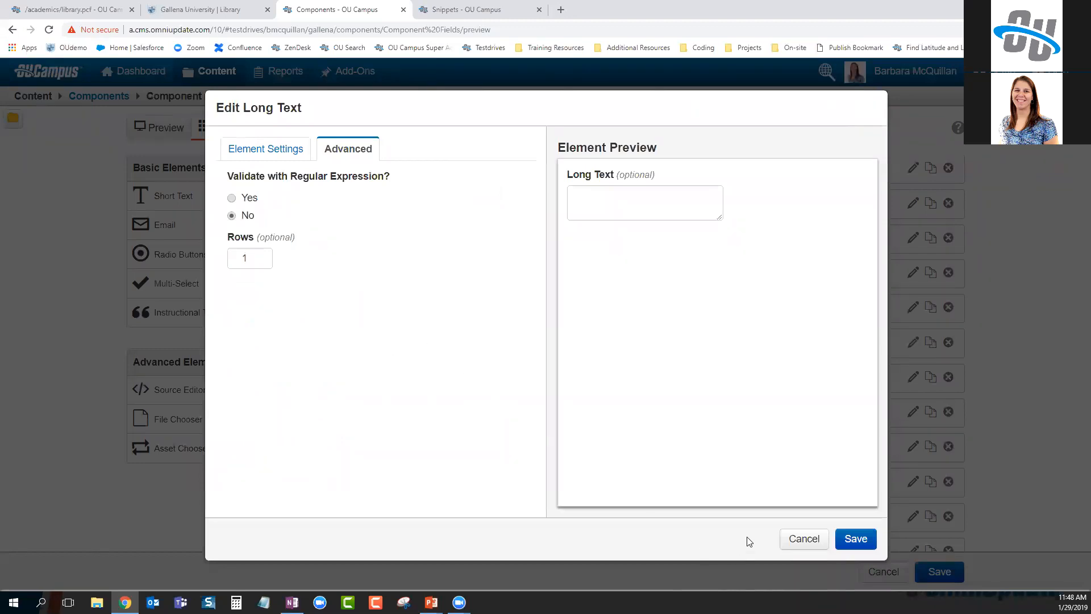
{"action": "left_click", "coordinate": [809, 540]}
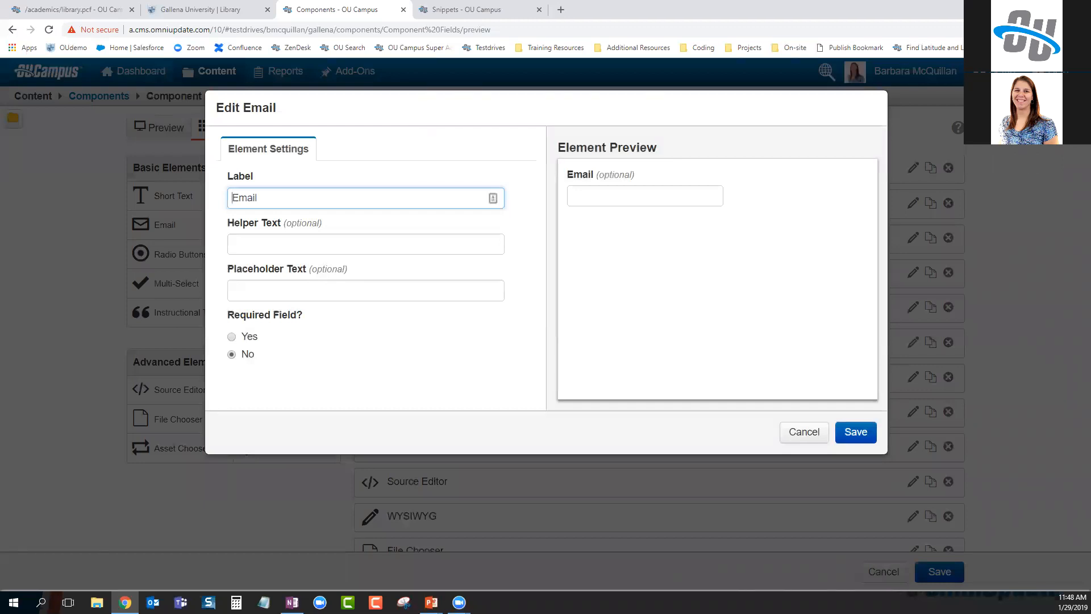
{"action": "key", "text": "alt+Tab"}
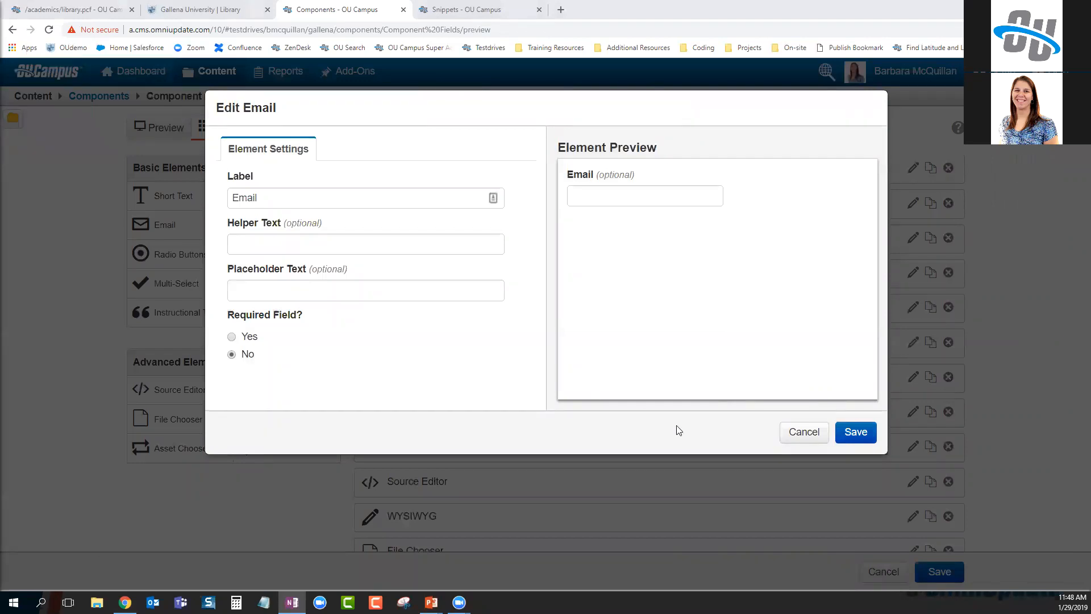
{"action": "left_click", "coordinate": [817, 431]}
Inspect the Checkboxes element's Choice One default and item values, leaving everything unchanged
{"action": "left_click", "coordinate": [419, 277]}
{"action": "left_click", "coordinate": [245, 352]}
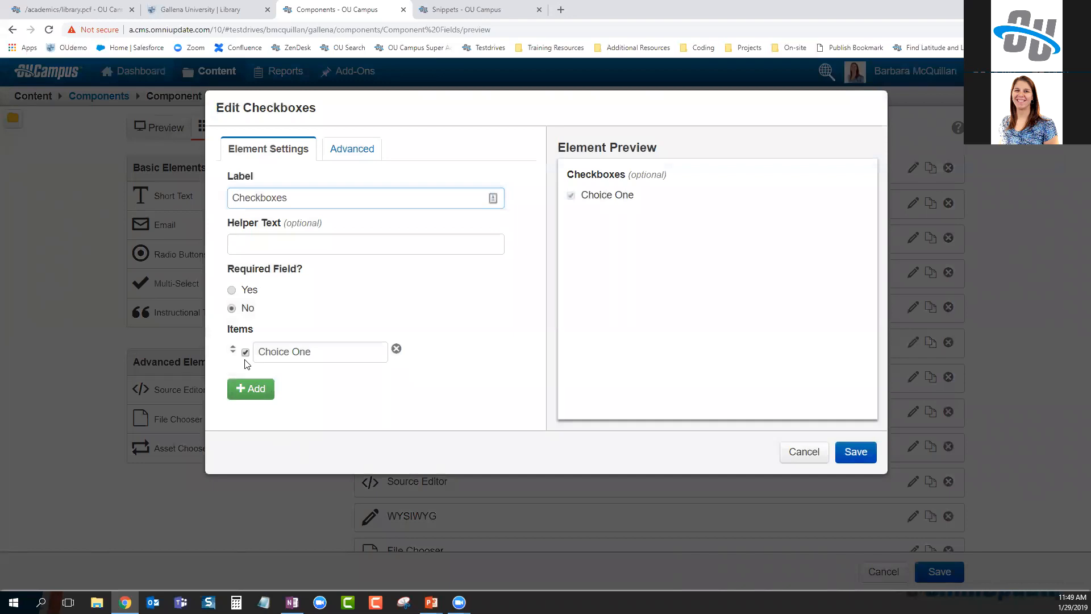
{"action": "left_click", "coordinate": [246, 353]}
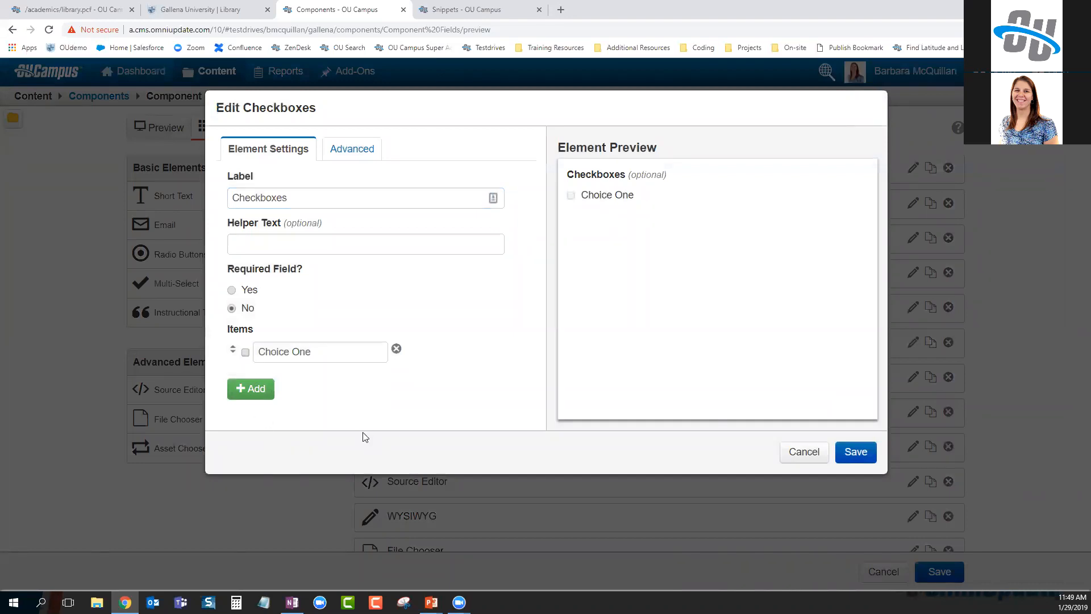
{"action": "left_click", "coordinate": [352, 148]}
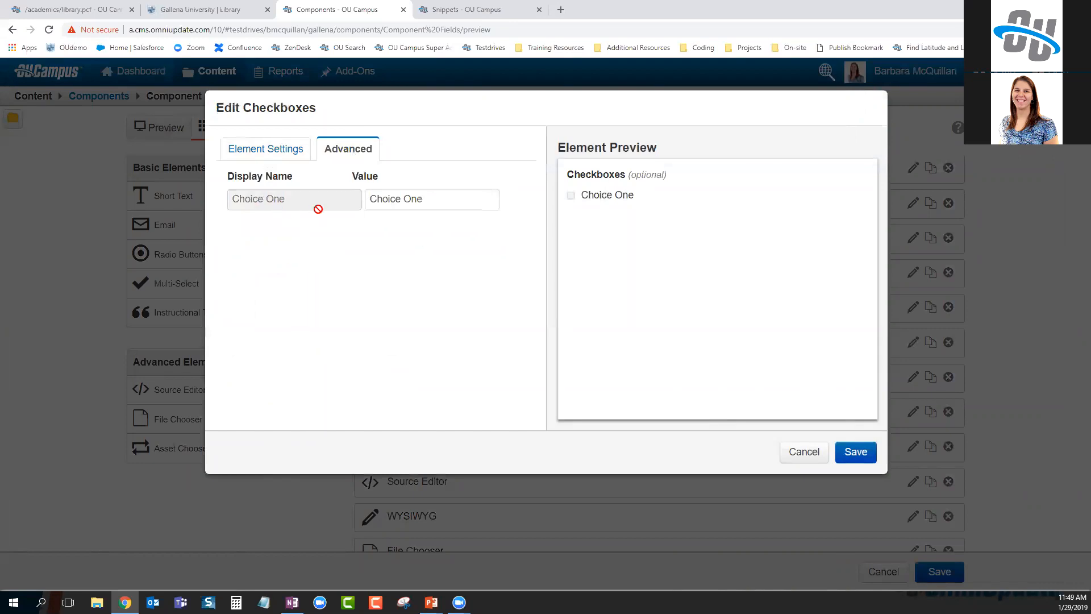
{"action": "left_click_drag", "start_coordinate": [455, 196], "coordinate": [373, 203]}
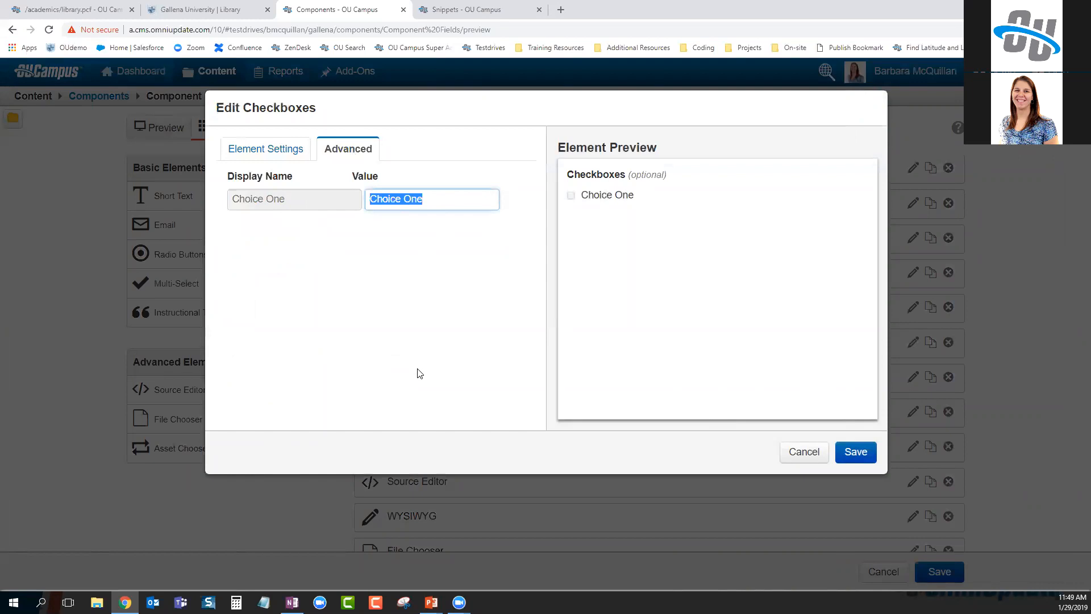
{"action": "left_click", "coordinate": [423, 342]}
{"action": "left_click", "coordinate": [805, 449]}
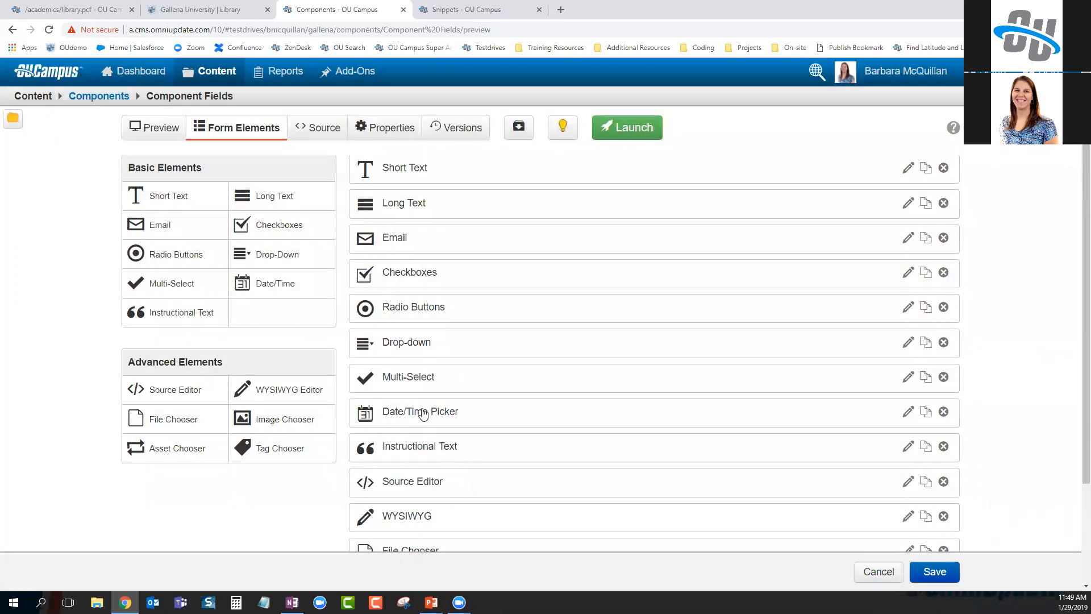
{"action": "left_click", "coordinate": [424, 412]}
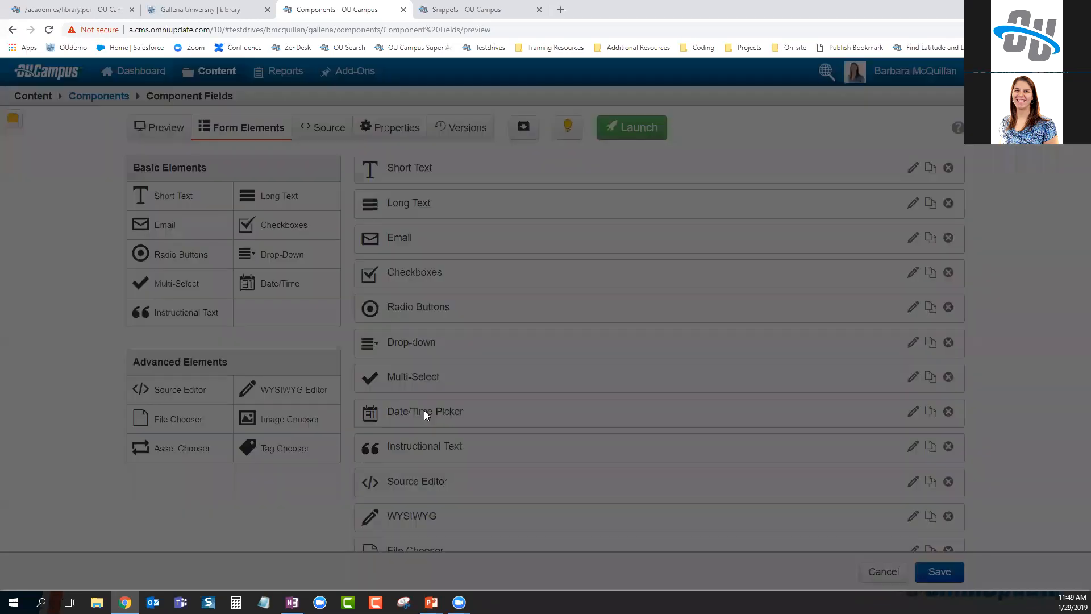
Review the Date/Time Picker's Date and Time format and default options unsaved, then edit Instructional Text
{"action": "left_click", "coordinate": [287, 356]}
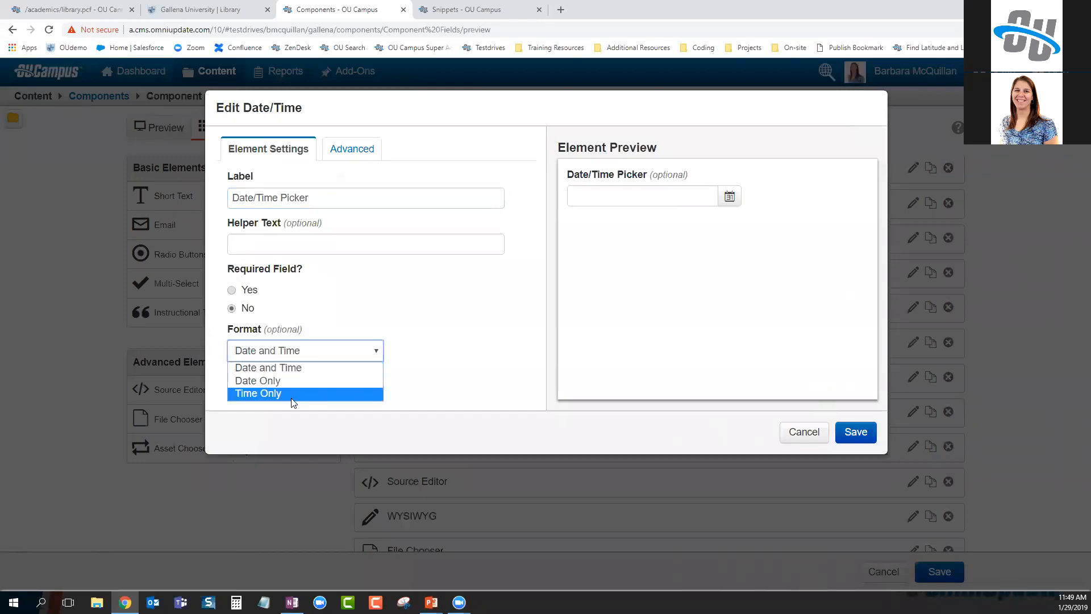
{"action": "left_click", "coordinate": [268, 367]}
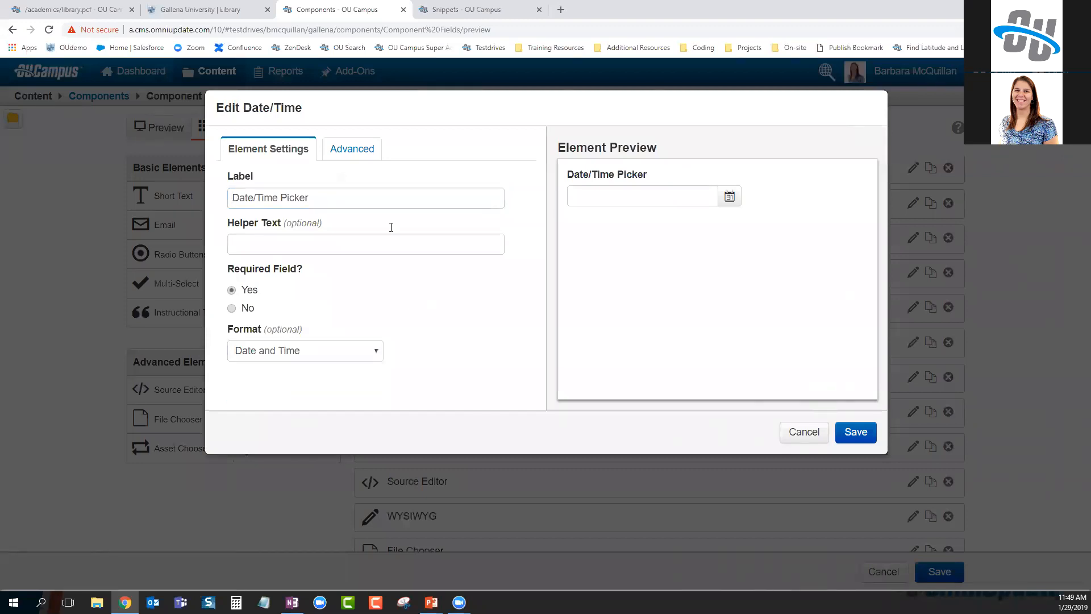
{"action": "left_click", "coordinate": [352, 149]}
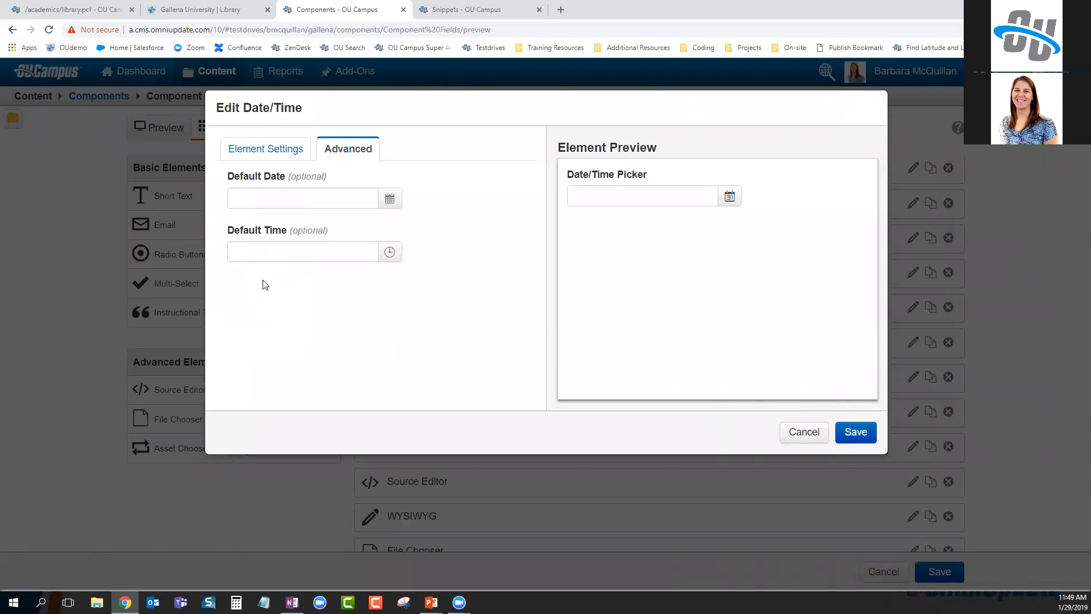
{"action": "left_click", "coordinate": [803, 432]}
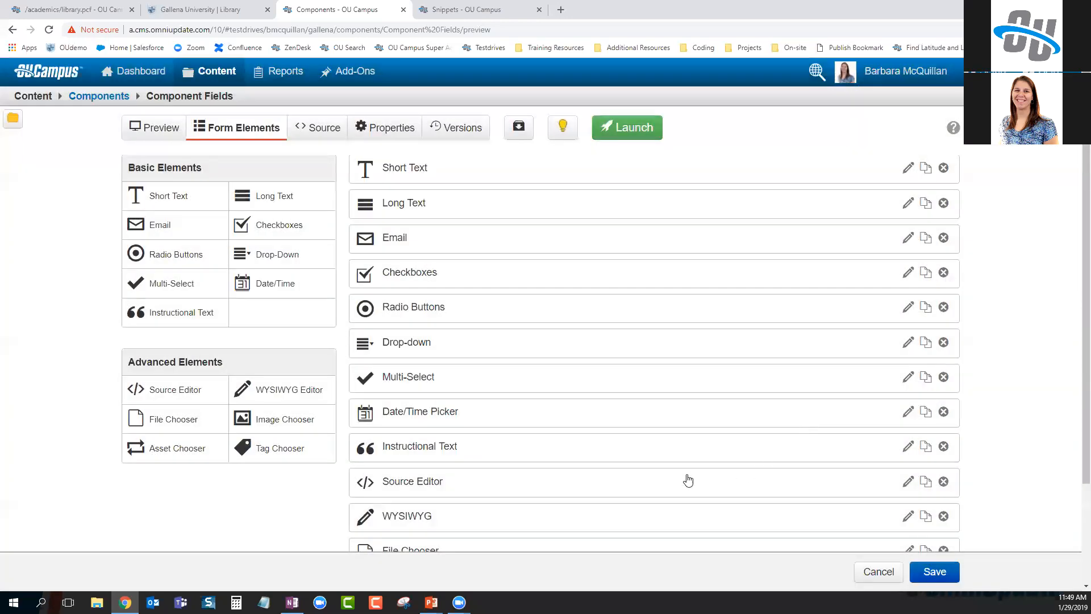
{"action": "scroll", "coordinate": [687, 479], "scroll_direction": "down", "scroll_amount": 2}
{"action": "left_click", "coordinate": [407, 336]}
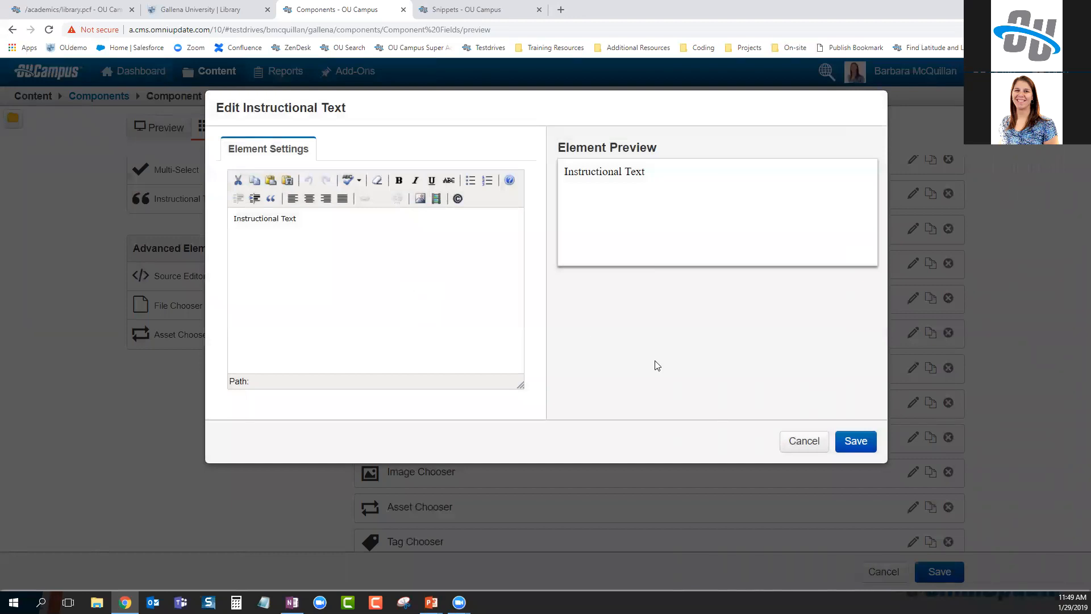
{"action": "left_click", "coordinate": [803, 441]}
{"action": "left_click", "coordinate": [329, 126]}
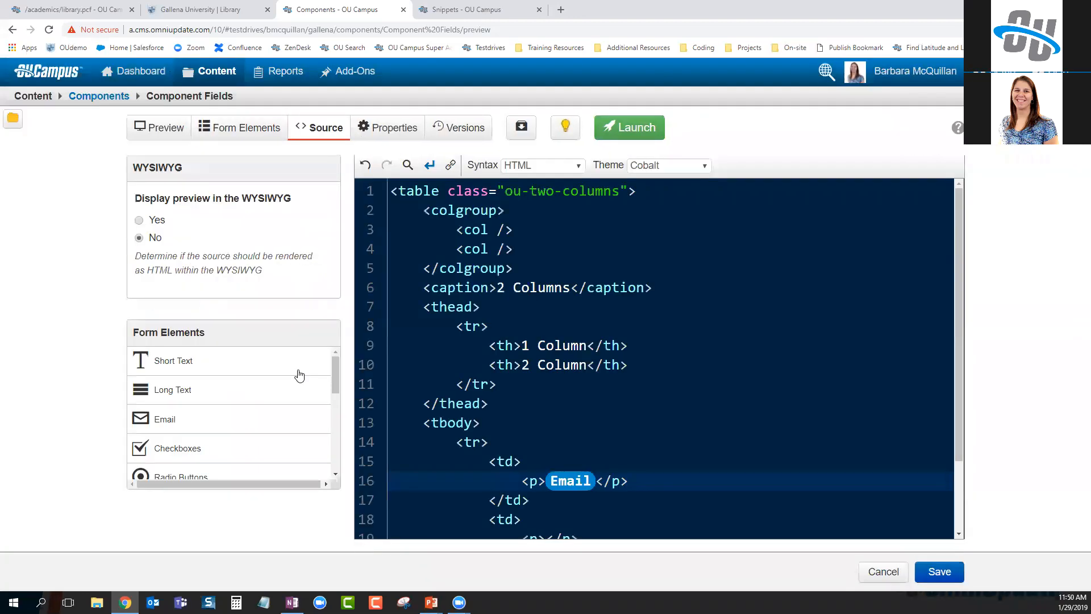
{"action": "scroll", "coordinate": [227, 397], "scroll_direction": "down", "scroll_amount": 3}
{"action": "scroll", "coordinate": [199, 455], "scroll_direction": "down", "scroll_amount": 3}
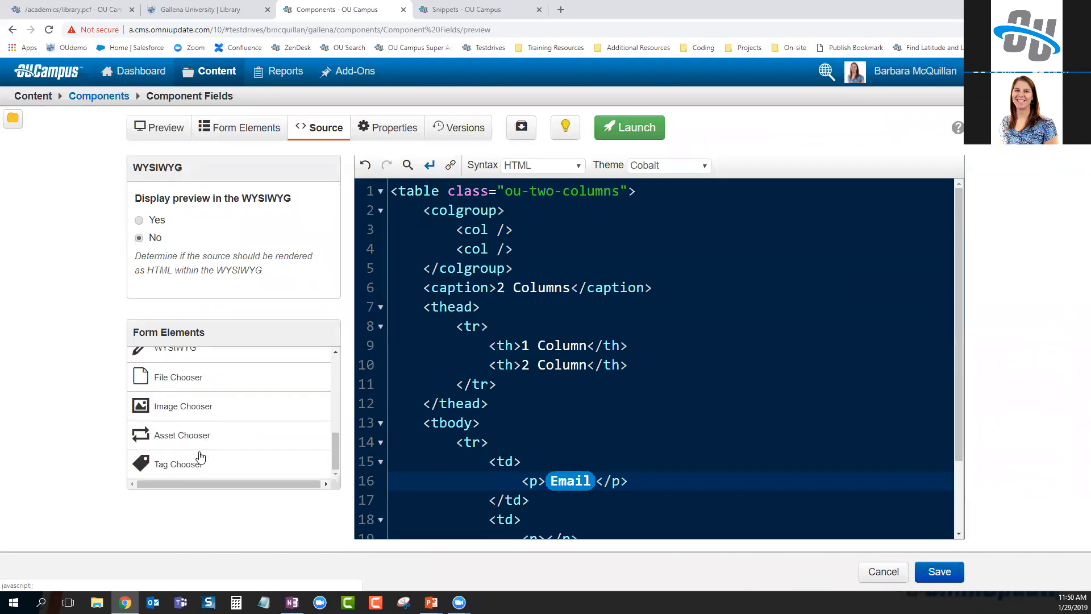
{"action": "scroll", "coordinate": [178, 443], "scroll_direction": "up", "scroll_amount": 3}
{"action": "scroll", "coordinate": [176, 444], "scroll_direction": "up", "scroll_amount": 3}
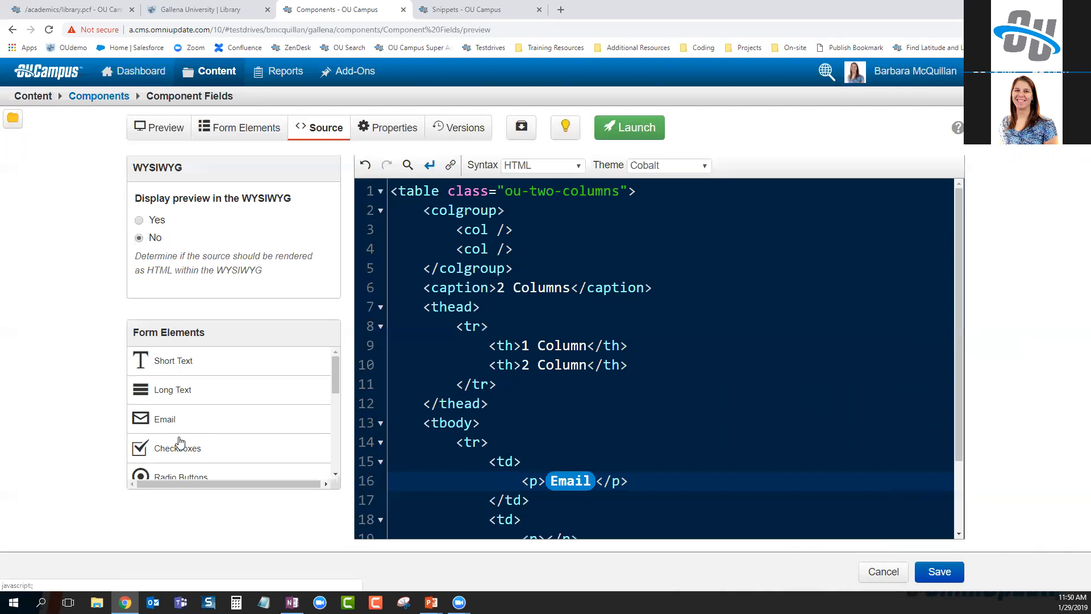
{"action": "left_click", "coordinate": [239, 126]}
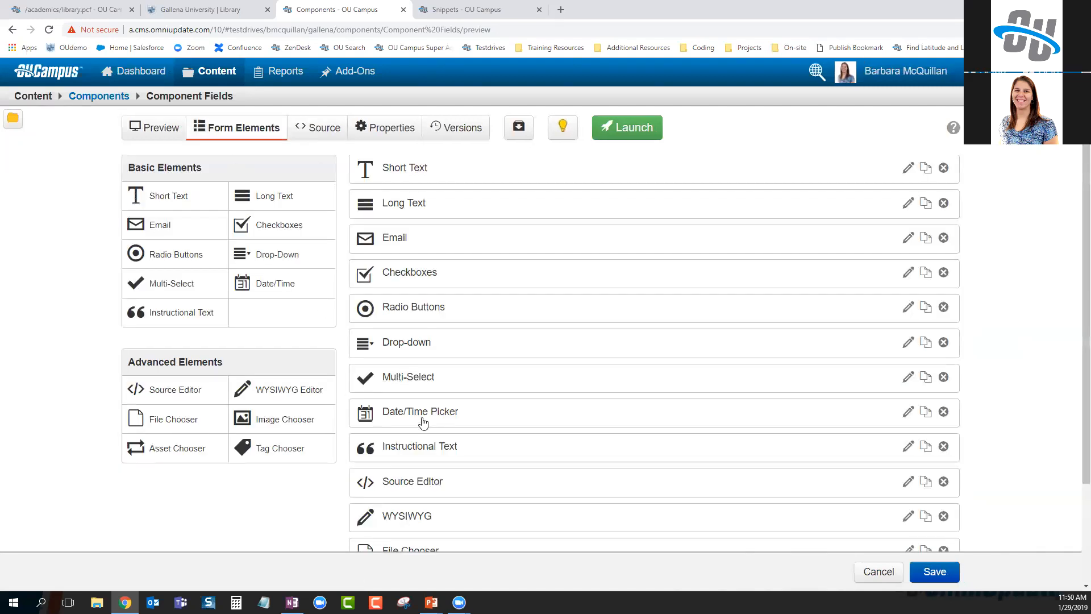
{"action": "left_click", "coordinate": [413, 448]}
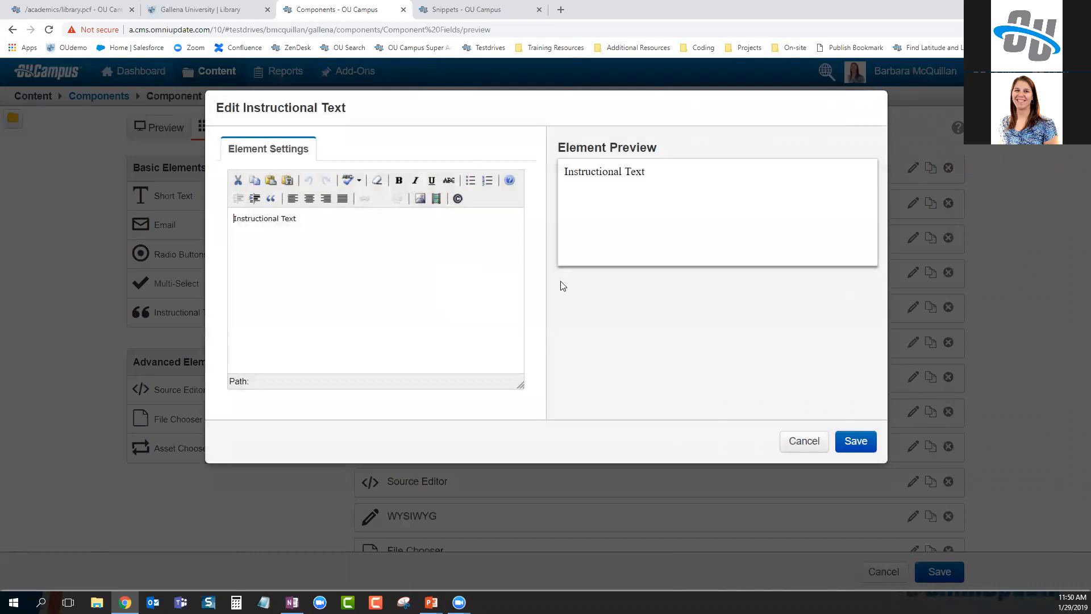
{"action": "left_click", "coordinate": [807, 442]}
{"action": "scroll", "coordinate": [541, 430], "scroll_direction": "down", "scroll_amount": 3}
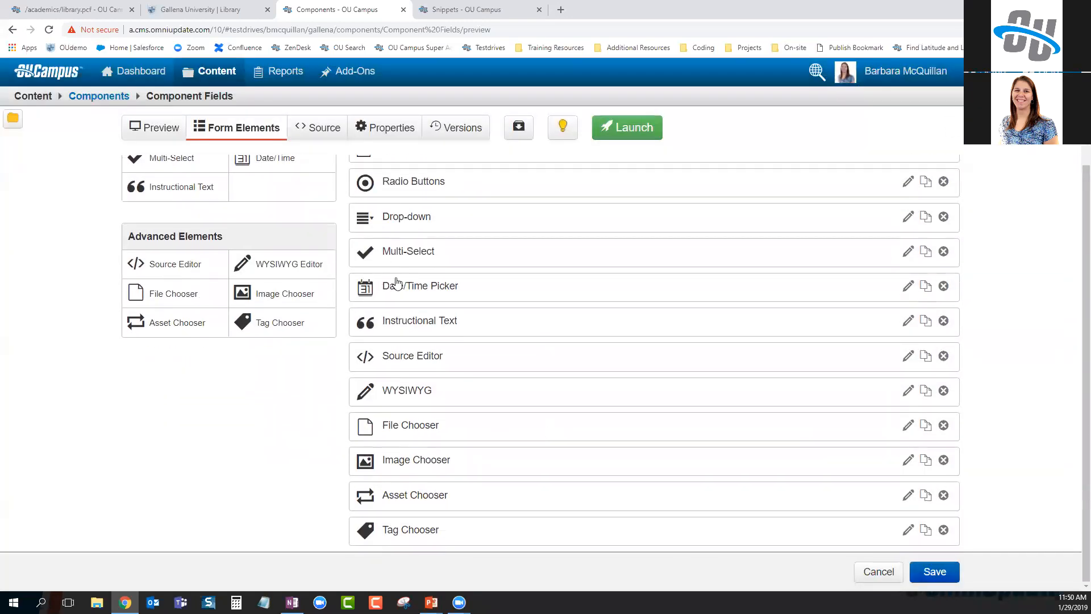
{"action": "left_click", "coordinate": [414, 360]}
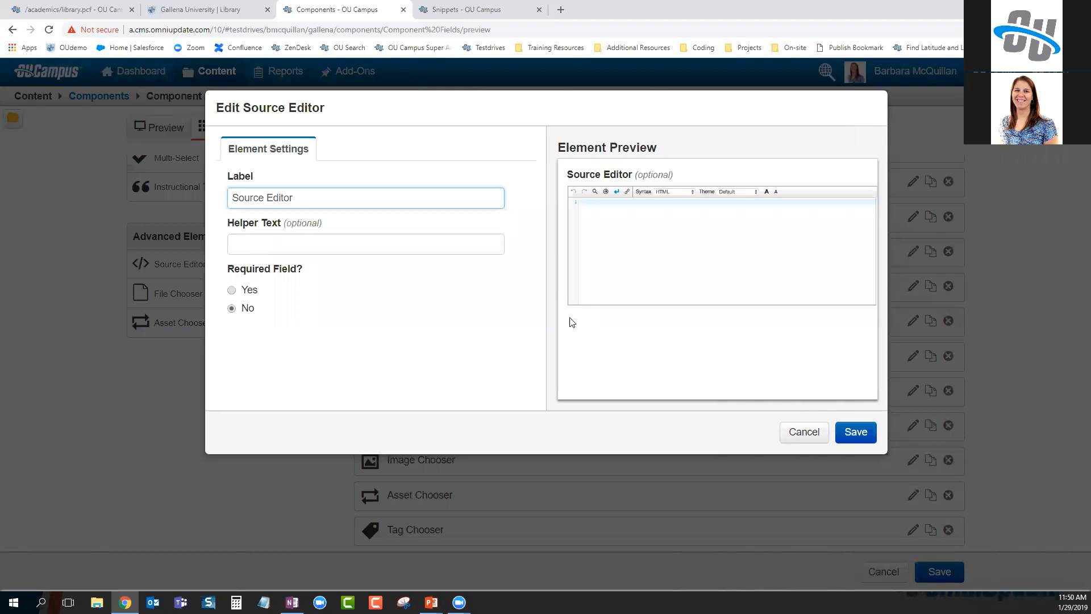
{"action": "left_click", "coordinate": [803, 433]}
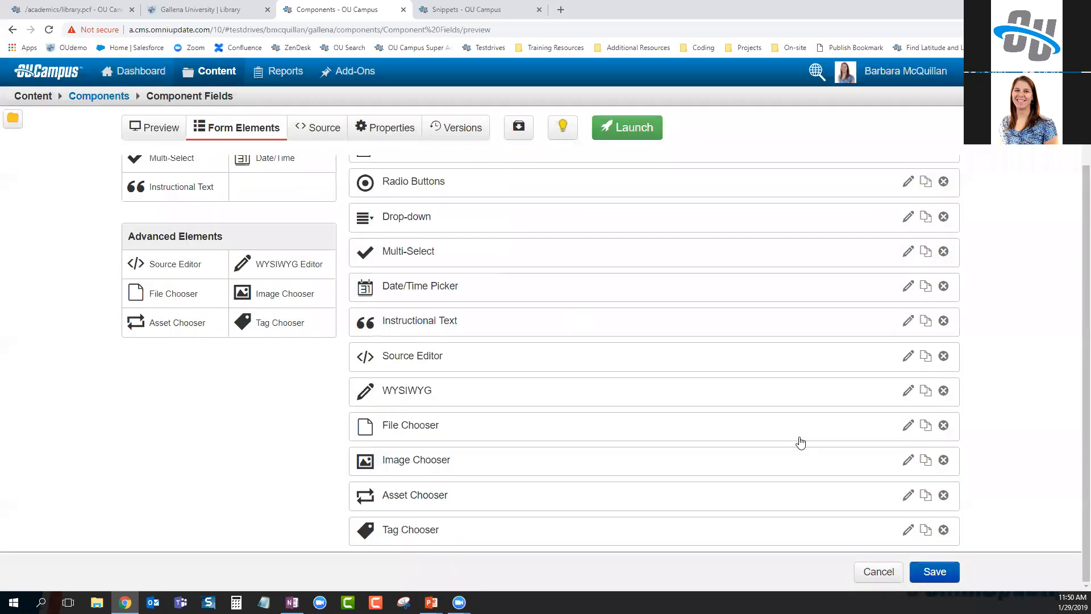
{"action": "left_click", "coordinate": [431, 430]}
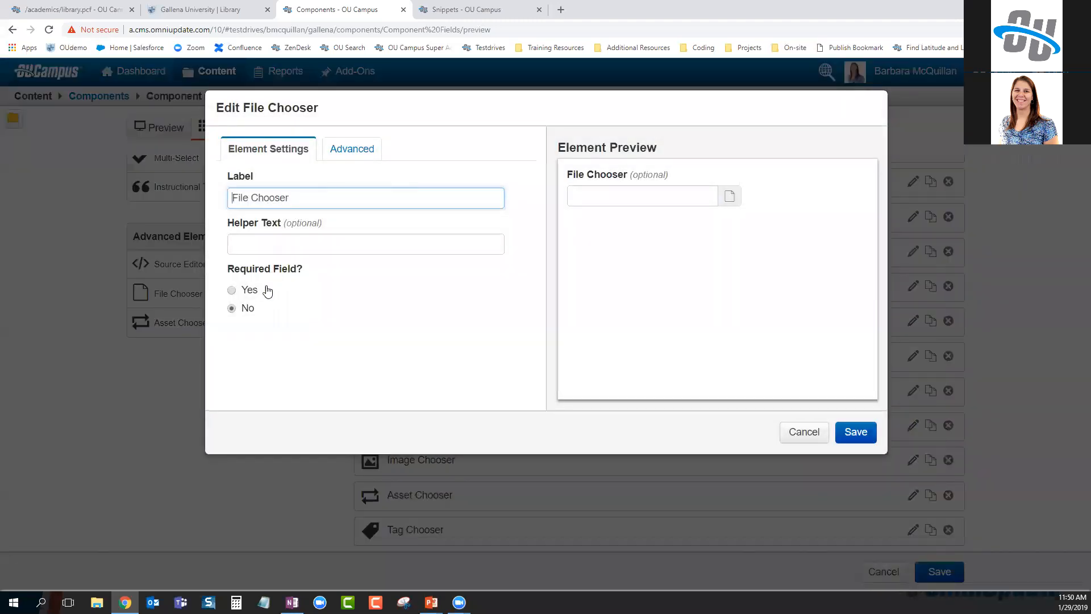
{"action": "left_click", "coordinate": [355, 149]}
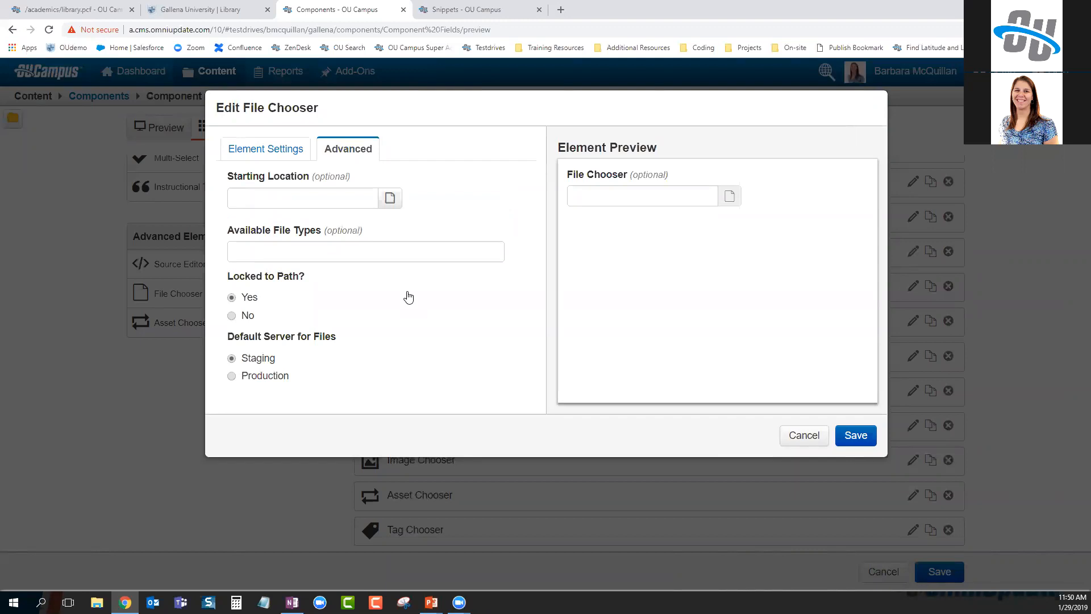
{"action": "left_click", "coordinate": [244, 196]}
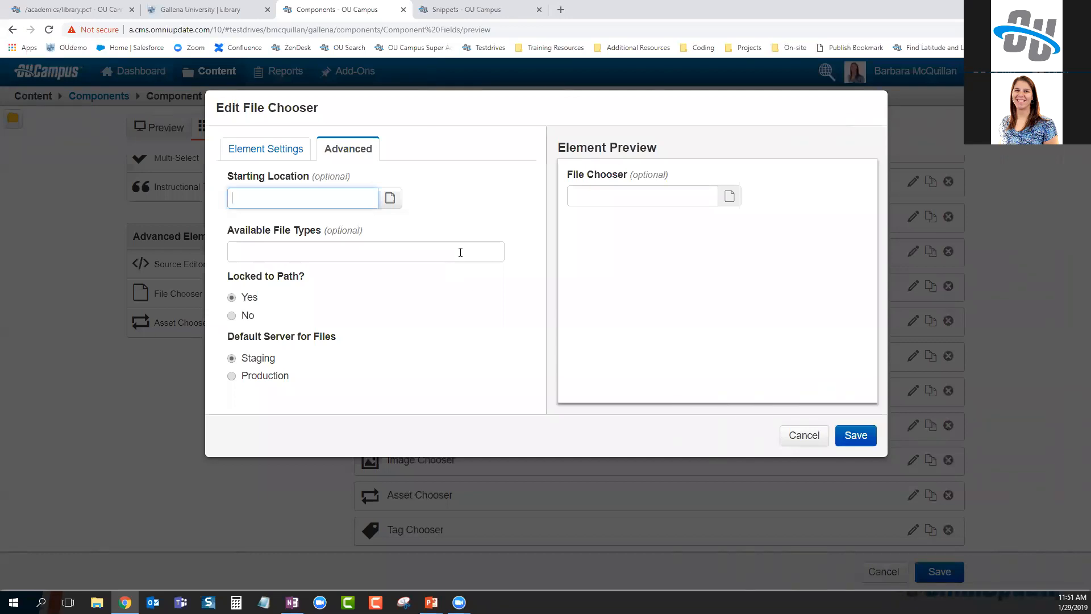
{"action": "left_click", "coordinate": [302, 250]}
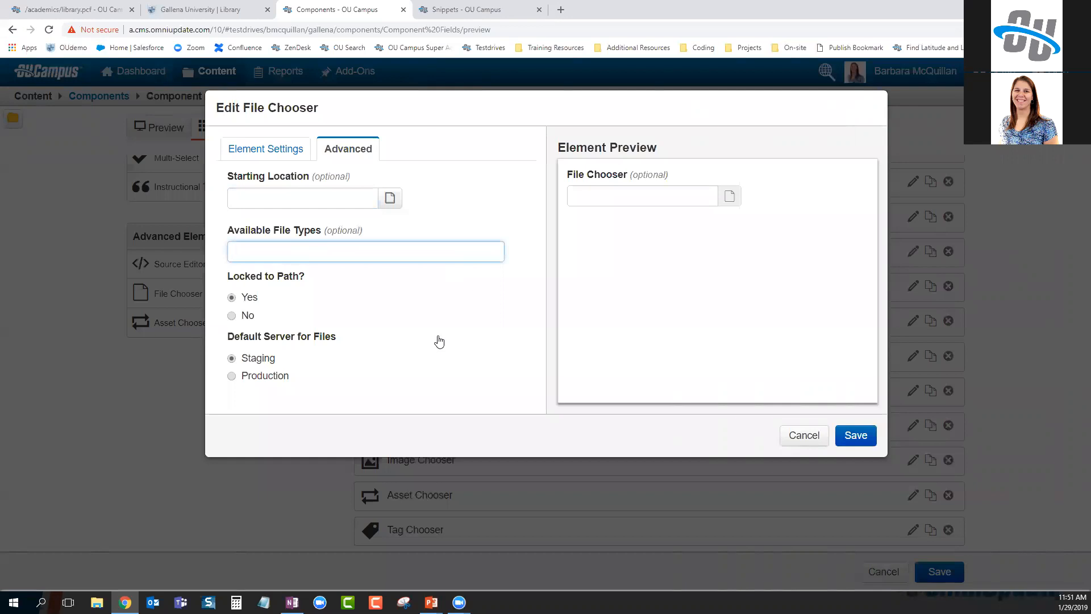
{"action": "left_click_drag", "start_coordinate": [226, 277], "coordinate": [310, 283]}
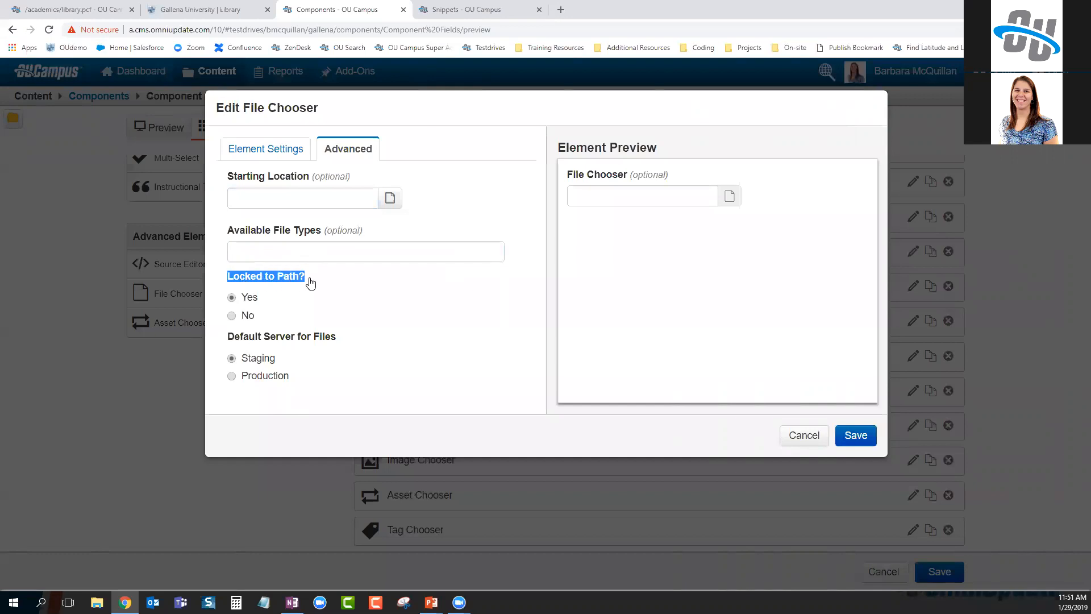
{"action": "left_click", "coordinate": [370, 292]}
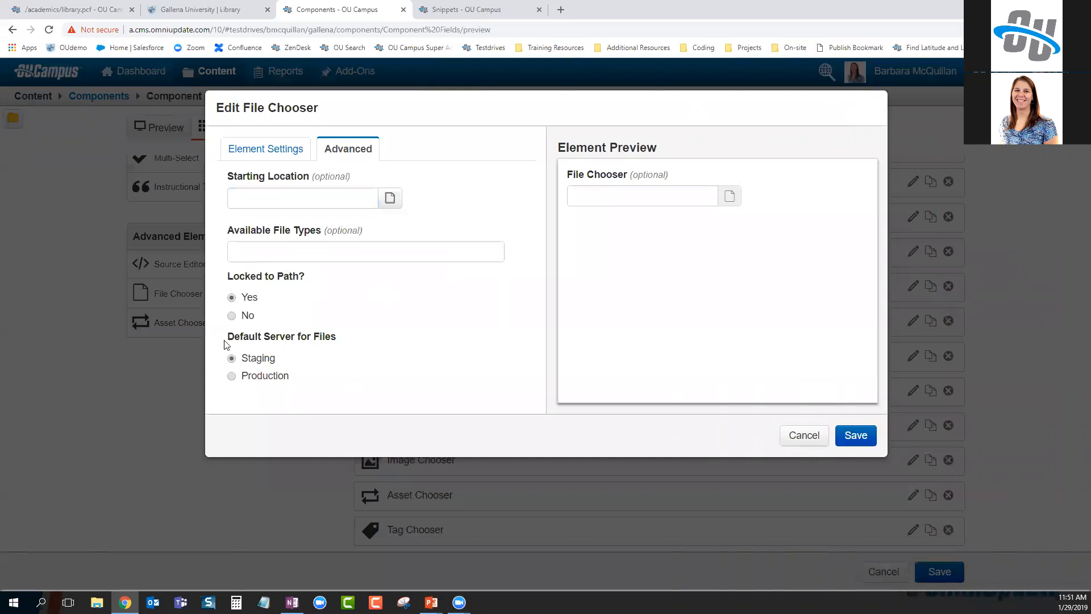
{"action": "left_click_drag", "start_coordinate": [227, 336], "coordinate": [349, 347]}
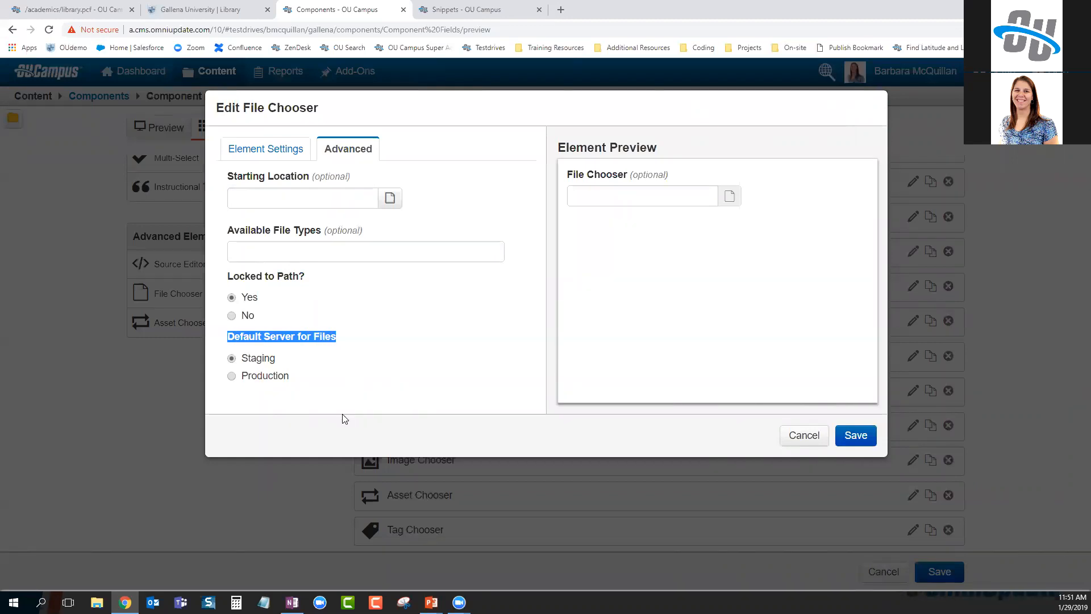
{"action": "left_click", "coordinate": [359, 338]}
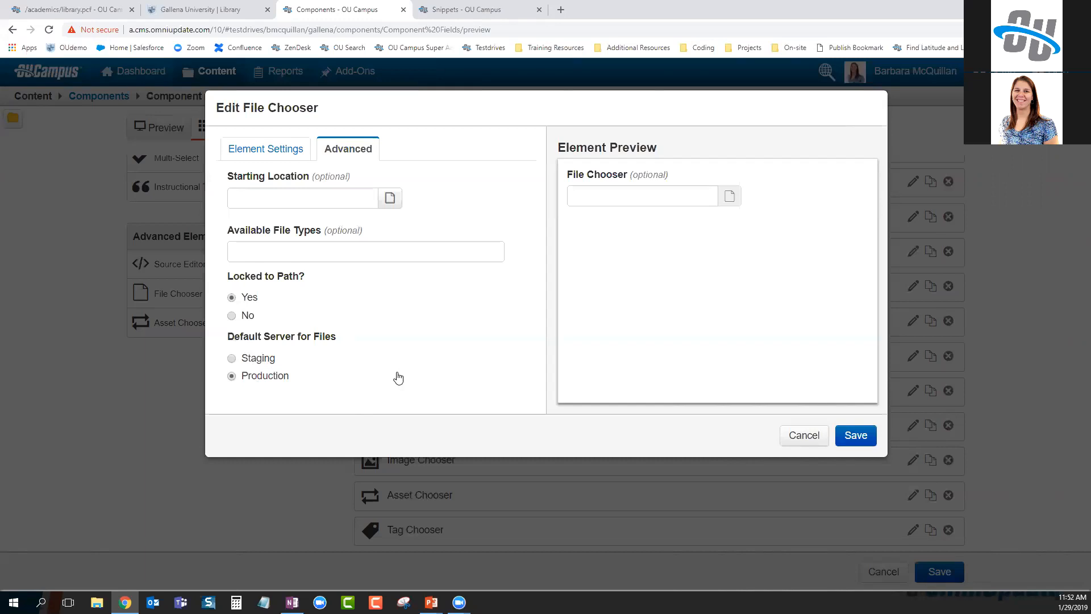
{"action": "left_click", "coordinate": [801, 436]}
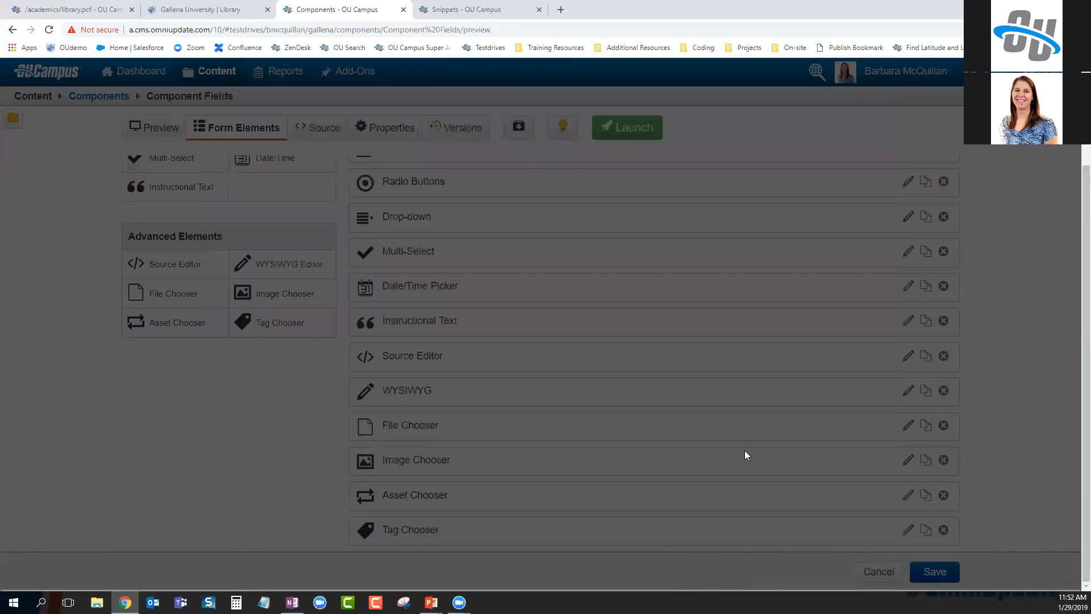
{"action": "left_click", "coordinate": [418, 460]}
{"action": "left_click", "coordinate": [348, 153]}
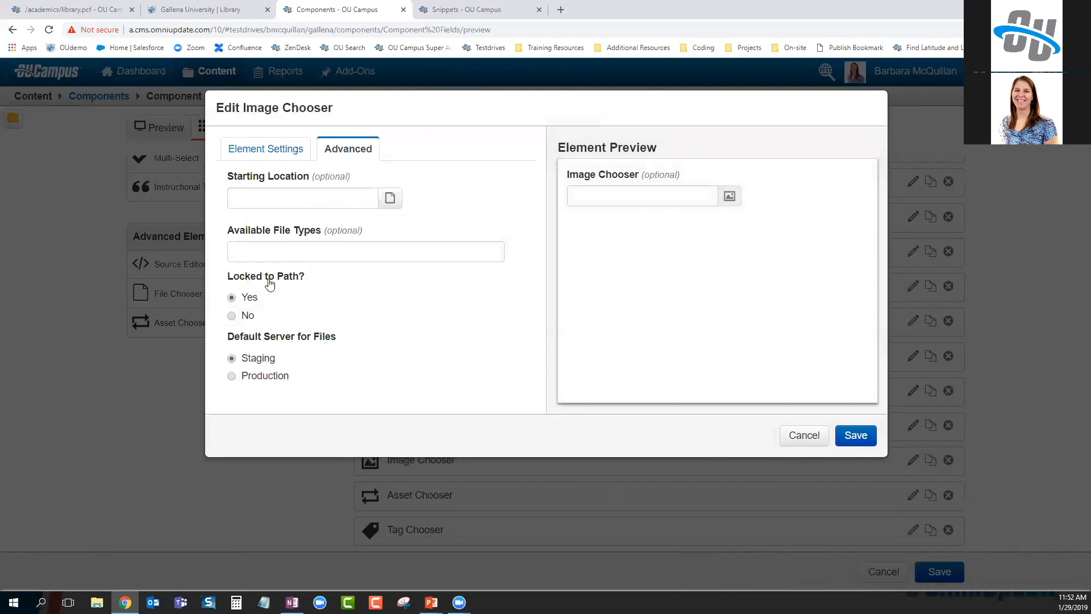
{"action": "left_click", "coordinate": [805, 442]}
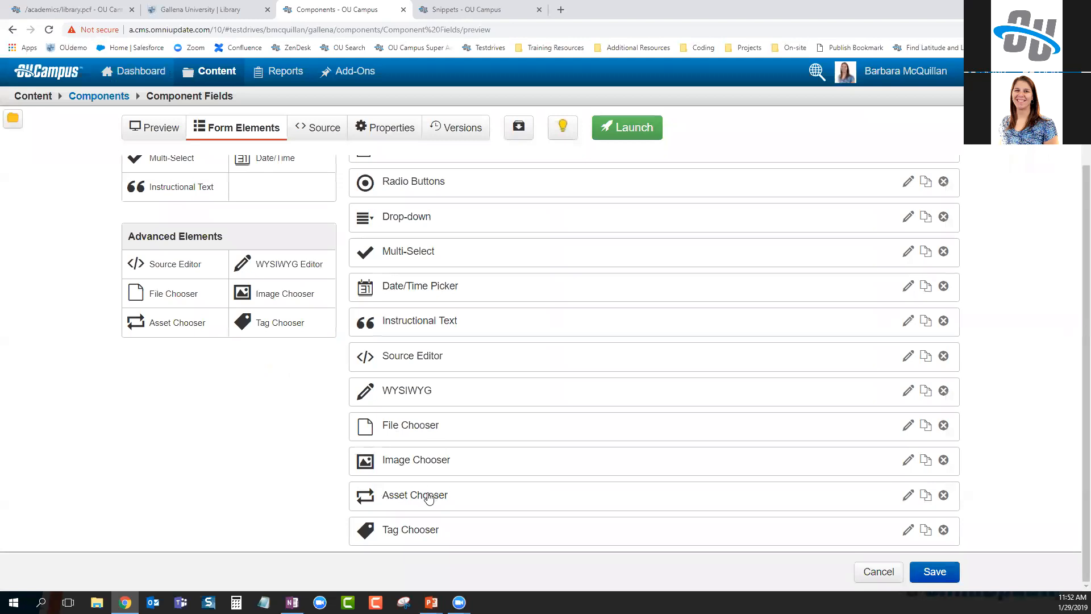
{"action": "left_click", "coordinate": [427, 493]}
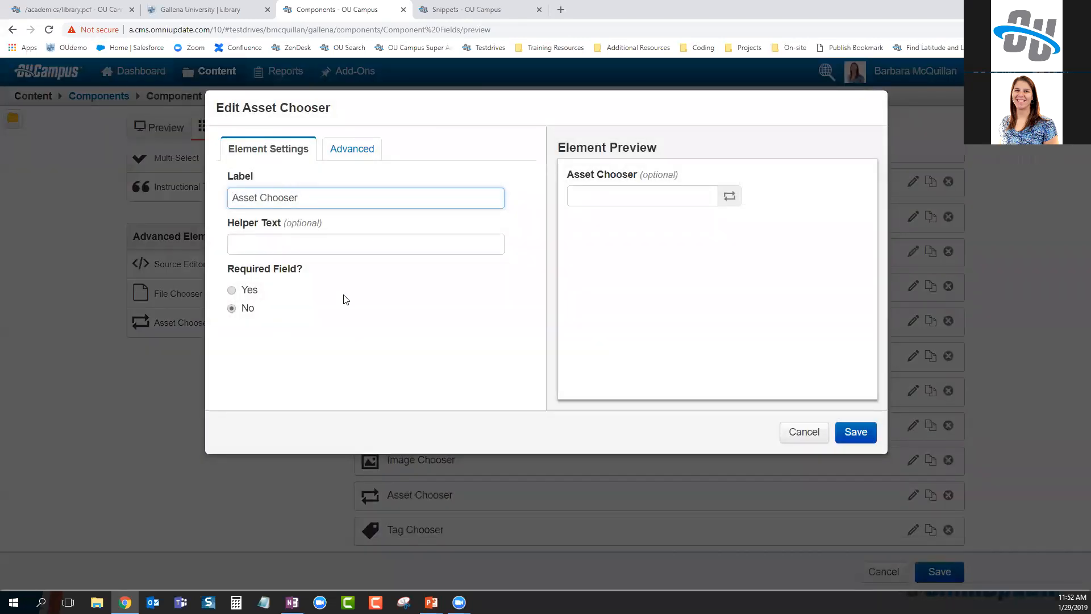
{"action": "left_click", "coordinate": [366, 160]}
{"action": "left_click", "coordinate": [276, 204]}
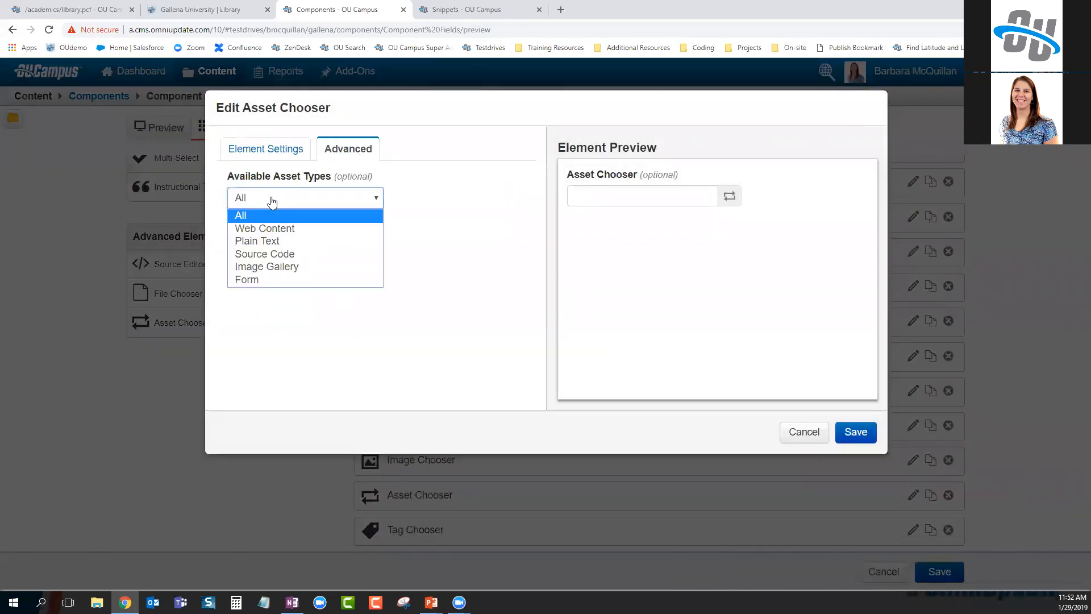
{"action": "left_click", "coordinate": [448, 194]}
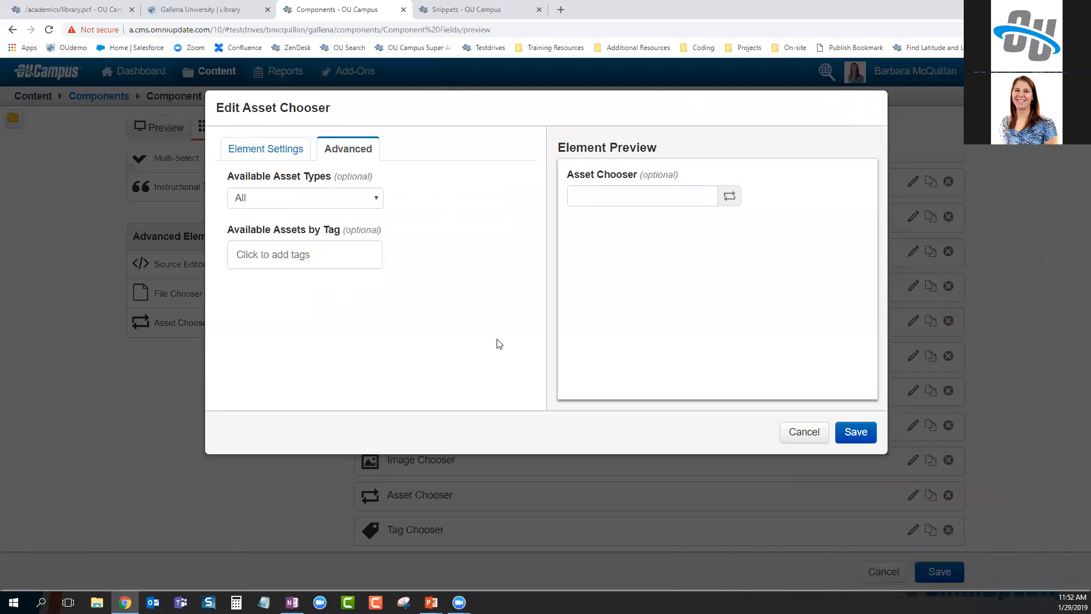
{"action": "left_click", "coordinate": [316, 199]}
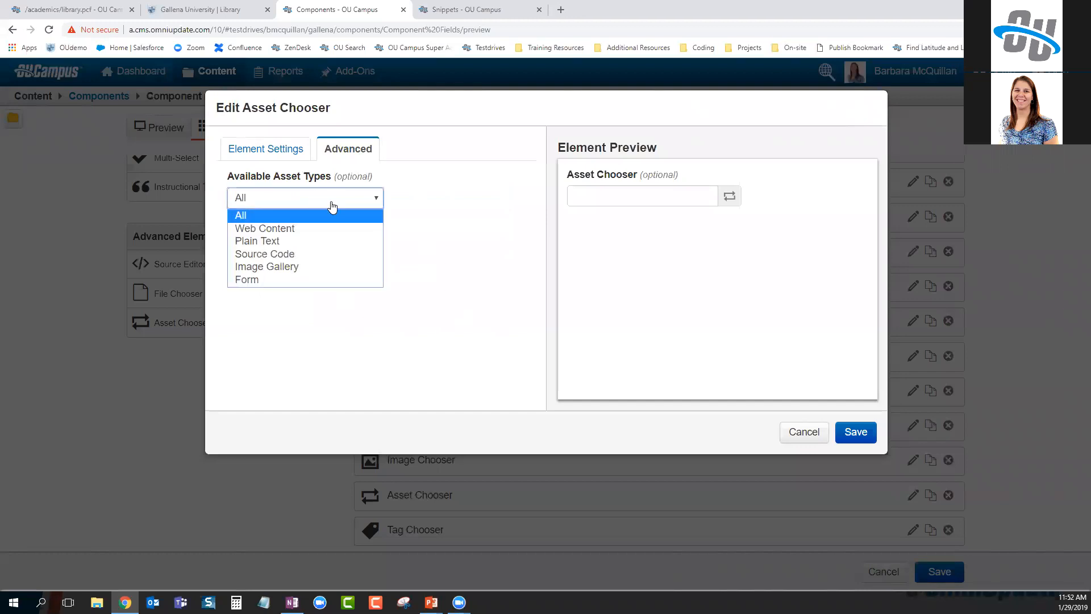
{"action": "left_click", "coordinate": [335, 215]}
{"action": "left_click", "coordinate": [316, 258]}
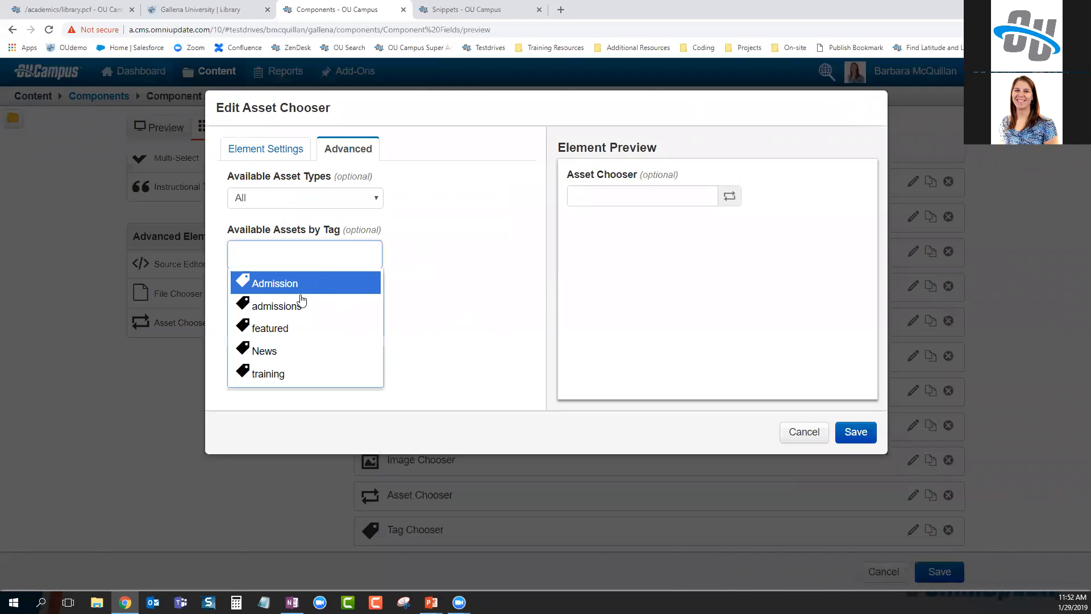
{"action": "left_click", "coordinate": [483, 307]}
{"action": "left_click", "coordinate": [804, 430]}
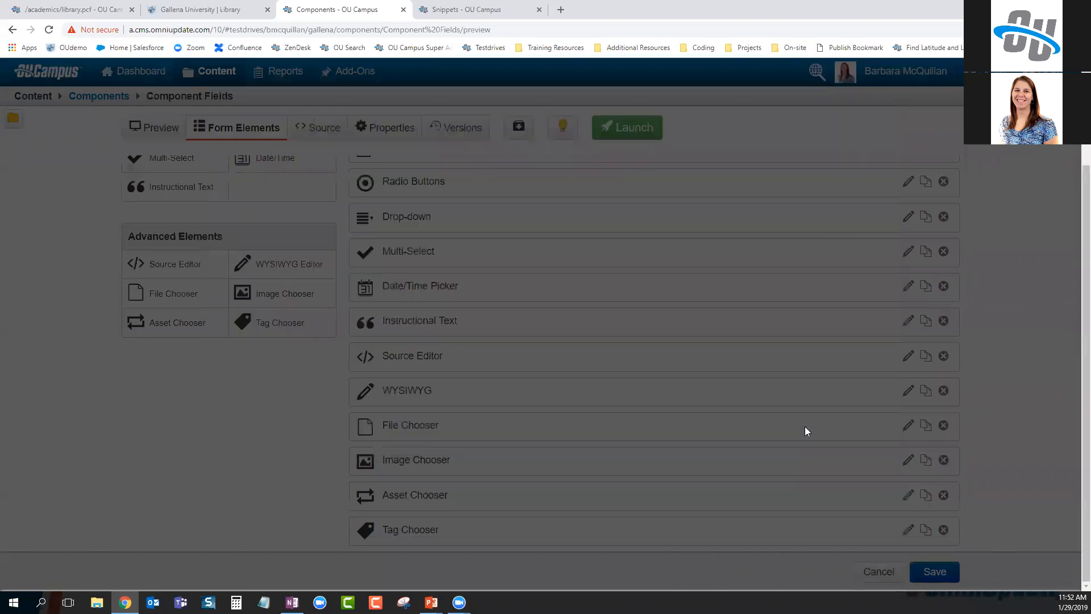
{"action": "left_click", "coordinate": [410, 535]}
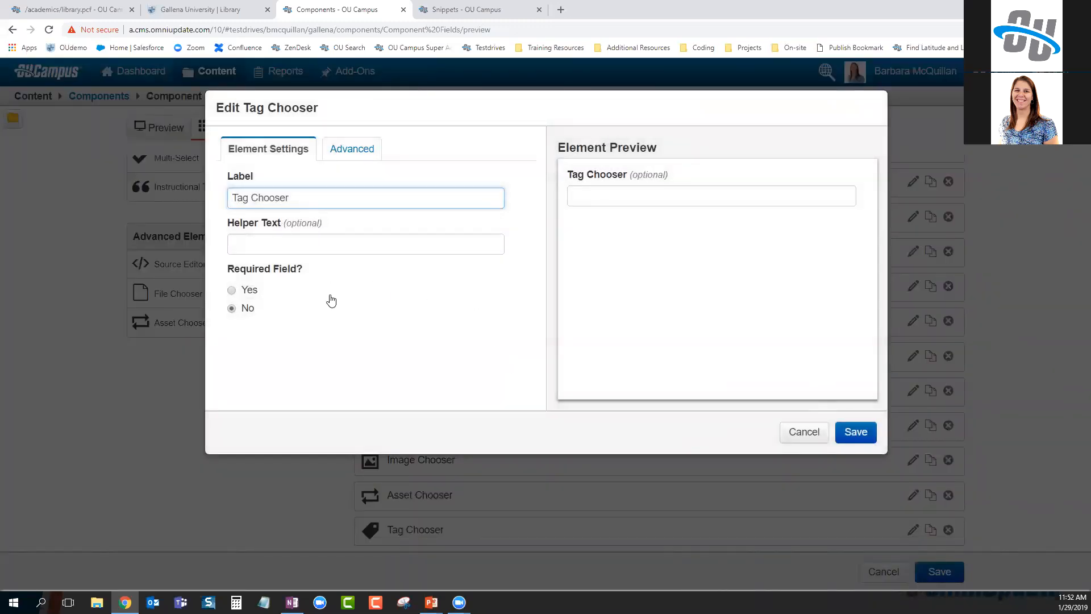
{"action": "left_click", "coordinate": [341, 148]}
{"action": "left_click", "coordinate": [293, 212]}
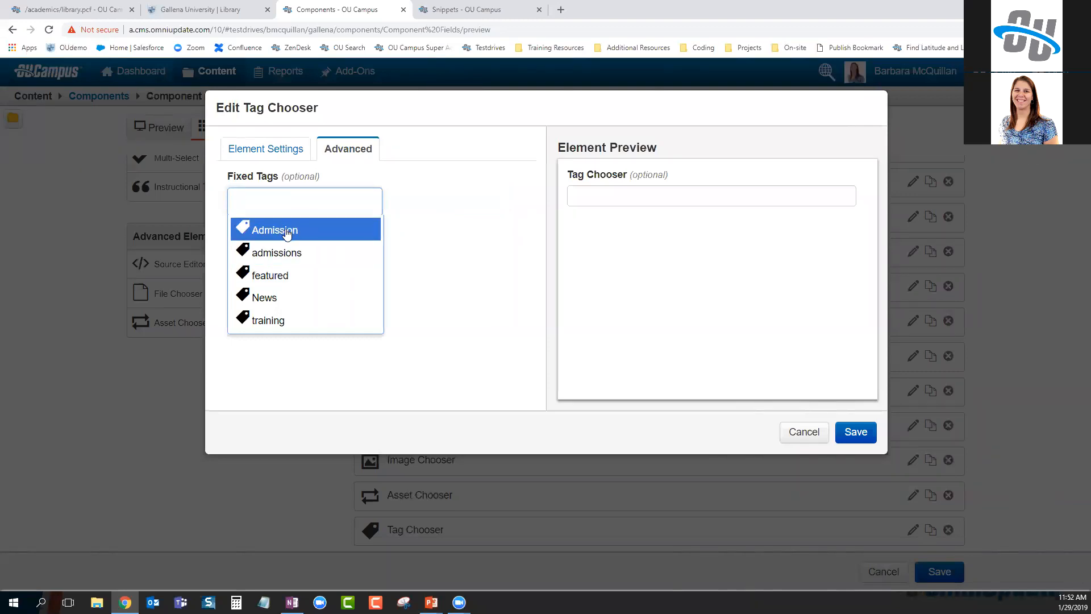
{"action": "left_click", "coordinate": [426, 206]}
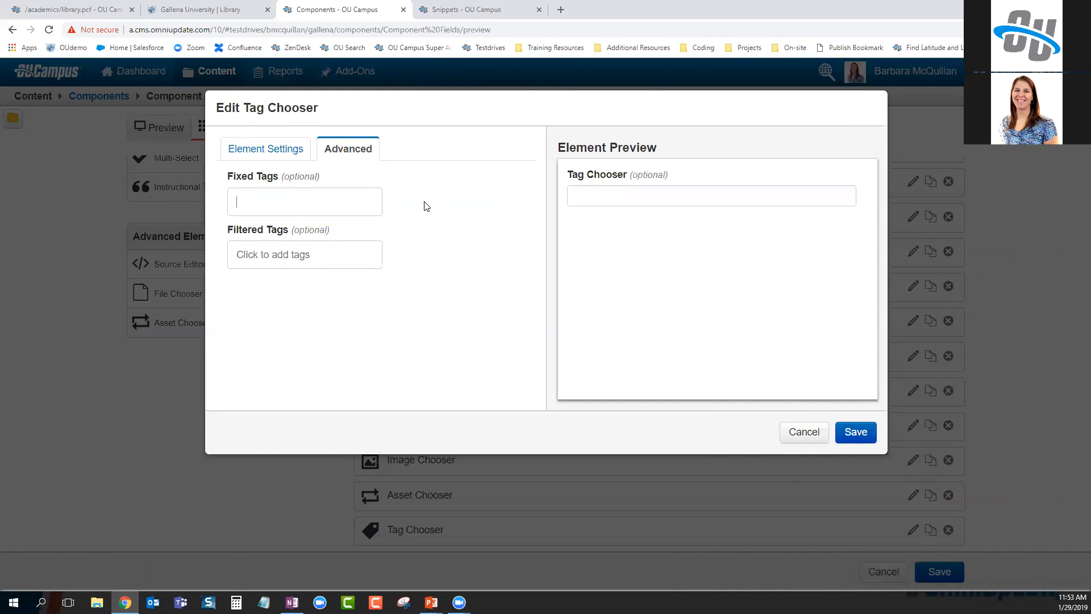
{"action": "left_click", "coordinate": [317, 260]}
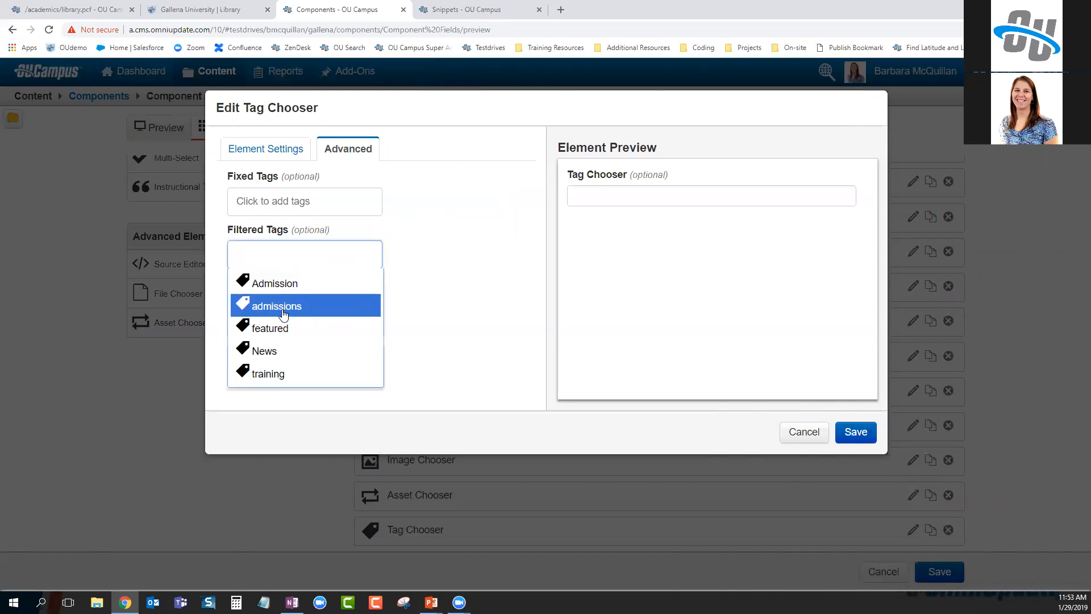
{"action": "left_click", "coordinate": [285, 309]}
{"action": "left_click", "coordinate": [338, 254]}
{"action": "left_click", "coordinate": [283, 353]}
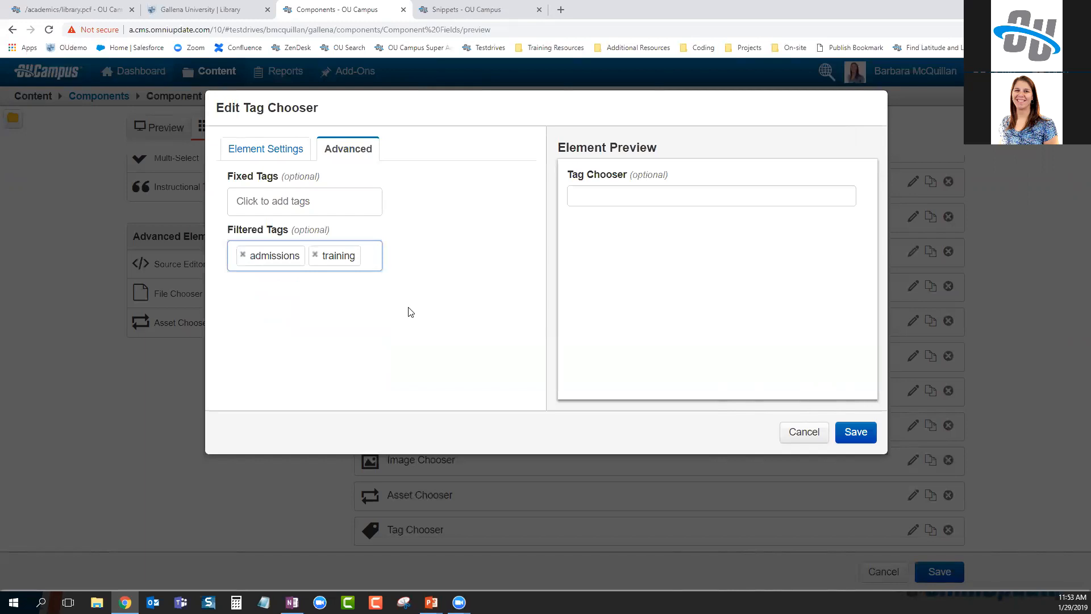
{"action": "left_click", "coordinate": [804, 436]}
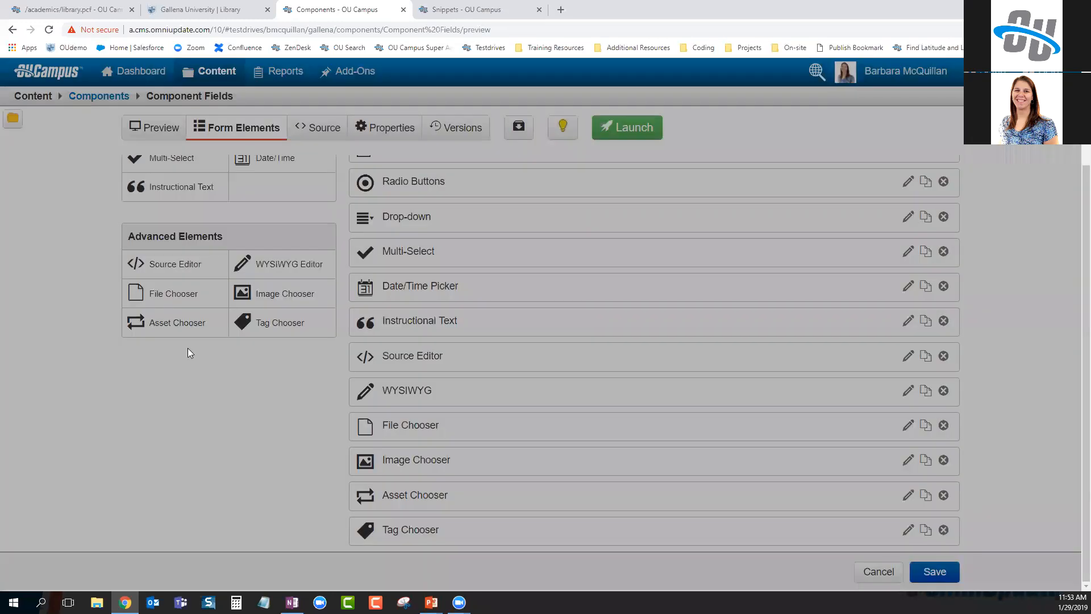